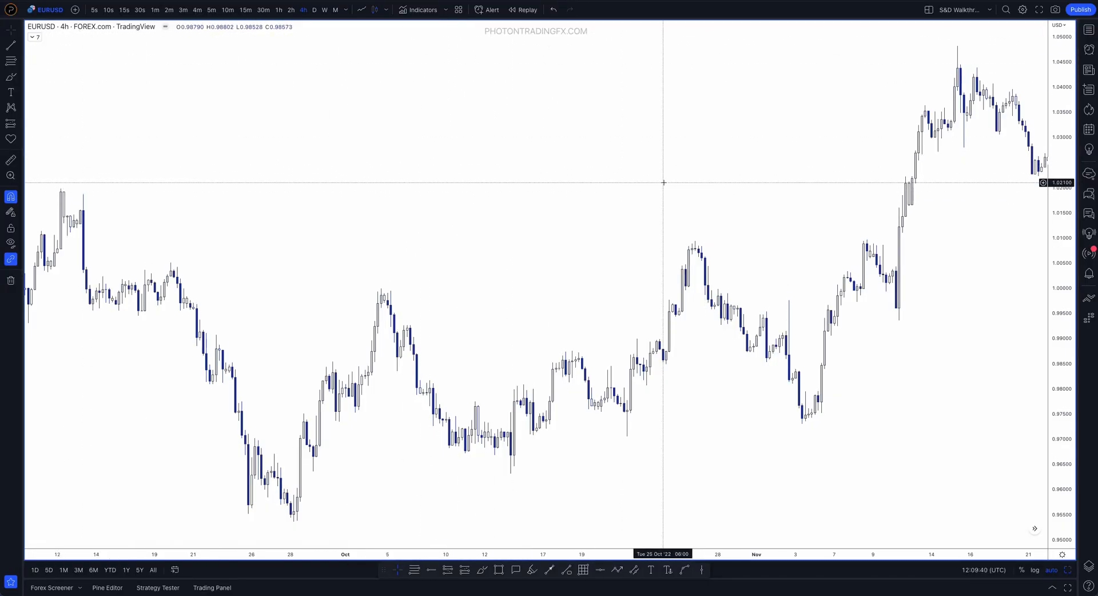
Examine the EURUSD 4-hour price action from late September to mid-November at a closer price scale
scroll(663, 182, up, 3)
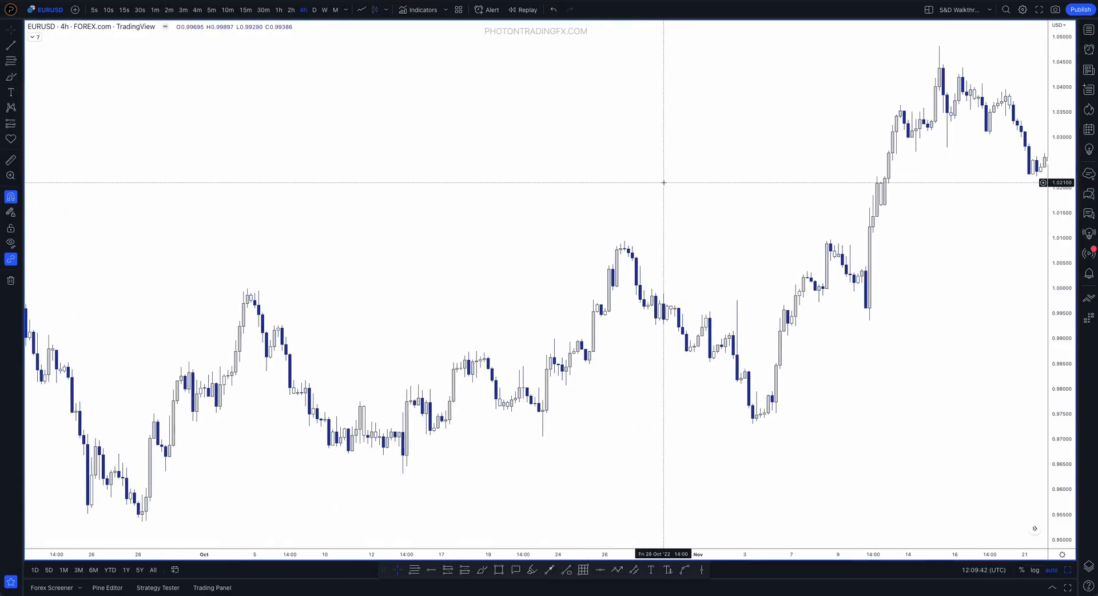
drag(1057, 451, 1057, 375)
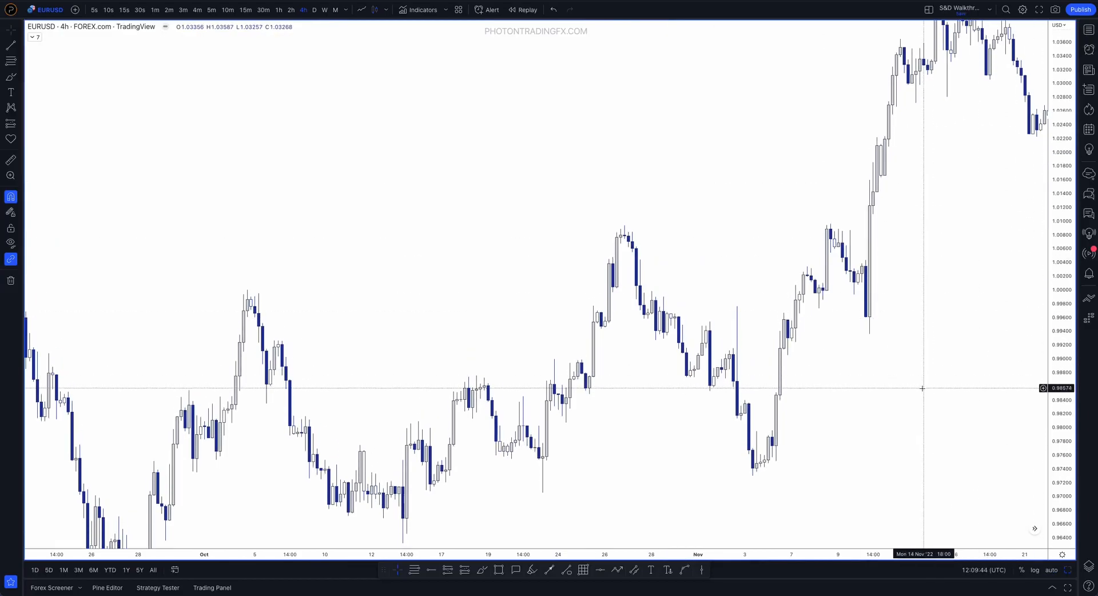
drag(841, 398, 856, 266)
scroll(601, 317, up, 2)
drag(895, 360, 875, 382)
scroll(794, 374, down, 1)
scroll(794, 375, down, 1)
scroll(666, 373, up, 1)
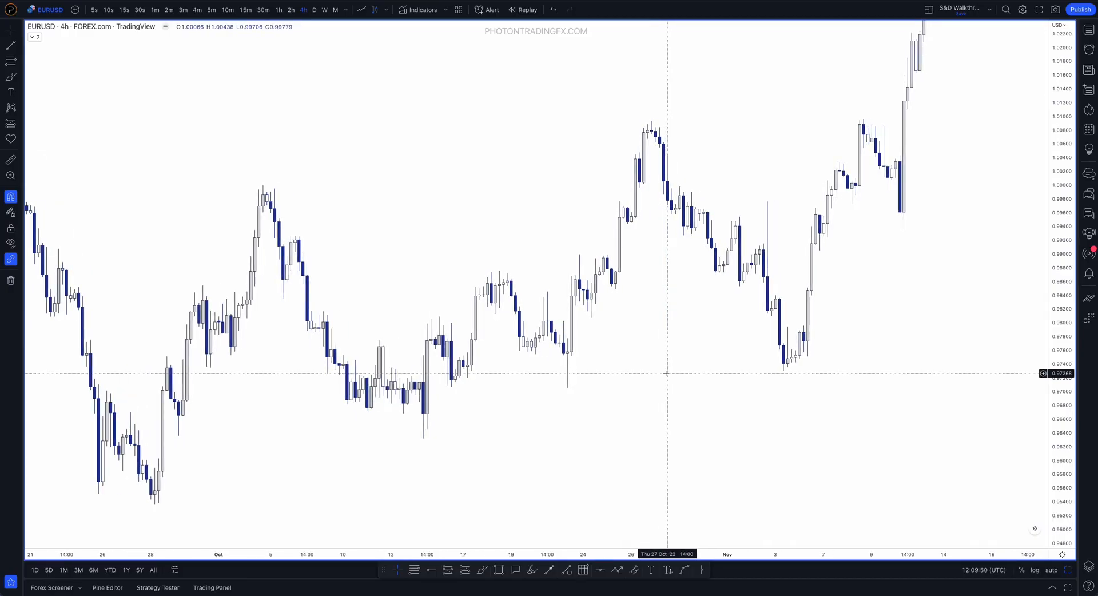
Brush-mark the 21 October swing low and the base from 21 to 25 October, and undo the strokes
click(481, 569)
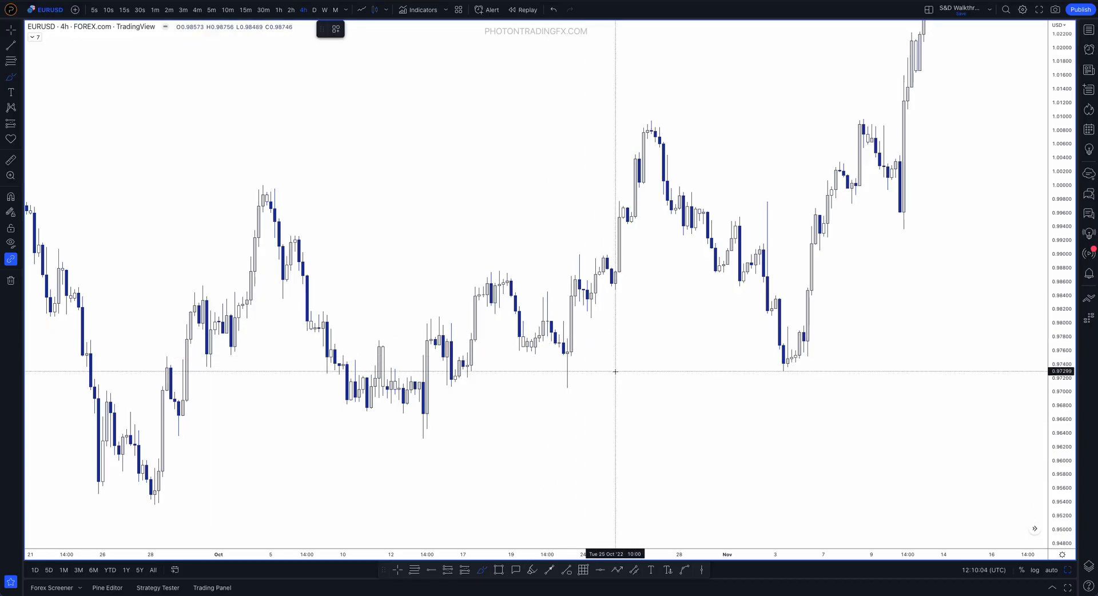
drag(555, 333, 566, 387)
key(ctrl+z)
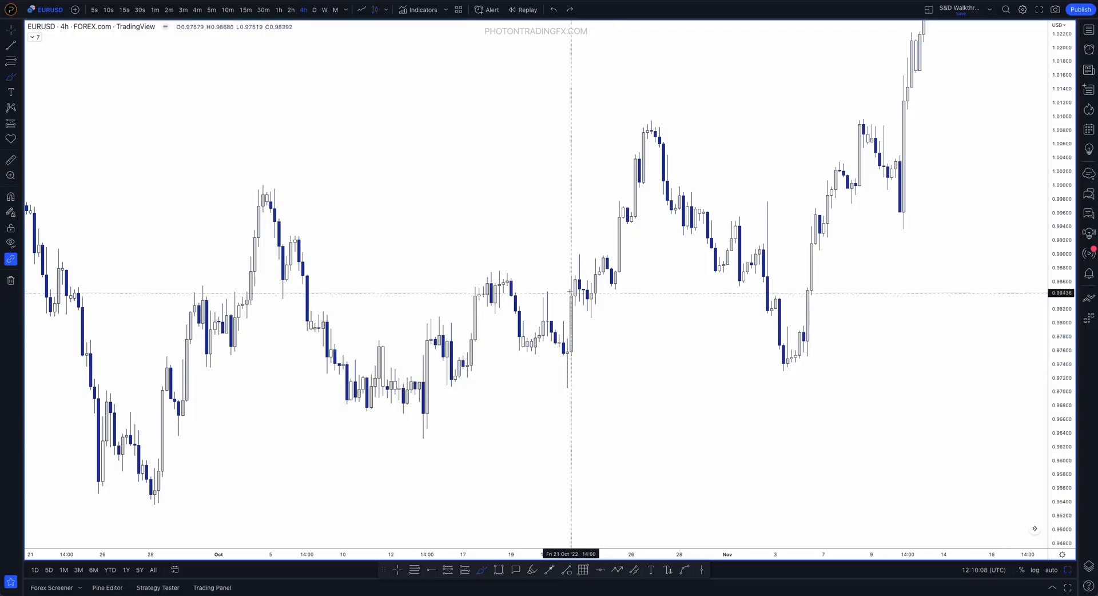
mouse_move(568, 289)
mouse_down()
mouse_move(578, 267)
mouse_move(592, 309)
mouse_move(603, 243)
mouse_move(616, 286)
mouse_up()
key(ctrl+z)
Trace the 27 October peak and the drop from it with the Brush, and undo the strokes
key(ctrl+z)
mouse_move(619, 203)
mouse_down()
mouse_move(632, 215)
mouse_move(653, 121)
mouse_move(677, 209)
mouse_up()
key(ctrl+z)
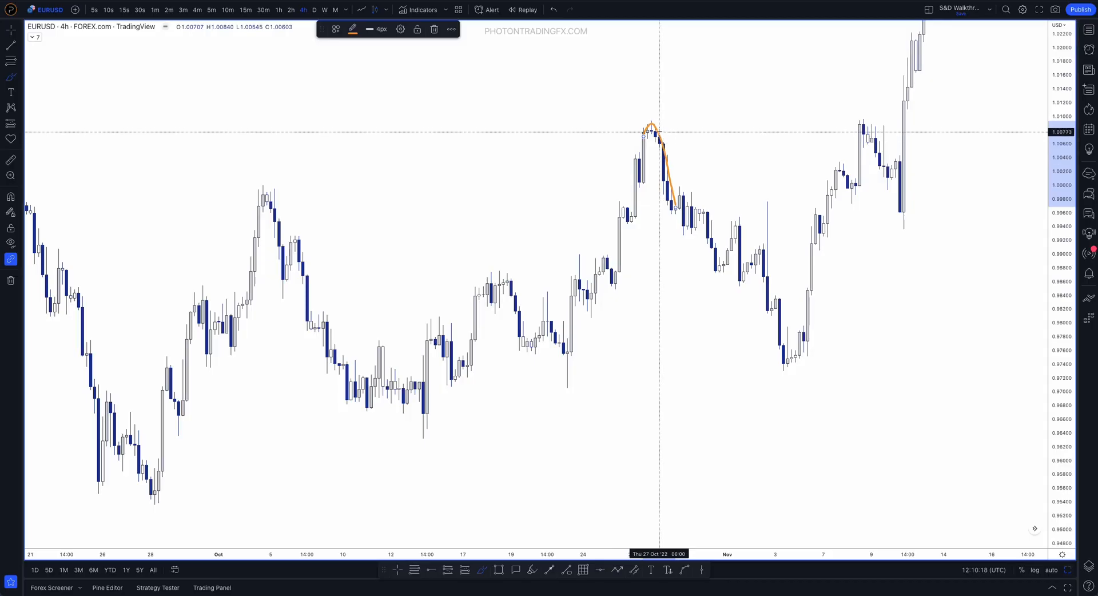
key(ctrl+z)
Circle the 28 October consolidation and trace the 31 October drop out of it with the Brush, and undo the strokes
drag(680, 227, 703, 213)
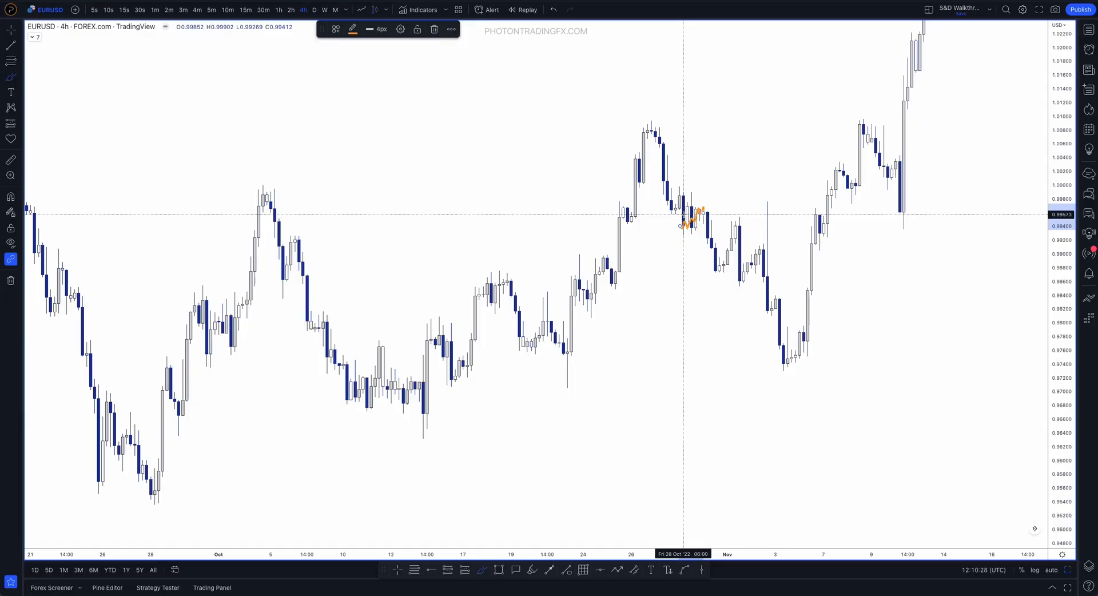
mouse_move(708, 206)
mouse_down()
mouse_move(677, 216)
mouse_move(697, 228)
mouse_move(707, 210)
mouse_up()
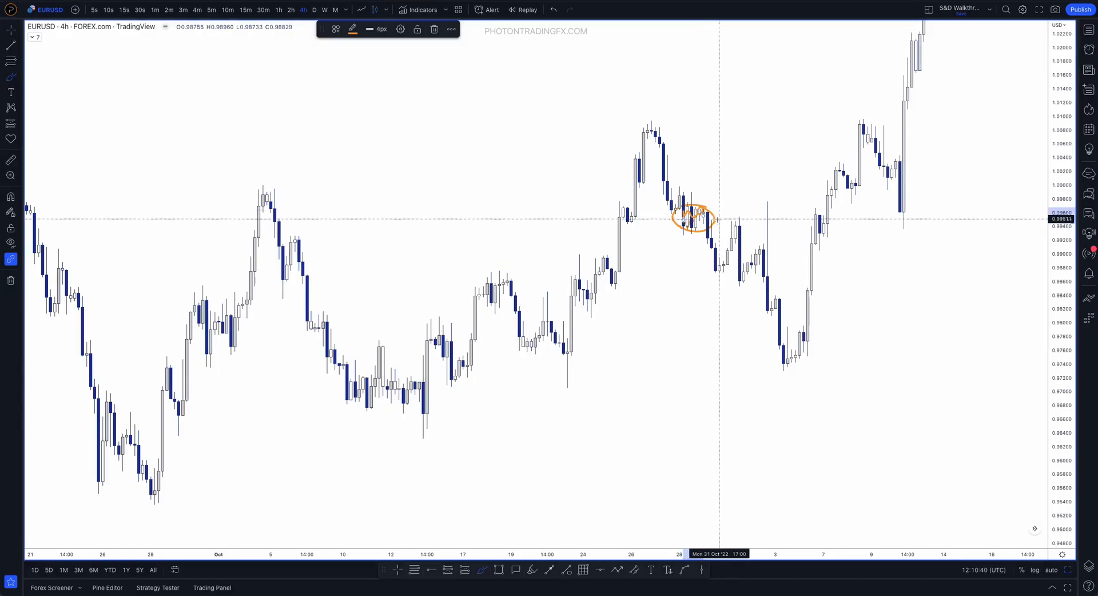
drag(707, 212, 708, 267)
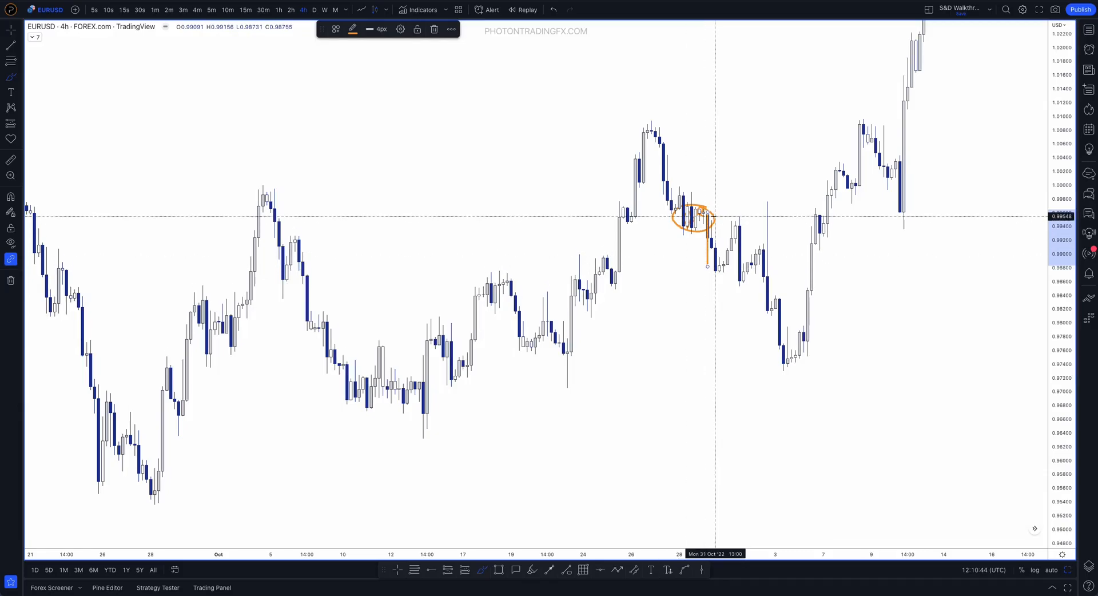
key(ctrl+z)
key(ctrl+z)
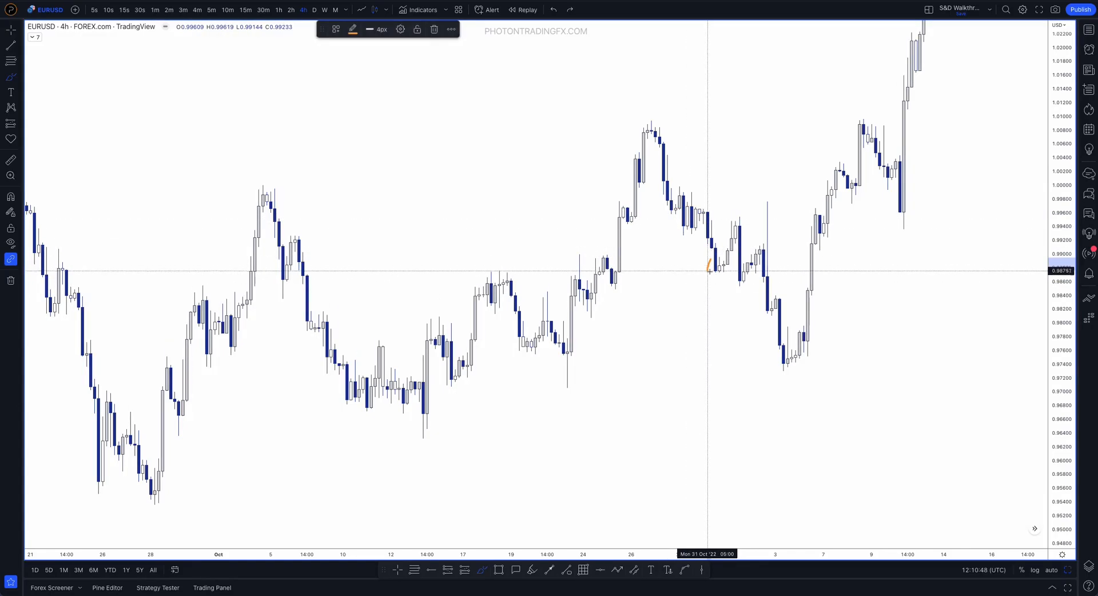
Trace the 31 October sell-off and circle the area just below its low with the Brush, and undo the strokes
drag(708, 227, 712, 266)
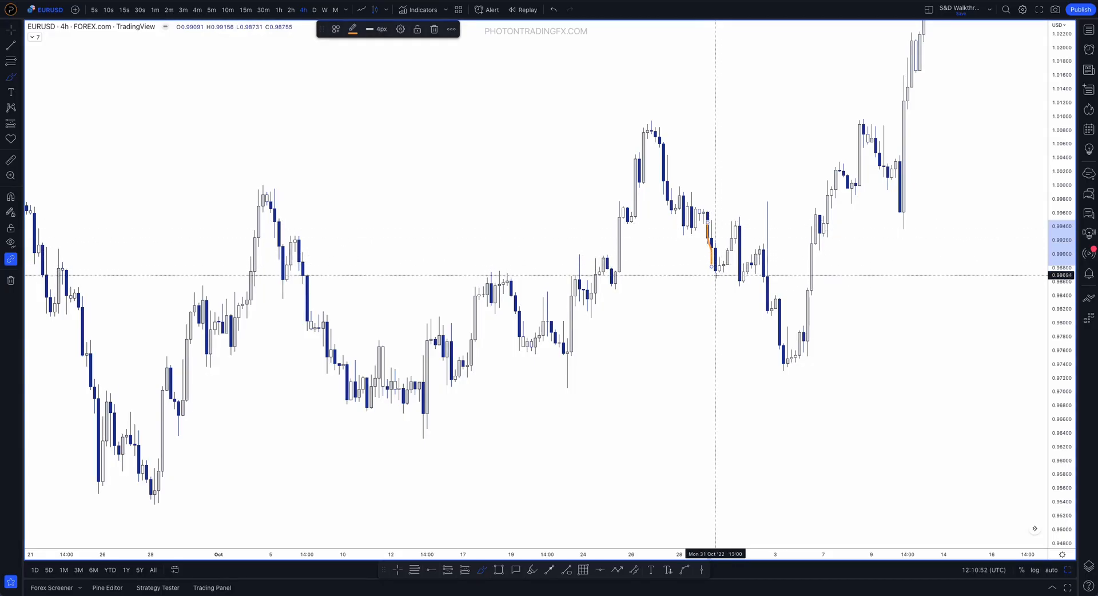
mouse_move(703, 267)
mouse_down()
mouse_move(694, 289)
mouse_move(711, 267)
mouse_up()
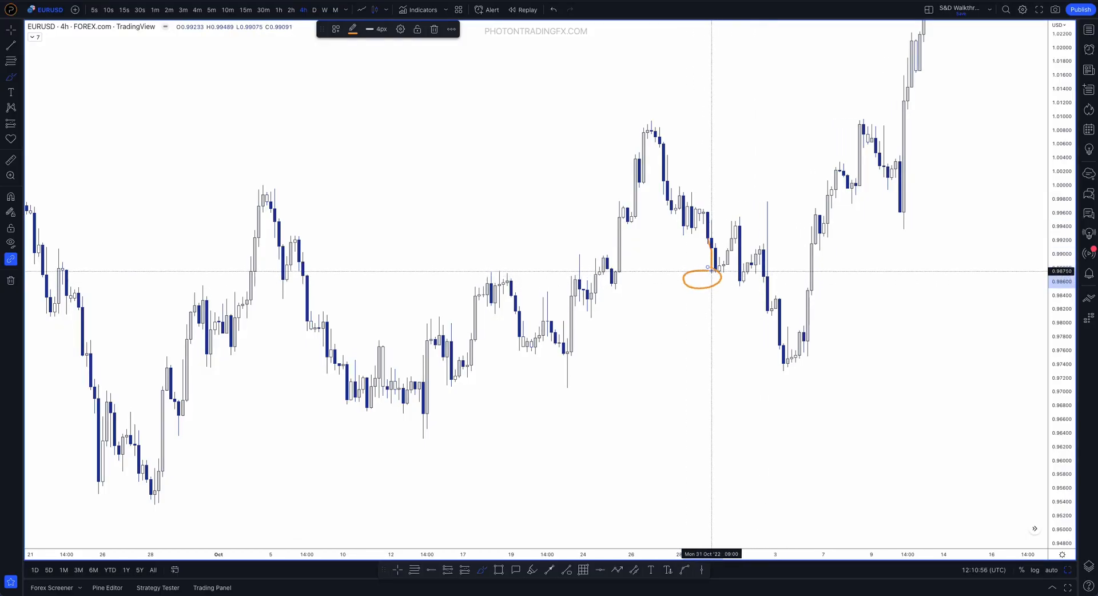
drag(710, 236, 723, 269)
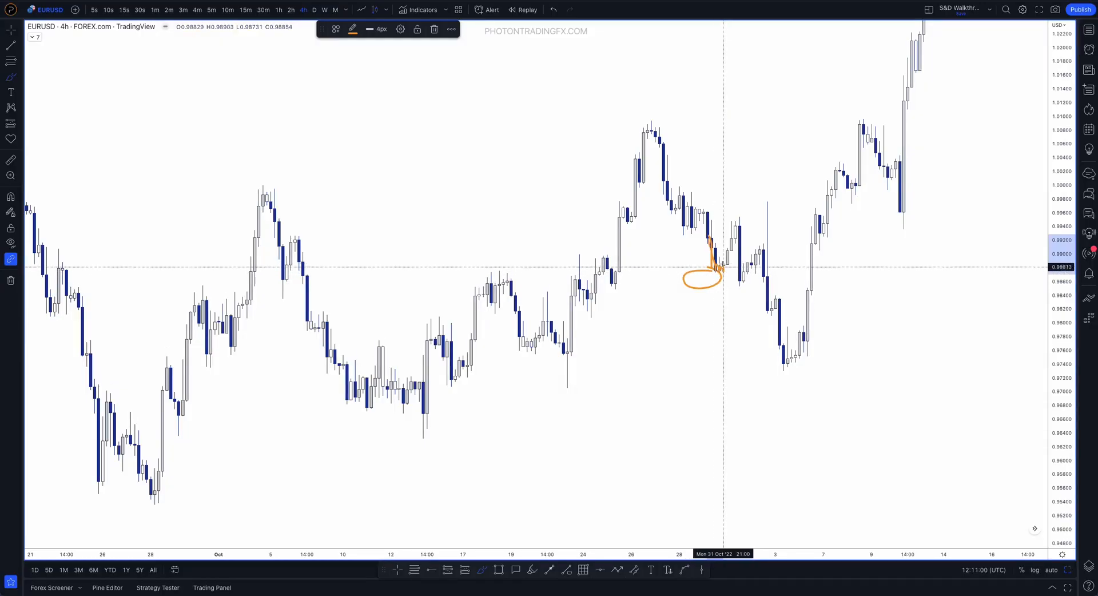
key(ctrl+z)
key(ctrl+z)
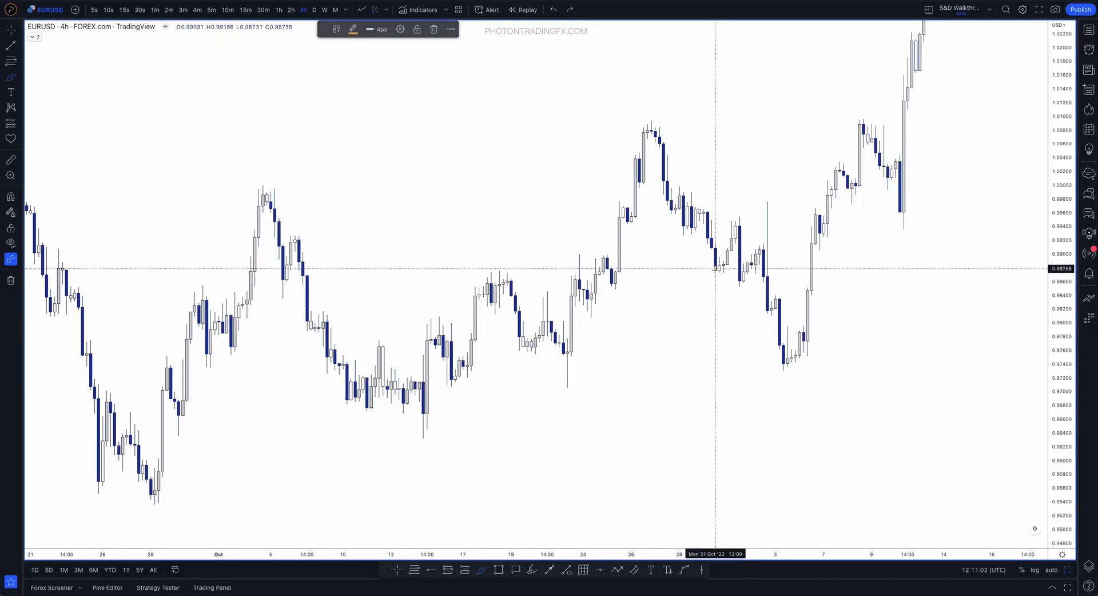
Brush-mark the 31 October low and the rally from it to the 1 November high, and undo the strokes
drag(717, 262, 724, 265)
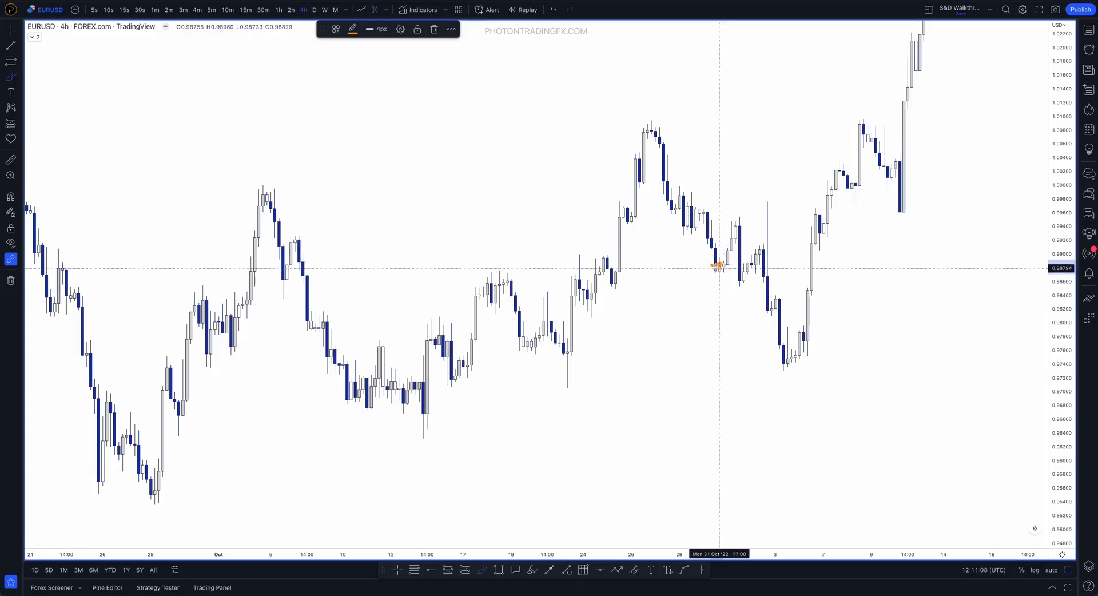
key(ctrl+z)
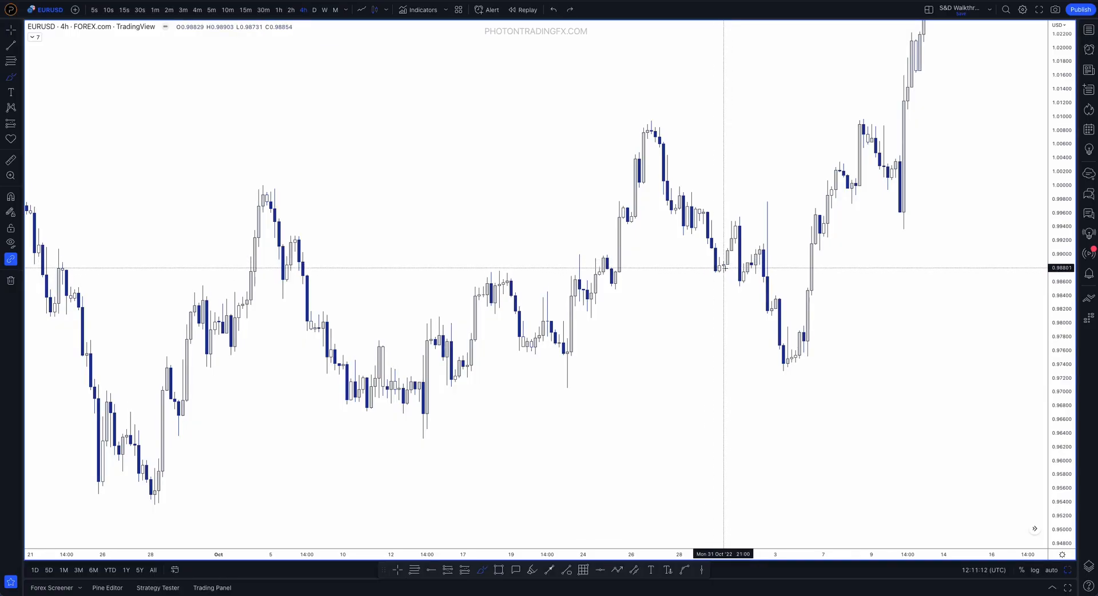
drag(715, 266, 735, 218)
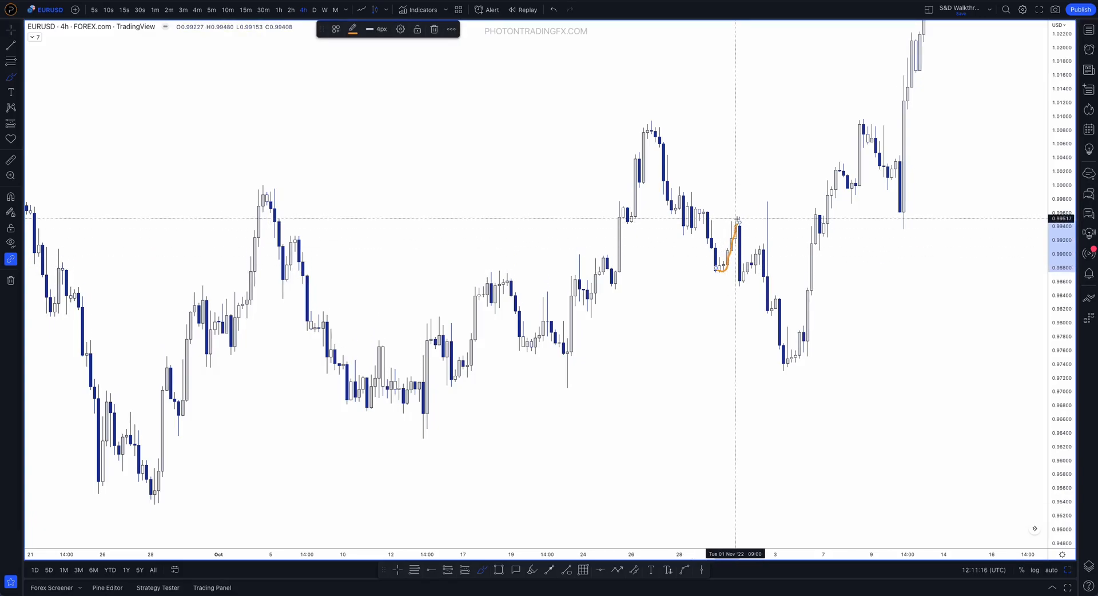
key(ctrl+z)
drag(716, 269, 739, 221)
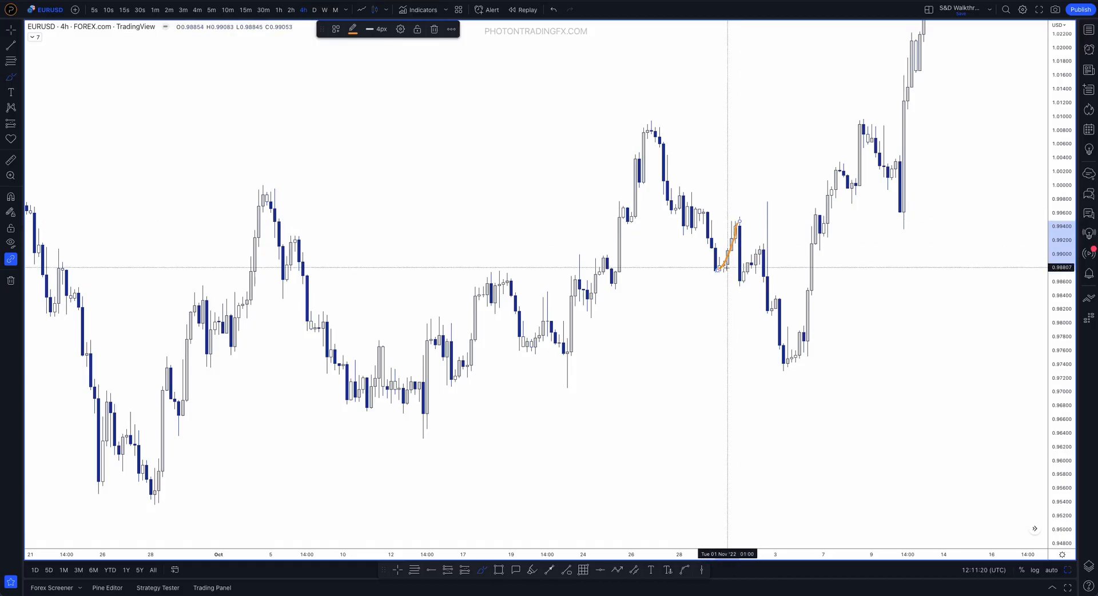
key(ctrl+z)
mouse_move(722, 264)
mouse_down()
mouse_move(737, 228)
mouse_move(727, 218)
mouse_move(735, 230)
mouse_up()
key(ctrl+z)
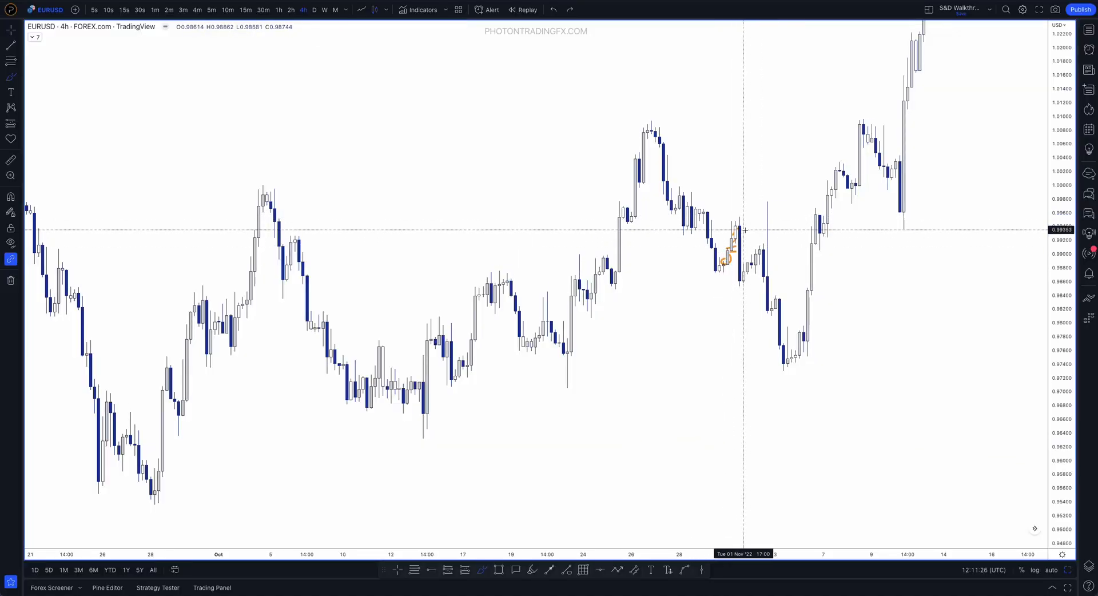
key(ctrl+z)
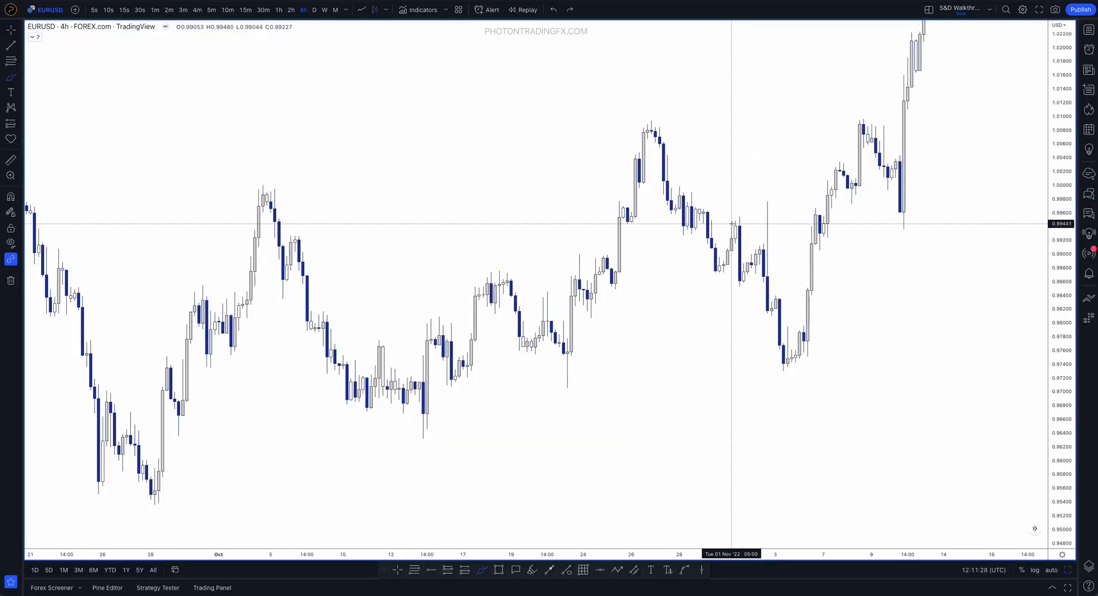
Trace the 1 November swing high and the large bearish candle below it with the Brush, and undo the strokes
mouse_move(727, 224)
mouse_down()
mouse_move(739, 216)
mouse_move(743, 285)
mouse_up()
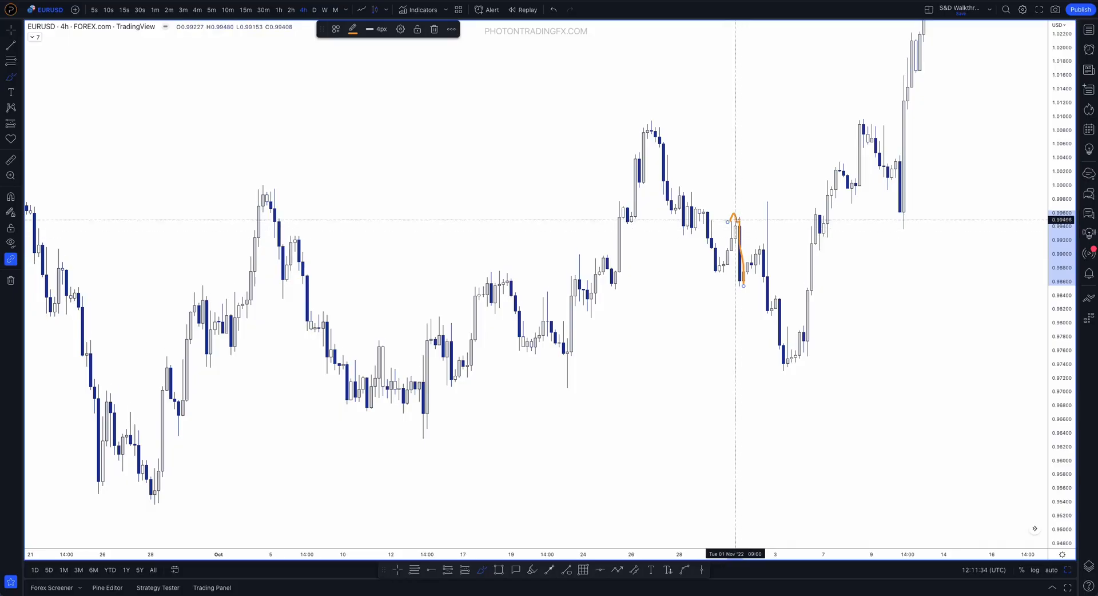
drag(737, 221, 740, 286)
key(ctrl+z)
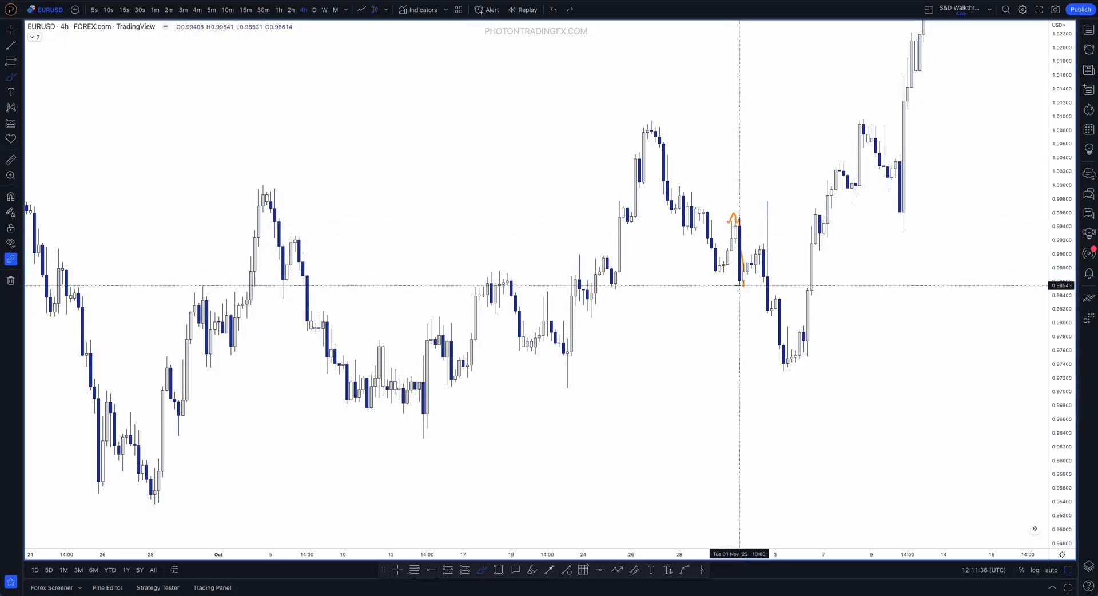
Trace the 25 October rally up from its pullback low with the Brush, and undo the stroke
scroll(632, 262, up, 2)
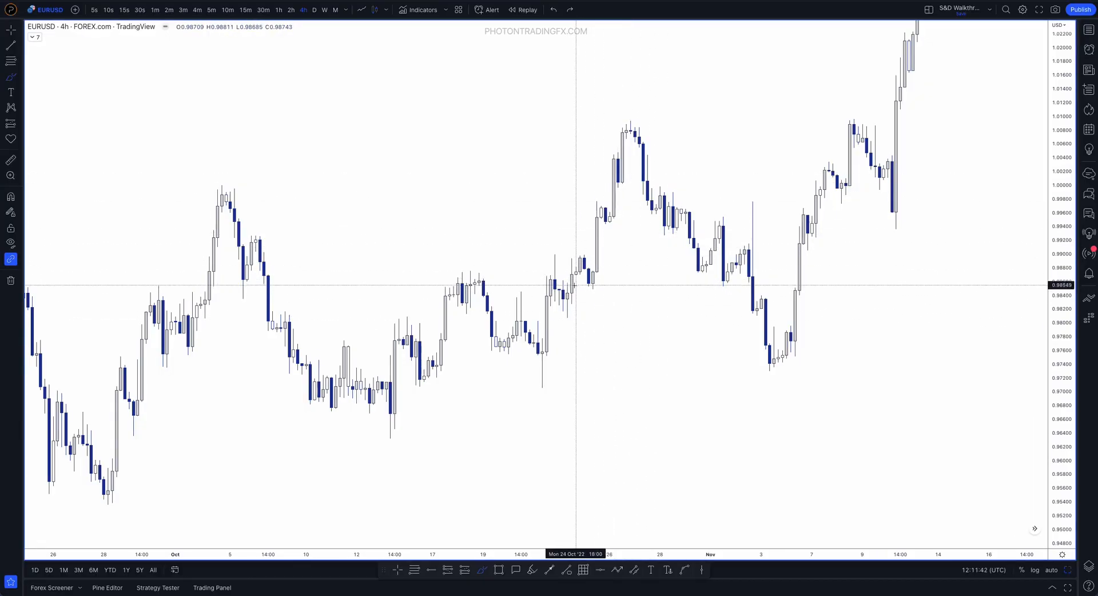
drag(590, 288, 601, 217)
key(ctrl+z)
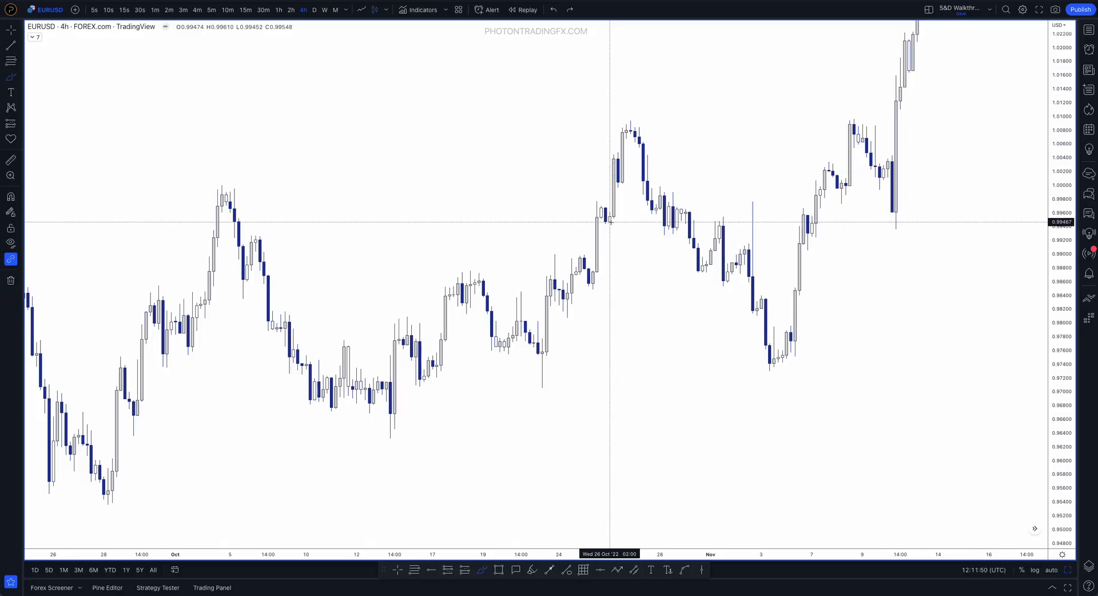
Trace the large bullish candle of 26 October with repeated Brush strokes, and remove each stroke
drag(610, 221, 614, 168)
key(Delete)
mouse_move(613, 214)
mouse_down()
mouse_move(603, 223)
mouse_move(615, 214)
mouse_up()
key(ctrl+z)
drag(614, 220, 609, 167)
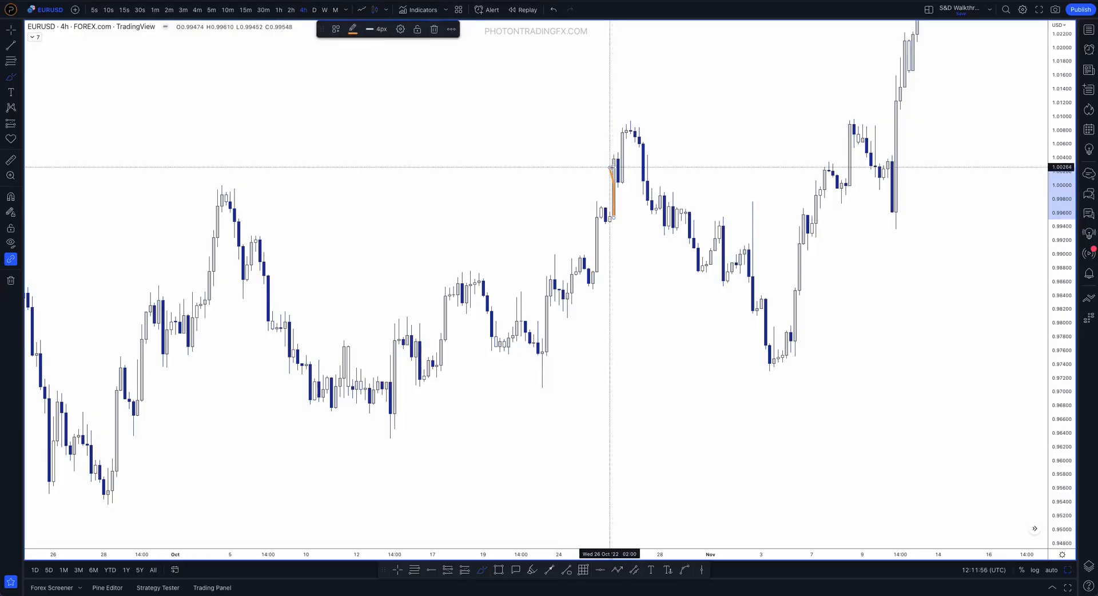
key(ctrl+z)
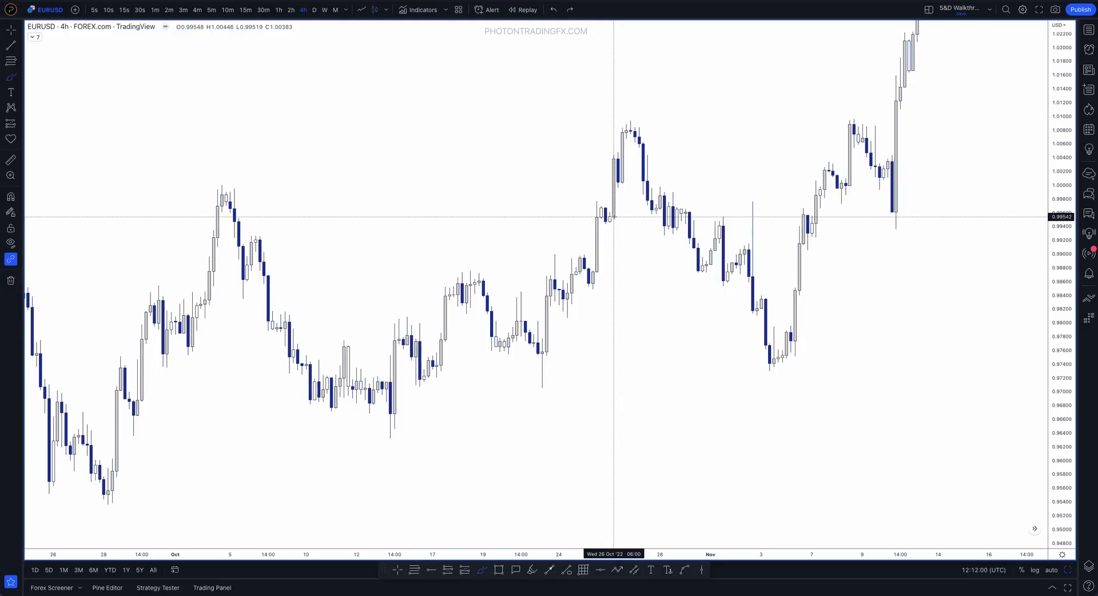
drag(613, 220, 614, 152)
key(ctrl+z)
drag(611, 225, 613, 165)
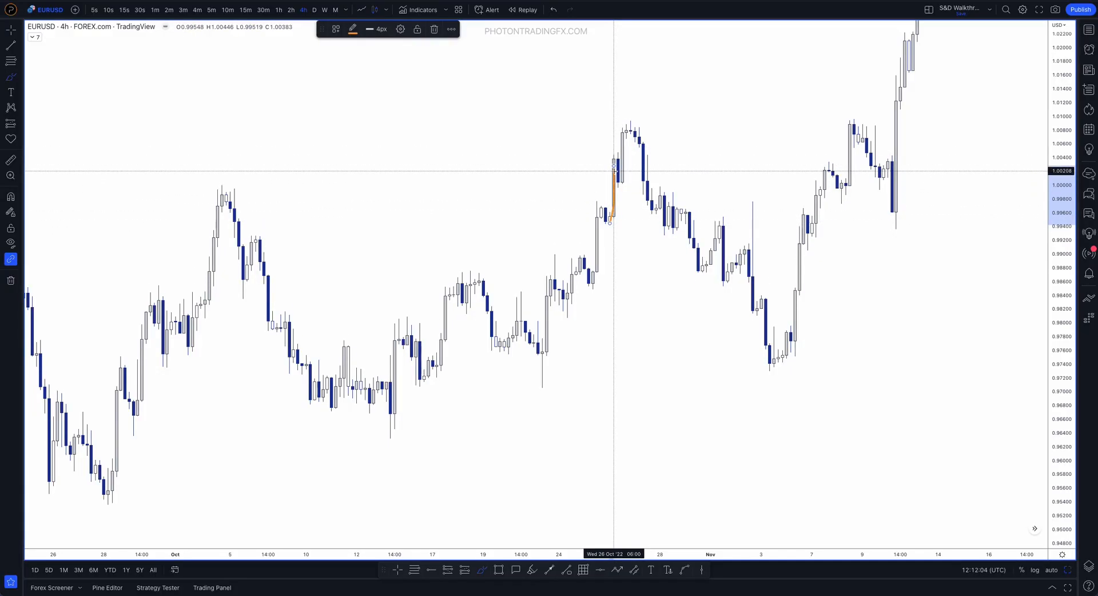
key(ctrl+z)
Outline the demand zone at the 26 October base and sketch a bounce upward from it, and undo the strokes
mouse_move(607, 208)
mouse_down()
mouse_move(626, 207)
mouse_move(608, 216)
mouse_move(621, 219)
mouse_move(660, 210)
mouse_up()
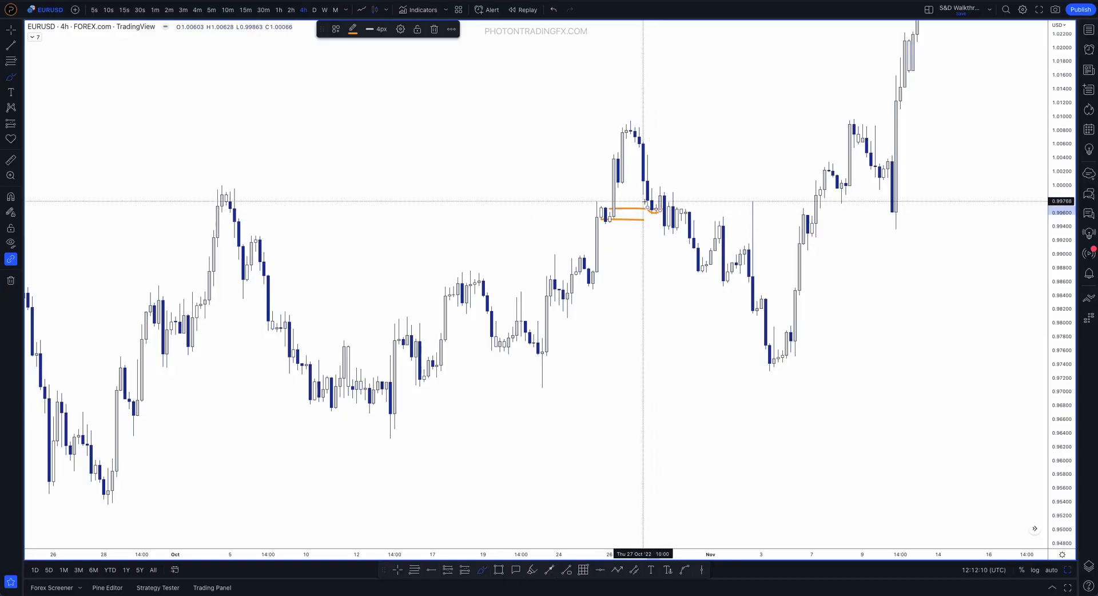
drag(652, 215, 695, 130)
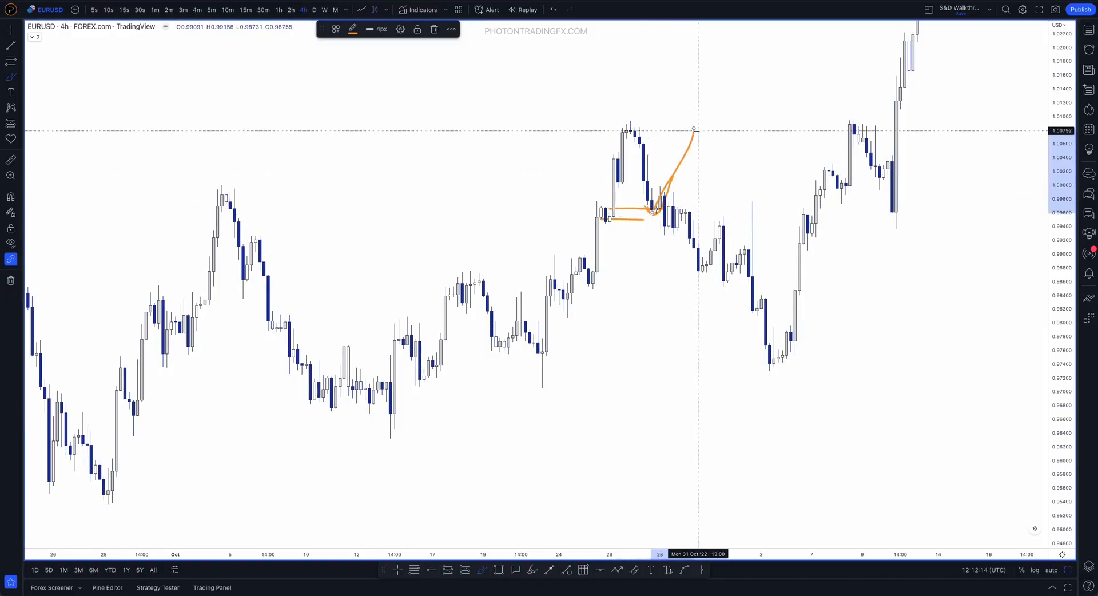
key(ctrl+z)
key(ctrl+z)
key(ctrl+z)
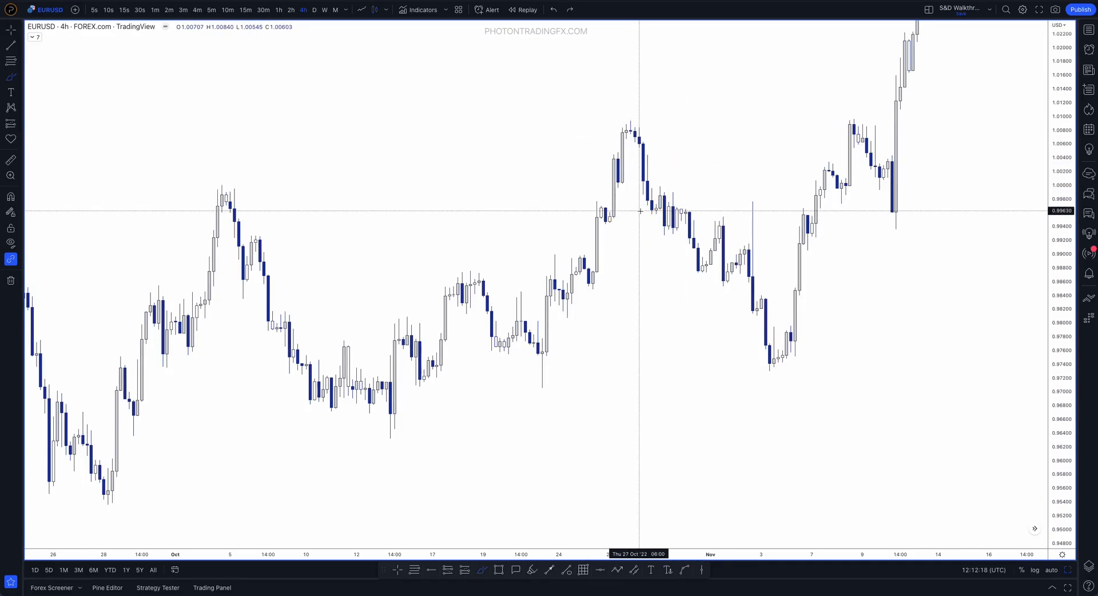
Trace the early October rally and the 6 October sell-off with the Brush, and undo the strokes
key(ctrl)
scroll(577, 275, down, 2)
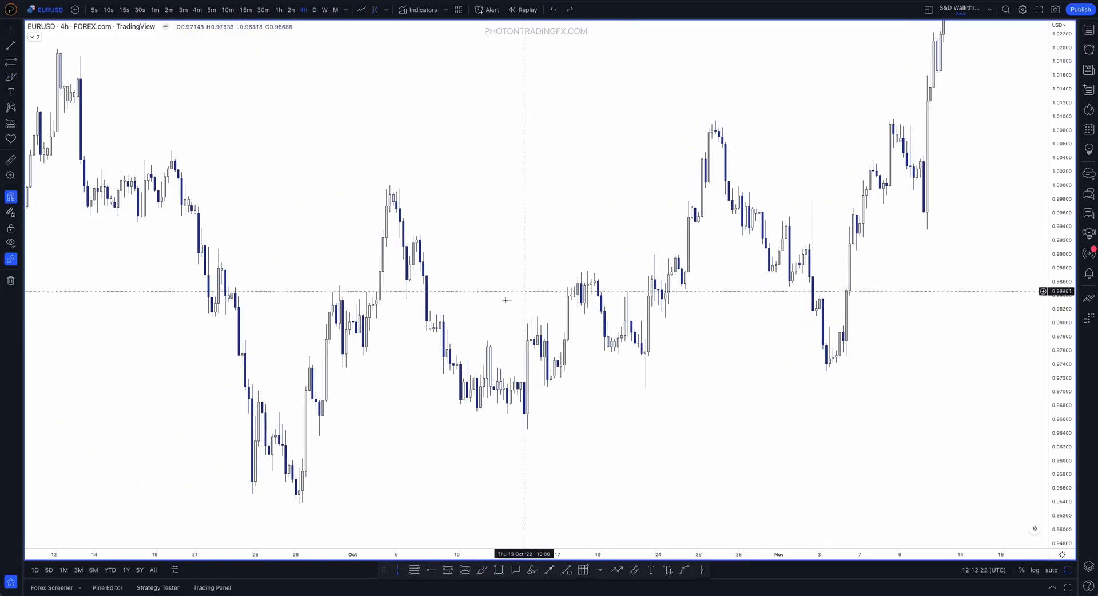
drag(356, 278, 424, 203)
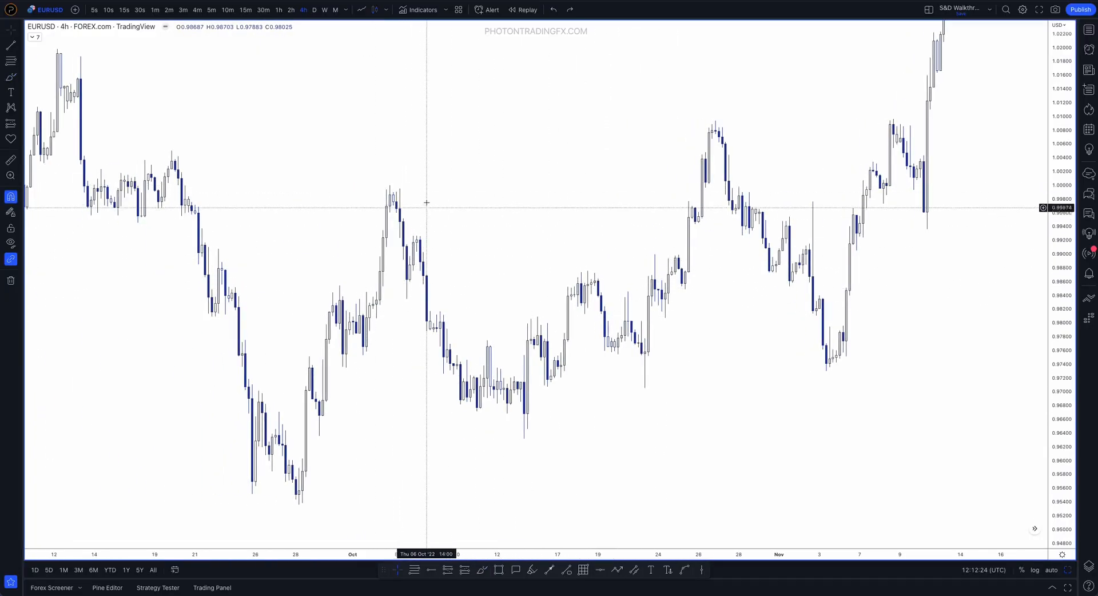
click(483, 573)
mouse_move(379, 234)
mouse_down()
mouse_move(403, 216)
mouse_move(404, 232)
mouse_up()
key(ctrl+z)
mouse_move(393, 276)
mouse_down()
mouse_move(395, 297)
mouse_move(390, 289)
mouse_up()
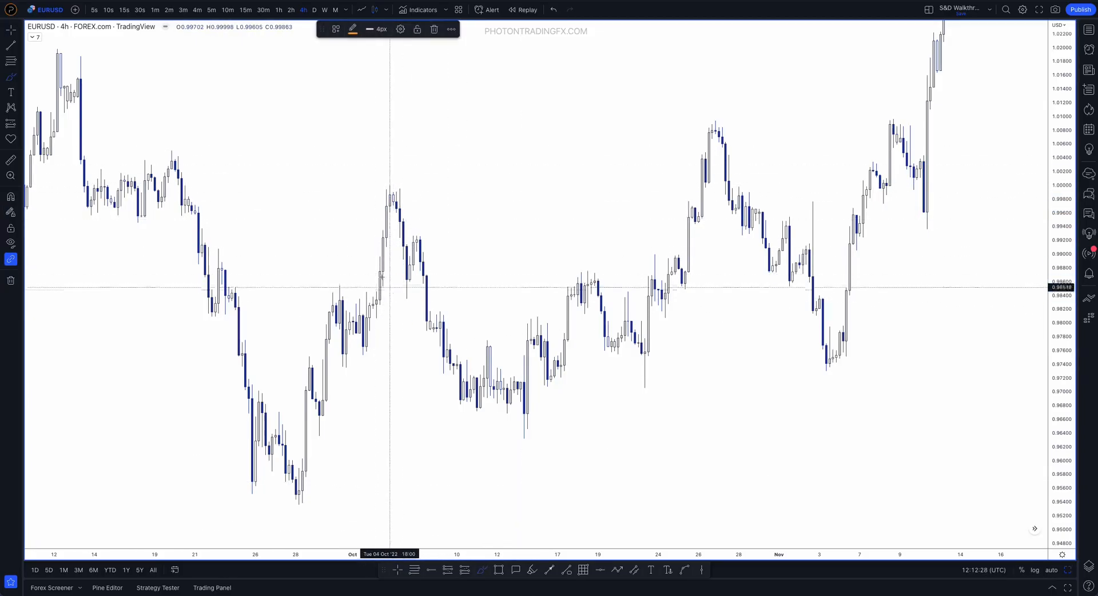
key(ctrl+z)
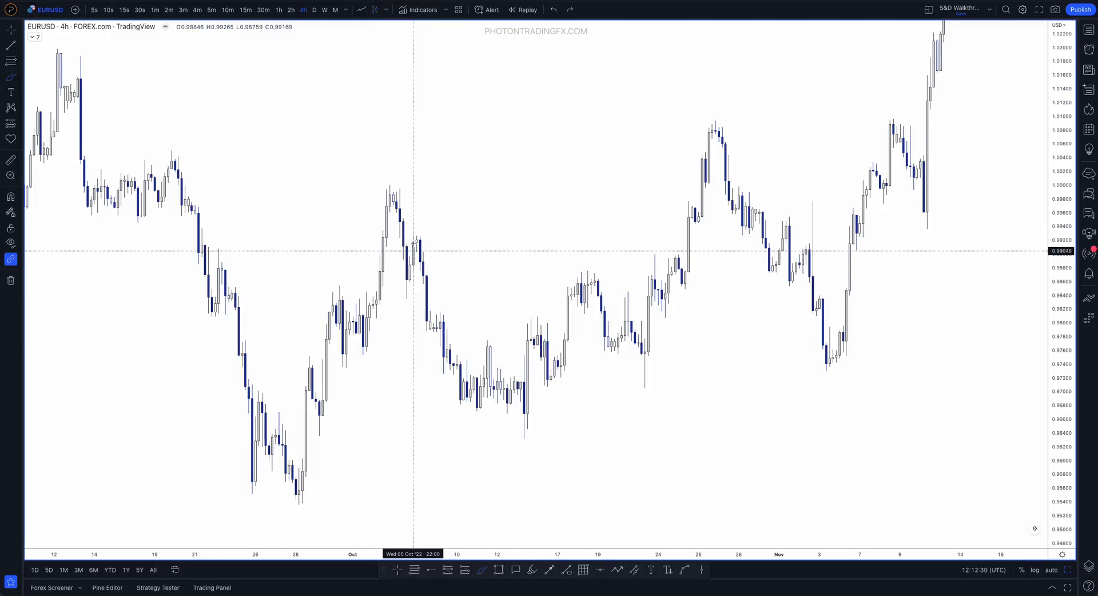
drag(413, 247, 429, 331)
key(ctrl+z)
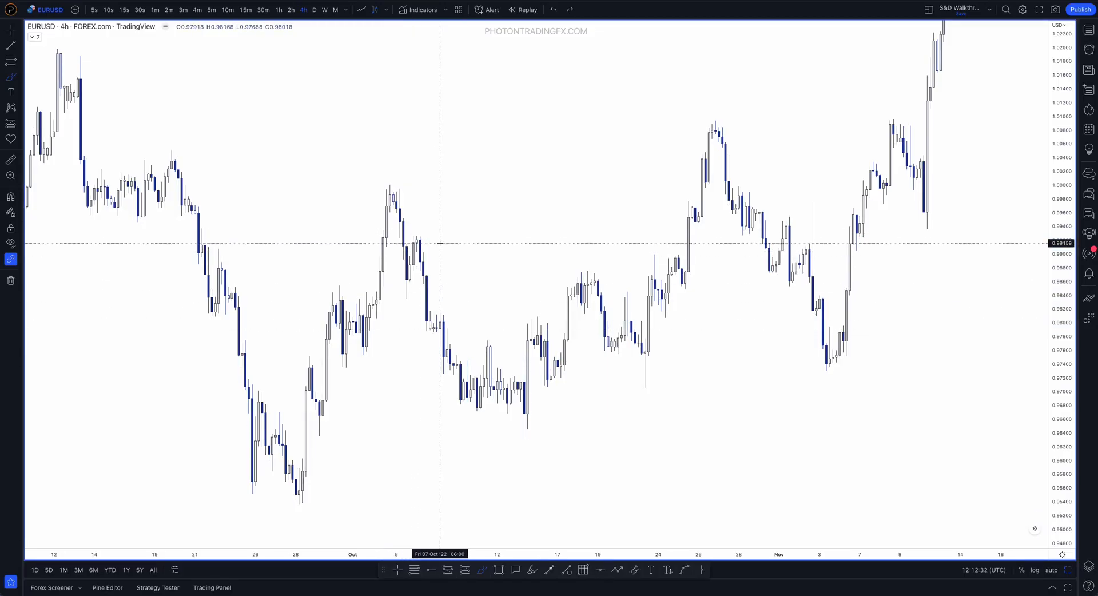
Trace the late September decline into the 28 September low and the rally out of it with the Brush, and undo the strokes
scroll(495, 181, up, 2)
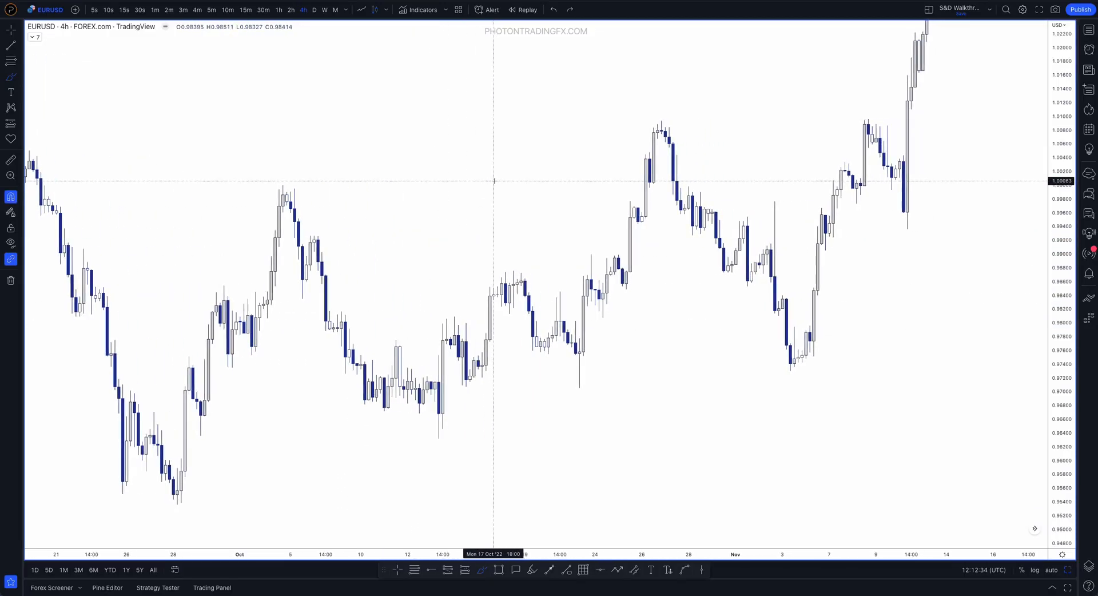
scroll(494, 181, left, 3)
scroll(496, 180, left, 3)
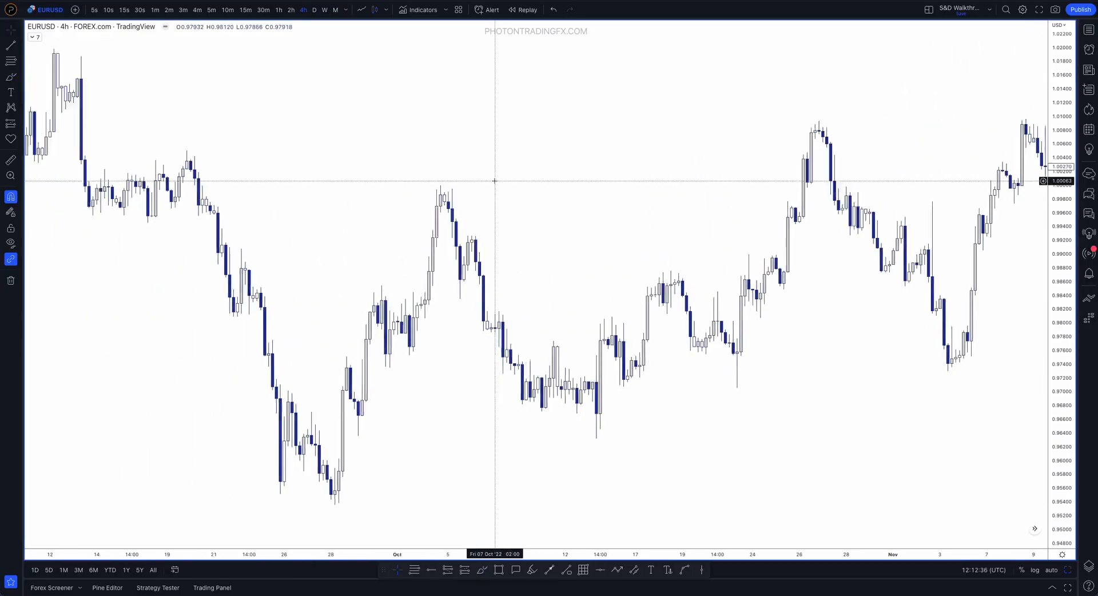
scroll(513, 468, left, 2)
click(481, 570)
mouse_move(365, 298)
mouse_down()
mouse_move(393, 492)
mouse_move(404, 399)
mouse_move(454, 506)
mouse_move(492, 238)
mouse_up()
key(ctrl+z)
mouse_move(395, 424)
mouse_down()
mouse_move(404, 407)
mouse_move(455, 512)
mouse_move(462, 364)
mouse_up()
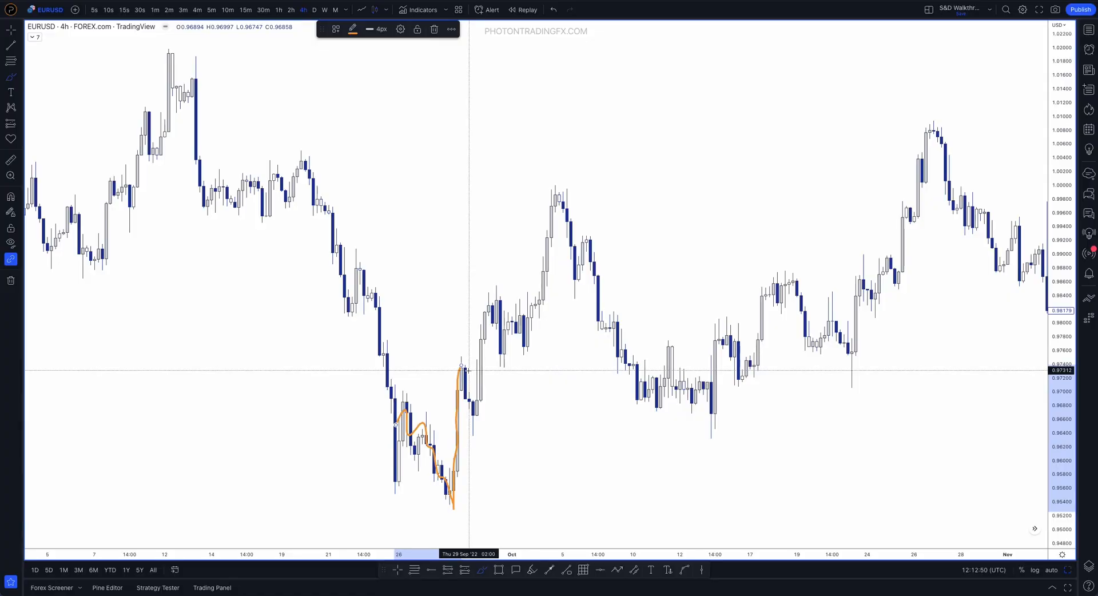
key(ctrl+z)
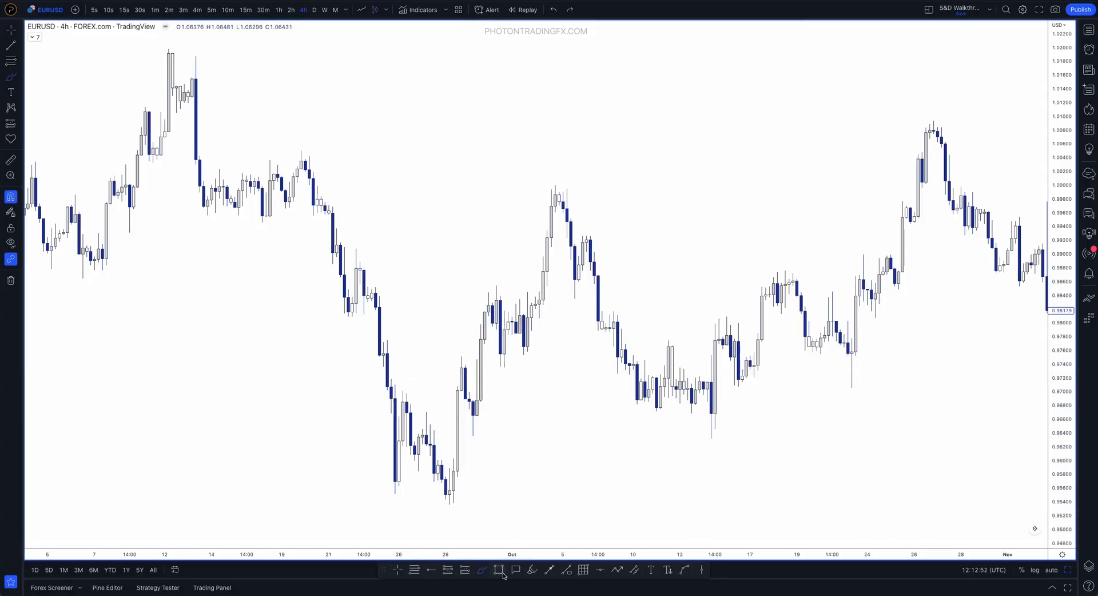
Draw a rectangle with the 4H template from the 26 September high to the 28 September low, extending its far edge to 30 September
click(498, 570)
click(336, 29)
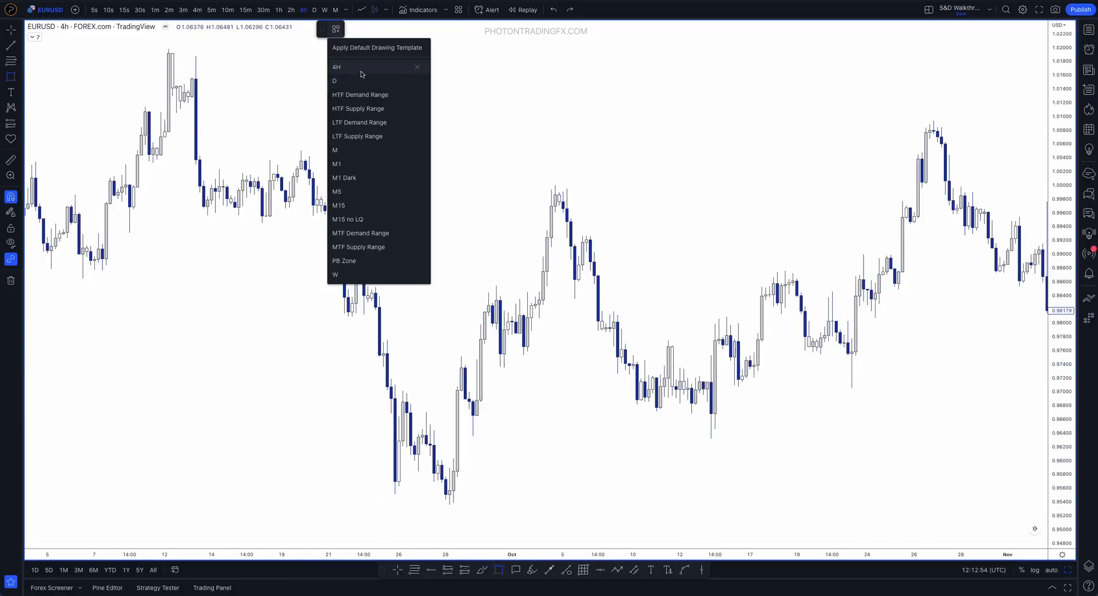
click(361, 74)
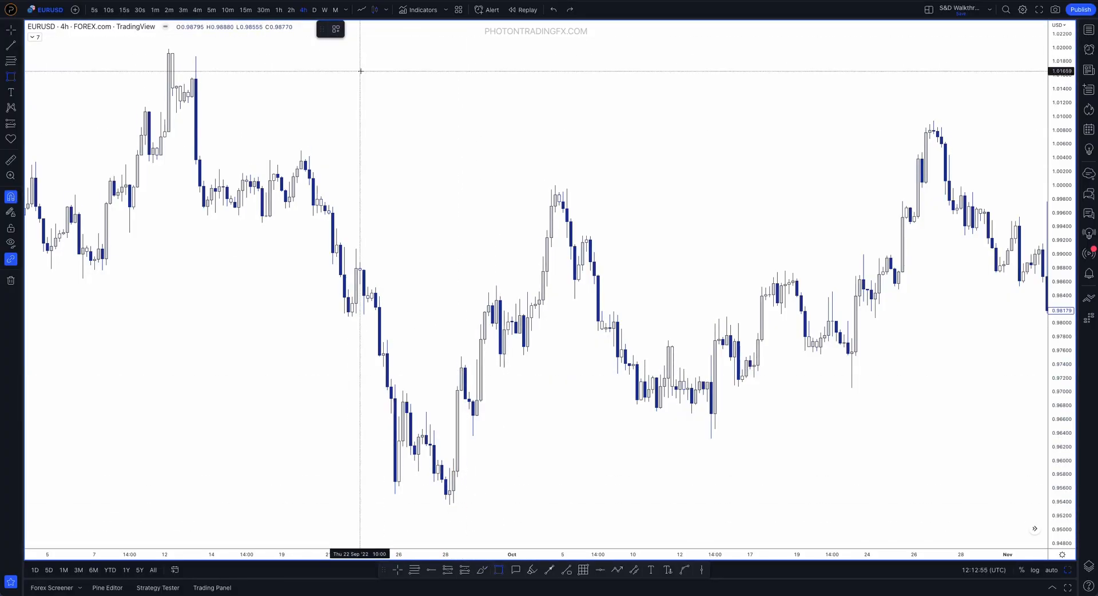
click(20, 79)
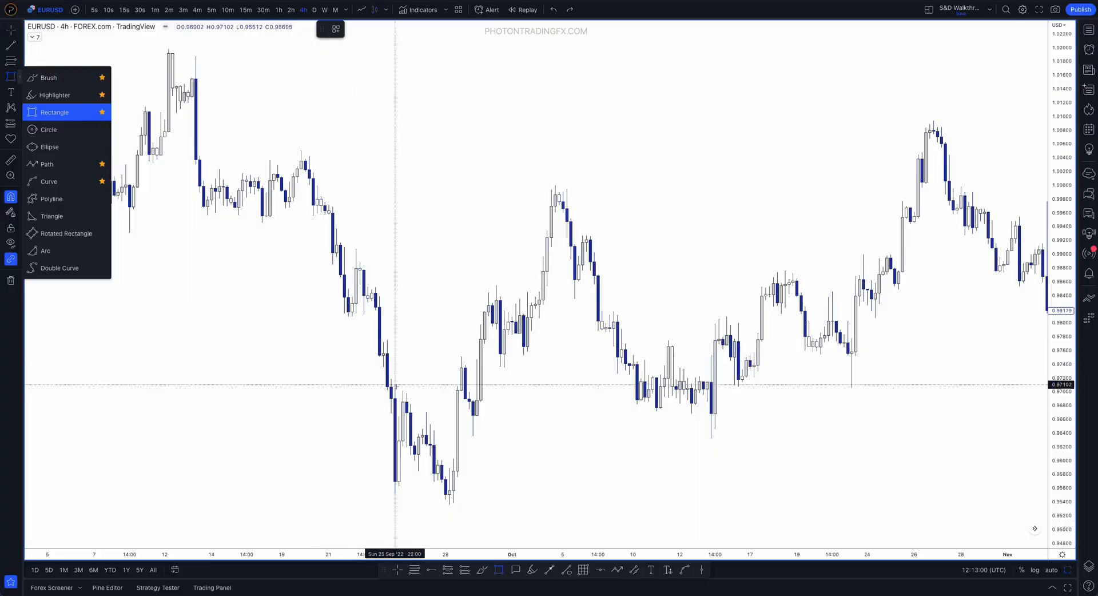
click(414, 388)
click(402, 392)
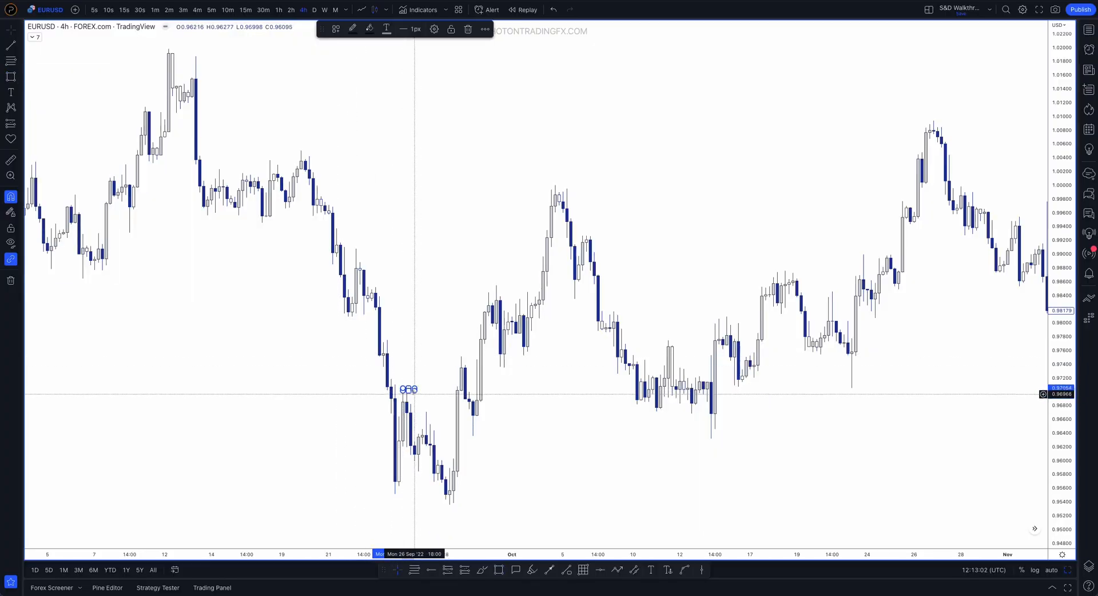
drag(415, 391, 453, 504)
drag(453, 447, 500, 447)
Examine the rectangle's text colour, background opacity and timeframe visibility settings
double_click(500, 447)
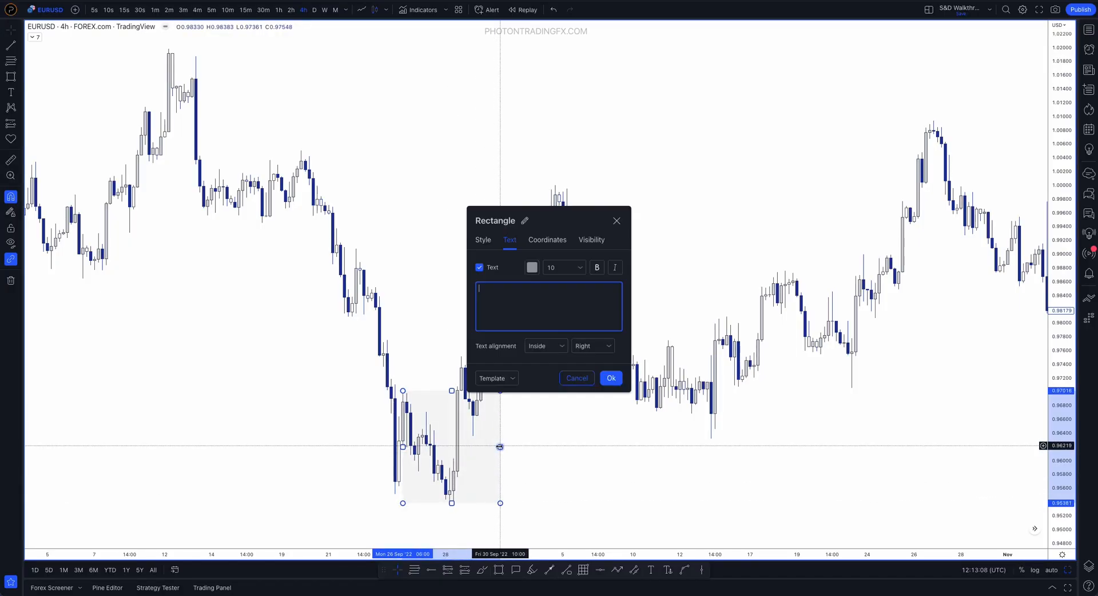
click(532, 268)
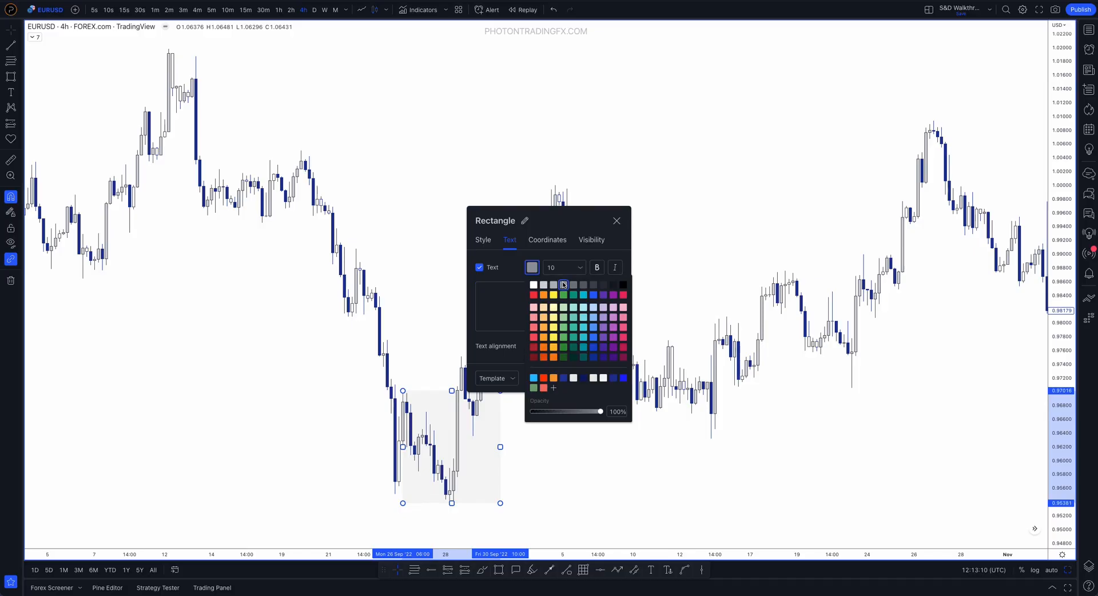
click(483, 240)
click(484, 240)
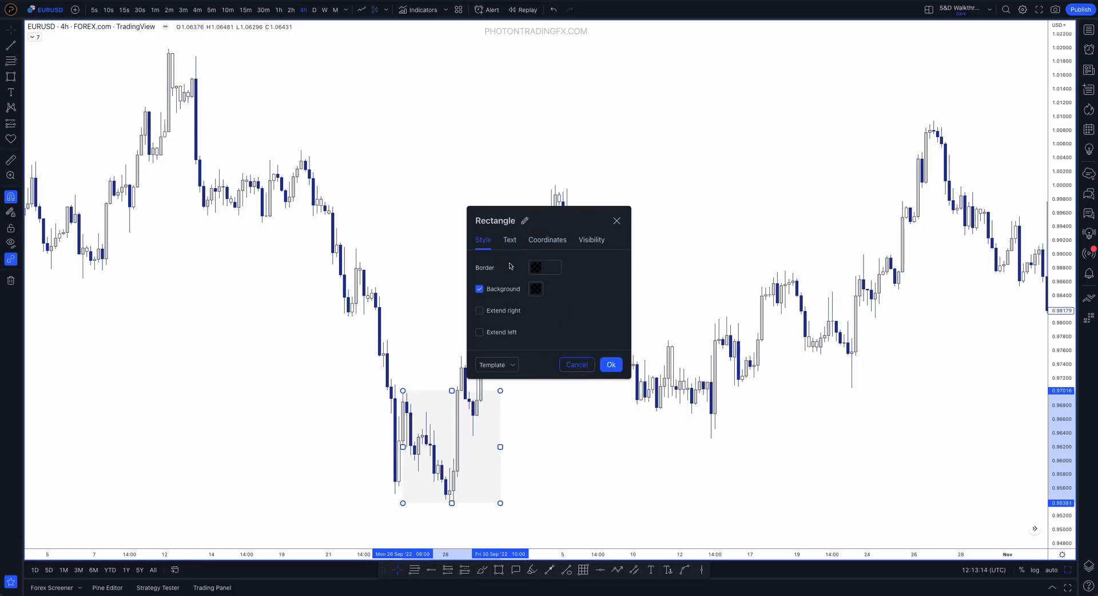
click(536, 290)
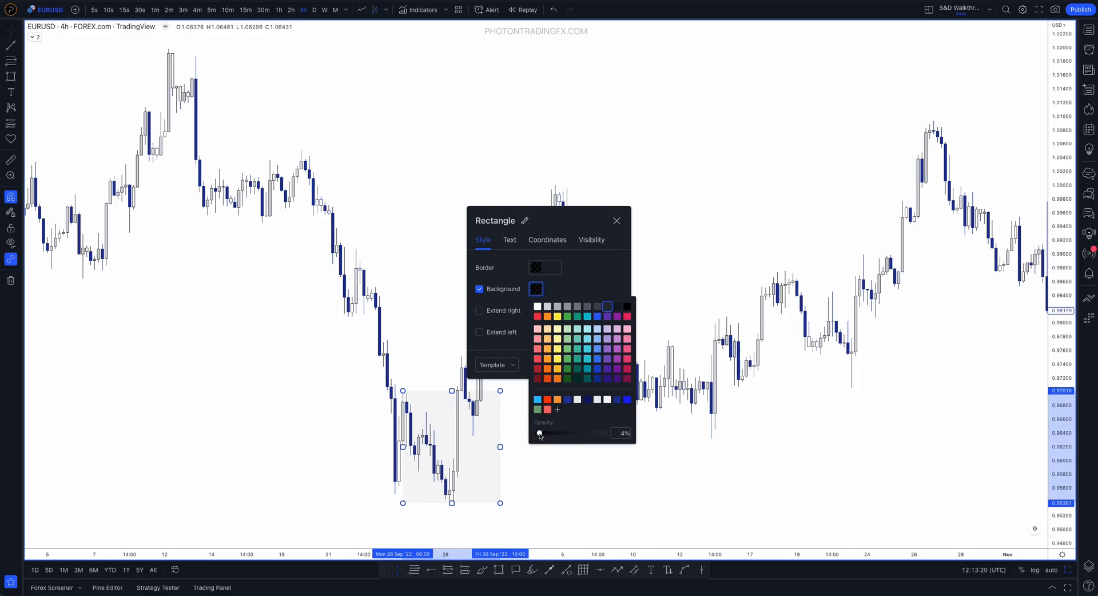
mouse_move(539, 433)
mouse_down()
mouse_move(604, 435)
mouse_move(540, 435)
mouse_up()
click(591, 240)
click(591, 240)
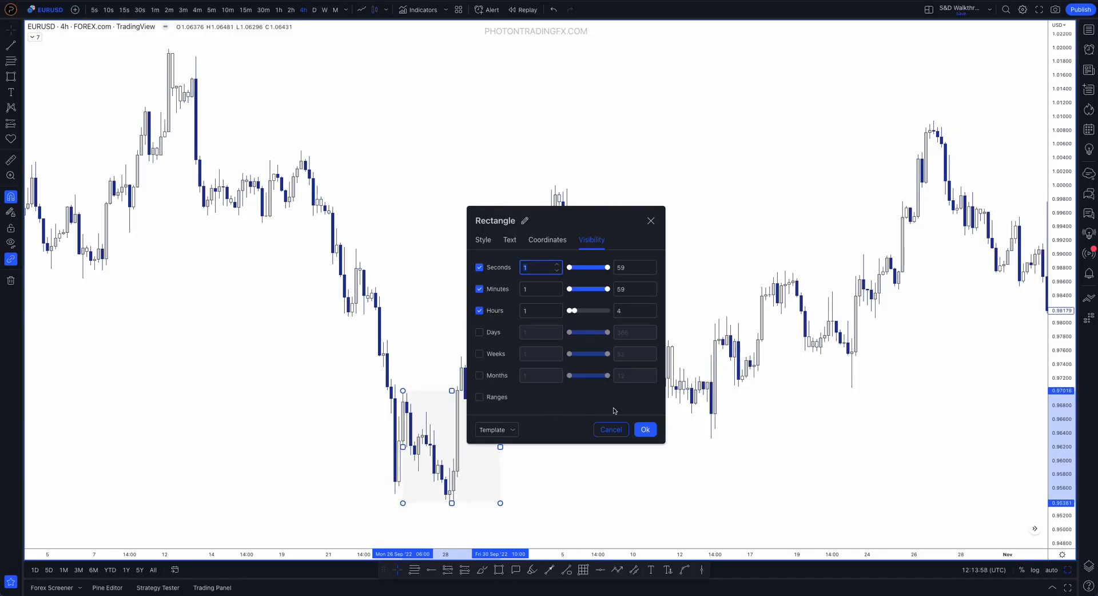
Review the rectangle's background colour and its list of saved templates, and close the settings
click(482, 242)
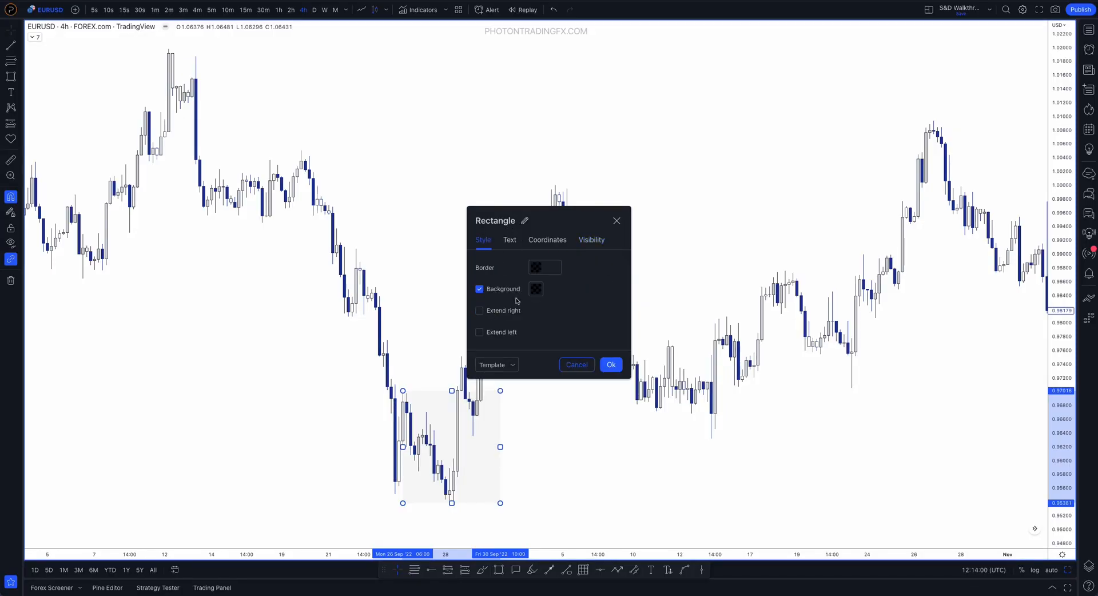
click(535, 290)
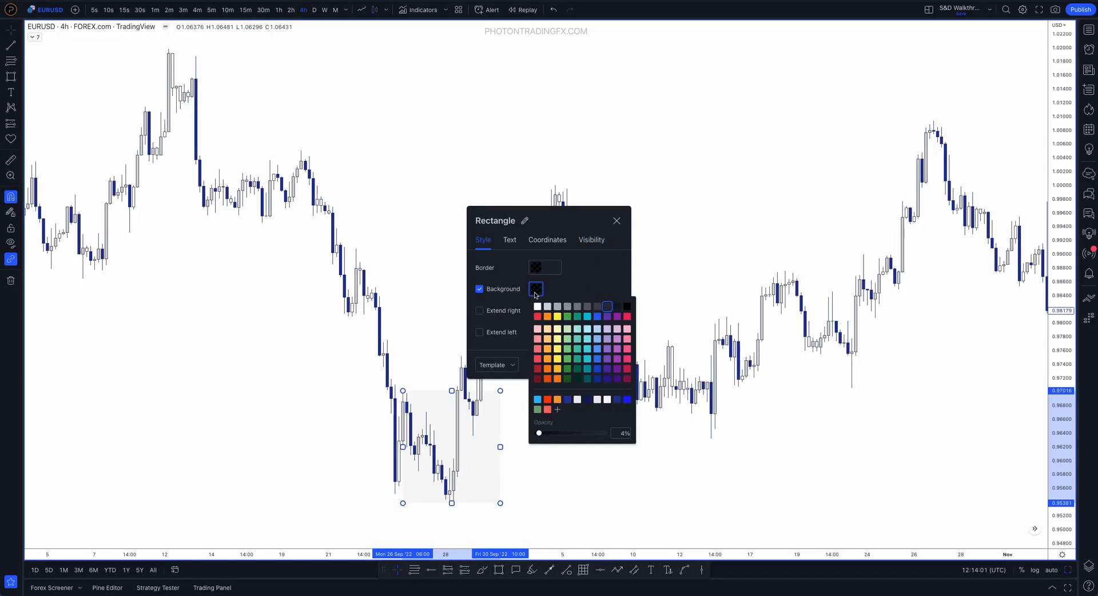
click(516, 349)
click(514, 365)
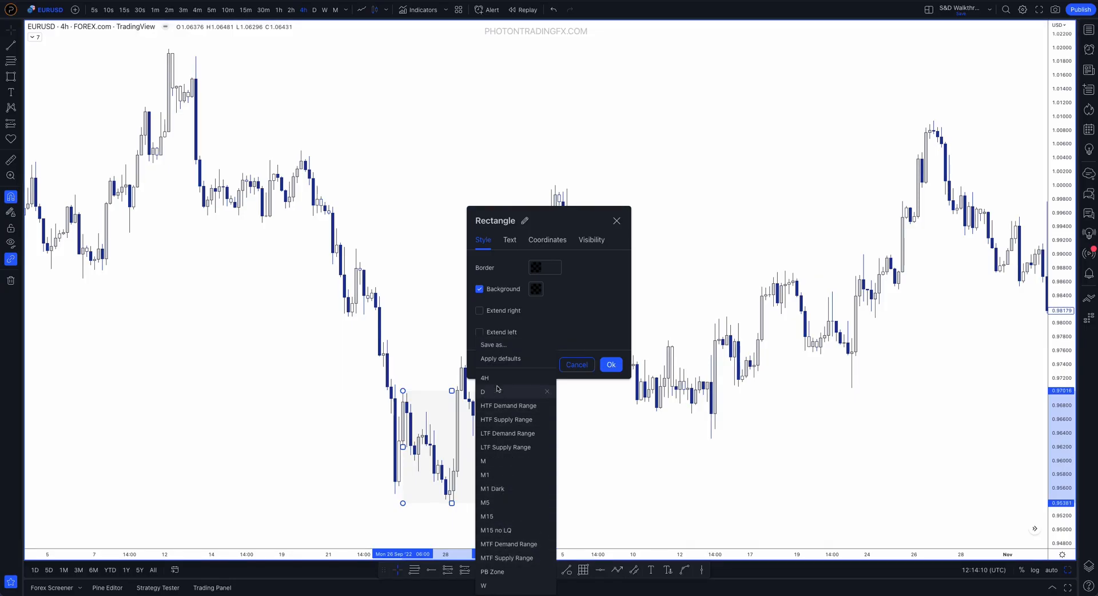
click(513, 459)
key(Return)
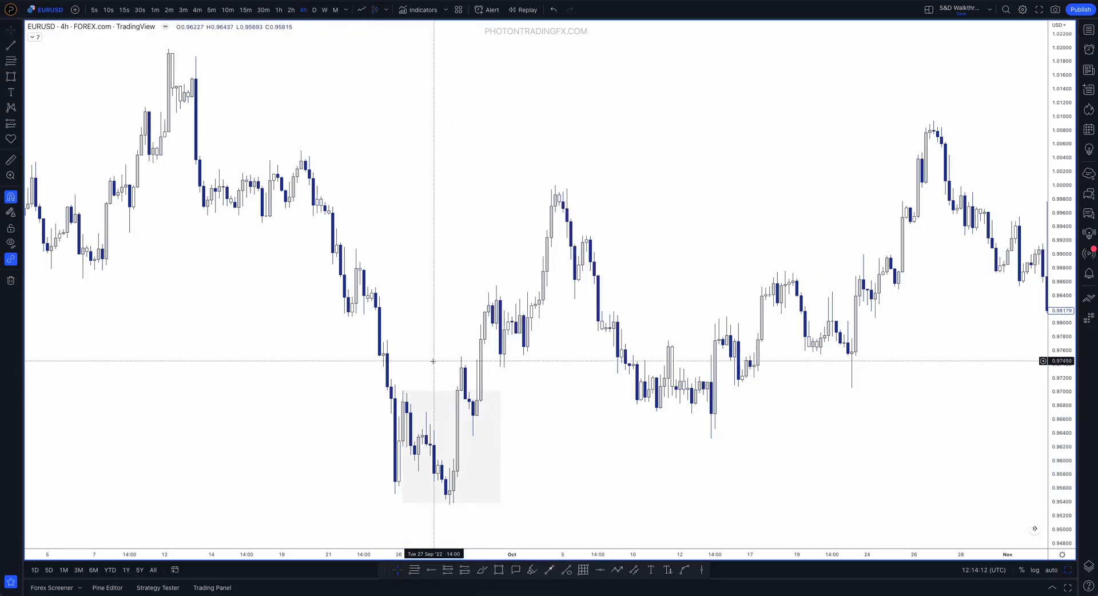
Sketch a Brush path from the zone's 26 September high down to the 28 September low and steeply up above the zone, and undo it
drag(1058, 384, 1056, 394)
drag(888, 421, 984, 346)
drag(1056, 453, 1056, 400)
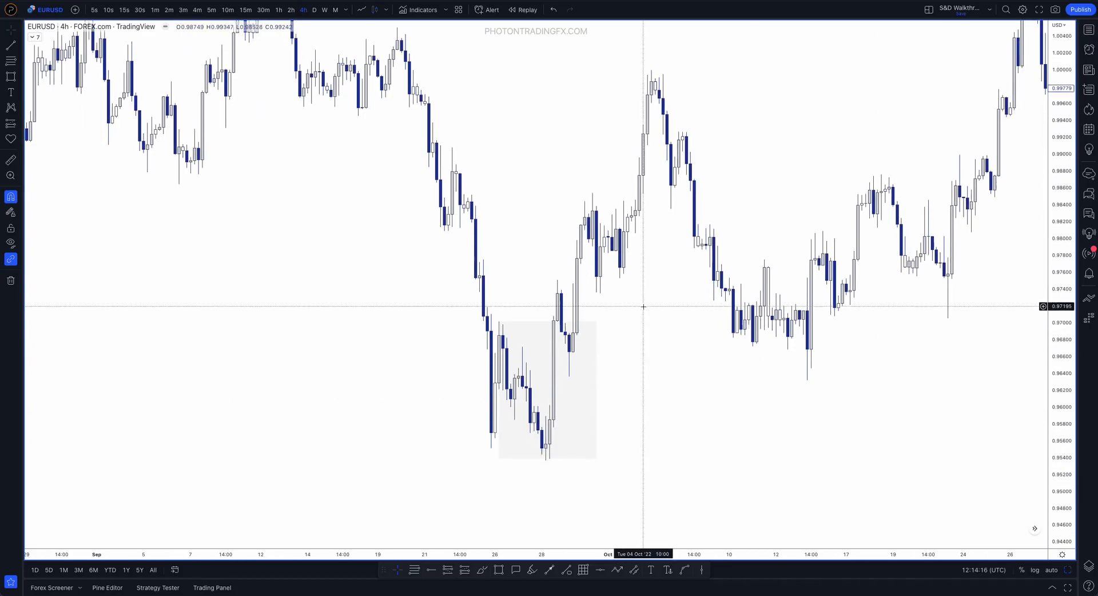
scroll(606, 350, up, 2)
drag(601, 355, 658, 339)
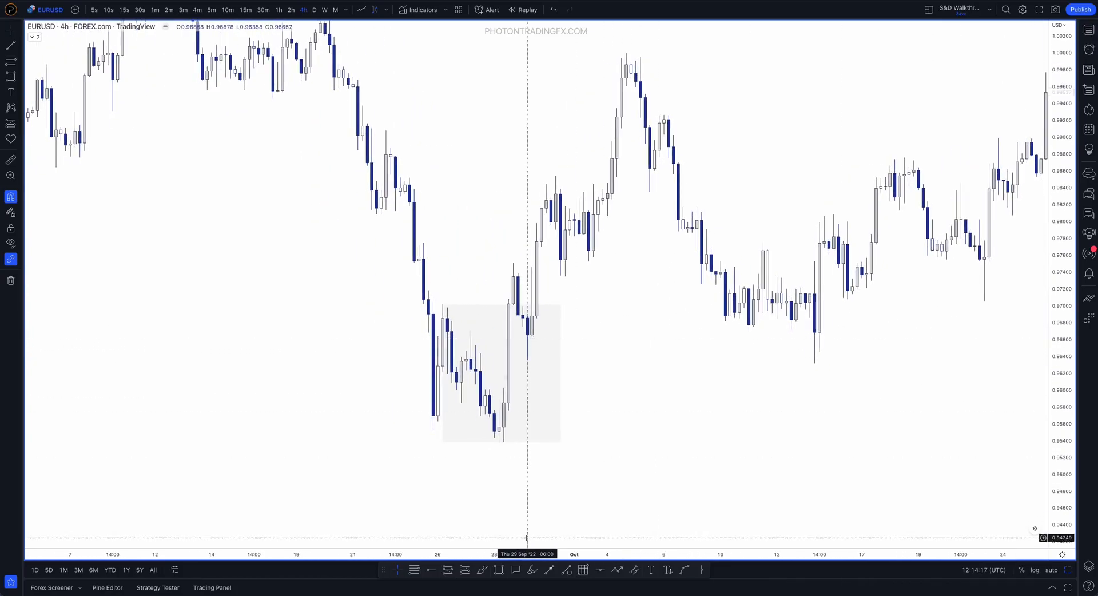
click(484, 571)
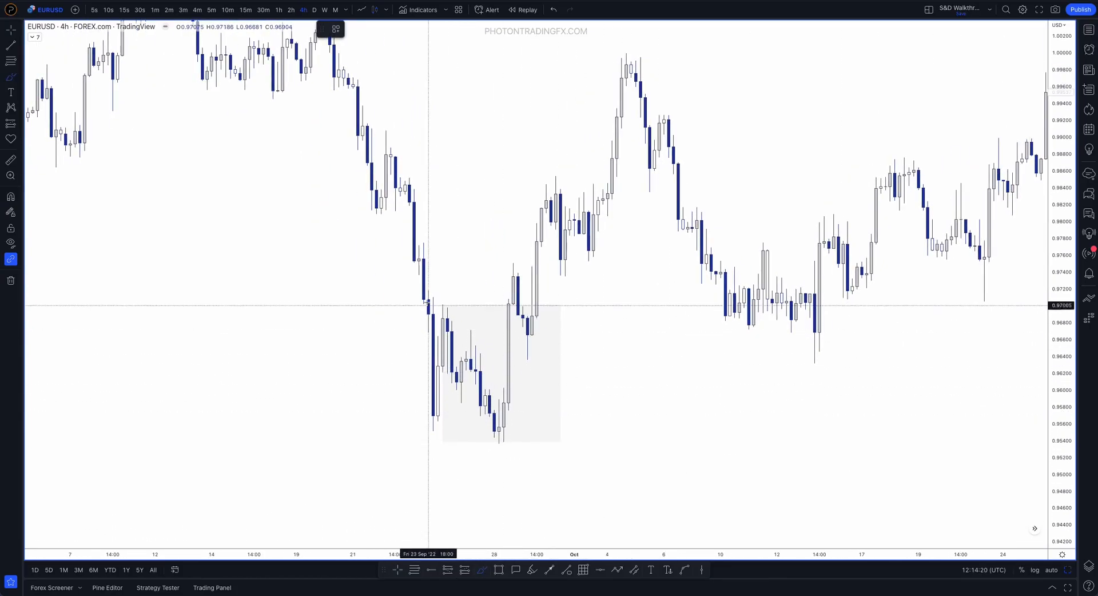
click(443, 306)
click(504, 435)
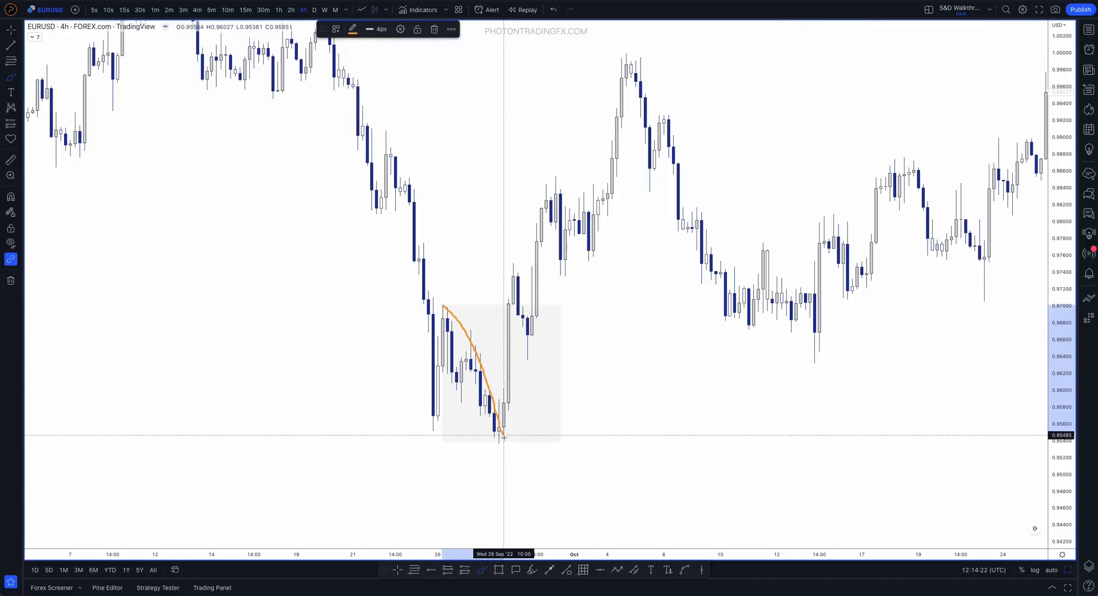
click(508, 240)
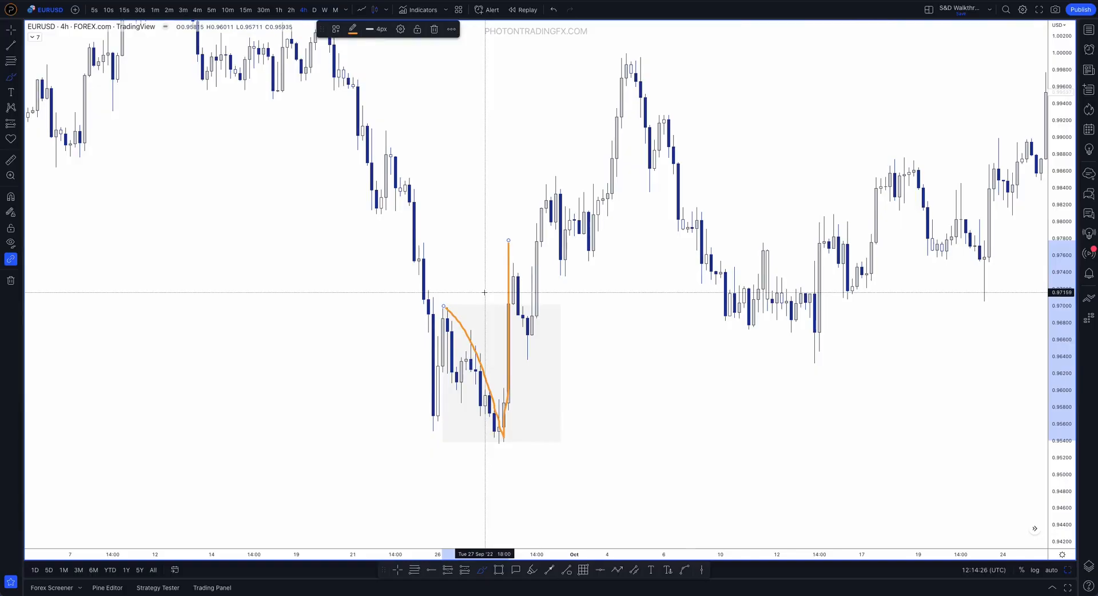
key(ctrl+z)
Sketch price rising out of the upper part of the demand zone with the Brush, and undo the drawing
mouse_move(503, 323)
mouse_down()
mouse_move(513, 260)
mouse_move(531, 358)
mouse_move(556, 159)
mouse_up()
key(ctrl+z)
key(ctrl+z)
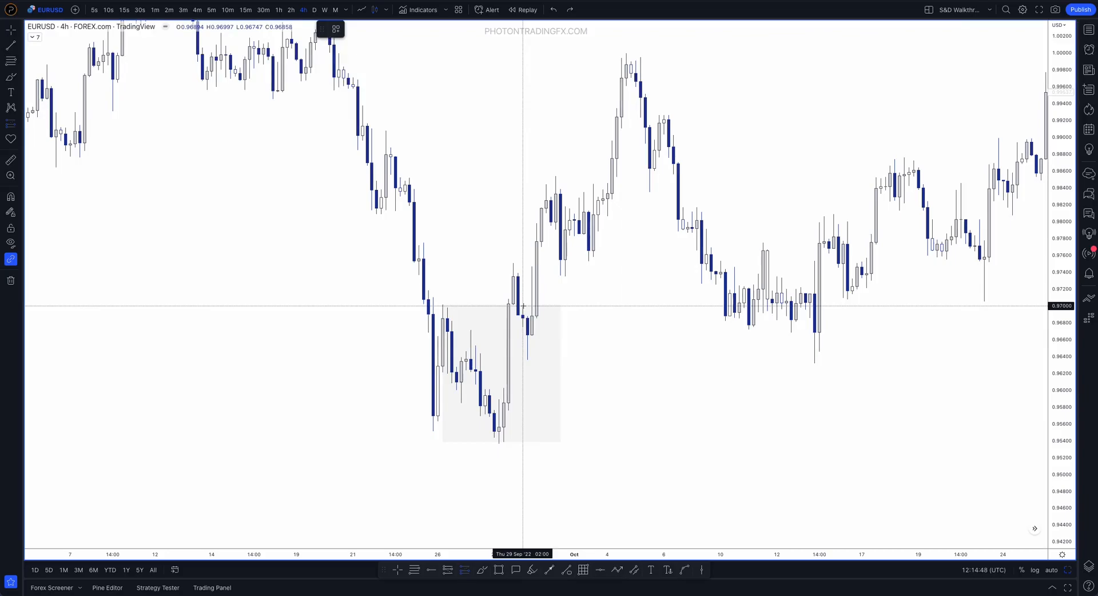
Place a long position with entry at 0.97015, stop at 0.95337 and target at 0.98098 over the zone, and delete it
drag(522, 305, 523, 446)
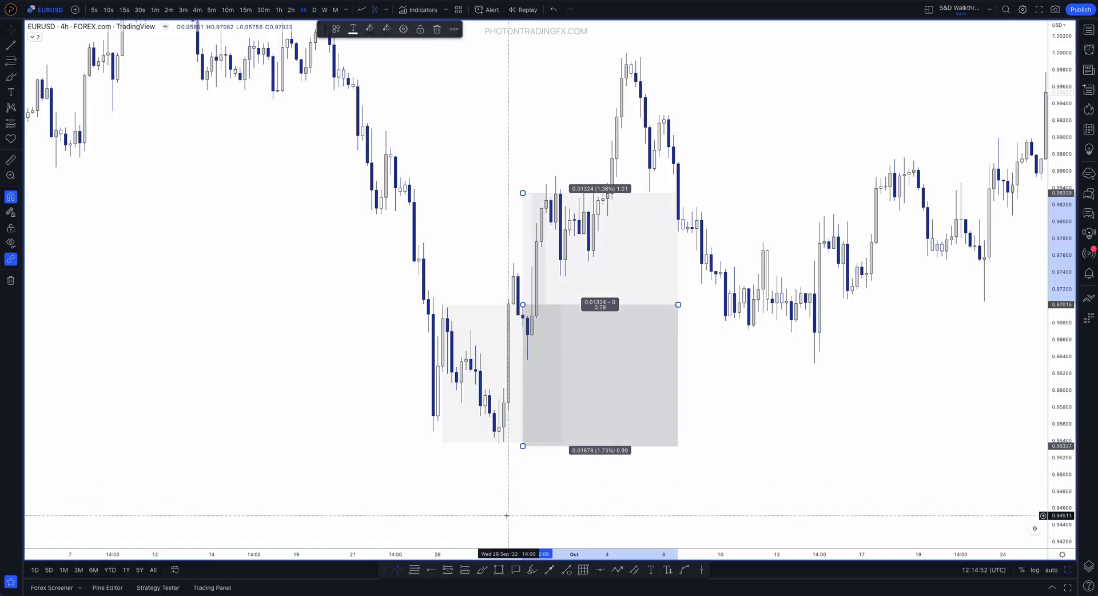
mouse_move(523, 193)
mouse_down()
mouse_move(522, 113)
mouse_move(523, 214)
mouse_up()
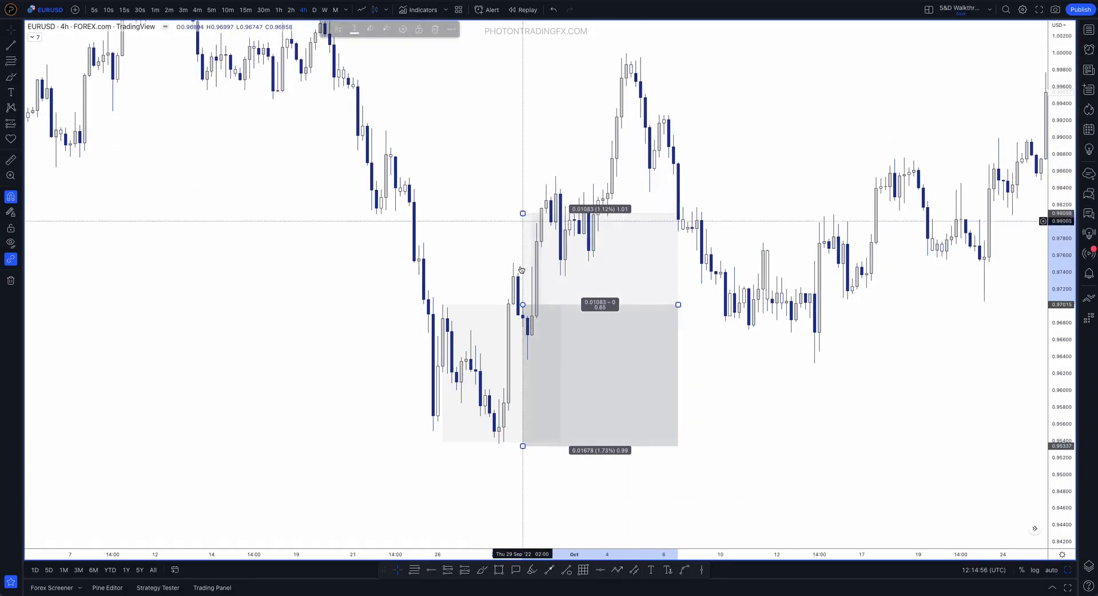
key(Delete)
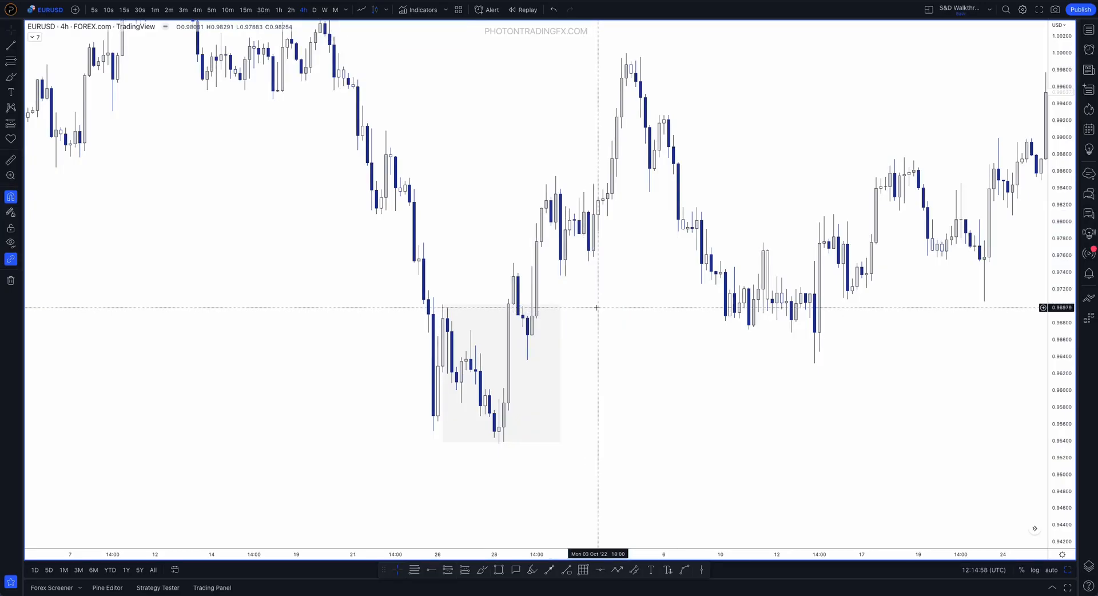
Trace the impulsive rally from the 28 September low past the zone's upper edge with the Brush, and undo the stroke
click(443, 305)
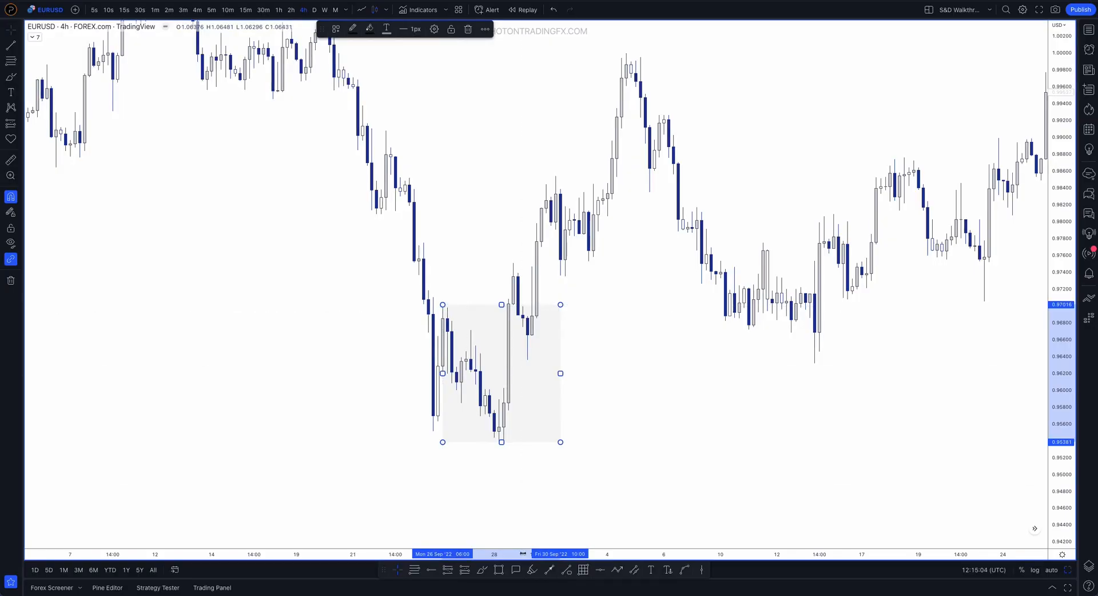
click(484, 570)
drag(494, 446, 518, 278)
key(ctrl+z)
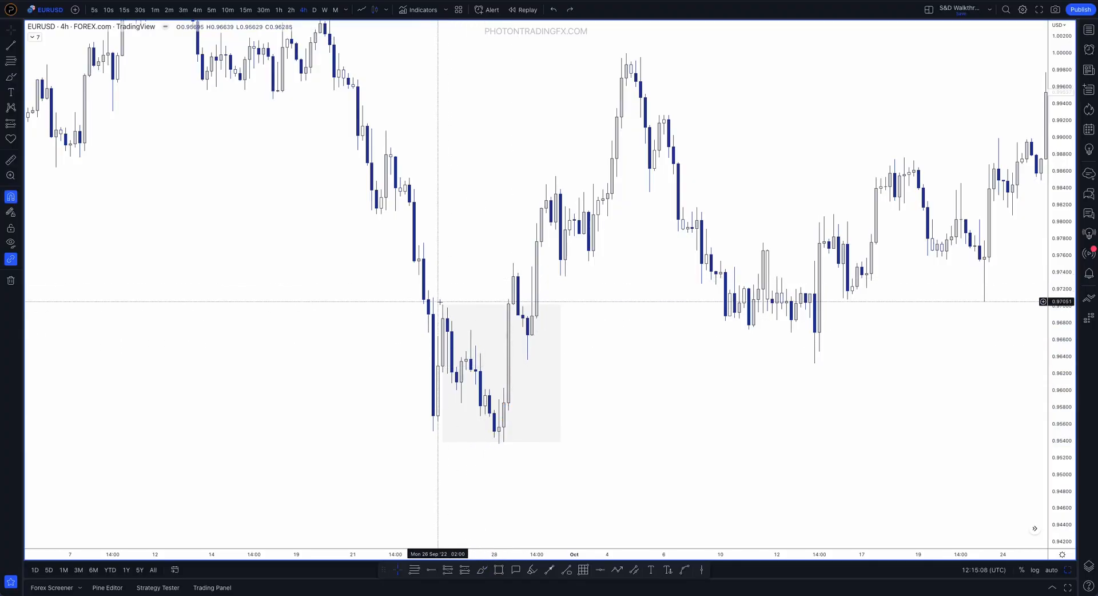
Shrink the demand rectangle to the last bearish candle of 28 September, with its lower edge on the swing low
drag(442, 304, 494, 410)
click(600, 432)
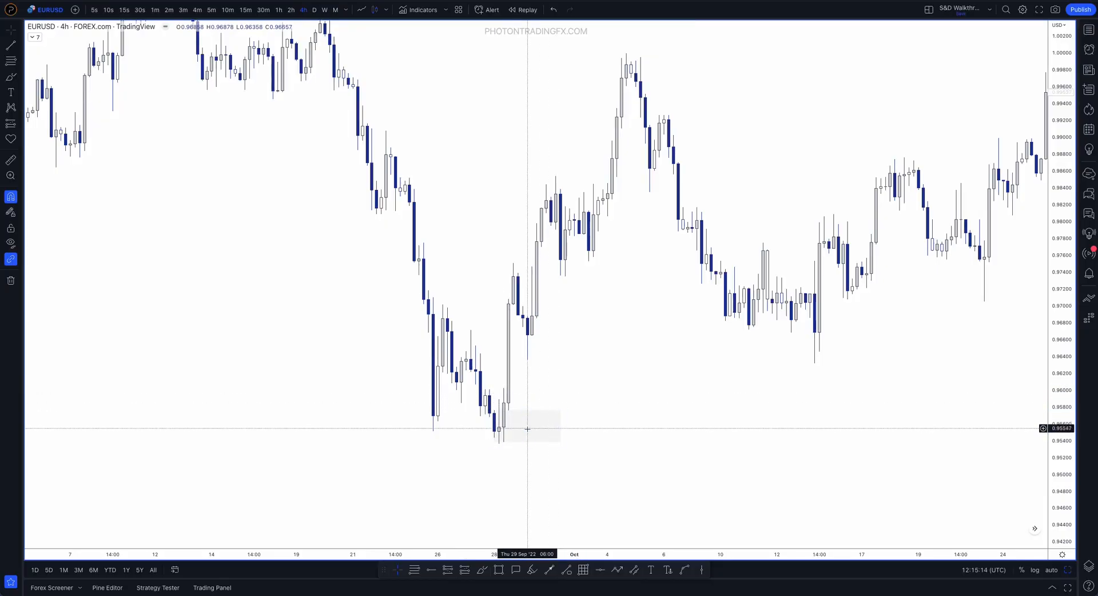
drag(528, 443, 527, 444)
click(671, 410)
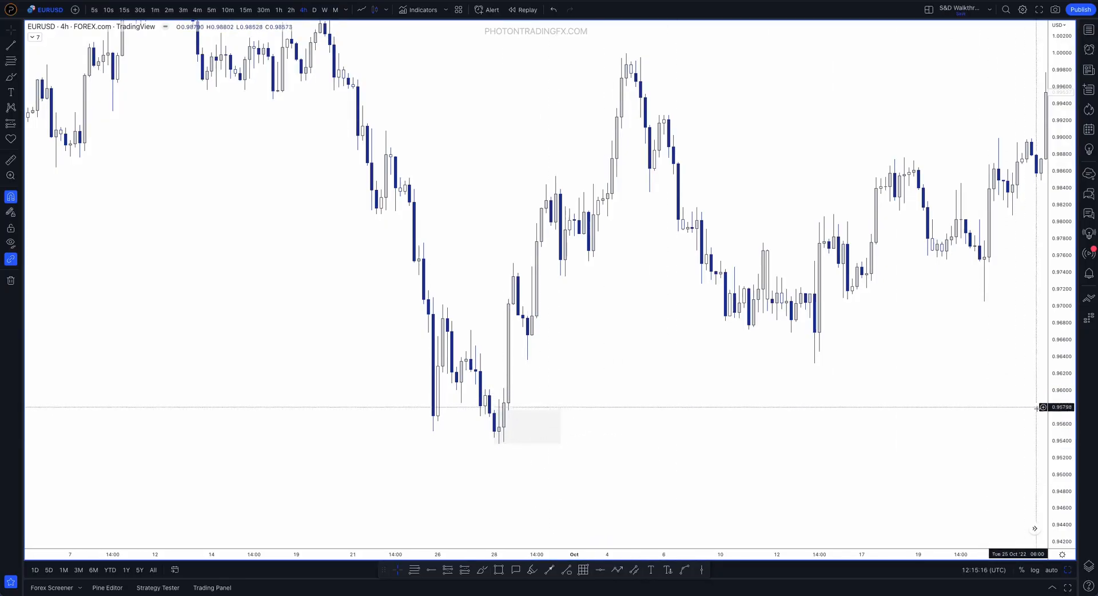
Mark the refined zone's upper edge at the 28 September candles with a short Brush stroke, and undo it
scroll(657, 334, up, 5)
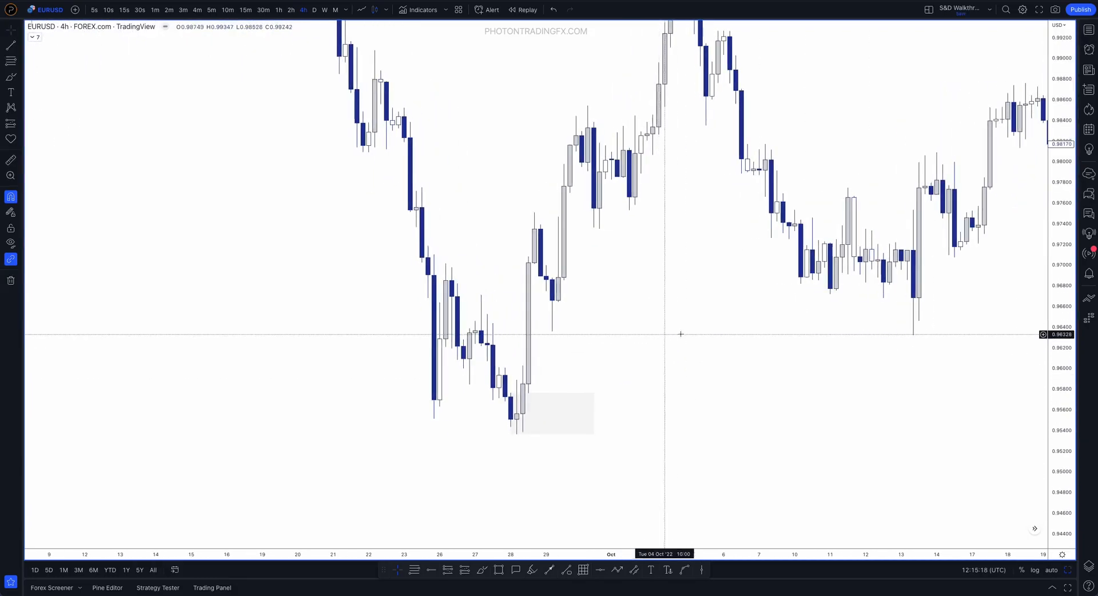
drag(1051, 481, 1051, 427)
drag(710, 377, 723, 324)
scroll(722, 325, up, 2)
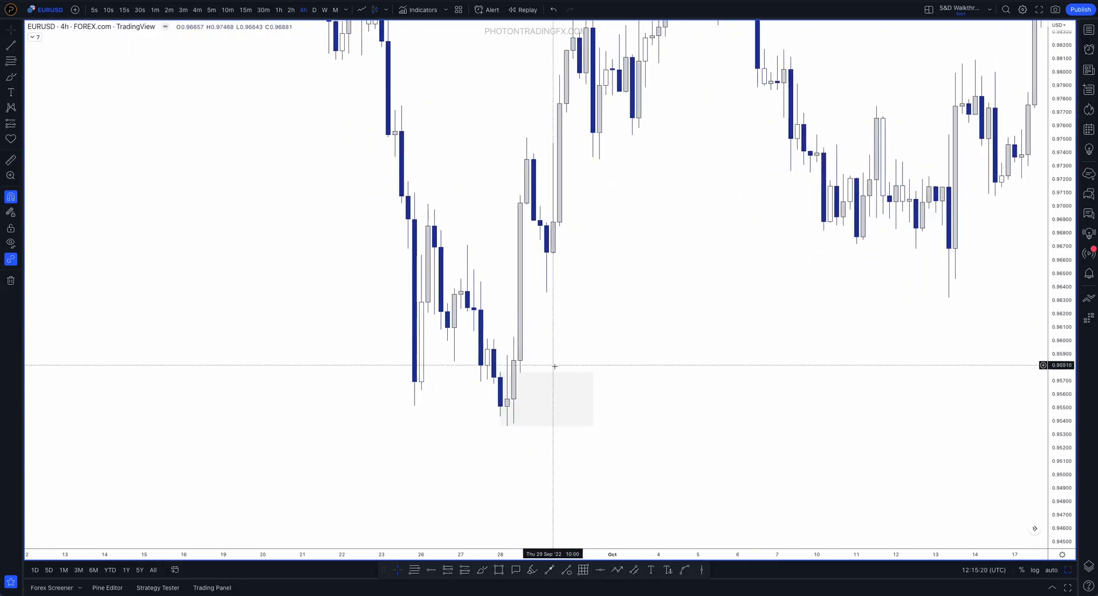
mouse_move(500, 372)
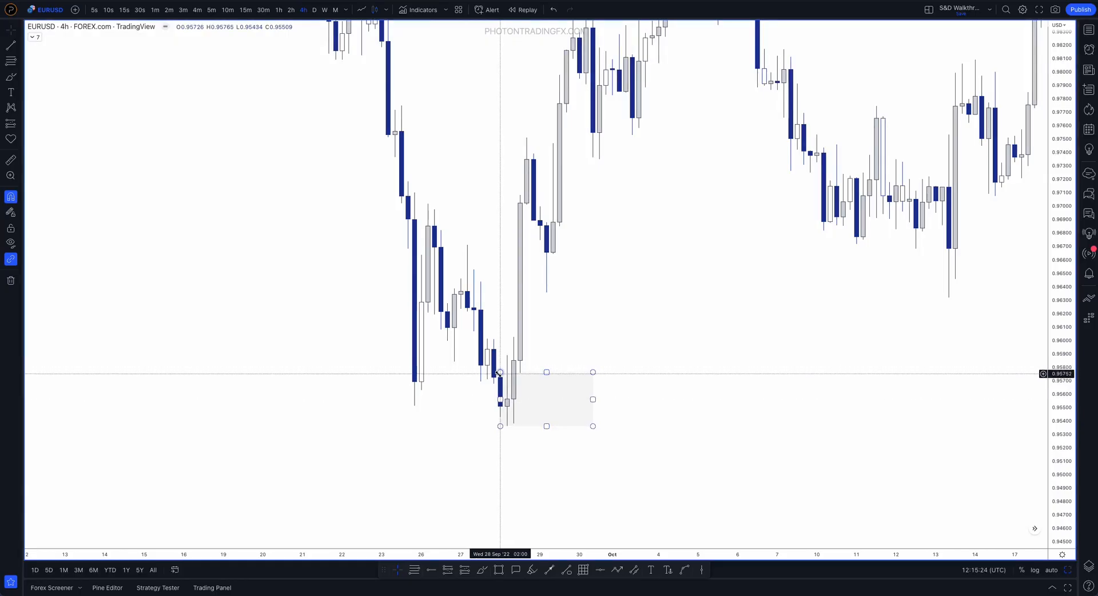
drag(1059, 424, 1058, 355)
drag(711, 359, 757, 337)
scroll(757, 301, up, 4)
drag(1061, 451, 1061, 438)
scroll(753, 339, up, 3)
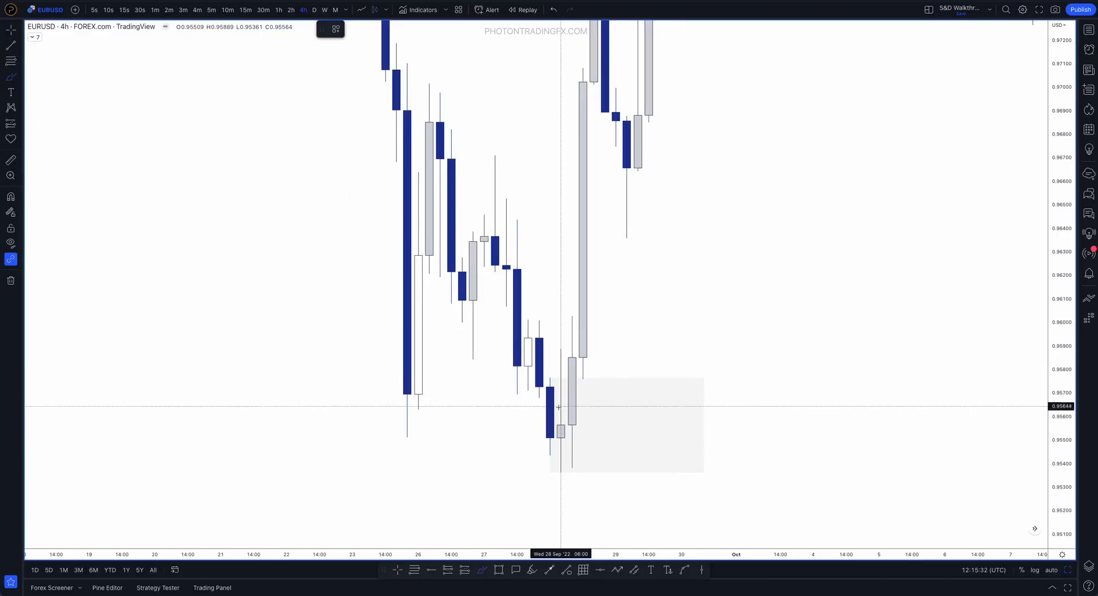
mouse_move(561, 410)
mouse_down()
mouse_move(564, 354)
mouse_move(540, 373)
mouse_move(561, 374)
mouse_up()
key(ctrl+z)
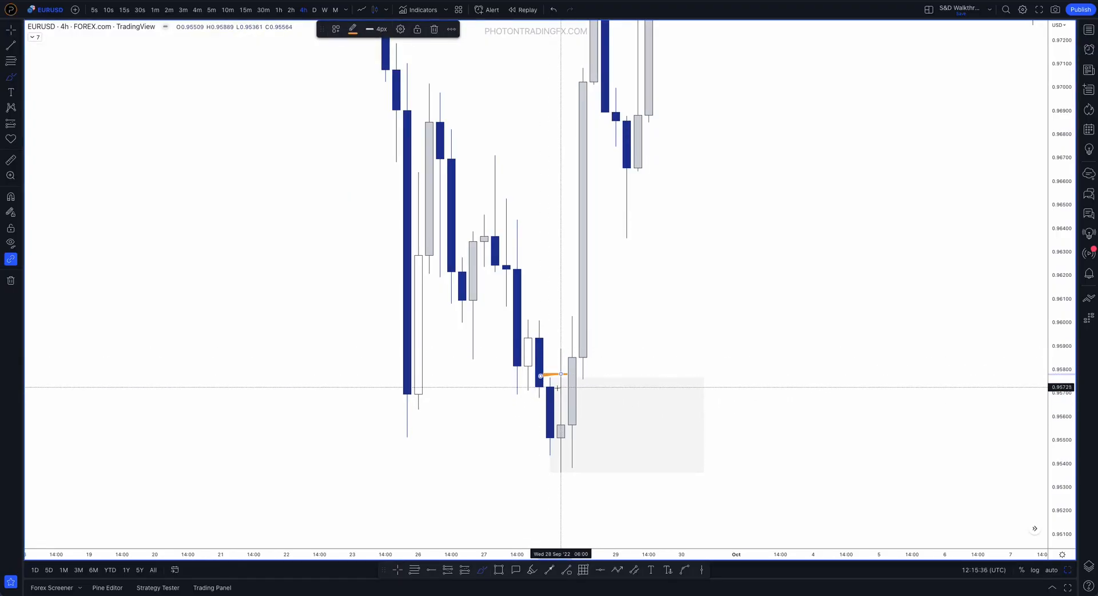
Undo the Brush stroke and move the demand zone's upper corner to the high of the 06:00 candle of 28 September at 0.95889
key(ctrl+z)
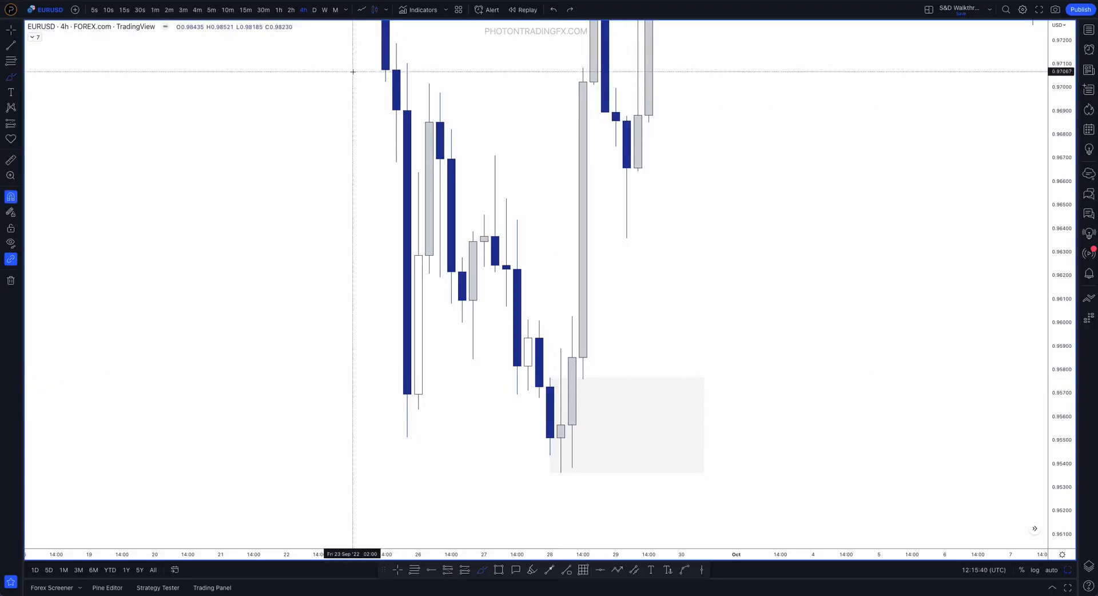
click(550, 379)
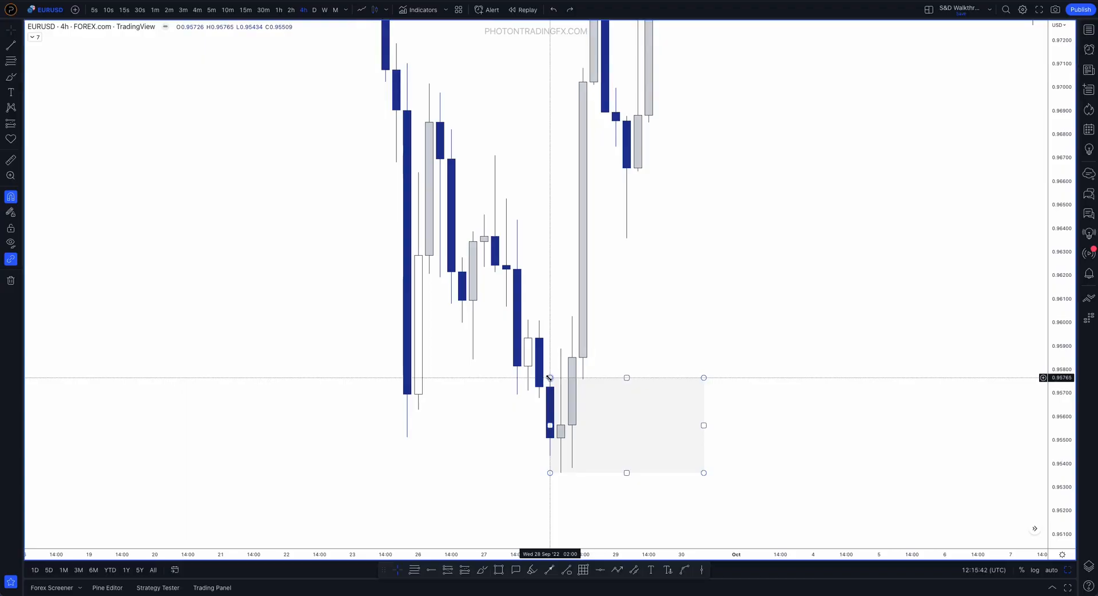
drag(550, 378, 578, 356)
click(559, 317)
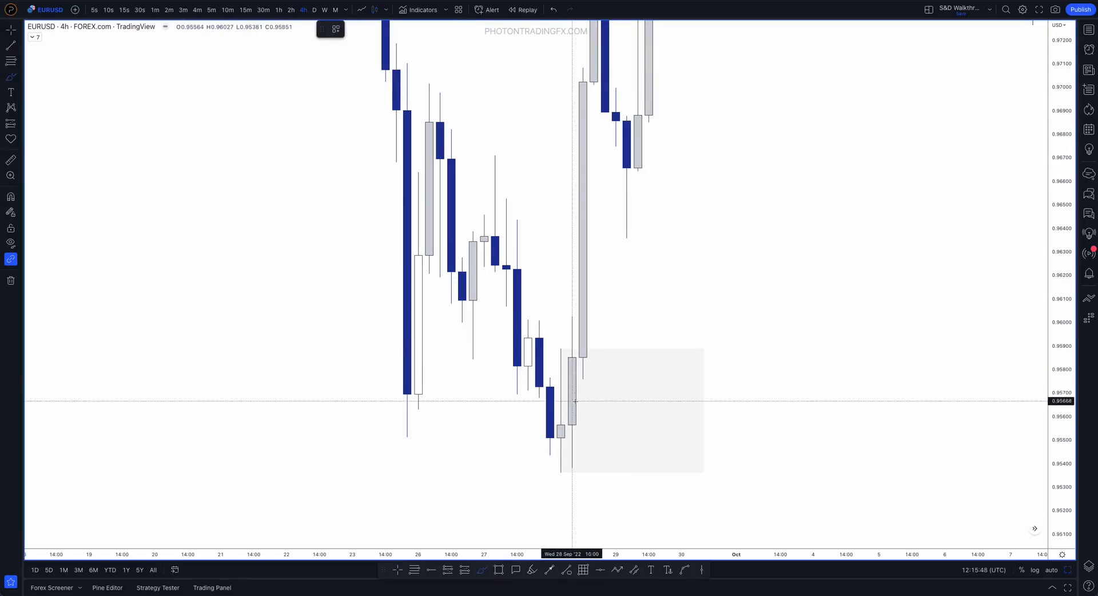
Trace the 10:00 candle of 28 September upward and mark the zone's upper edge with the Brush, undoing both strokes
drag(574, 399, 573, 302)
key(ctrl+z)
drag(566, 346, 556, 347)
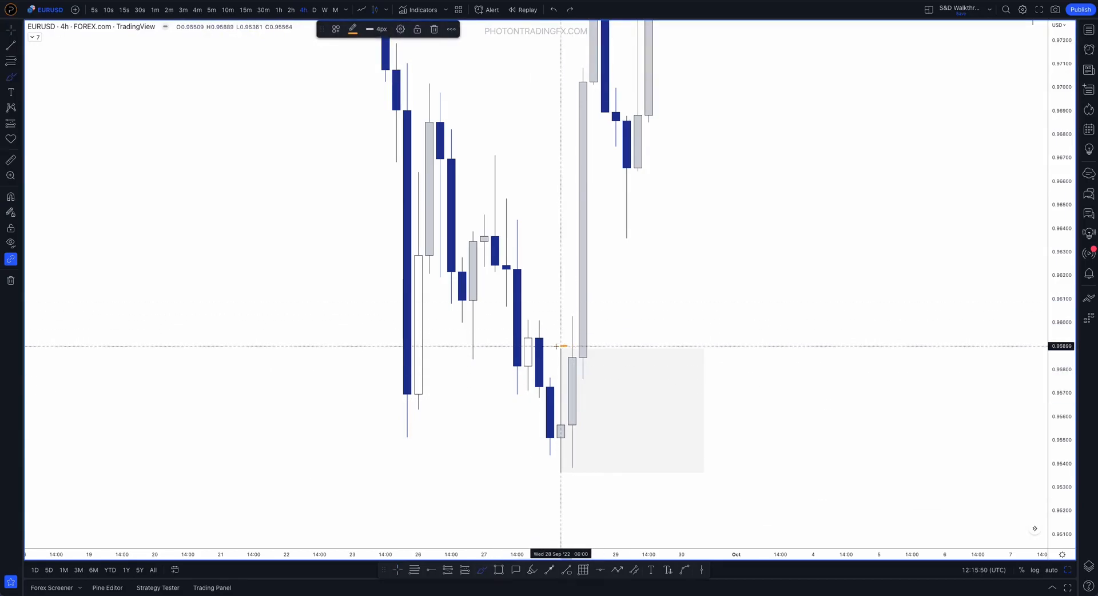
key(ctrl+z)
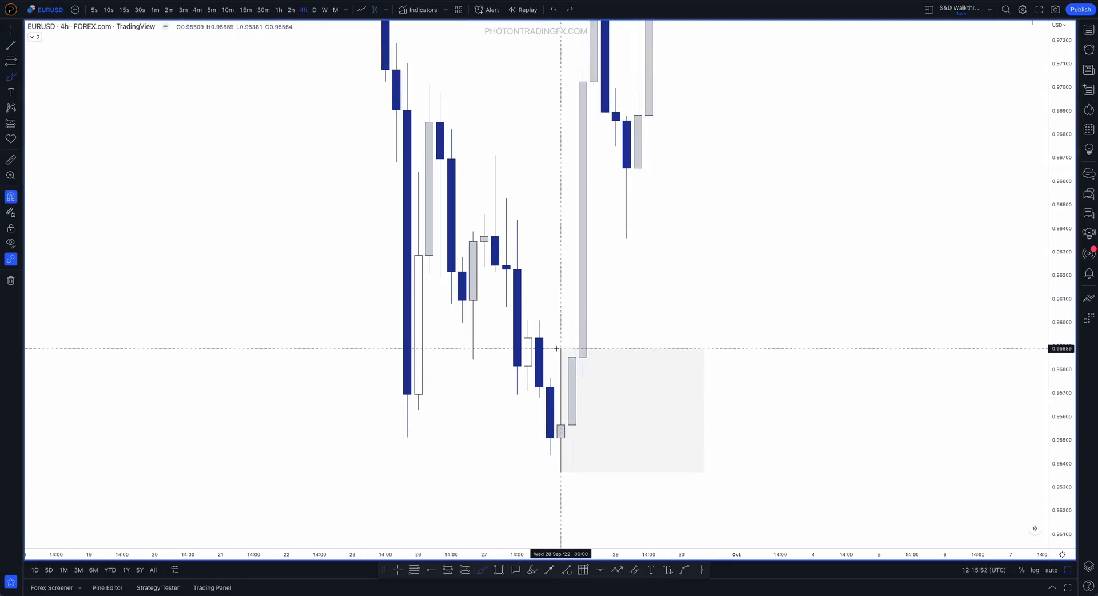
Move the demand zone's upper corner to the 10:00 candle's high at 0.96027 on 28 September and extend the zone to 4 October
drag(560, 347, 571, 316)
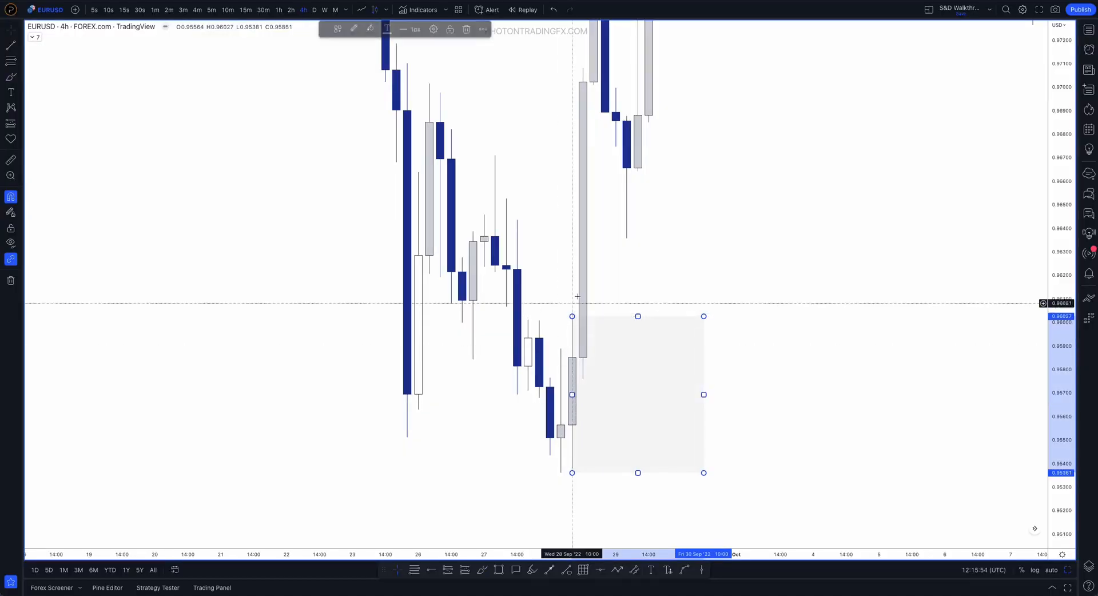
click(560, 361)
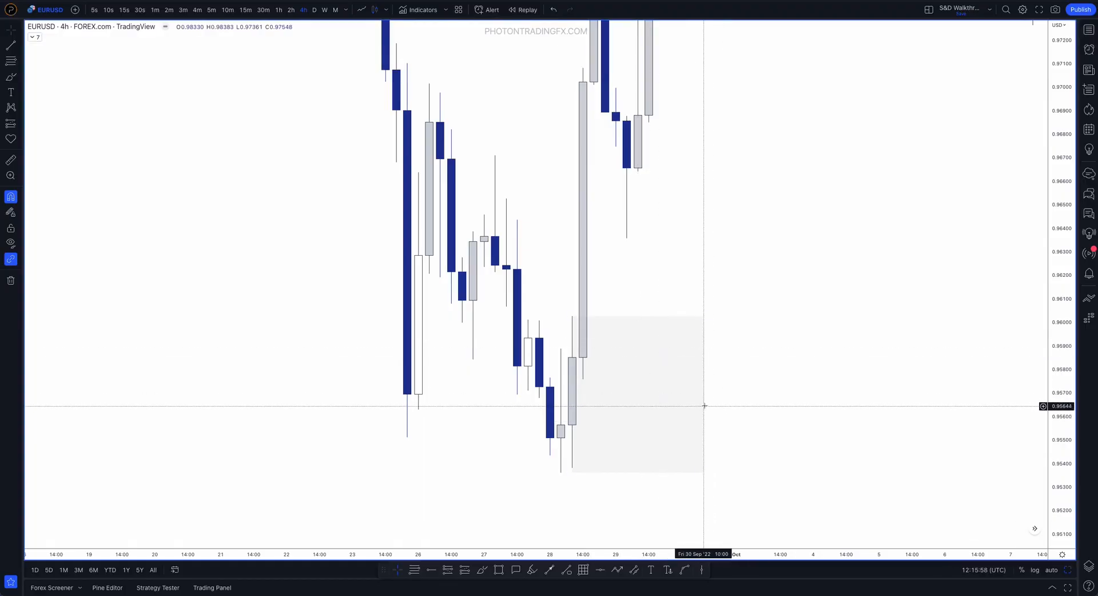
drag(701, 390, 847, 393)
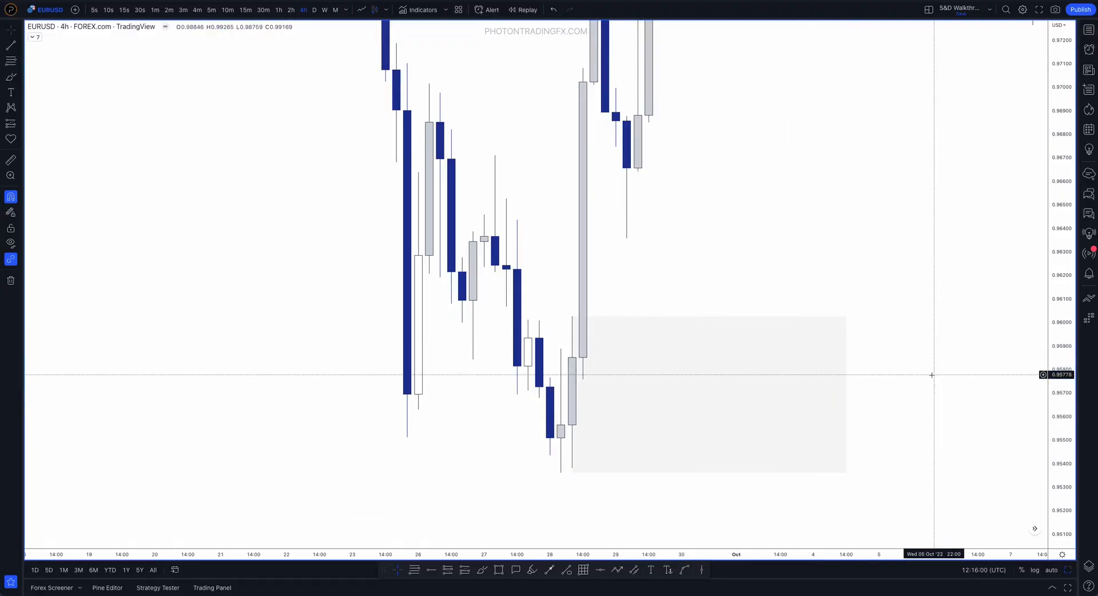
drag(1062, 373, 1058, 527)
scroll(777, 350, down, 3)
drag(746, 268, 660, 375)
mouse_move(588, 411)
mouse_down()
mouse_move(470, 303)
mouse_move(513, 366)
mouse_move(574, 422)
mouse_move(583, 411)
mouse_up()
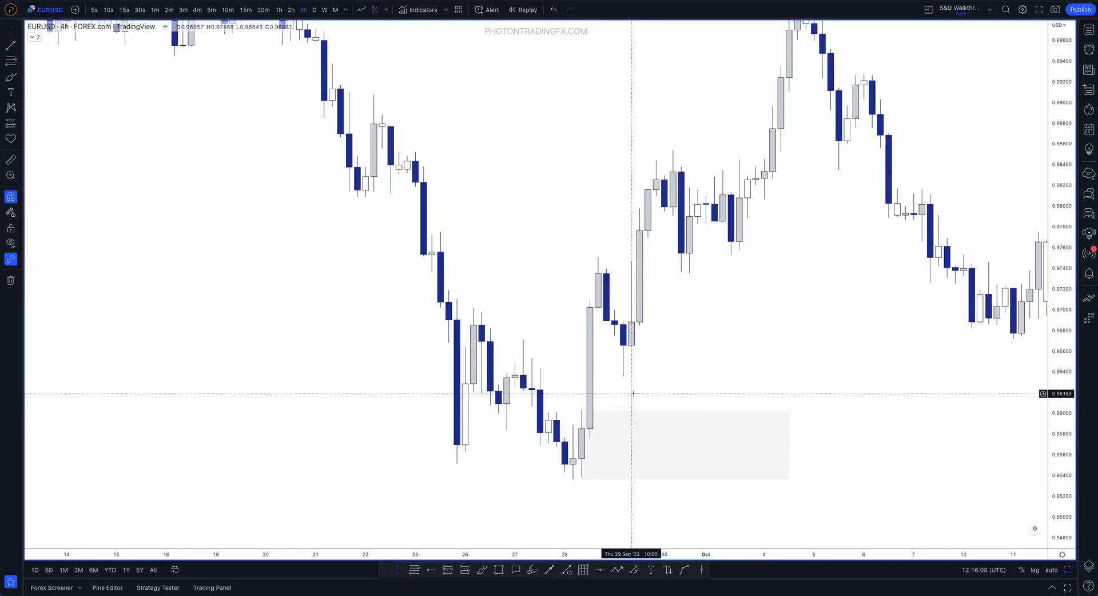
Mark the late September range's high near 0.97000 and its low with Brush lines, circle the zone's upper edge, and undo the strokes
scroll(657, 409, down, 1)
scroll(715, 393, right, 2)
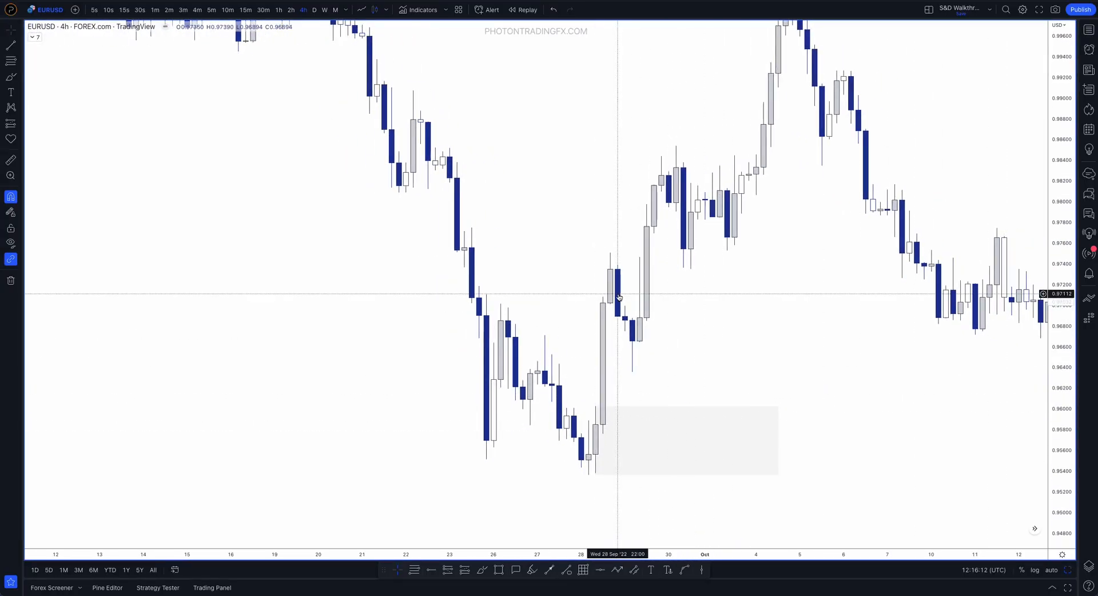
drag(713, 306, 631, 340)
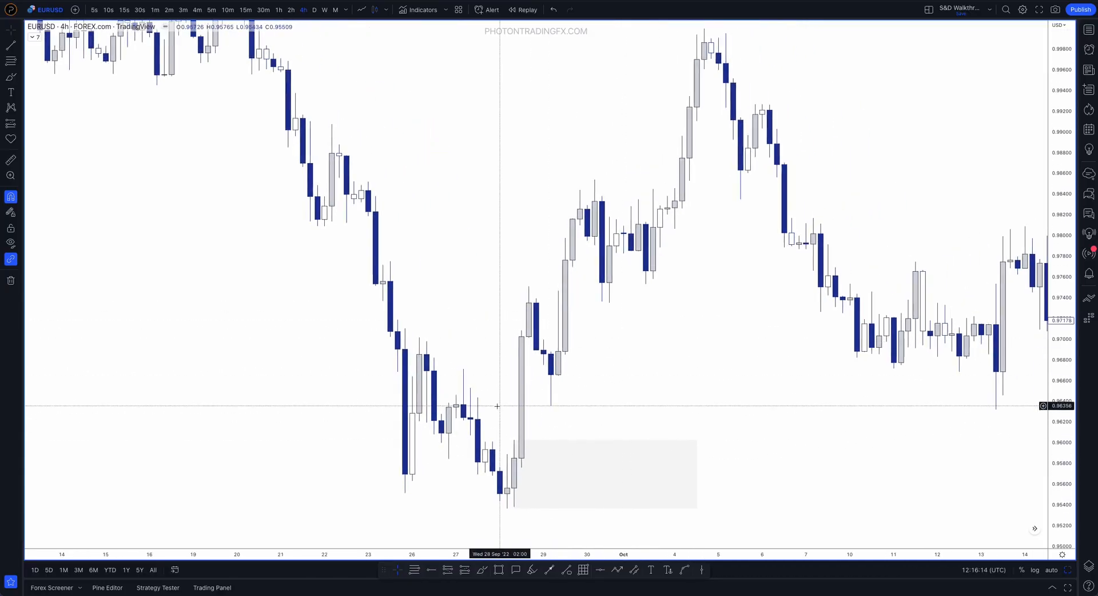
mouse_move(516, 361)
mouse_down()
mouse_move(528, 307)
mouse_move(559, 412)
mouse_up()
key(ctrl+z)
drag(415, 343, 581, 351)
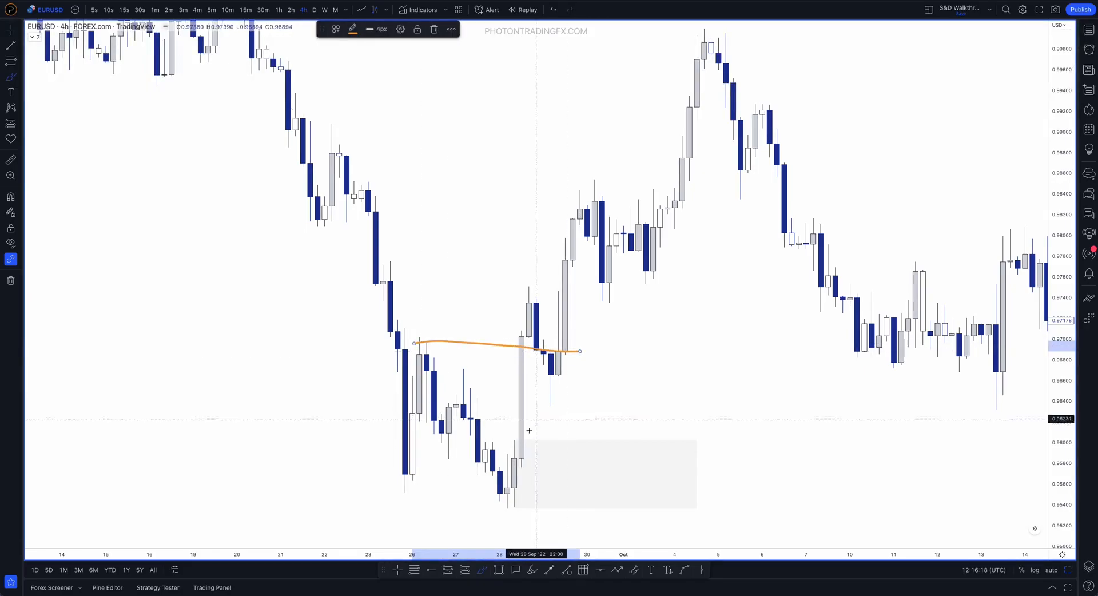
drag(487, 503, 551, 497)
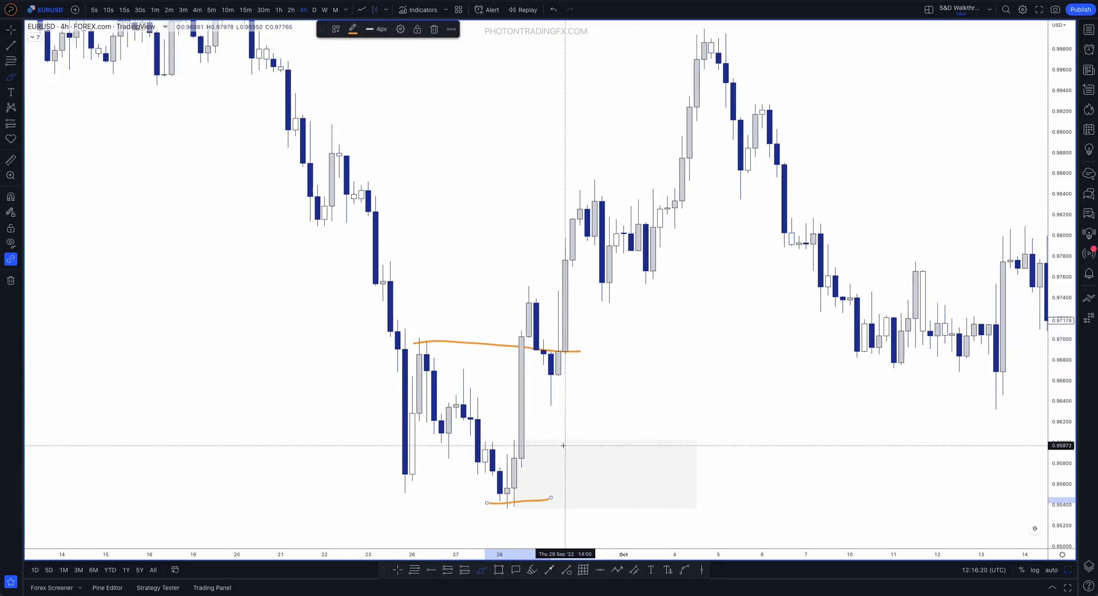
mouse_move(569, 444)
mouse_down()
mouse_move(583, 453)
mouse_move(569, 445)
mouse_up()
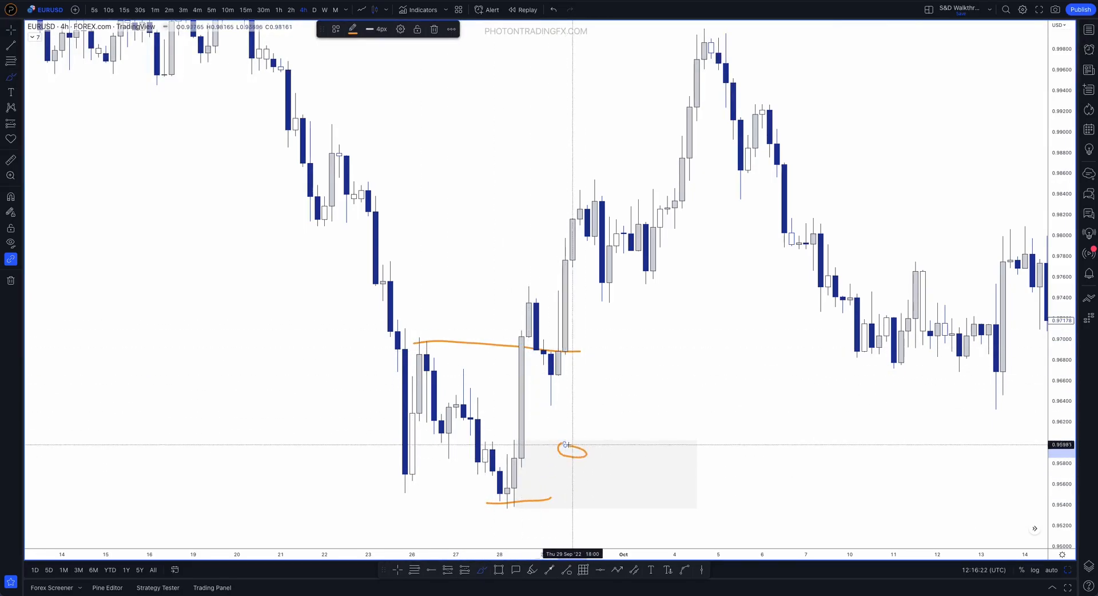
key(ctrl+z)
Trace the rally that breaks above the range high after 28 September with the Brush, and undo the strokes
drag(537, 340, 576, 177)
key(ctrl+z)
mouse_move(521, 294)
mouse_down()
mouse_move(554, 395)
mouse_move(568, 154)
mouse_up()
key(ctrl+z)
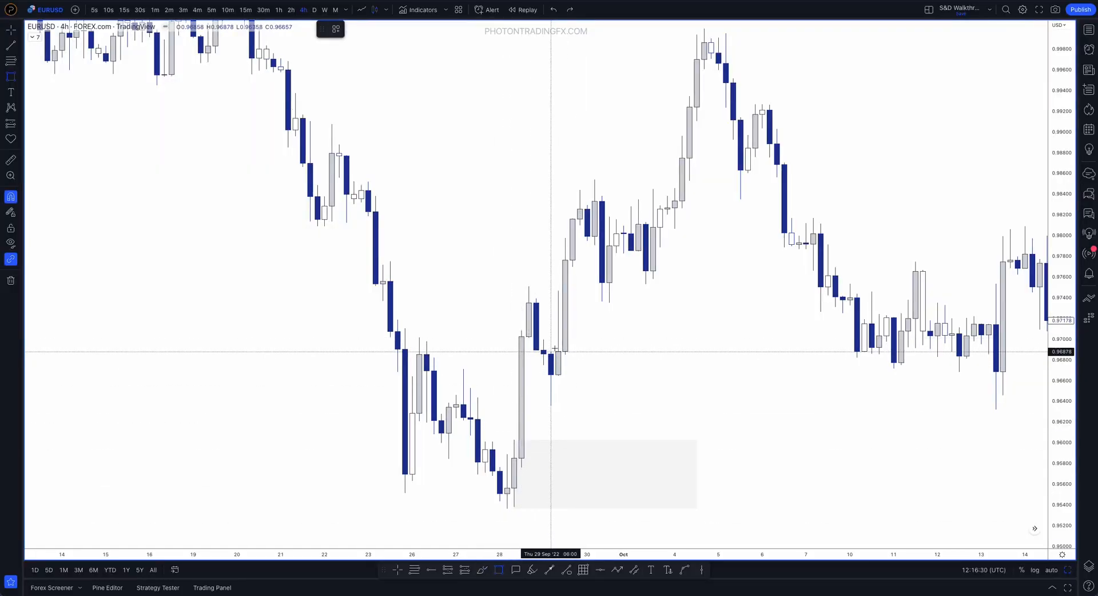
Draw a rectangle over the 28–29 September pullback down to 0.96358, extend it to 3 October, and shrink it to the last bearish candle
drag(529, 286, 551, 406)
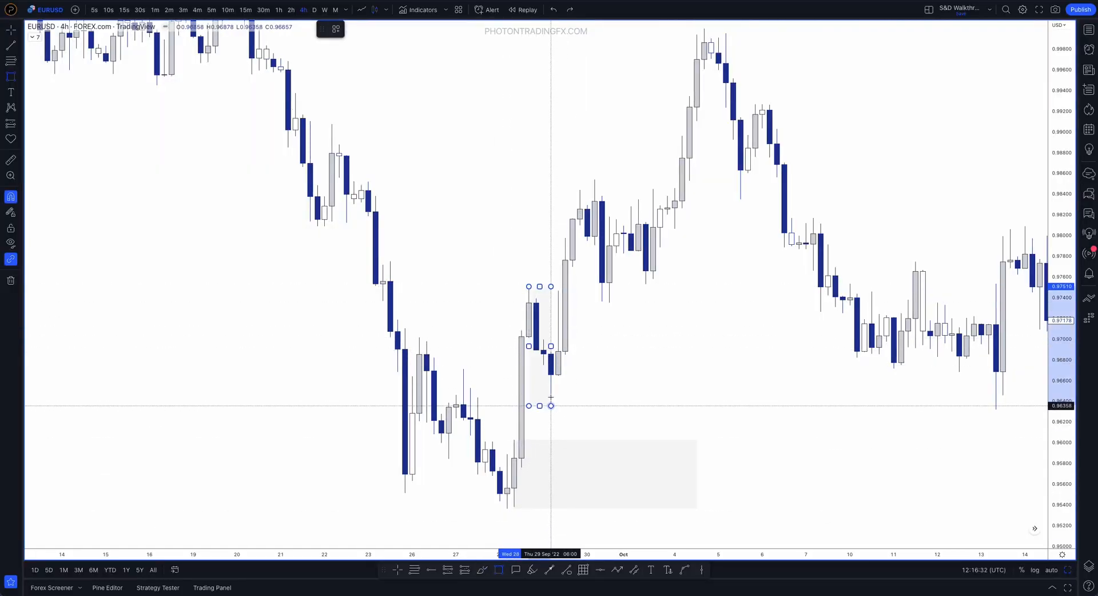
click(550, 405)
drag(551, 347, 653, 347)
click(500, 260)
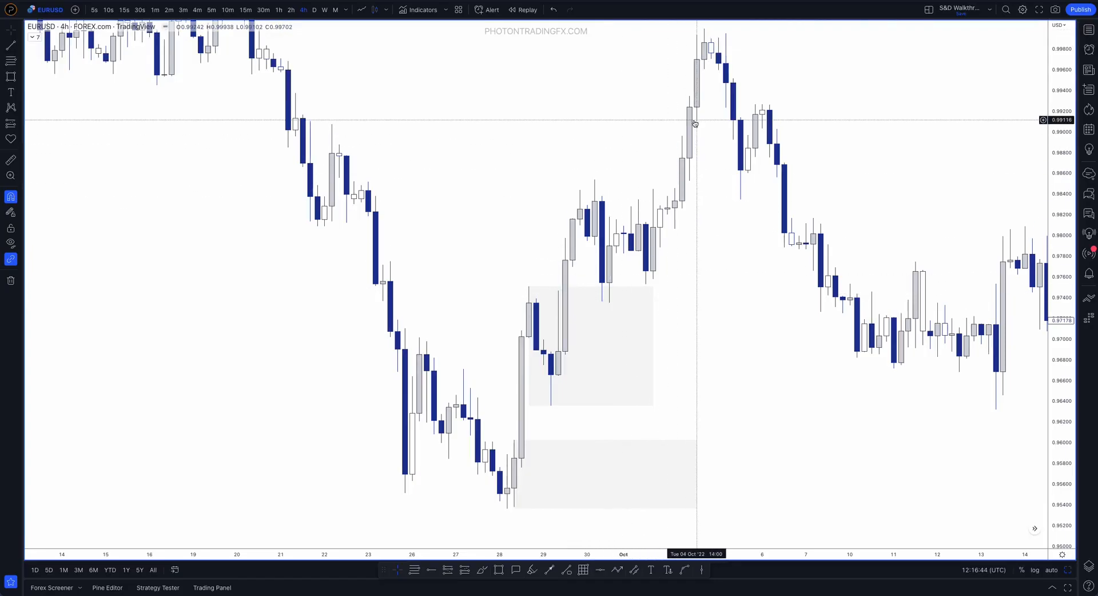
drag(529, 286, 550, 352)
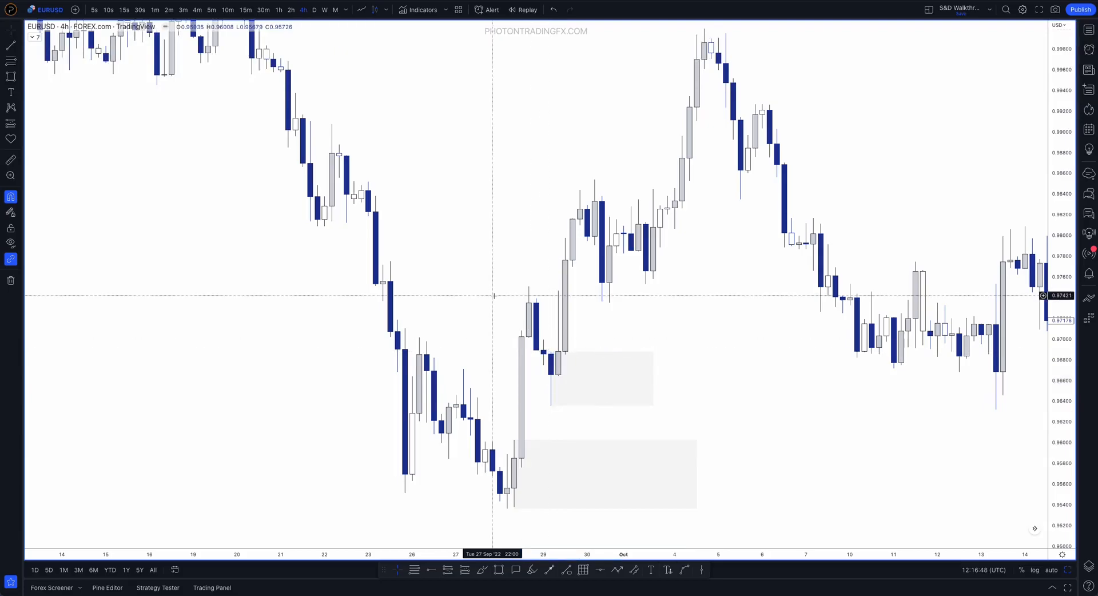
Examine the refined 29 September zone's bearish candle and wicks up close against the lower zone and the following rally
drag(1065, 508, 1064, 366)
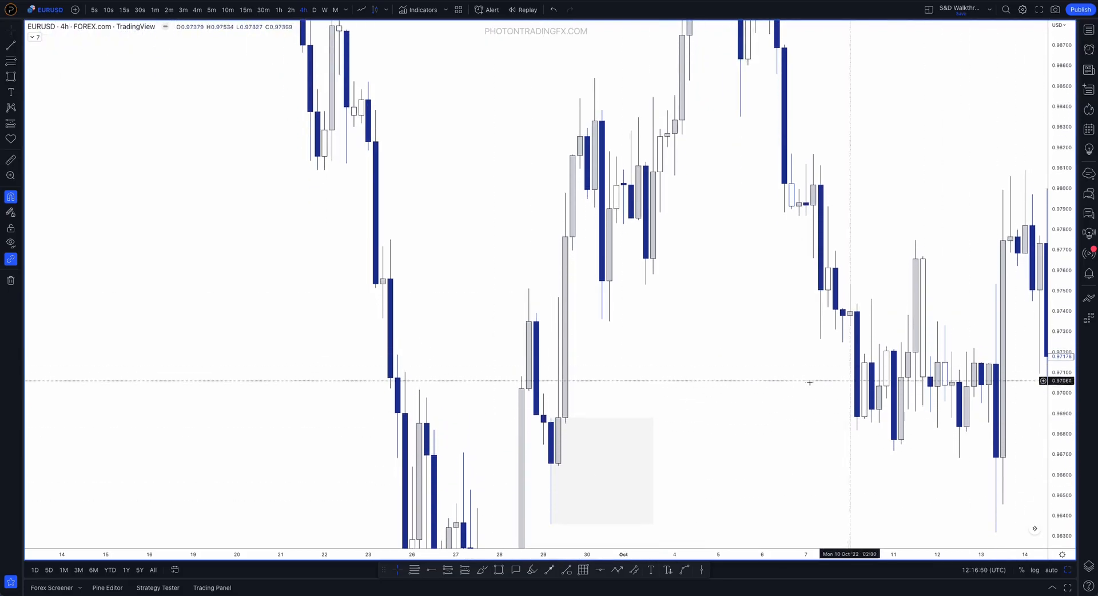
drag(764, 377, 795, 216)
scroll(668, 216, up, 5)
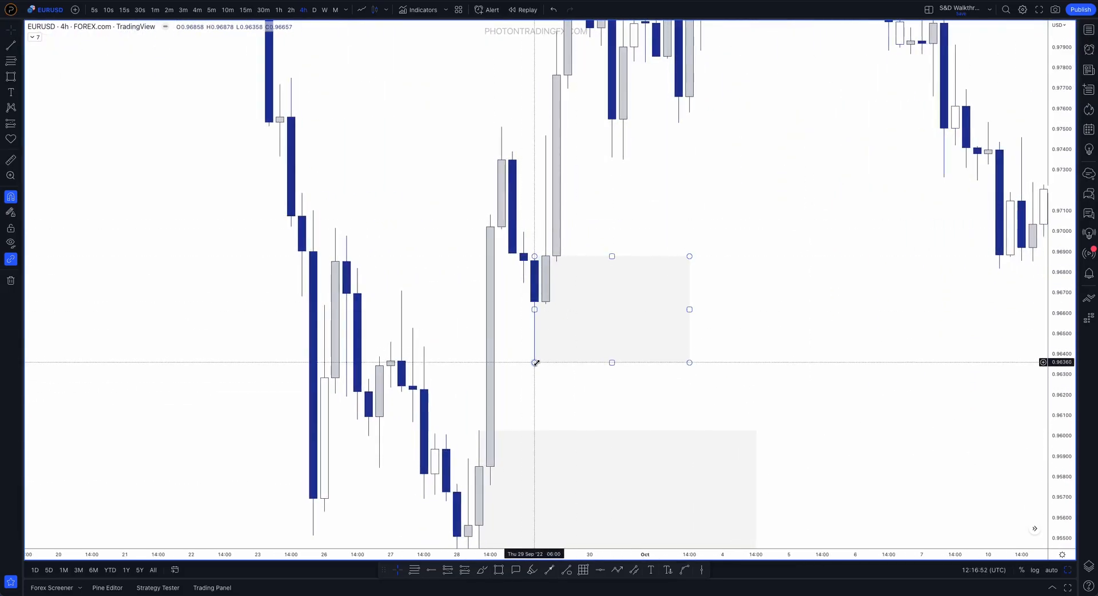
drag(1062, 419, 980, 311)
scroll(526, 252, up, 3)
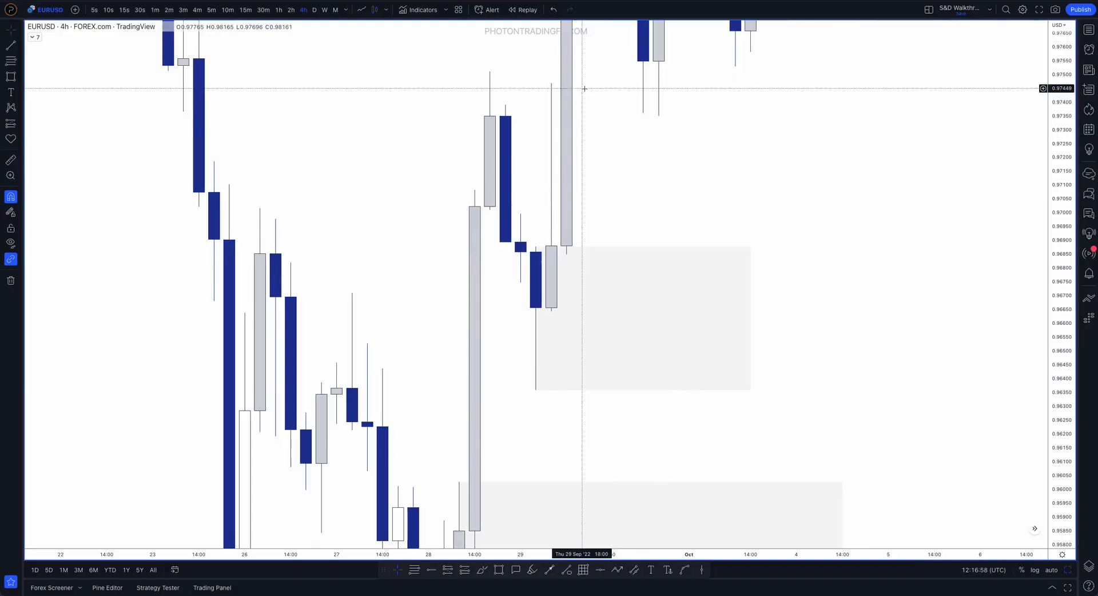
drag(1062, 184, 979, 379)
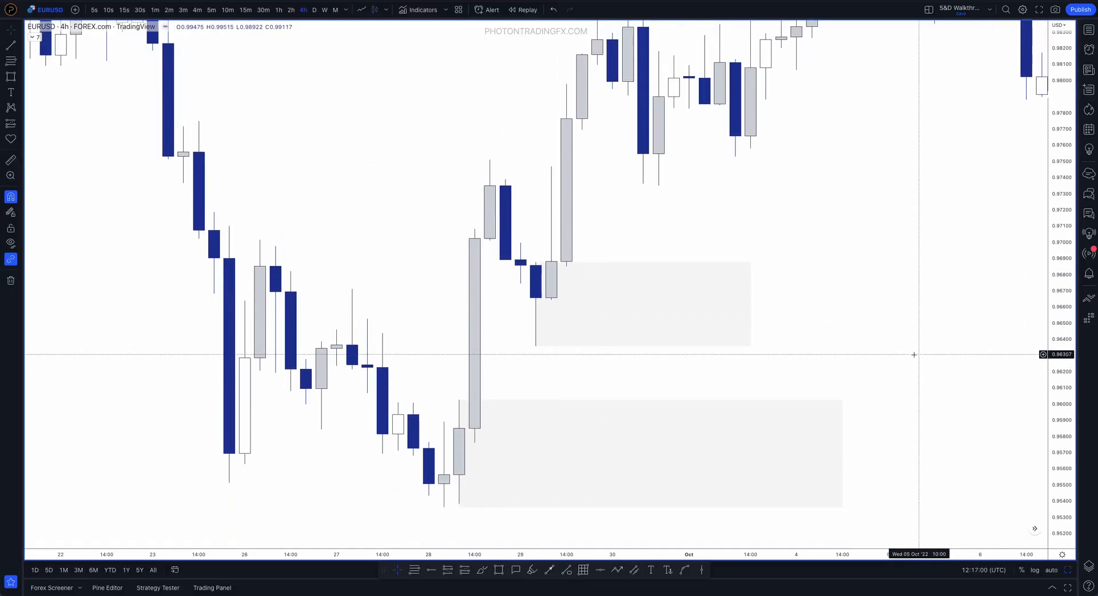
scroll(911, 353, down, 3)
drag(893, 274, 723, 295)
scroll(723, 296, down, 1)
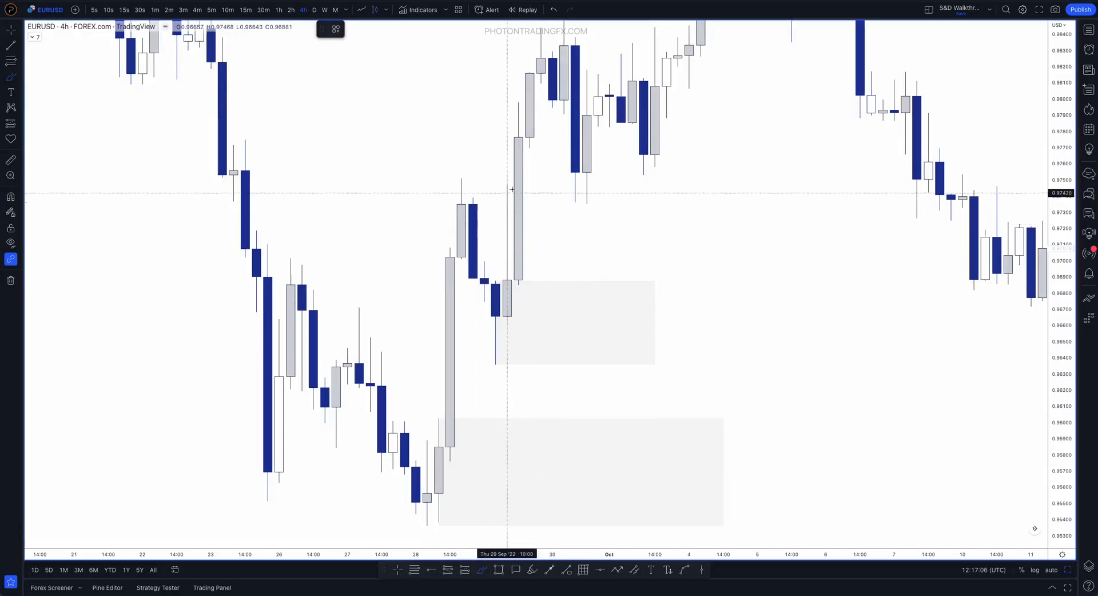
Circle the 29 September demand zone with the Brush and undo the stroke
mouse_move(508, 288)
mouse_down()
mouse_move(473, 287)
mouse_move(680, 350)
mouse_move(496, 294)
mouse_up()
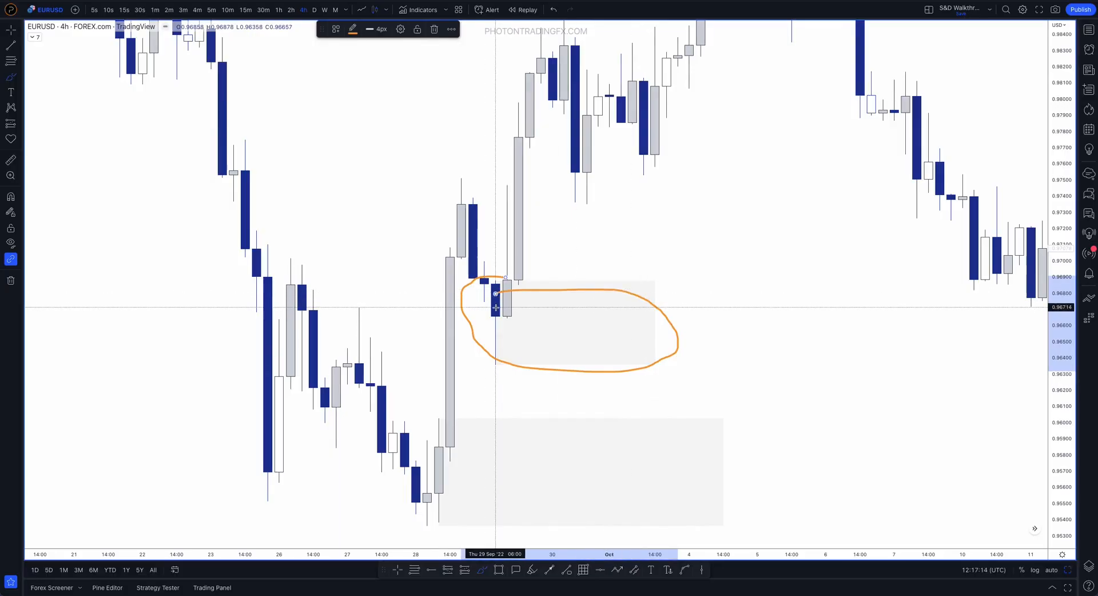
key(ctrl+z)
Try the upper zone on the bullish 10:00 candle of 29 September, from its open at 0.96657 to its wick high
scroll(770, 375, down, 2)
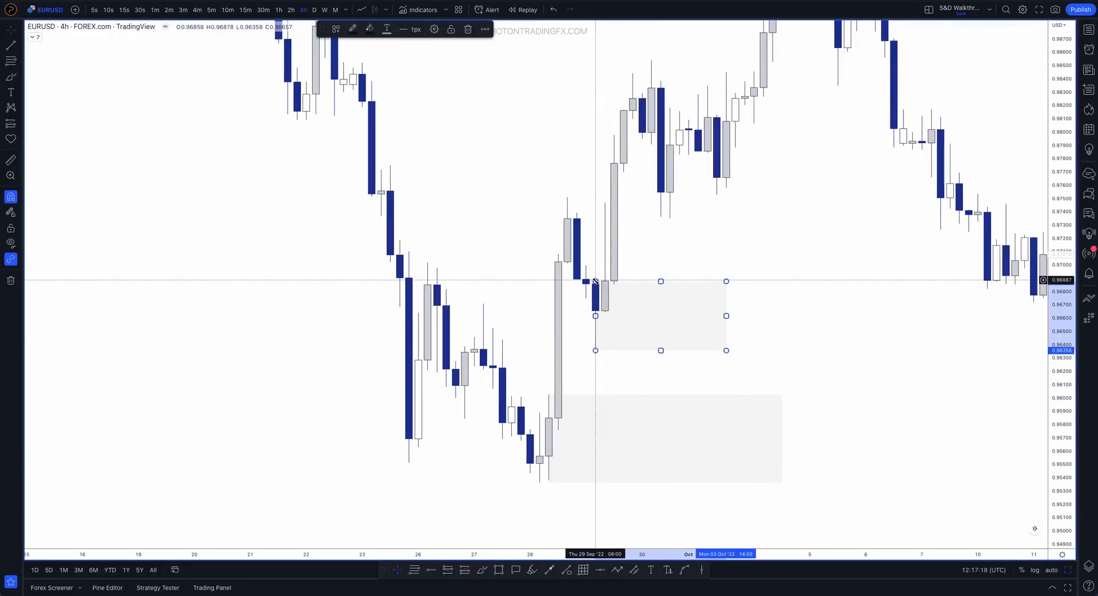
drag(595, 282, 605, 203)
drag(606, 350, 607, 310)
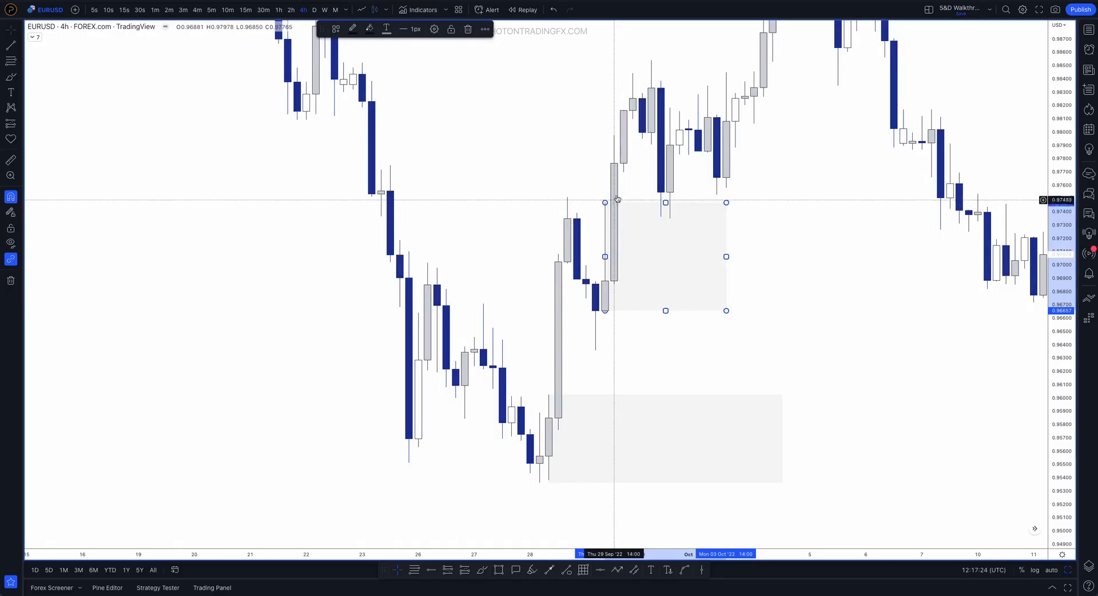
Stretch the upper zone over the whole 28–29 September pullback, and shrink it back to the last bearish candle
drag(606, 202, 568, 197)
drag(645, 312, 592, 345)
click(511, 207)
drag(568, 197, 595, 274)
click(534, 248)
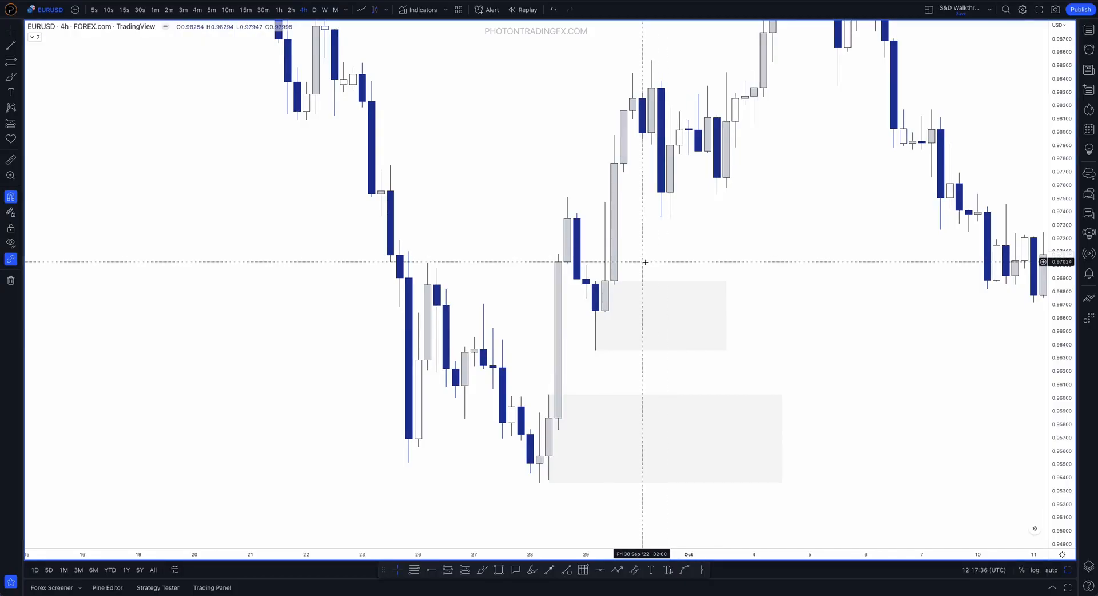
click(598, 283)
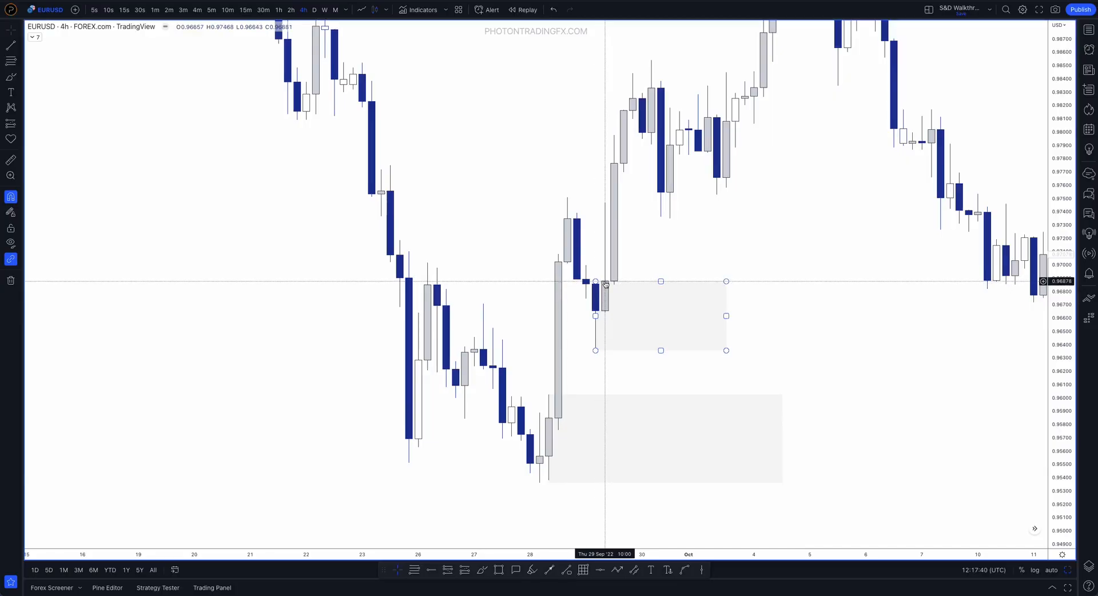
click(651, 262)
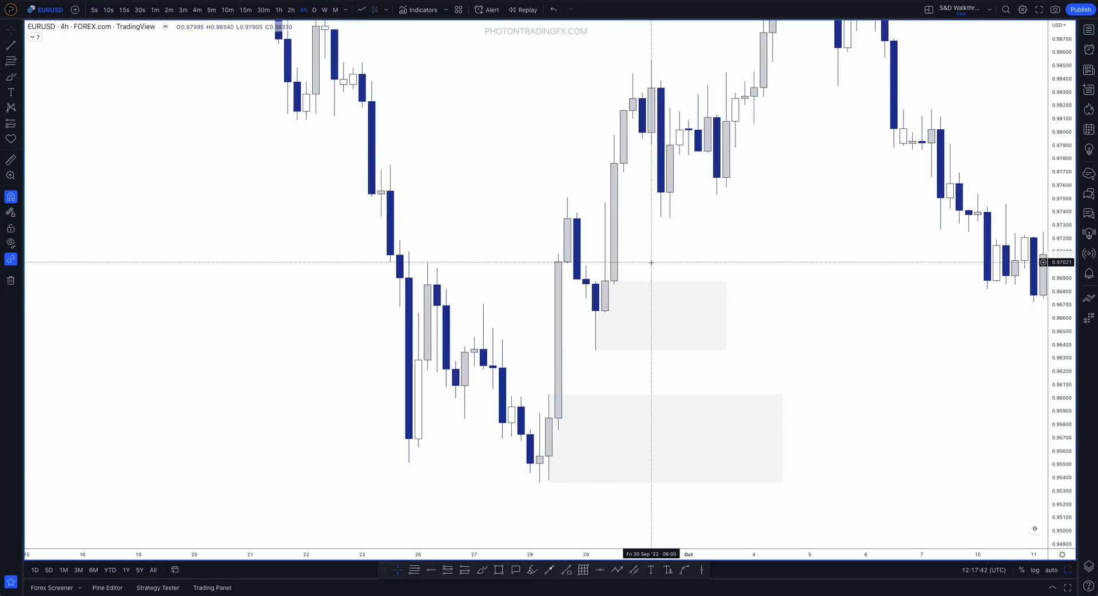
Start bar replay from the 02:00 candle of 4 October 2022
text(3H)
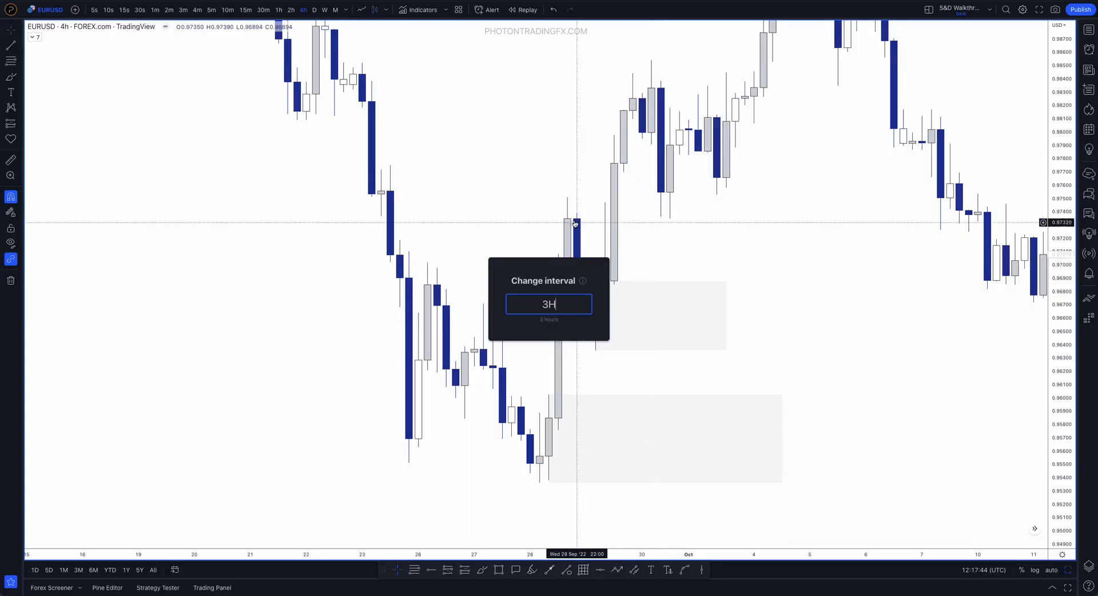
key(Return)
click(519, 8)
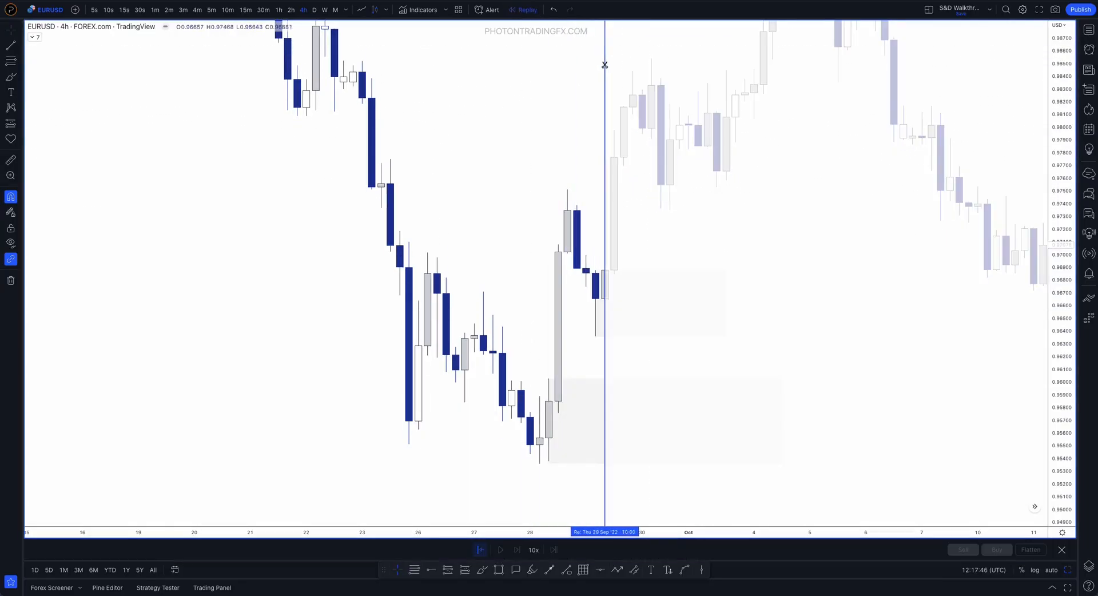
click(753, 91)
Switch the replayed EURUSD chart to the 3-hour interval
drag(529, 168, 476, 163)
drag(193, 156, 321, 160)
text(3)
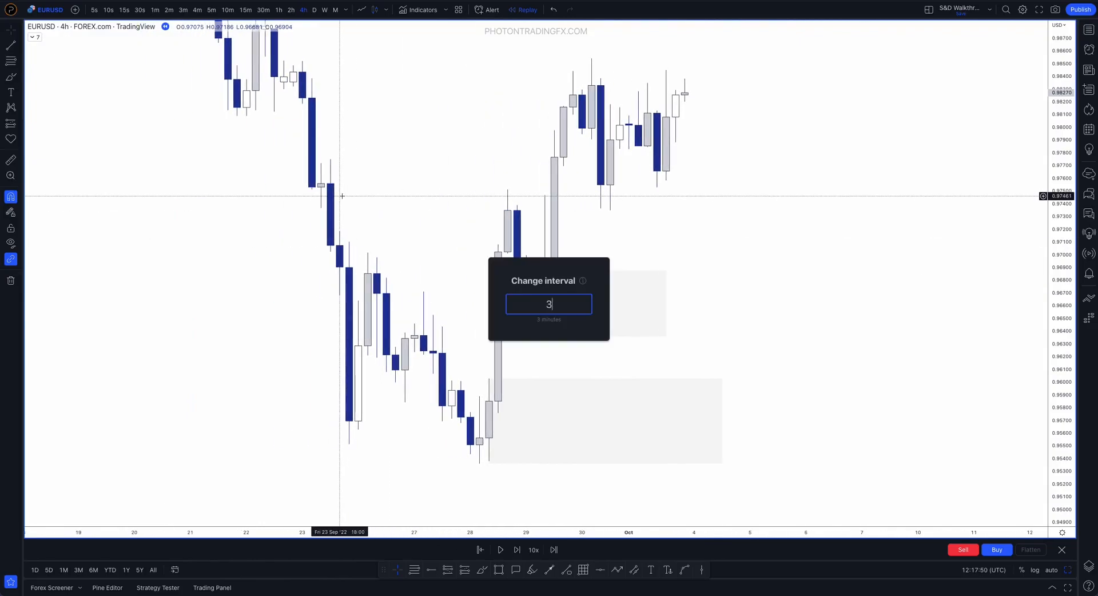
text(H)
key(Return)
Try the upper zone on the 07:00 candle of 29 September, and reset its corner to the 04:00 bearish candle's high at 0.96899
click(470, 271)
drag(470, 271, 479, 284)
click(492, 265)
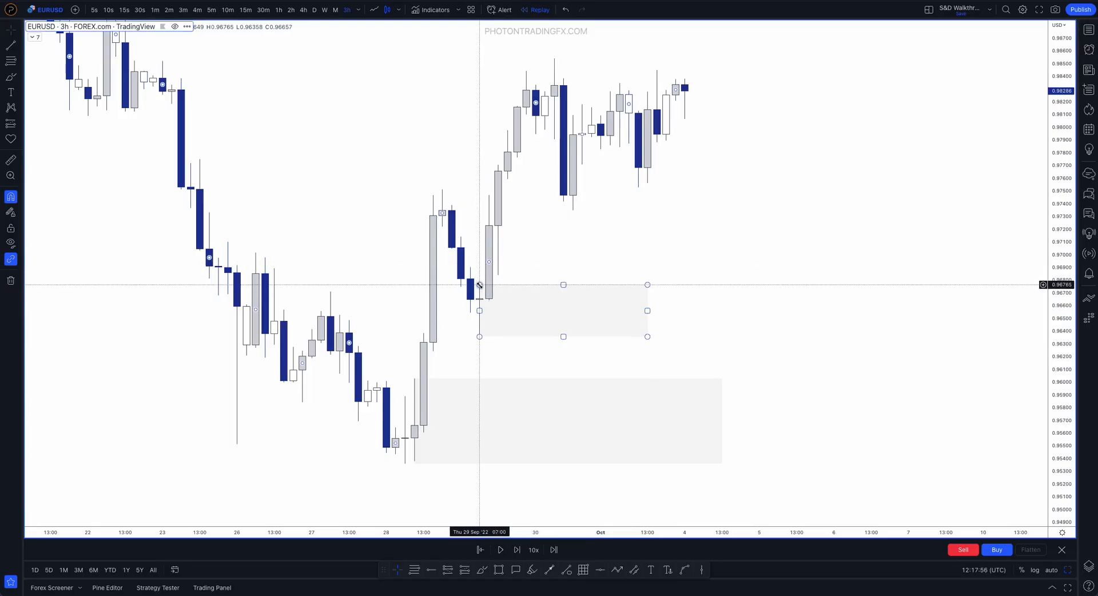
drag(475, 274, 470, 268)
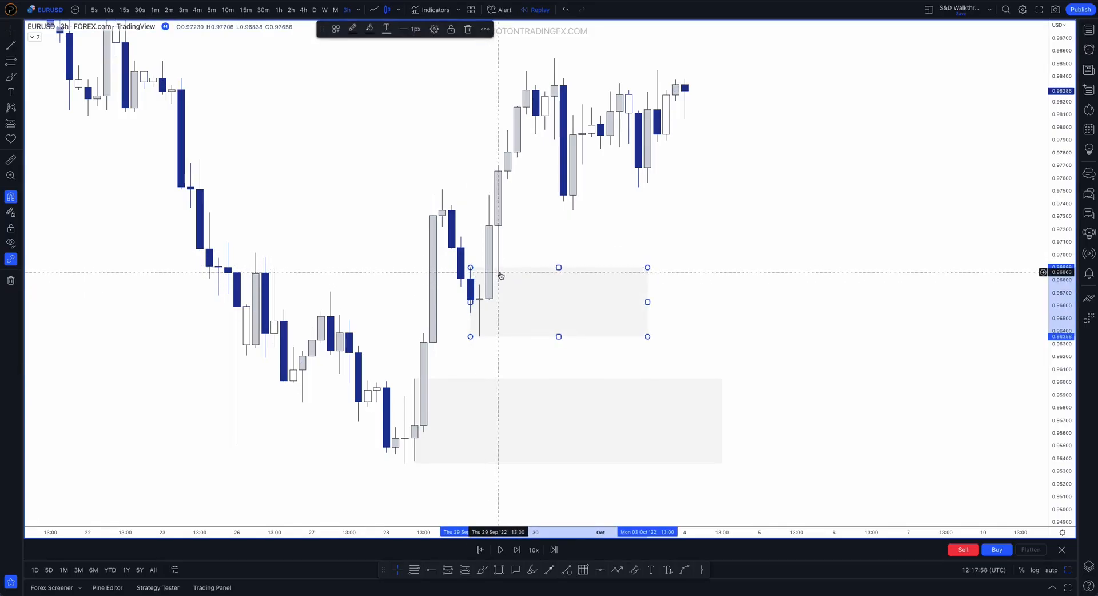
click(465, 239)
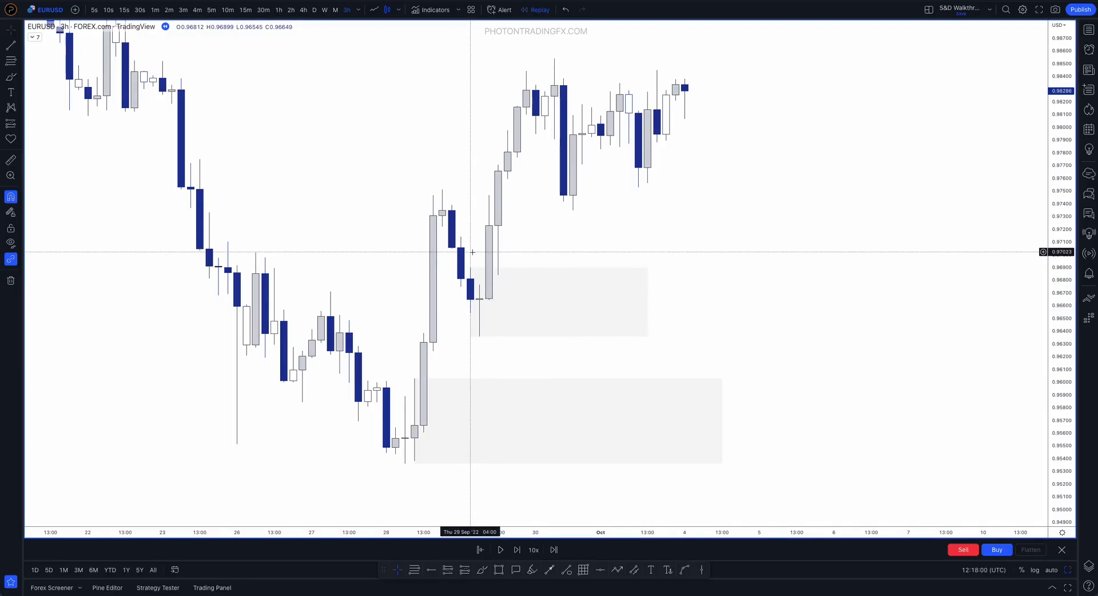
Switch the chart to the 4-hour interval and snap the upper demand zone's corner to the 06:00 candle's high on 29 September
text(4H)
key(Return)
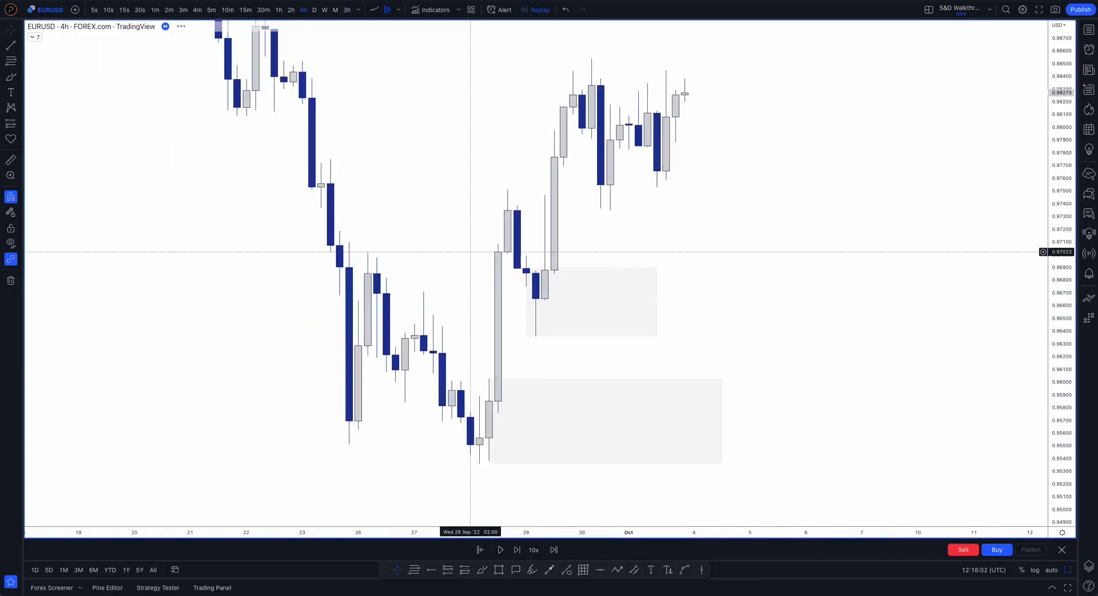
scroll(792, 309, down, 3)
mouse_move(696, 273)
mouse_down()
mouse_move(689, 288)
mouse_move(633, 288)
mouse_up()
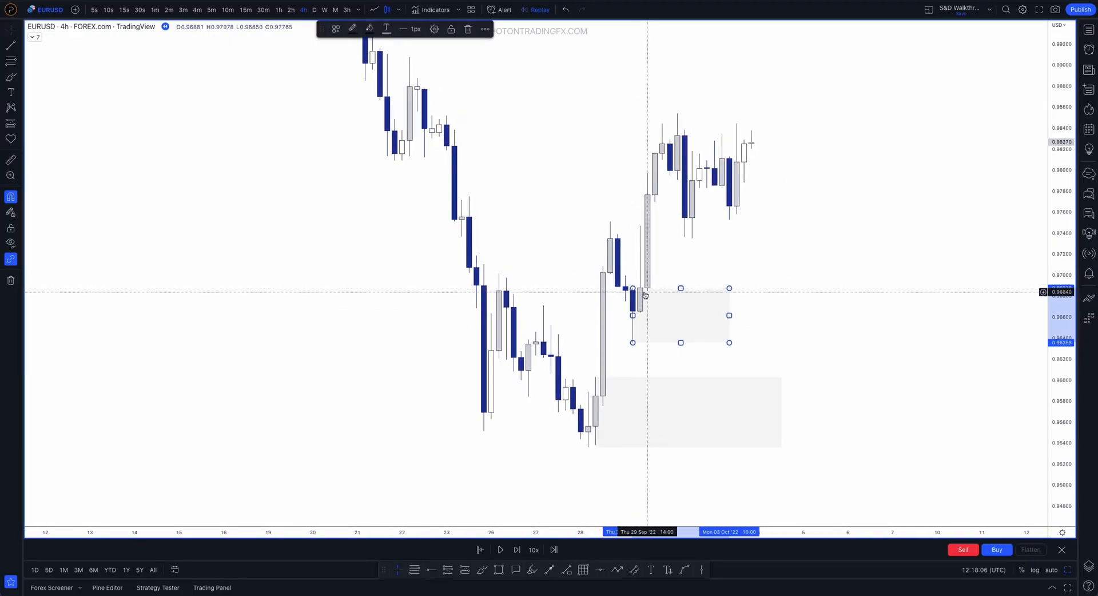
click(605, 281)
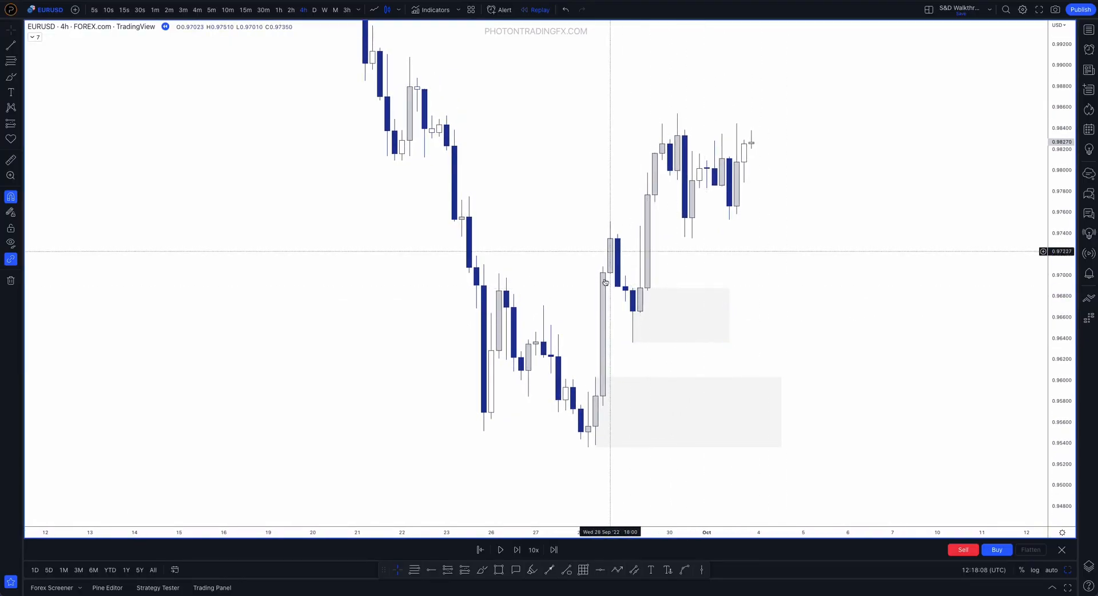
Brush lines along the upper demand zone's top and bottom edges, and undo the strokes
click(482, 569)
mouse_move(580, 317)
mouse_down()
mouse_move(607, 240)
mouse_move(638, 349)
mouse_up()
key(ctrl+z)
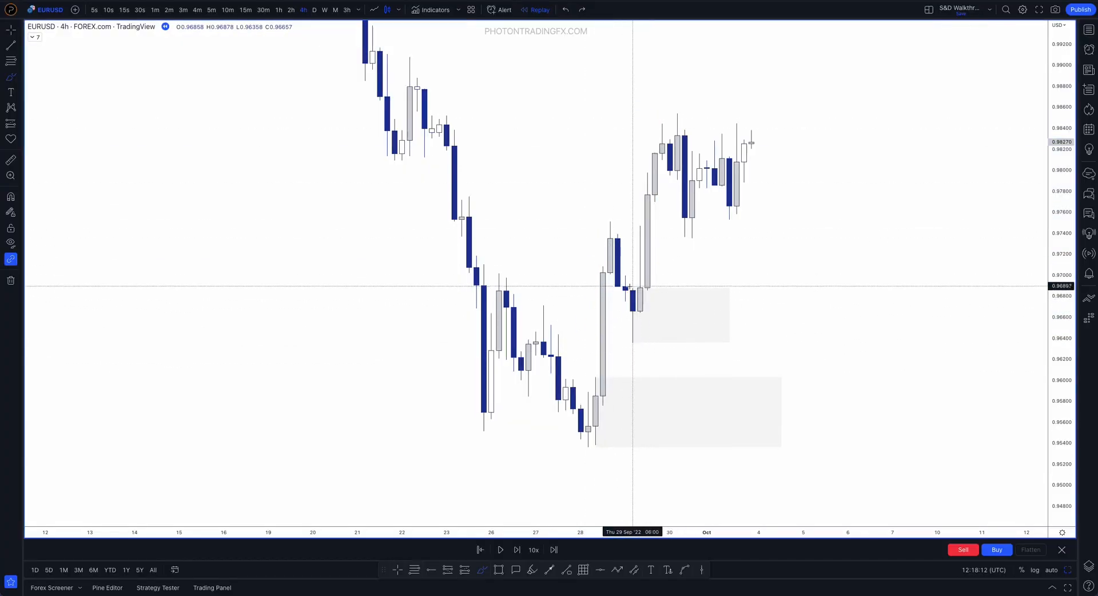
drag(633, 286, 723, 286)
drag(627, 344, 729, 347)
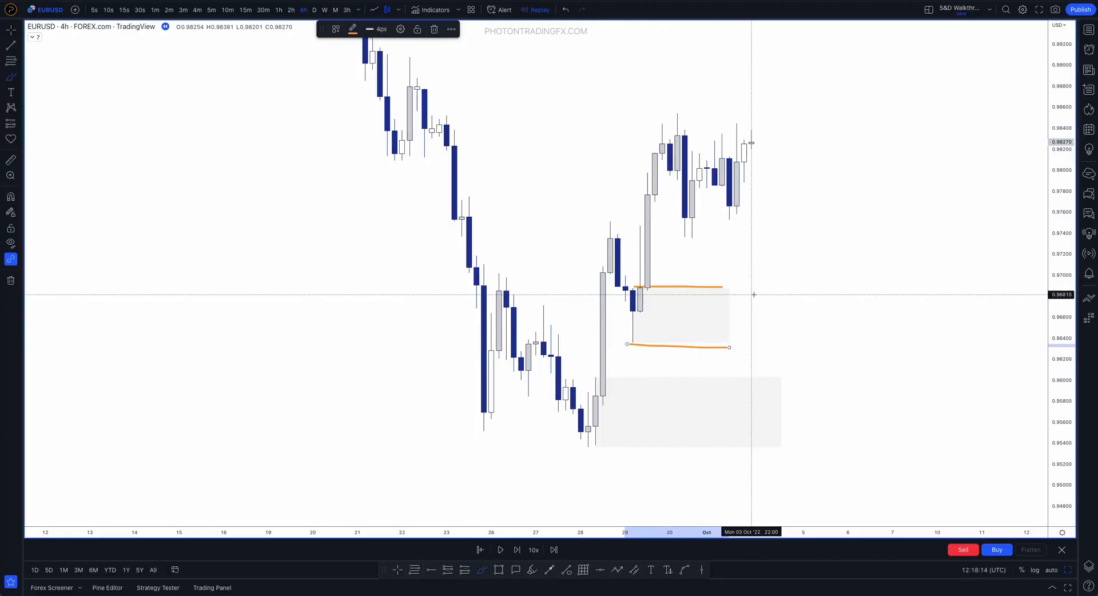
key(ctrl+z)
key(Escape)
Brush a stroke from the 28 September low up towards the 23 September sell-off, and undo it
scroll(801, 269, down, 3)
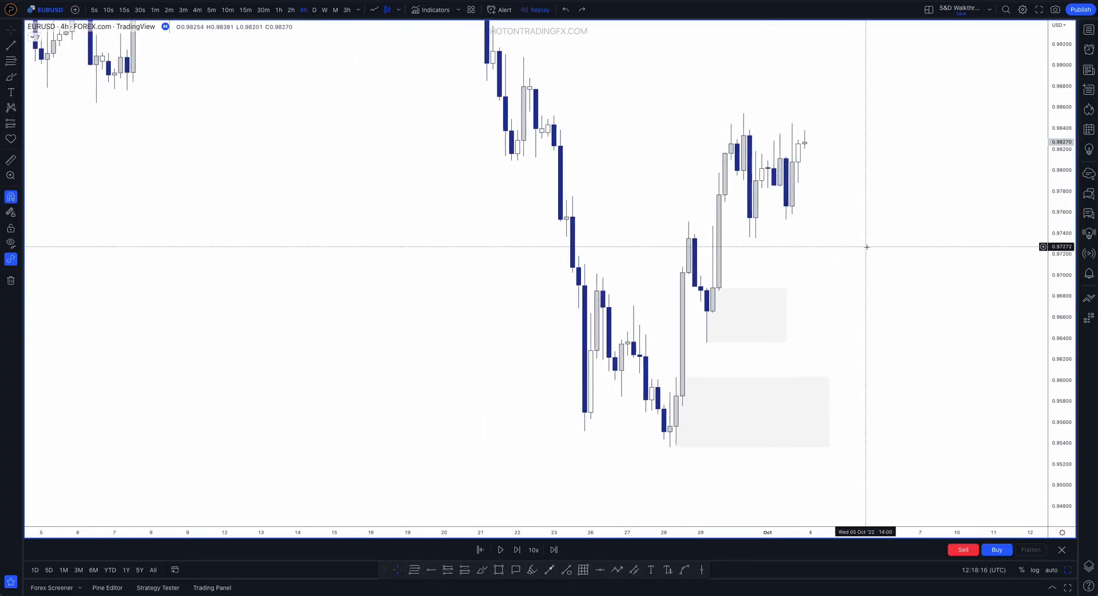
drag(865, 245, 769, 272)
drag(1055, 252, 1034, 372)
scroll(868, 335, down, 3)
drag(842, 292, 750, 309)
drag(1064, 364, 1055, 295)
scroll(735, 270, up, 2)
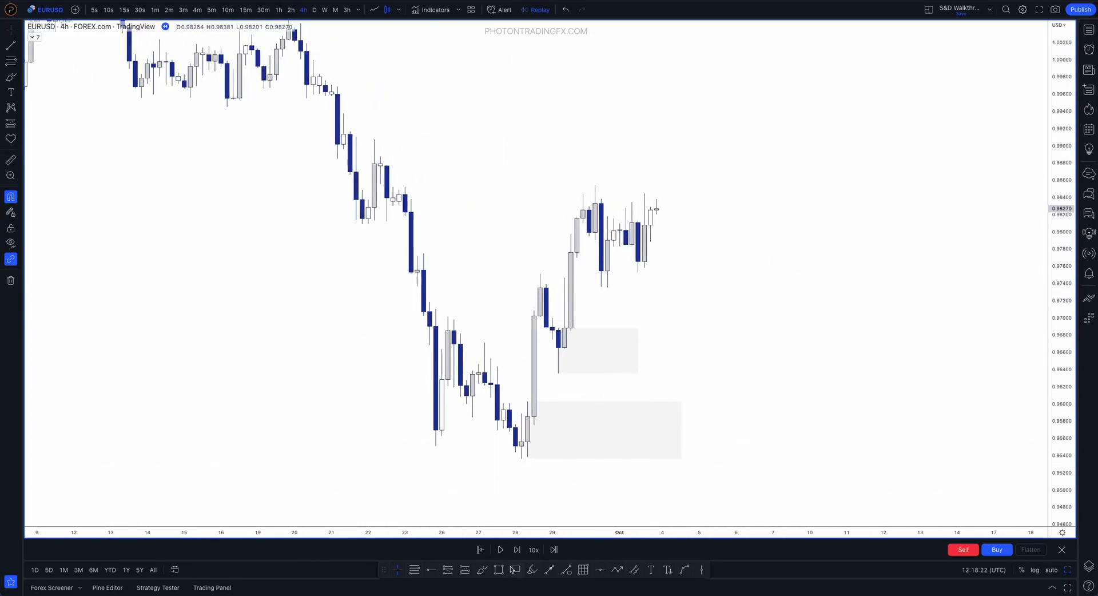
mouse_move(515, 449)
mouse_down()
mouse_move(540, 287)
mouse_move(500, 272)
mouse_move(403, 273)
mouse_up()
key(ctrl+z)
key(ctrl+z)
key(Escape)
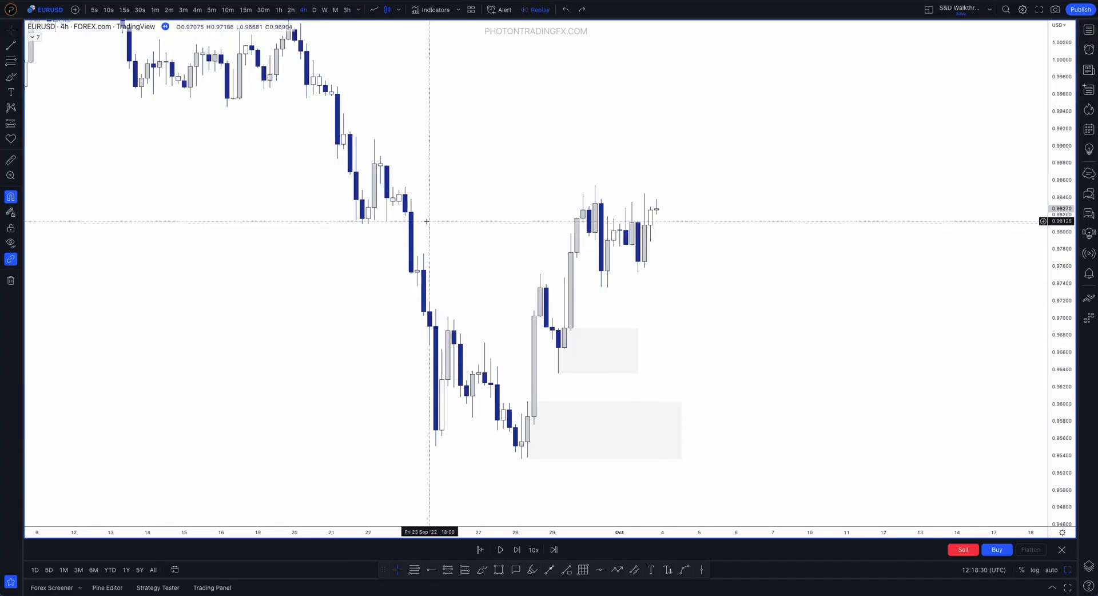
Draw a rectangle supply zone from the 10:00 candle of 23 September to late 28 September, between about 0.97365 and 0.97749
scroll(427, 221, up, 2)
drag(1059, 402, 1058, 342)
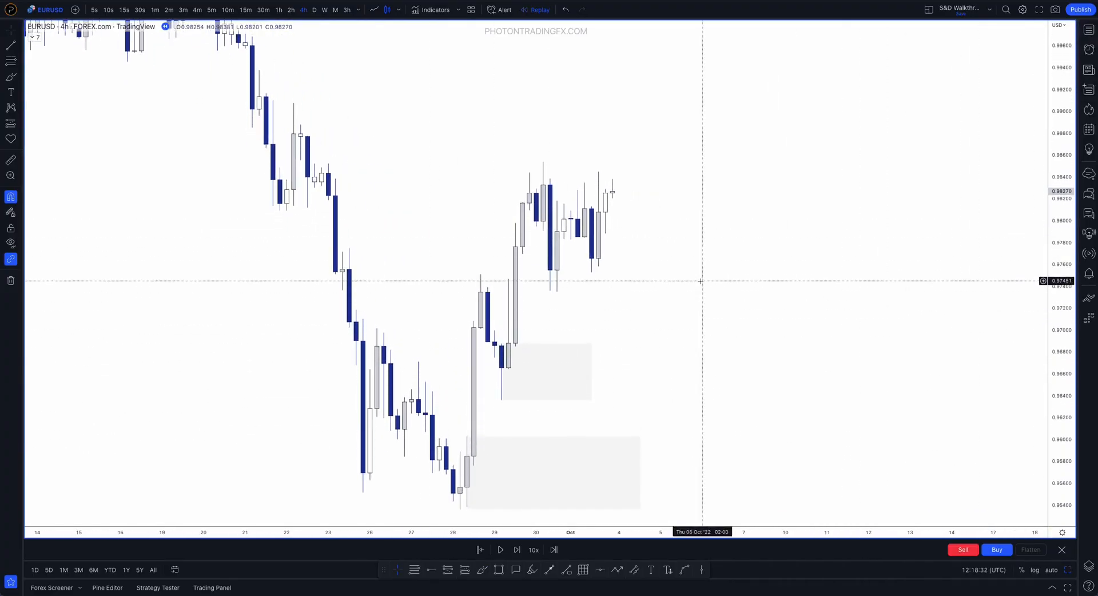
drag(645, 259, 808, 232)
scroll(809, 233, up, 1)
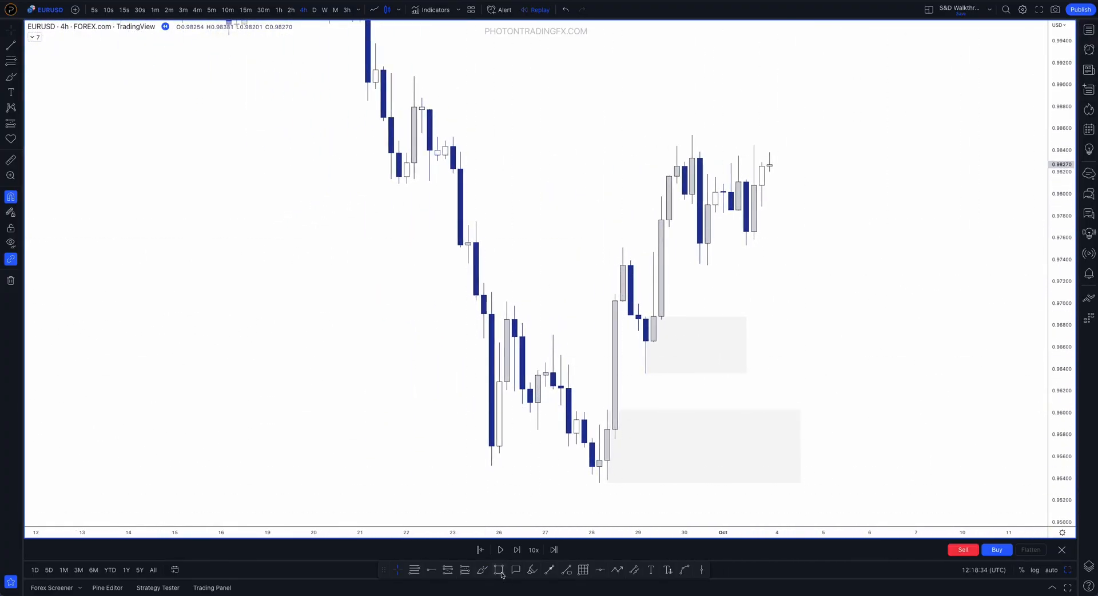
mouse_move(468, 264)
mouse_down()
mouse_move(477, 220)
mouse_move(631, 242)
mouse_up()
click(508, 179)
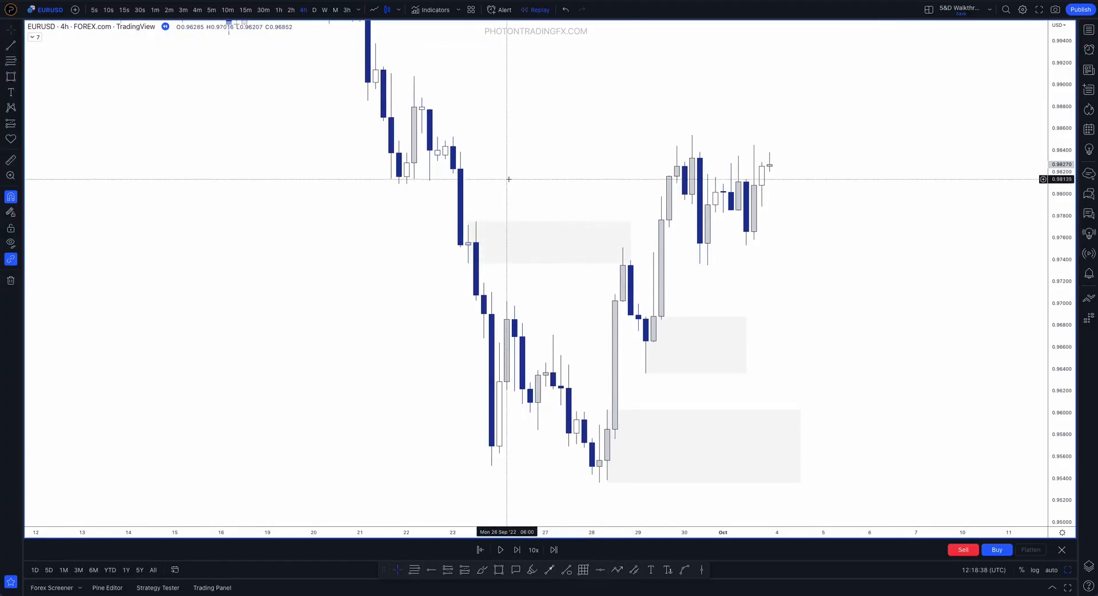
Brush the price path and candle lows of the 23–26 September drop, and undo the strokes
mouse_move(453, 176)
mouse_down()
mouse_move(462, 259)
mouse_move(475, 224)
mouse_move(500, 431)
mouse_up()
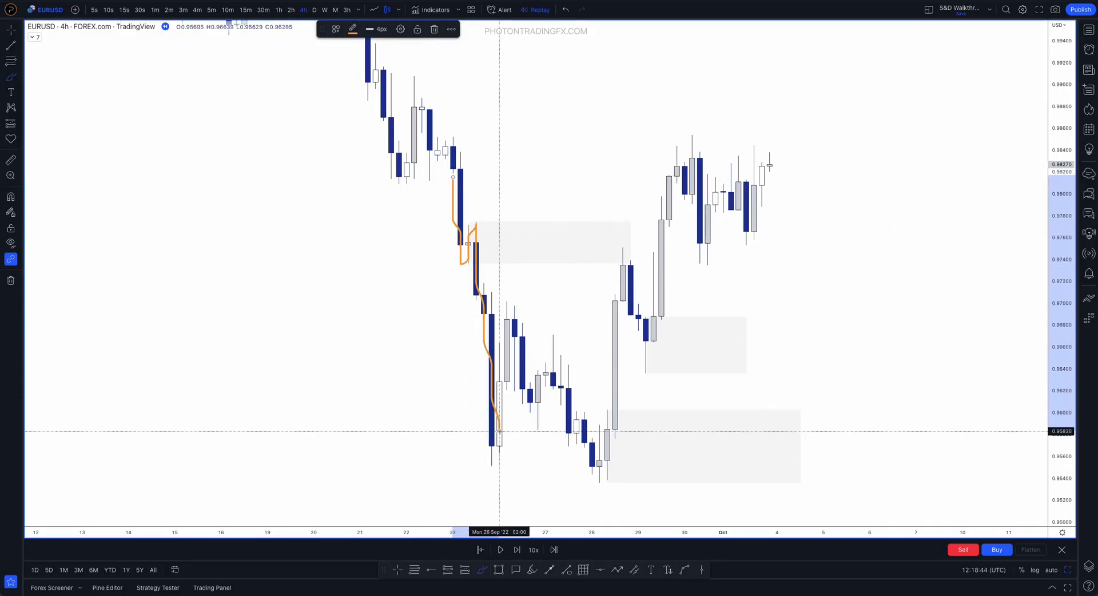
key(ctrl+z)
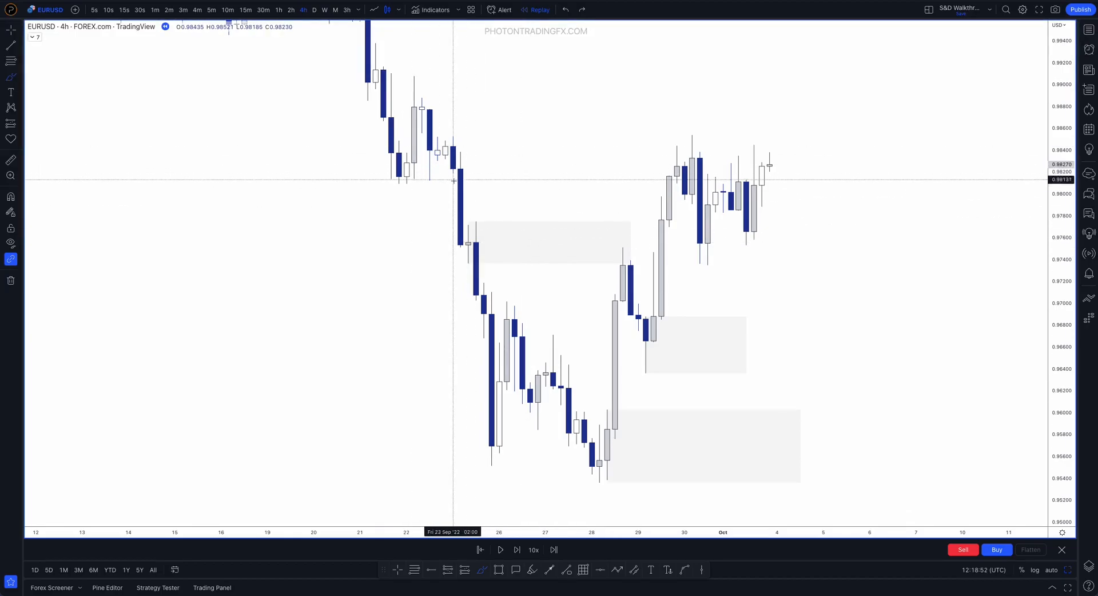
drag(449, 175, 451, 175)
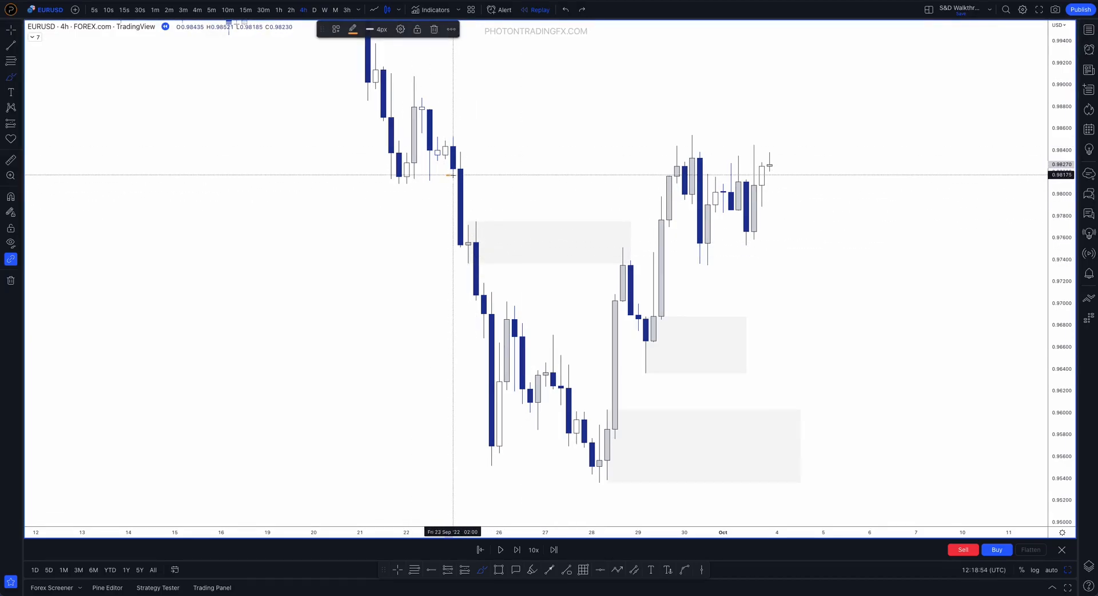
mouse_move(455, 248)
mouse_down()
mouse_move(468, 248)
mouse_move(474, 298)
mouse_up()
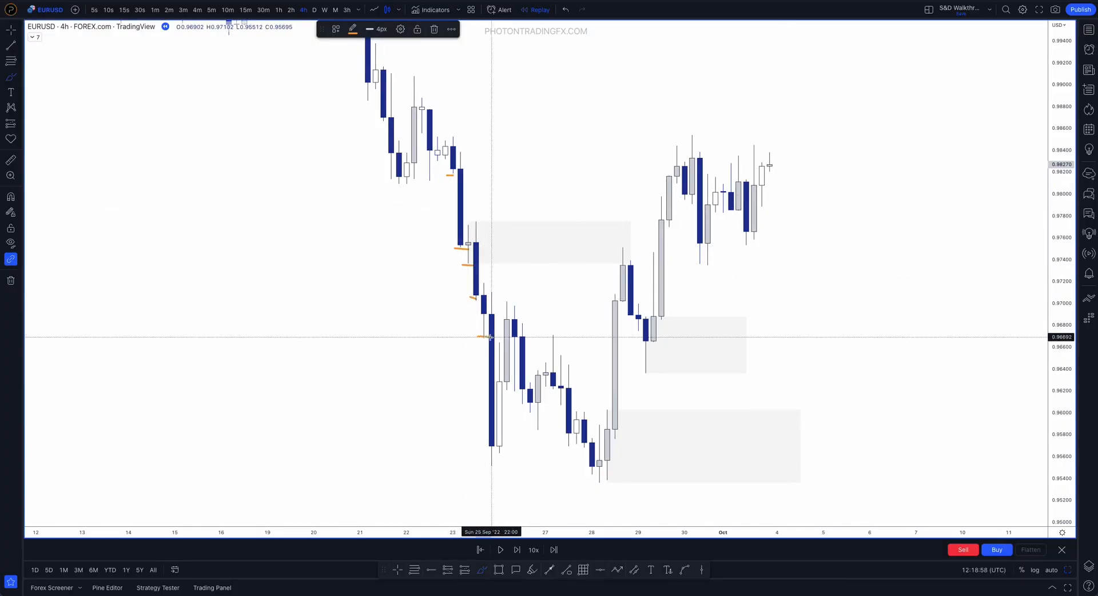
key(ctrl+z)
key(ctrl+z)
key(ctrl+z)
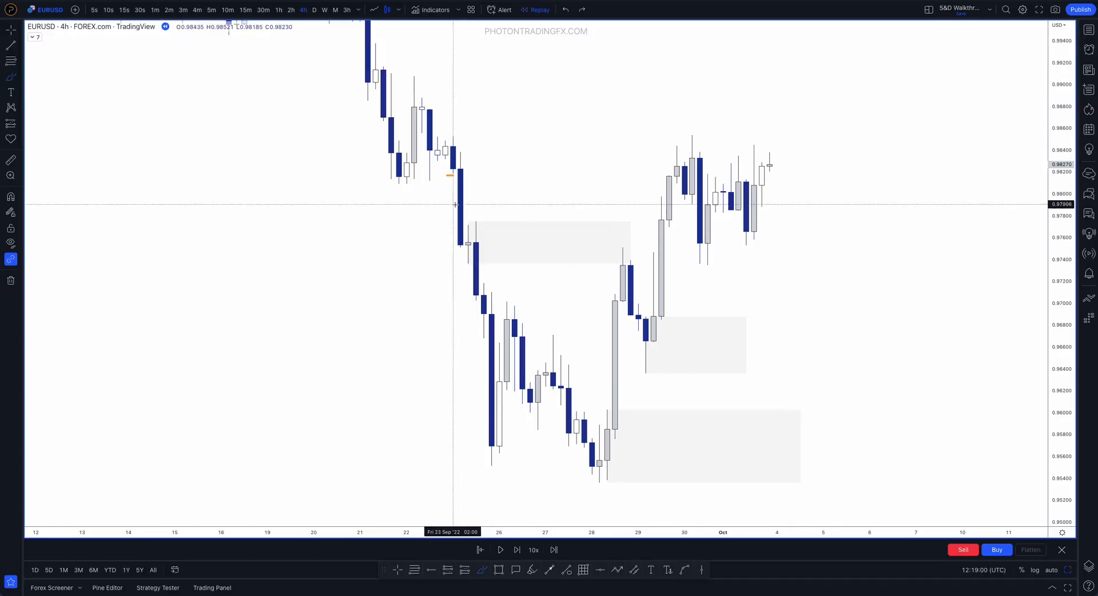
drag(452, 154, 484, 445)
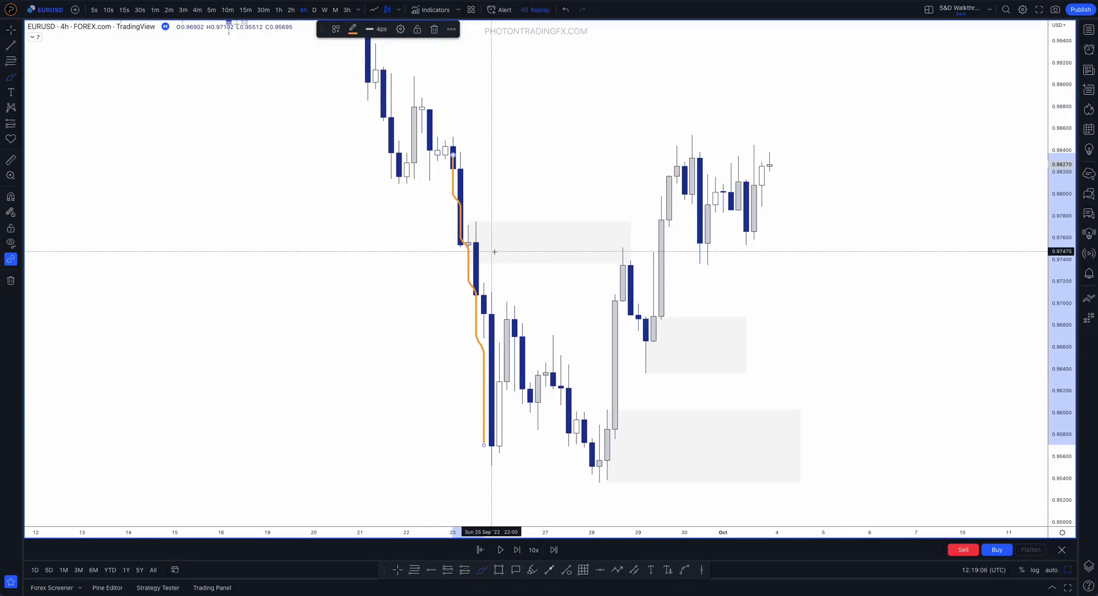
key(ctrl+z)
Circle the new supply zone and brush over the pullback above it and its origin candle, removing the strokes again
mouse_move(559, 206)
mouse_down()
mouse_move(437, 242)
mouse_move(637, 270)
mouse_move(511, 210)
mouse_up()
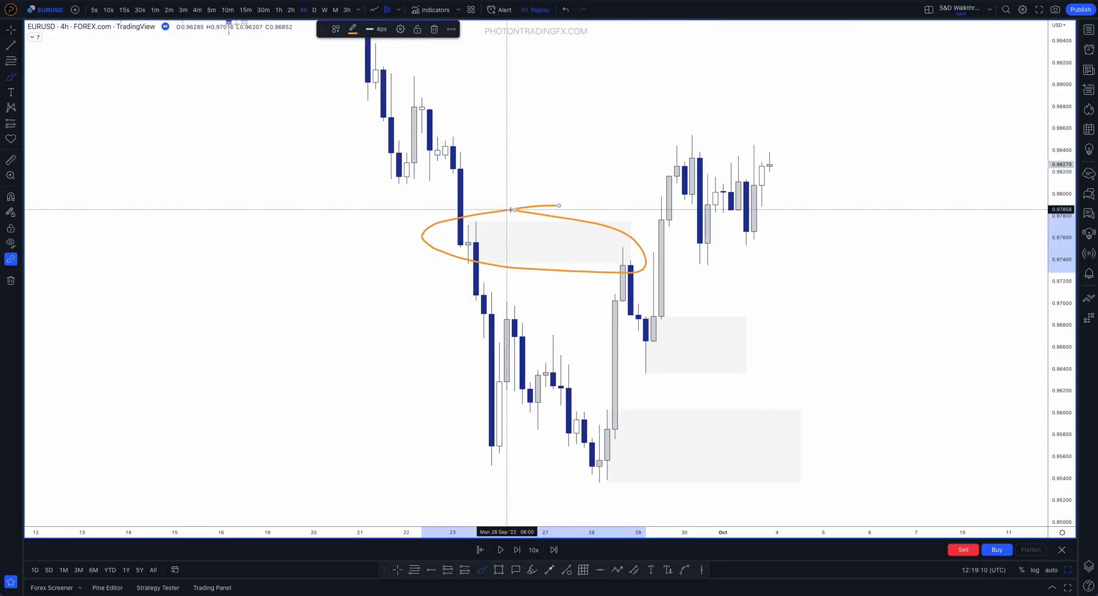
key(ctrl+z)
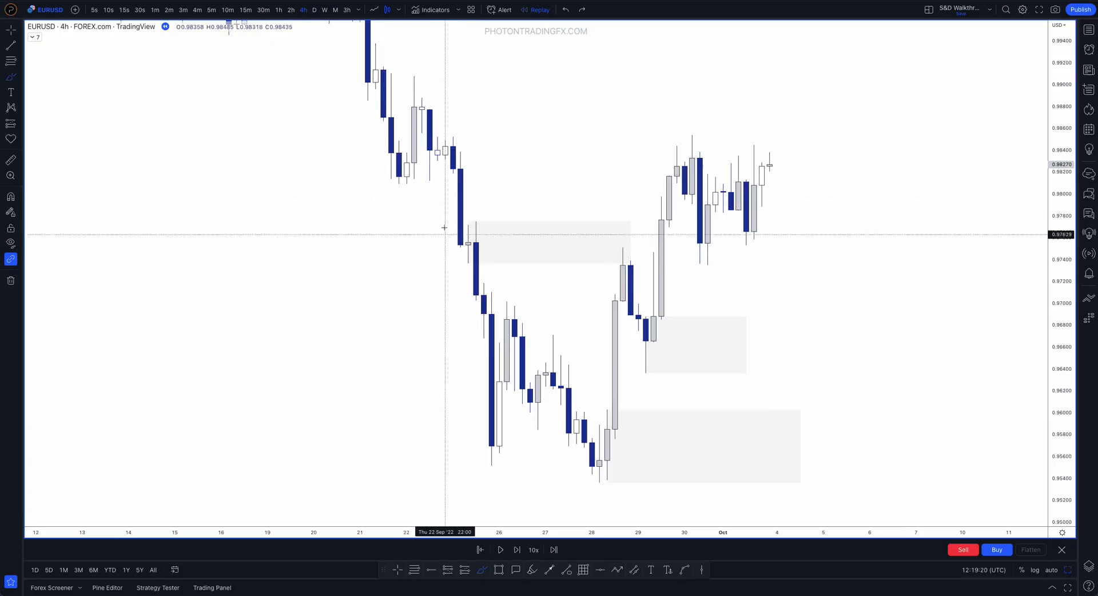
drag(424, 165, 450, 140)
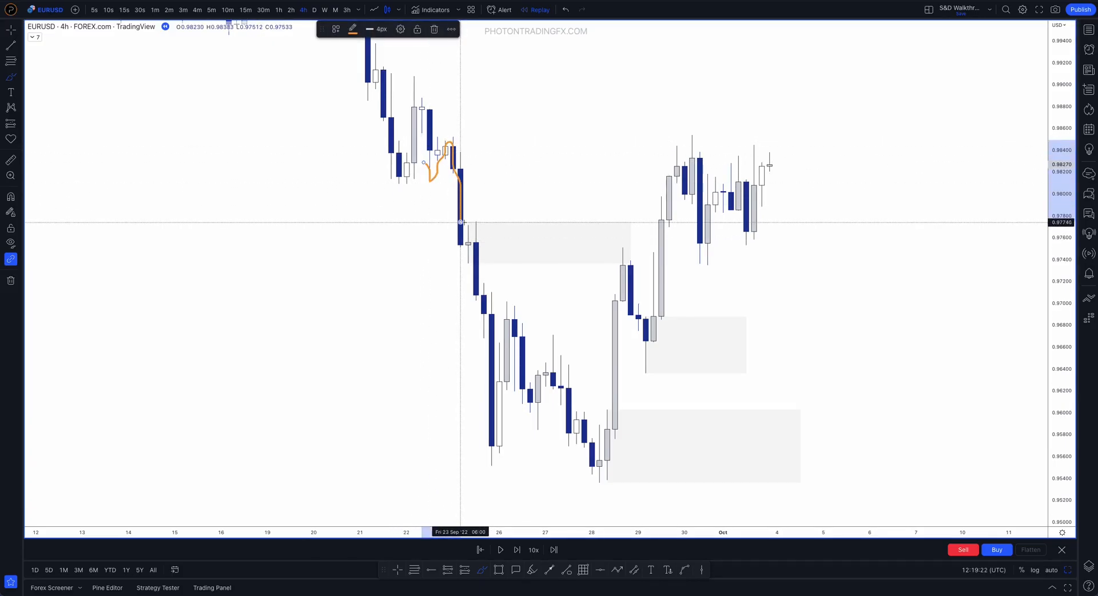
key(Delete)
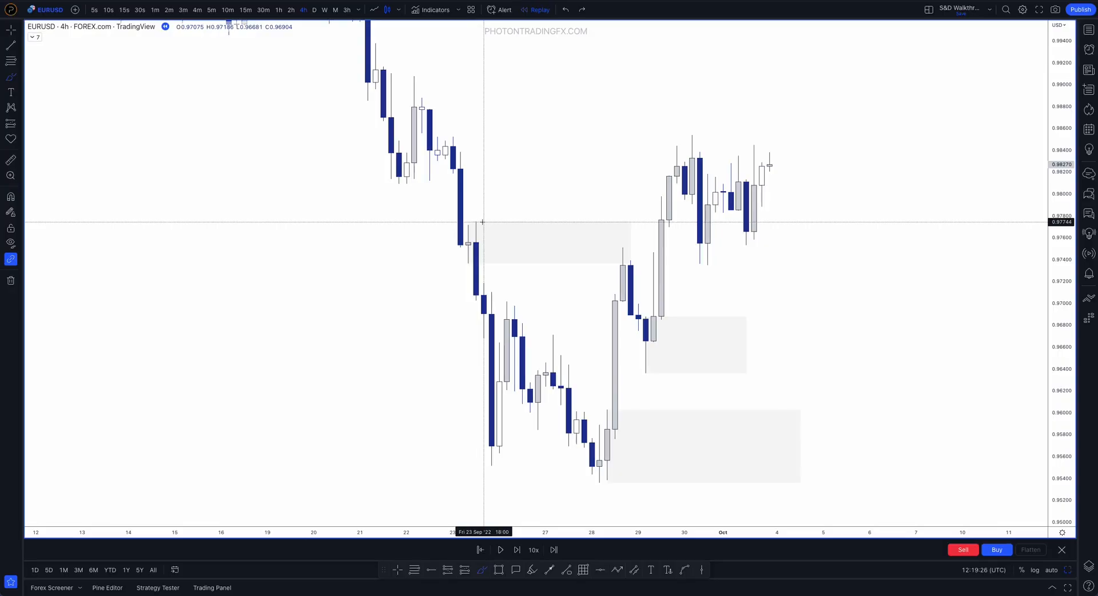
mouse_move(485, 223)
mouse_down()
mouse_move(444, 248)
mouse_move(492, 253)
mouse_move(477, 222)
mouse_move(460, 260)
mouse_move(473, 230)
mouse_move(445, 235)
mouse_move(484, 233)
mouse_up()
key(Delete)
key(Delete)
key(ctrl+z)
Brush the 26 September high across to 29 September and the rally out of the upper demand zone, and undo the strokes
mouse_move(592, 326)
mouse_down()
mouse_move(617, 245)
mouse_move(648, 369)
mouse_up()
key(ctrl+z)
drag(509, 302, 646, 308)
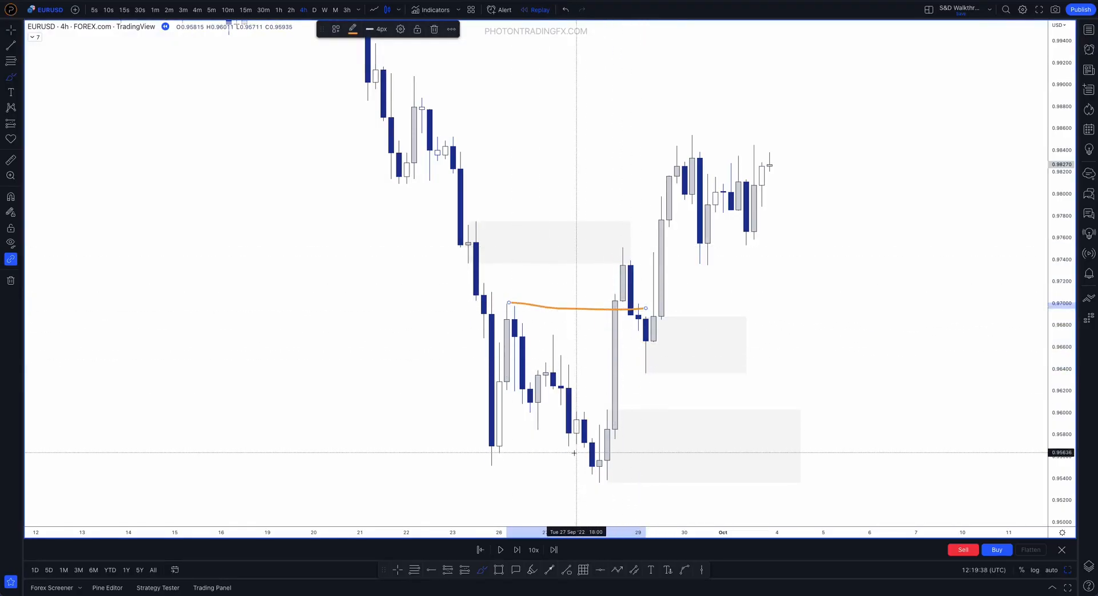
key(ctrl+z)
key(ctrl+z)
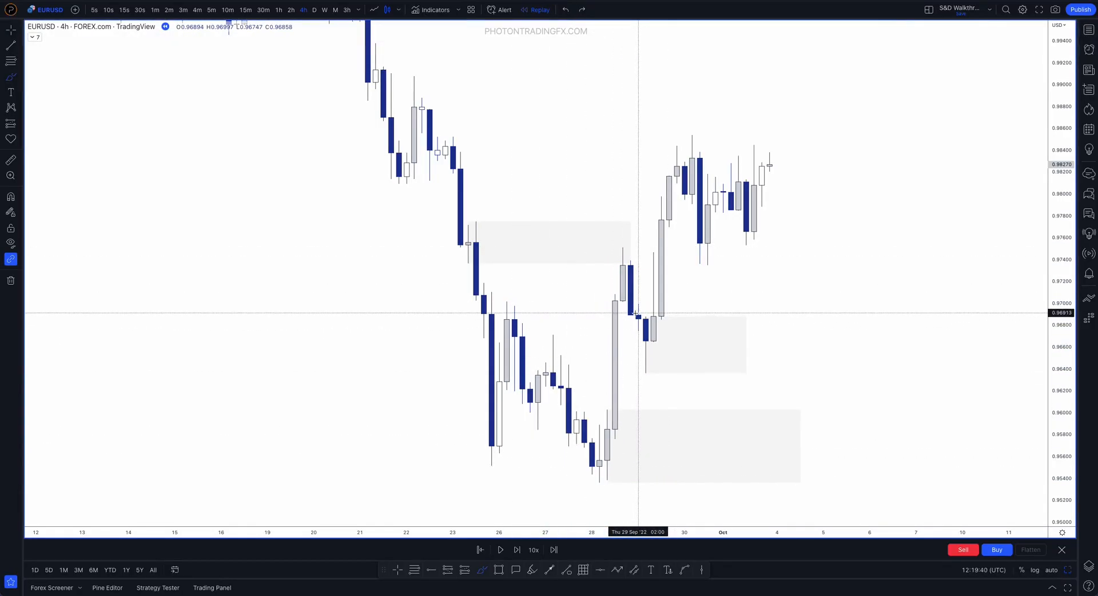
drag(645, 359, 669, 152)
key(ctrl+z)
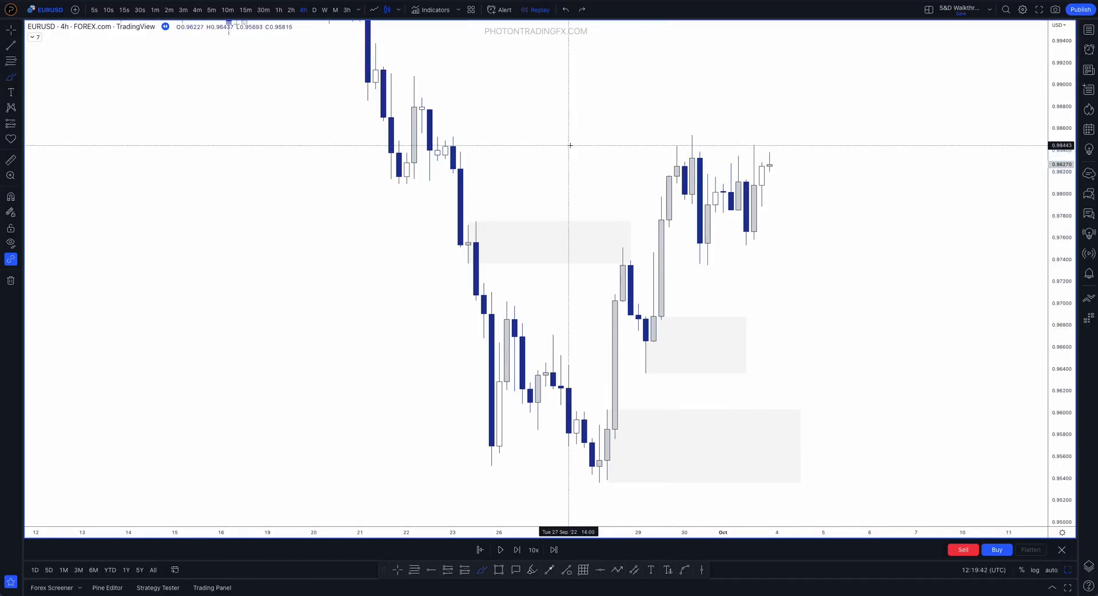
Draw a higher supply zone from the 22:00 candle of 22 September to late 29 September, between about 0.98318 and 0.98521
click(500, 570)
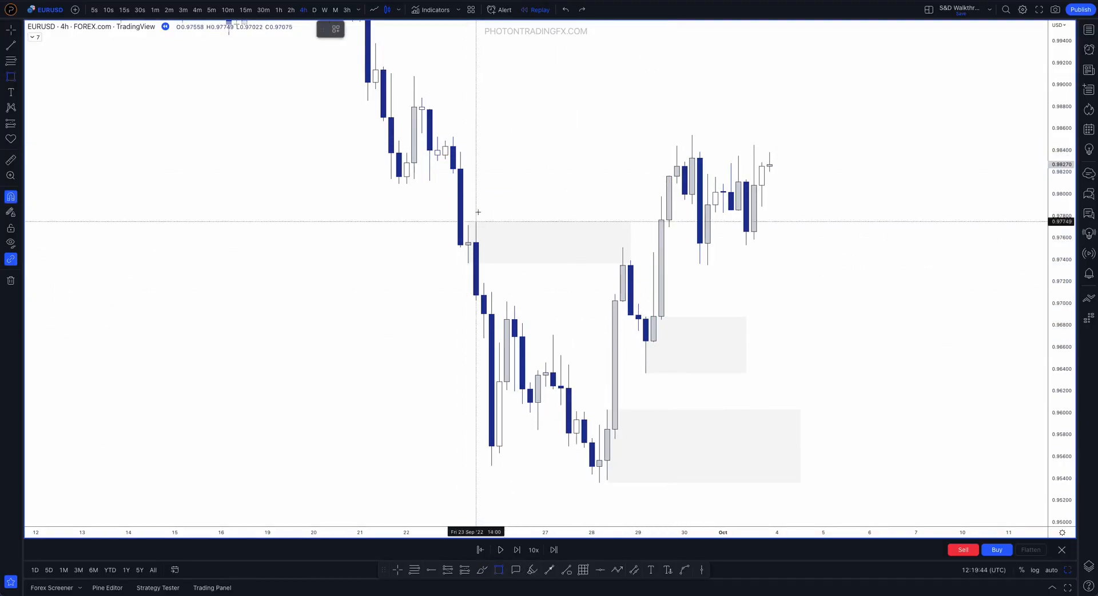
mouse_move(445, 159)
mouse_down()
mouse_move(454, 136)
mouse_move(676, 149)
mouse_up()
click(572, 119)
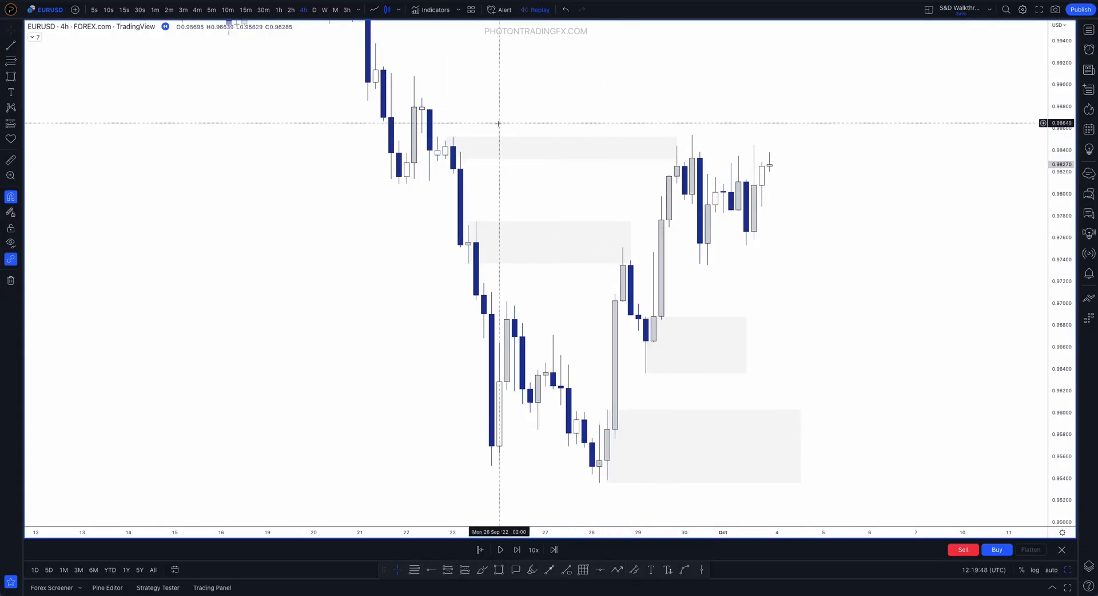
Brush over the origin candles of the top supply zone around 22–23 September, and undo the strokes
drag(1067, 397, 1041, 334)
scroll(601, 125, up, 2)
drag(527, 160, 507, 203)
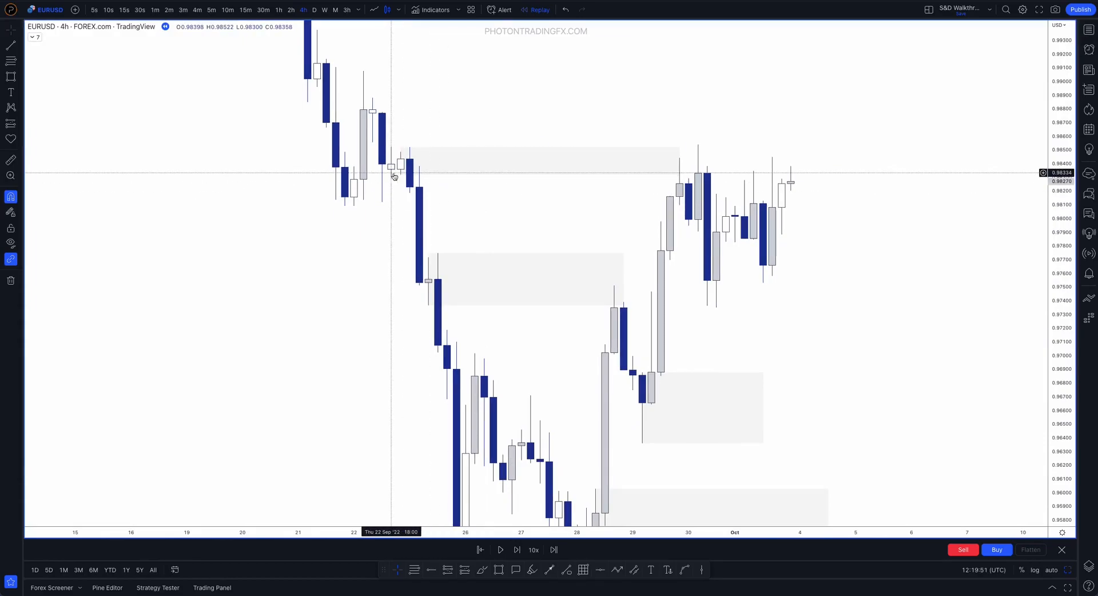
click(482, 570)
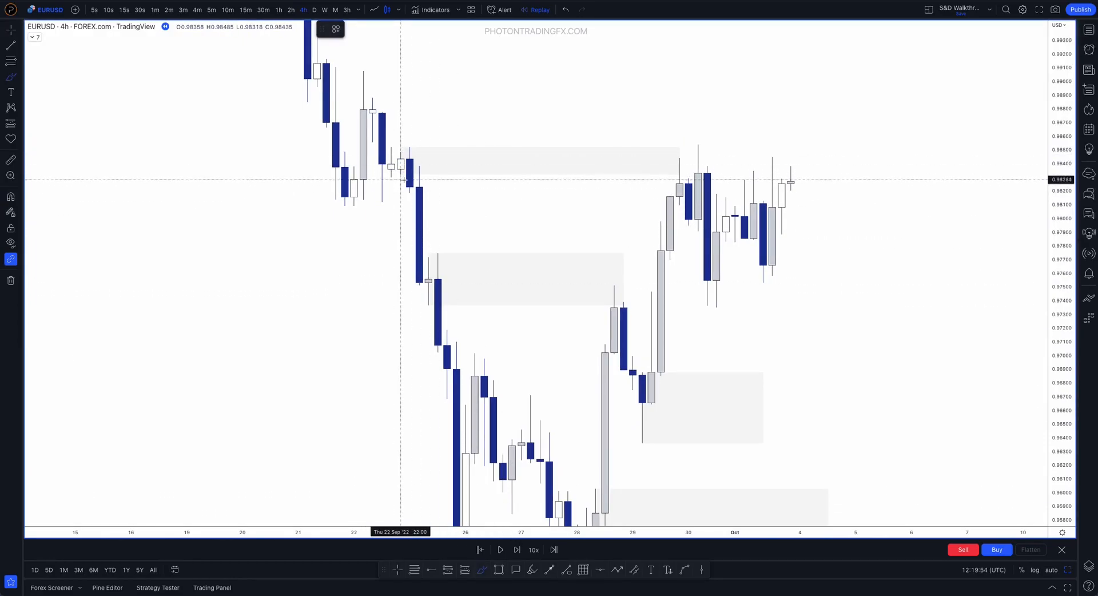
mouse_move(411, 153)
mouse_down()
mouse_move(410, 179)
mouse_move(393, 161)
mouse_move(409, 174)
mouse_move(404, 148)
mouse_up()
key(ctrl+z)
key(ctrl+z)
key(ctrl+z)
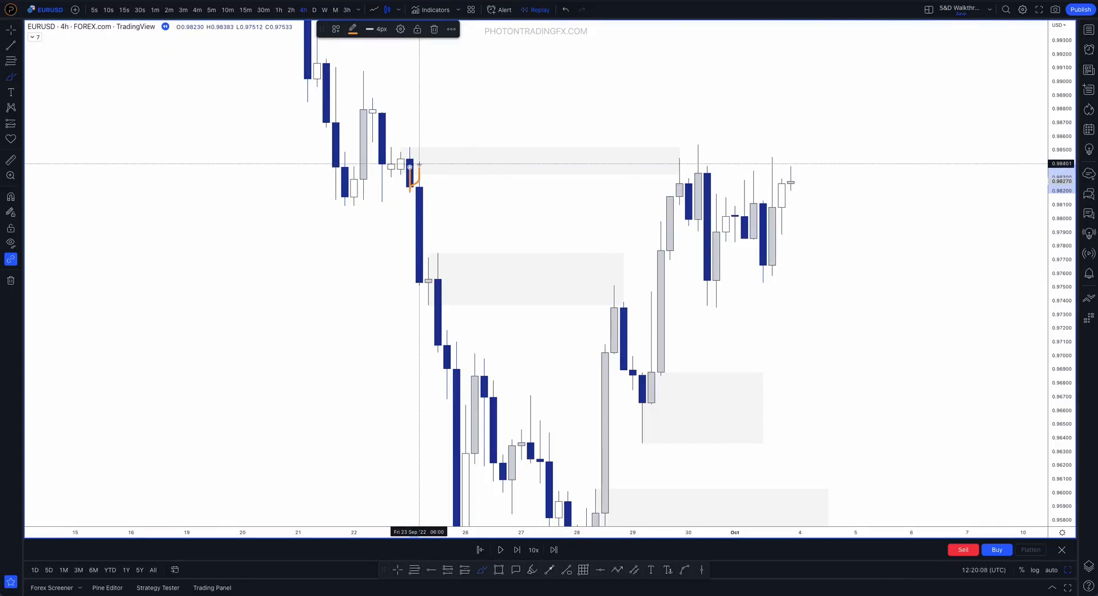
Trace the drop of the 06:00 candle on 23 September with the brush twice, undoing each stroke
drag(420, 166, 414, 292)
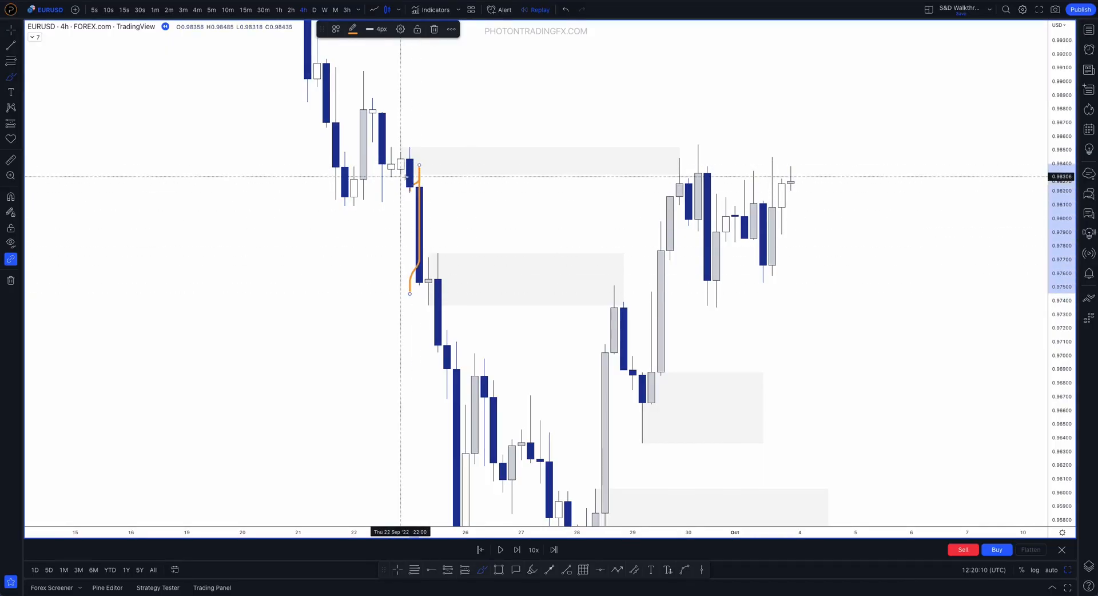
key(ctrl+z)
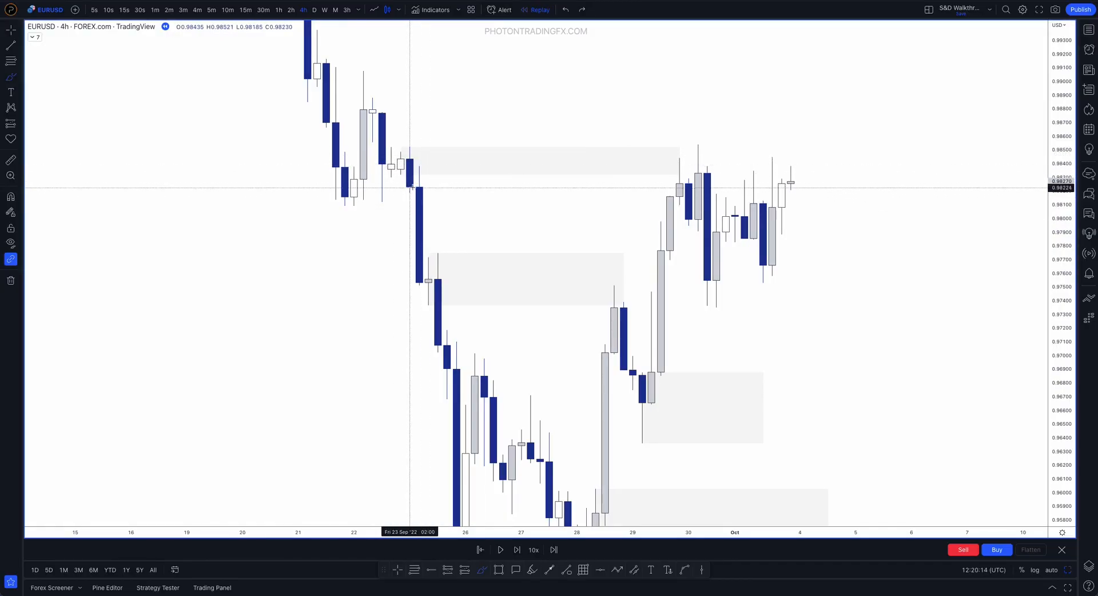
drag(421, 168, 427, 292)
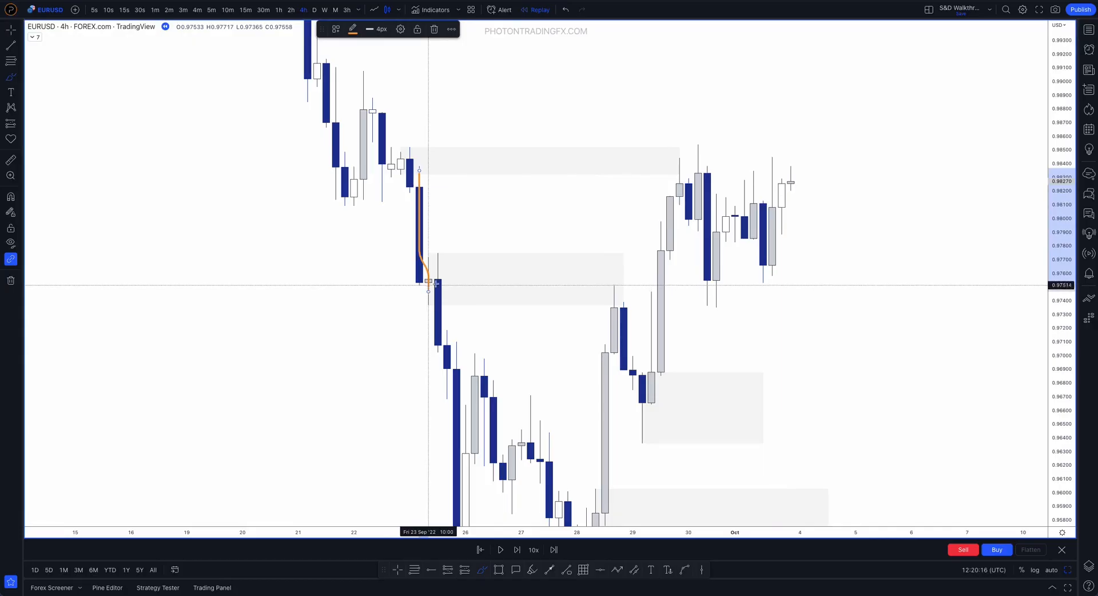
key(ctrl+z)
Brush the 29 September rally into the top supply zone and the 23 September drop out of it, and undo the strokes
drag(660, 273, 679, 175)
mouse_move(427, 154)
mouse_down()
mouse_move(379, 155)
mouse_move(454, 169)
mouse_move(421, 162)
mouse_move(424, 211)
mouse_up()
key(ctrl+z)
key(ctrl+z)
key(ctrl+z)
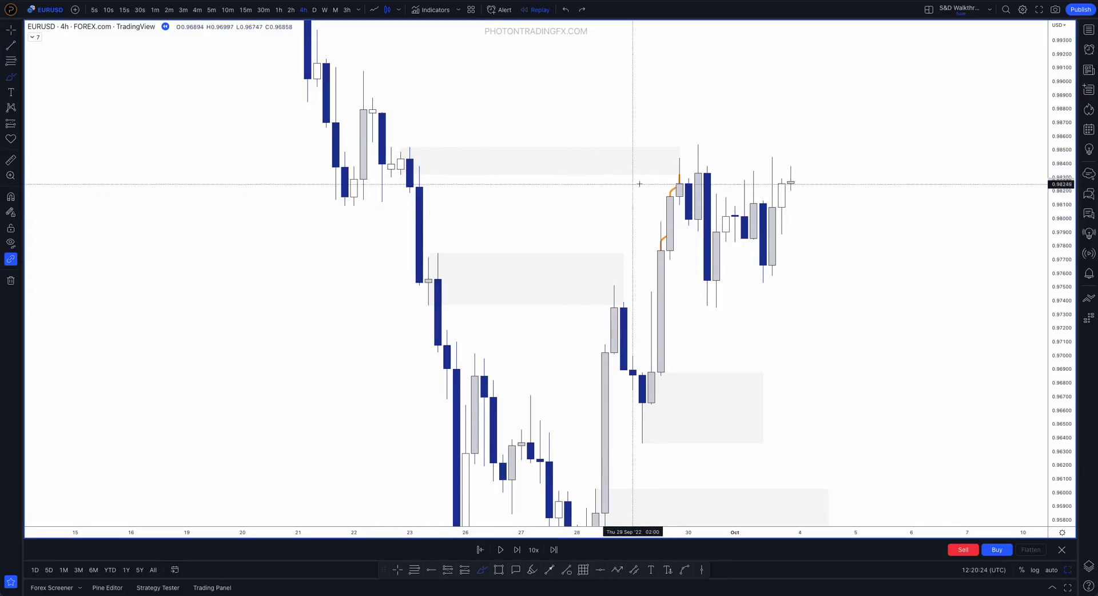
Replace a brushed line across the top supply zone with a trace of the 29–30 September swing to the high above it
drag(679, 159, 410, 155)
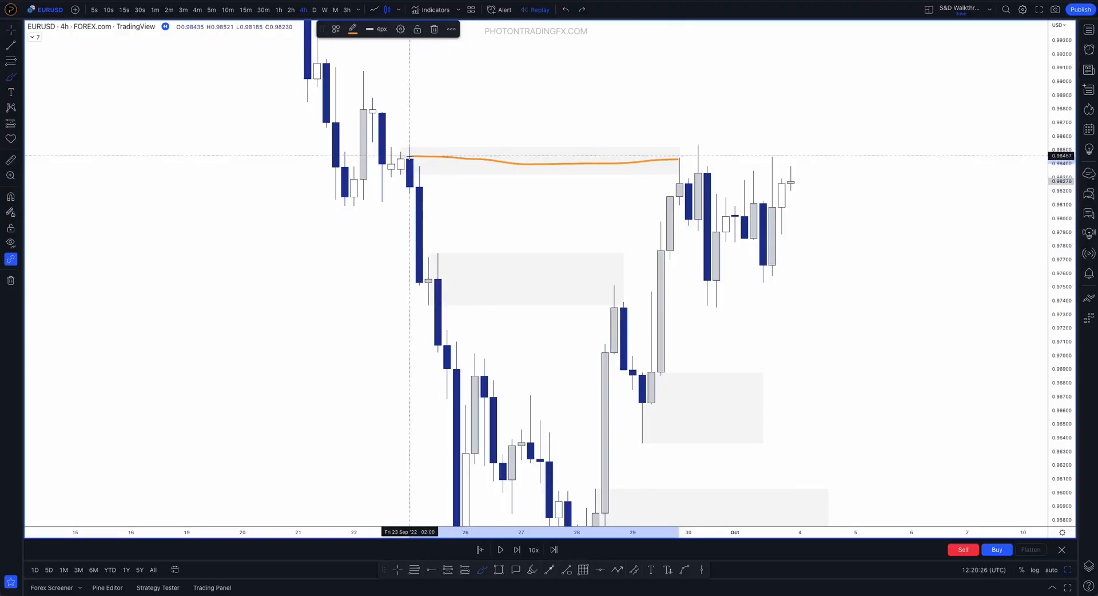
key(ctrl+z)
mouse_move(679, 159)
mouse_down()
mouse_move(687, 196)
mouse_move(697, 162)
mouse_up()
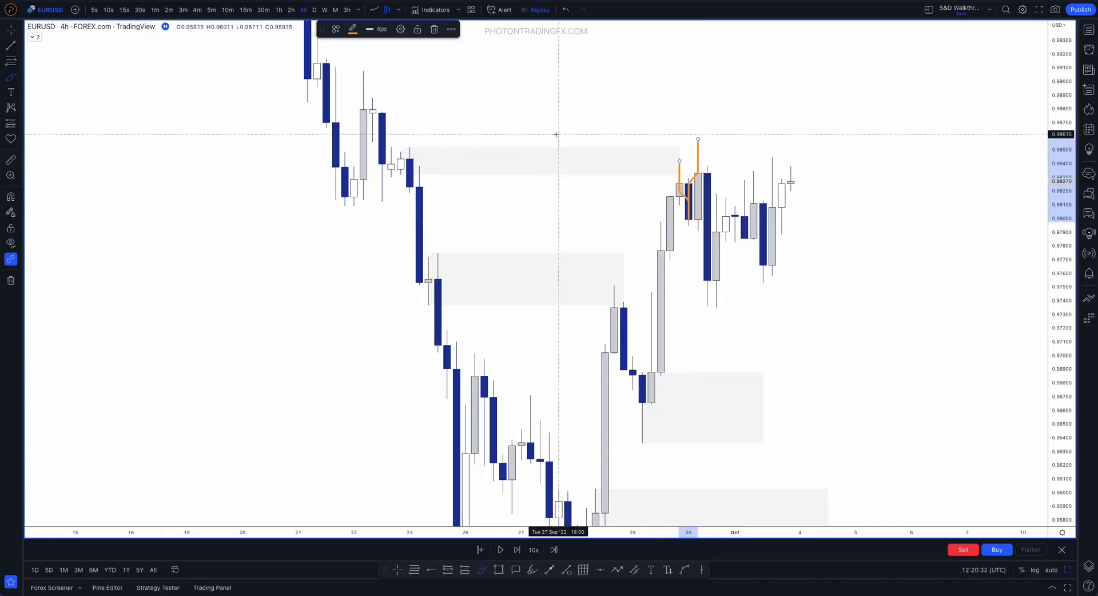
Undo the last brush trace and draw a supply zone over the 22 September 10:00 candle's range, extended to 30 September
key(ctrl+z)
click(499, 570)
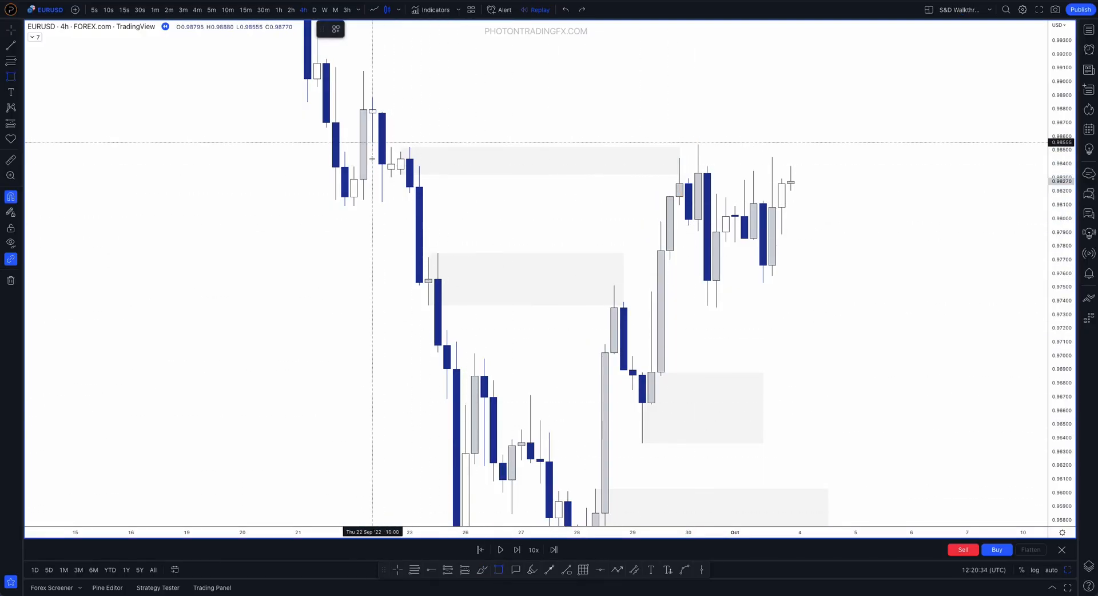
click(372, 99)
drag(373, 120, 716, 138)
click(510, 211)
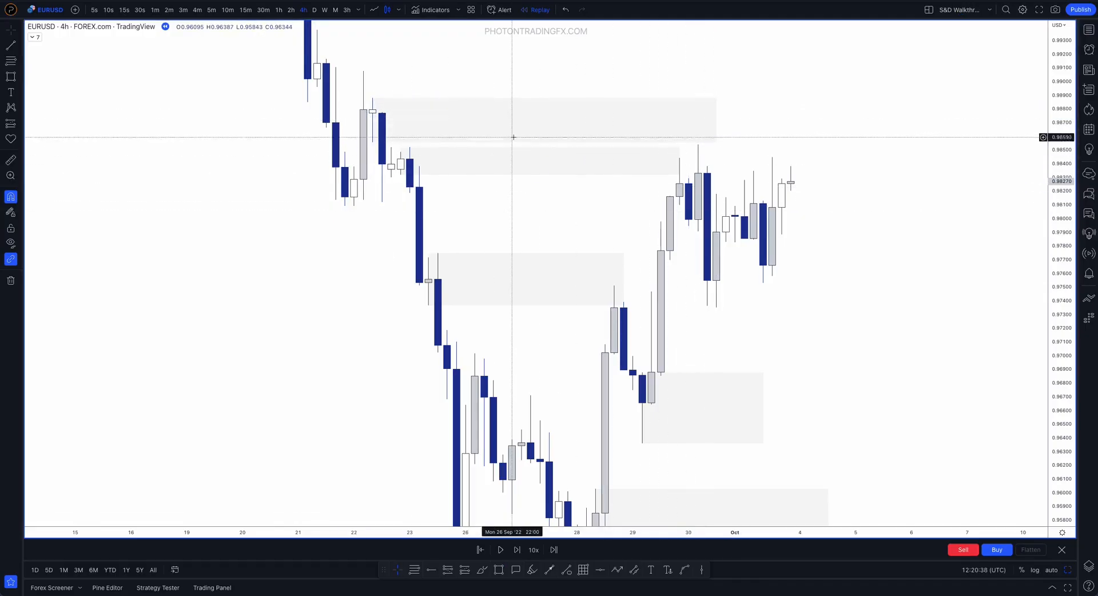
Examine the two stacked supply zones against their 22 September origin candles and the 29–30 September highs
drag(1056, 302, 1056, 429)
scroll(952, 355, down, 4)
drag(958, 303, 755, 322)
drag(1056, 379, 1054, 312)
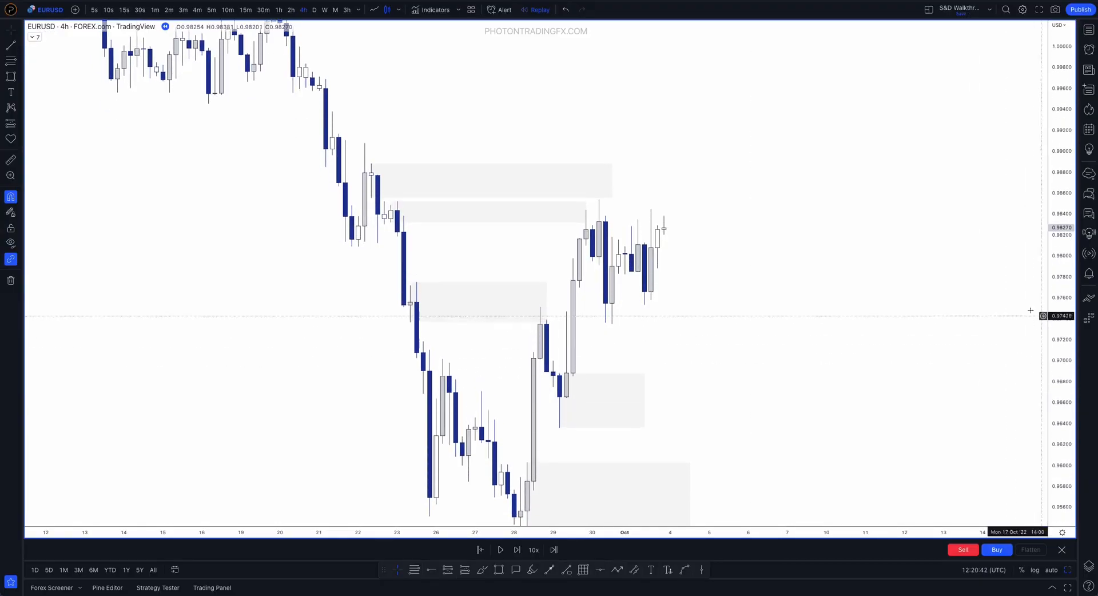
scroll(797, 228, down, 2)
drag(822, 269, 822, 246)
scroll(818, 240, up, 1)
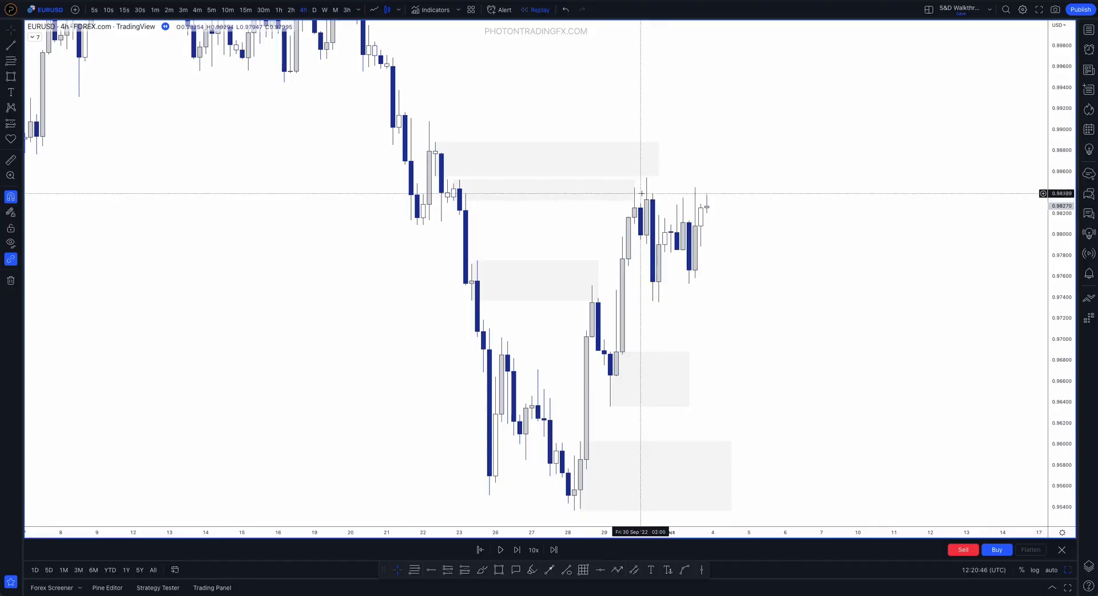
click(574, 191)
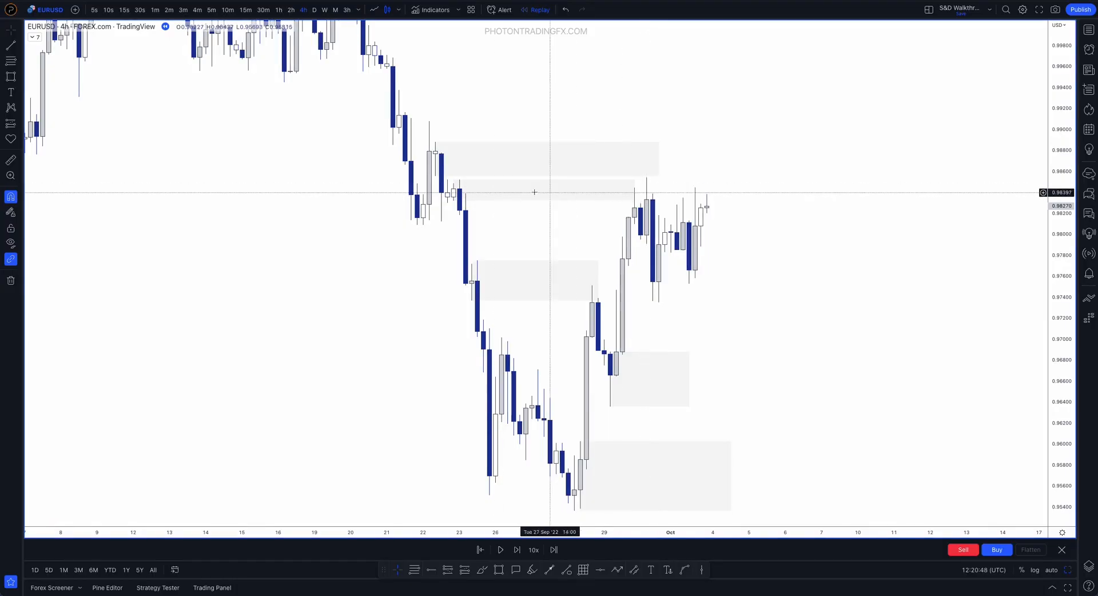
click(436, 177)
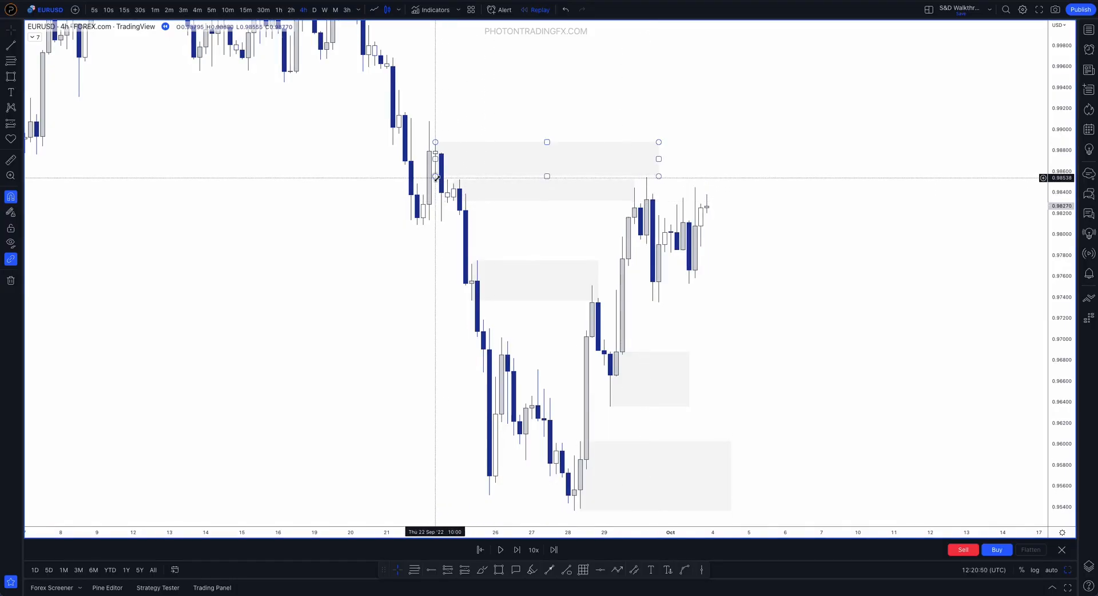
click(629, 186)
click(631, 186)
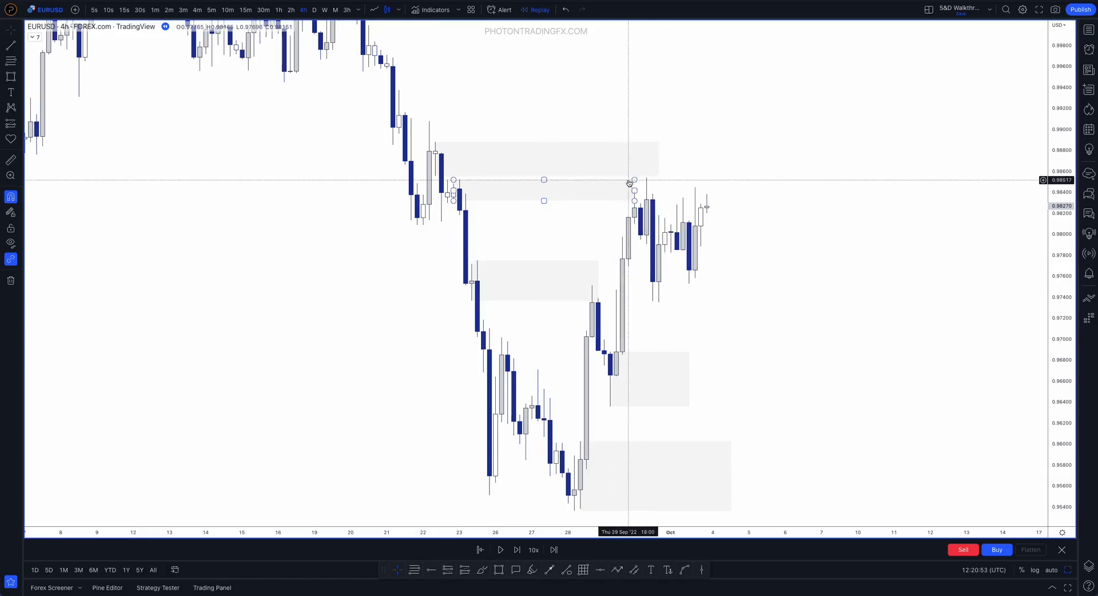
click(717, 219)
Brush over the upper supply zone and trace the 30 September drop from its lower edge, and undo the strokes
click(480, 570)
drag(653, 177, 651, 184)
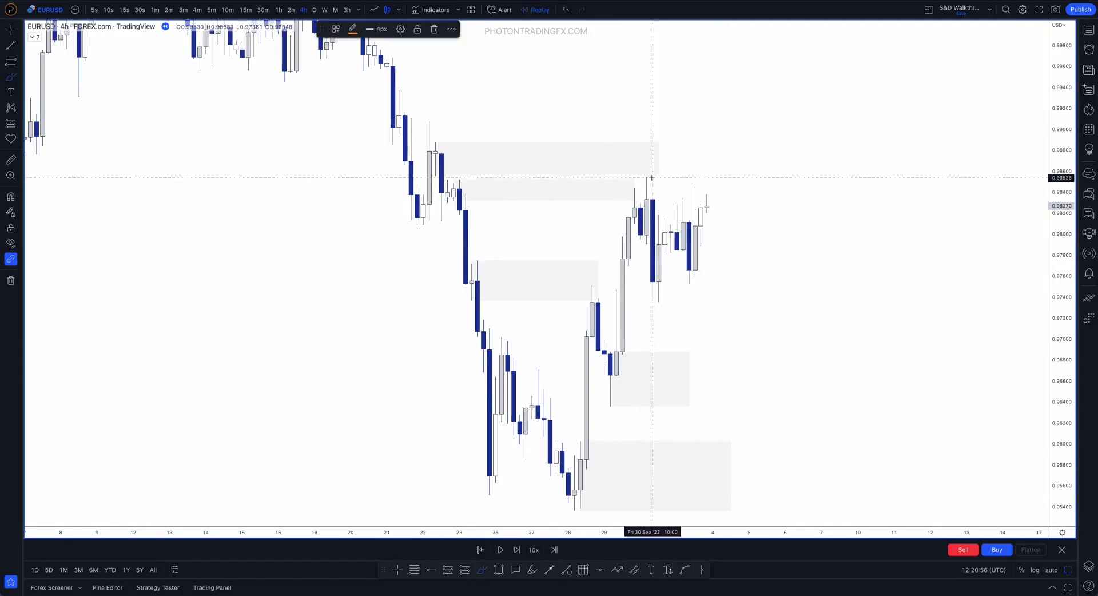
mouse_move(454, 140)
mouse_down()
mouse_move(432, 157)
mouse_move(469, 146)
mouse_up()
key(ctrl+z)
key(ctrl+z)
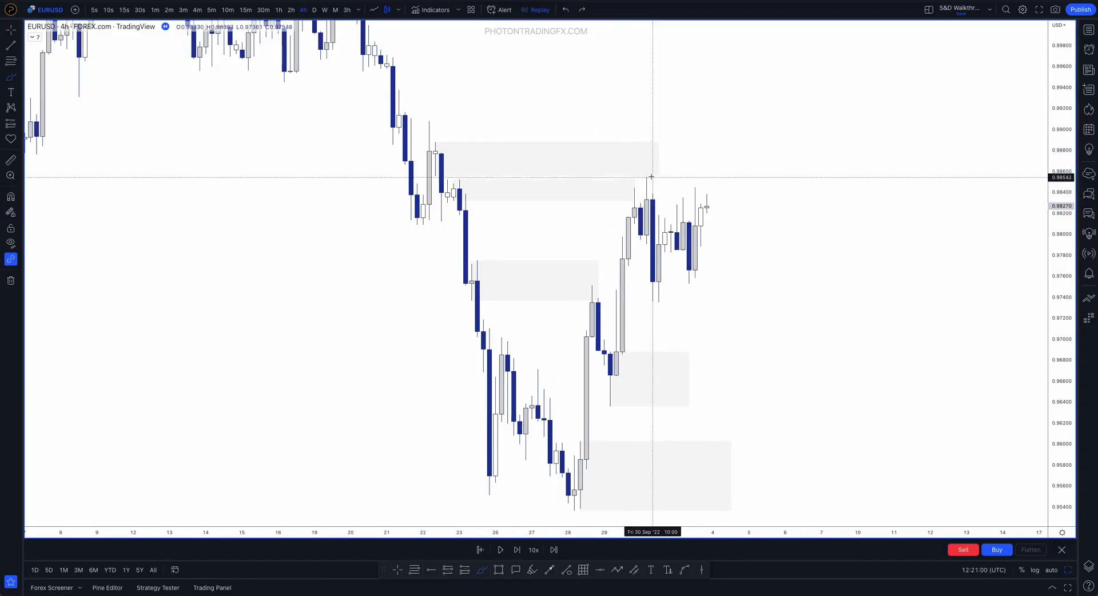
drag(647, 177, 654, 280)
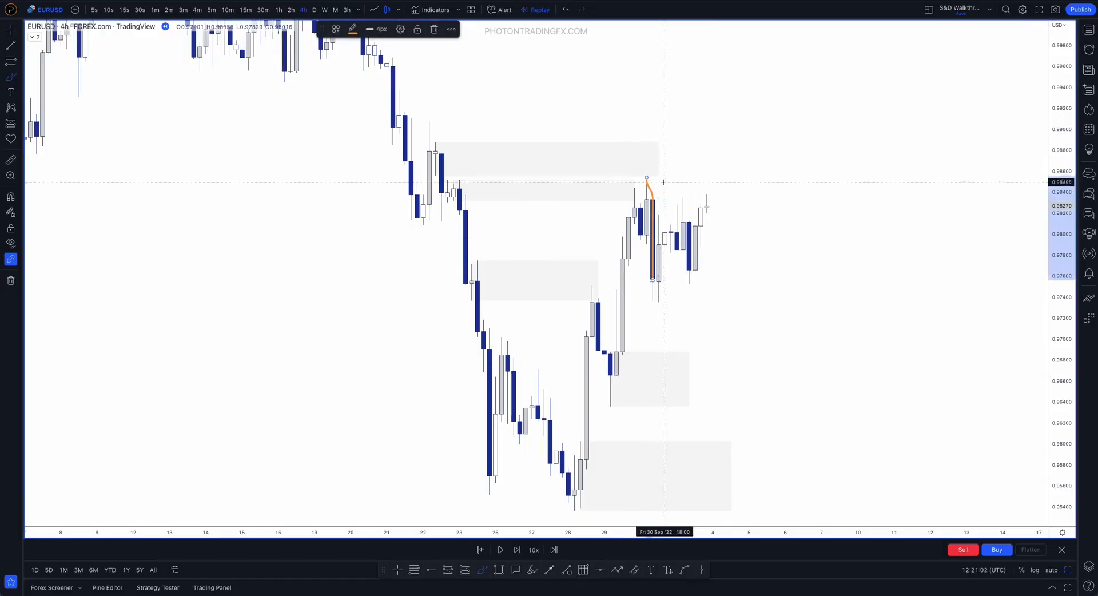
key(ctrl+z)
Enlarge the upper supply zone to start at 22 September 02:00 and span about 0.98090 to 0.99076
scroll(600, 187, up, 2)
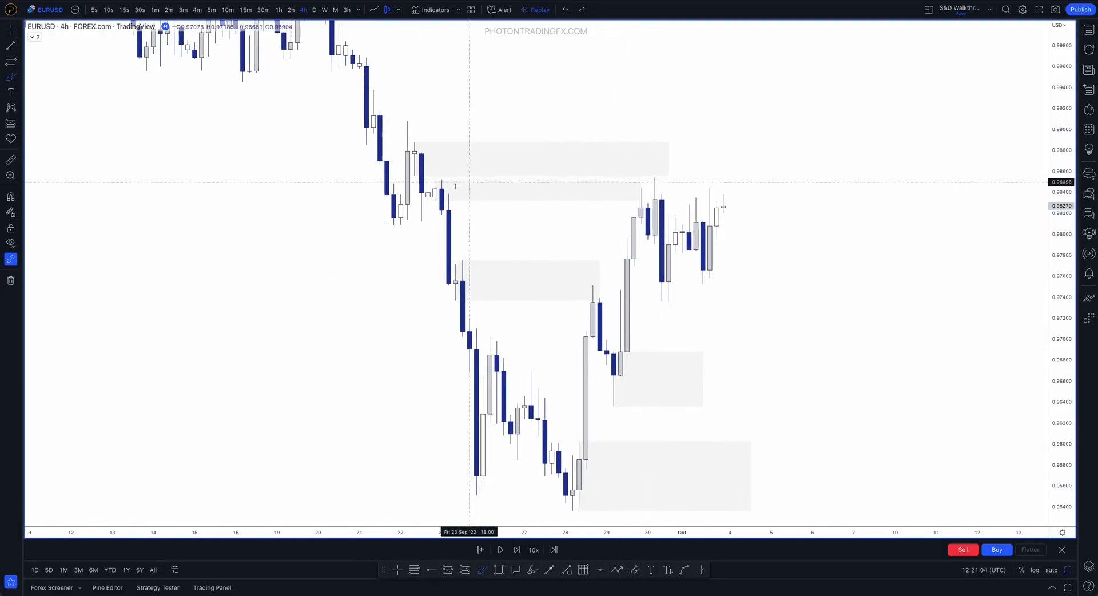
click(413, 183)
drag(413, 183, 400, 224)
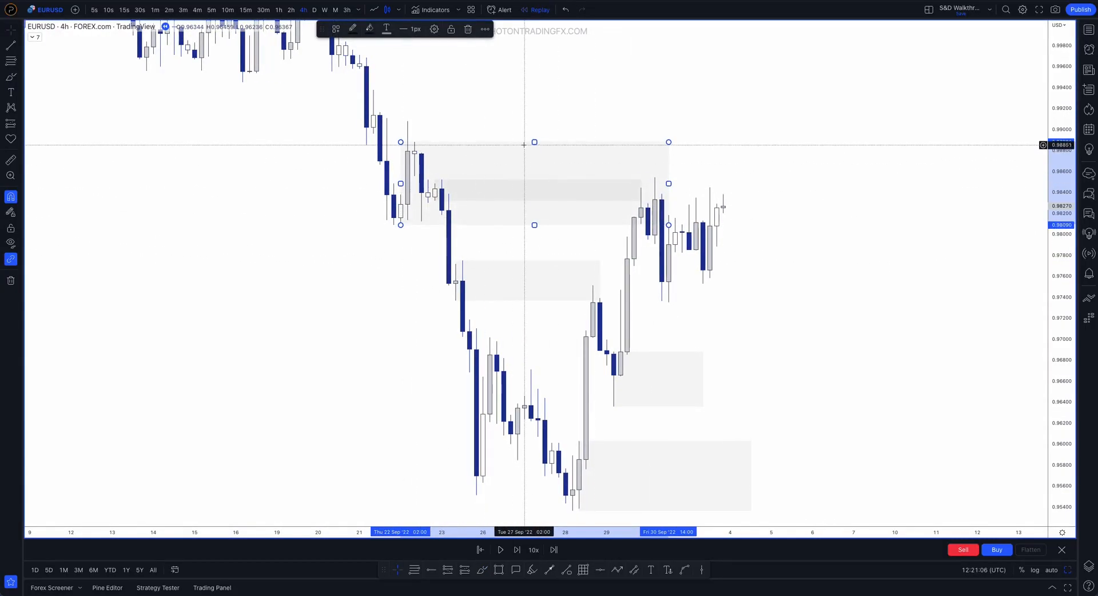
drag(532, 143, 415, 119)
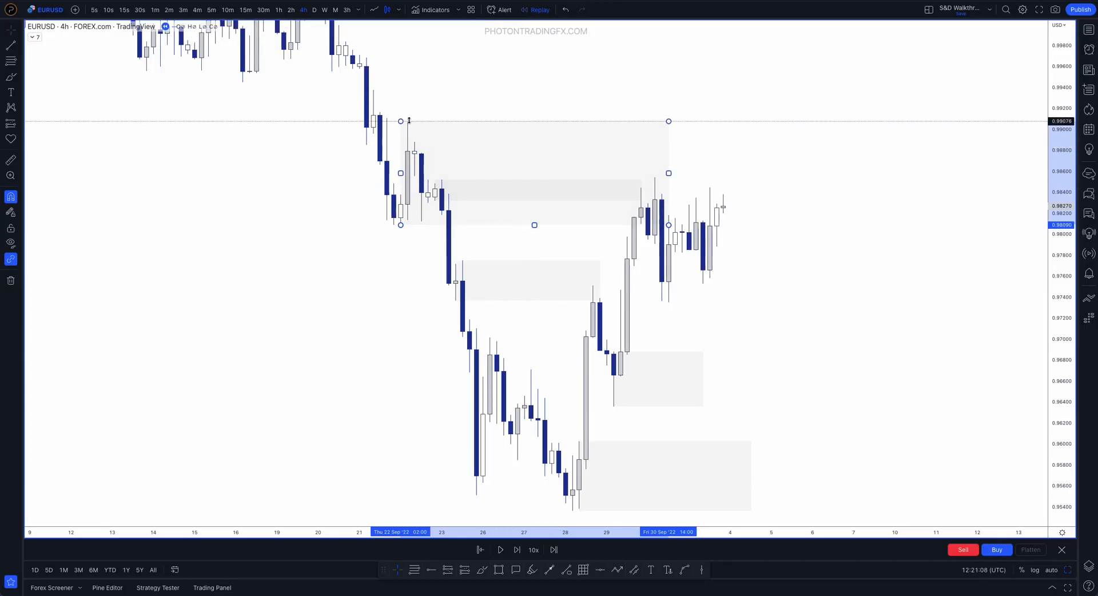
click(798, 244)
drag(1053, 263, 1051, 302)
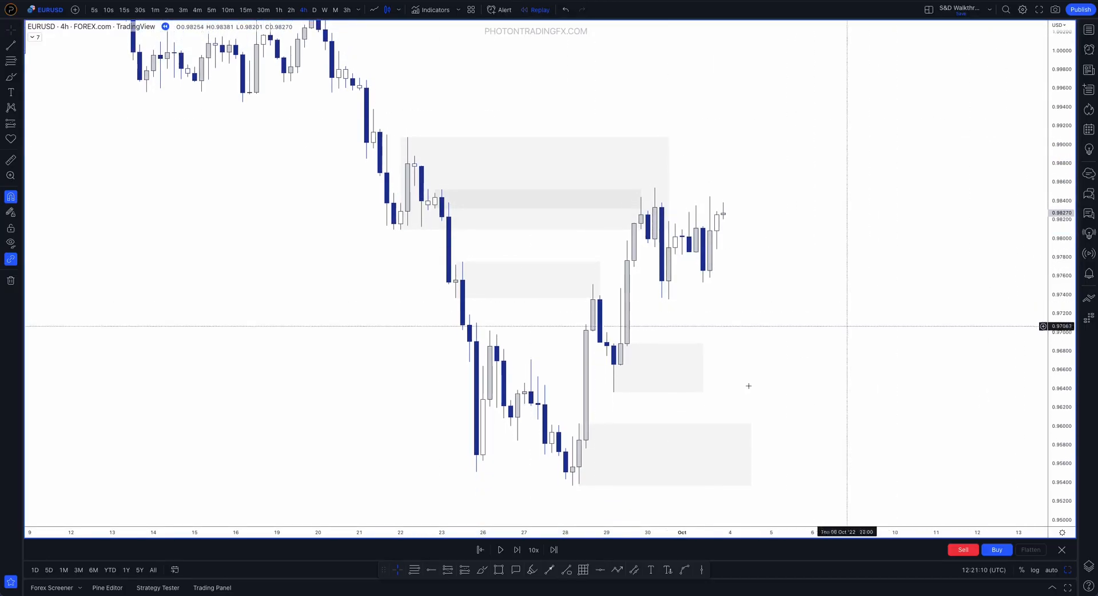
Trace the 21–23 September swing down, up to the enlarged zone's high and down again with the brush, and undo the strokes
click(483, 571)
mouse_move(360, 118)
mouse_down()
mouse_move(387, 228)
mouse_move(422, 139)
mouse_move(463, 388)
mouse_up()
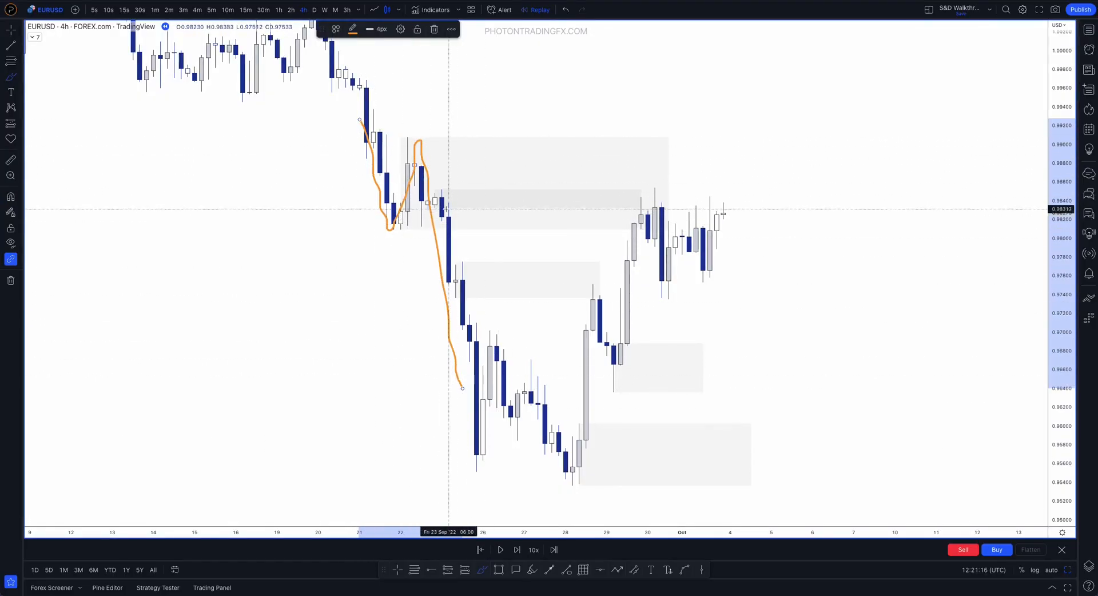
mouse_move(395, 230)
mouse_down()
mouse_move(696, 226)
mouse_move(461, 135)
mouse_move(366, 172)
mouse_up()
key(ctrl+z)
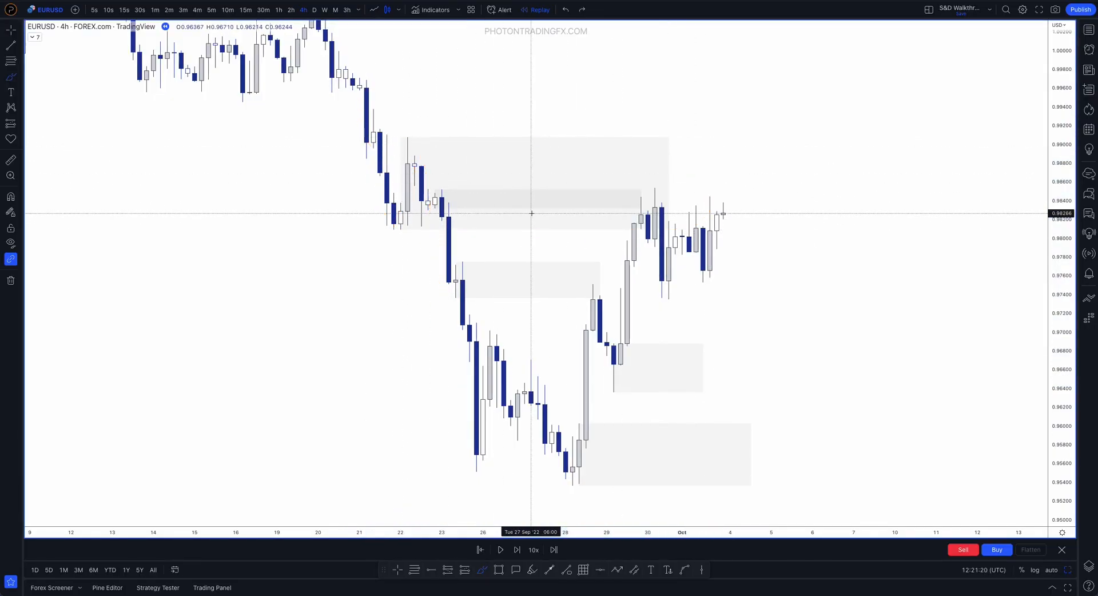
Expand the inner supply zone to the 22 September 14:00 candle's low at 0.98121, brush over its origin candles, and undo the stroke
key(Escape)
drag(434, 208, 422, 226)
click(482, 571)
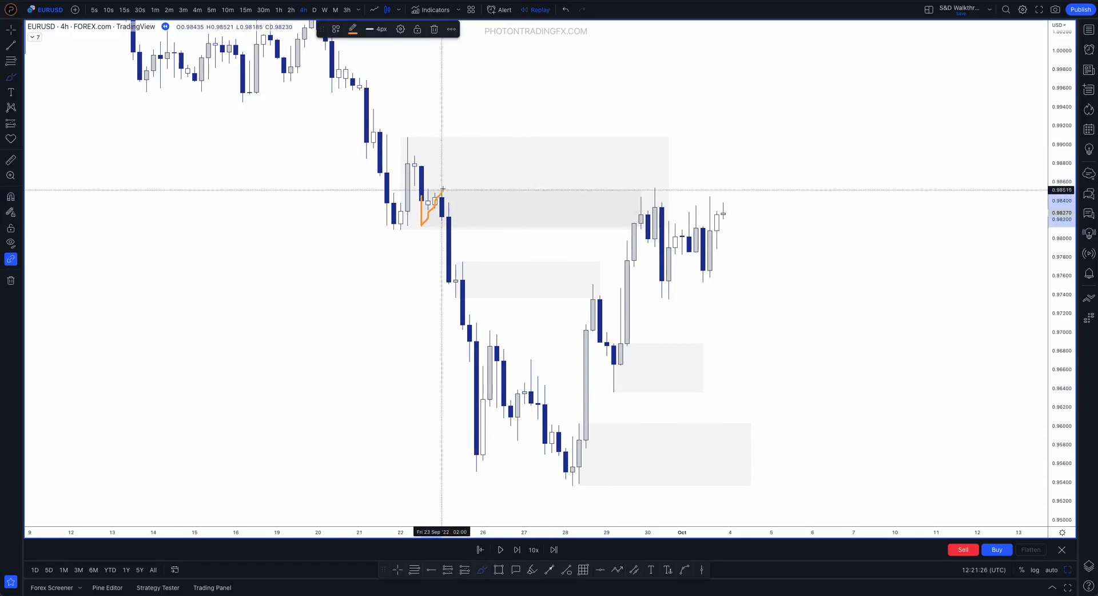
key(ctrl+z)
key(ctrl)
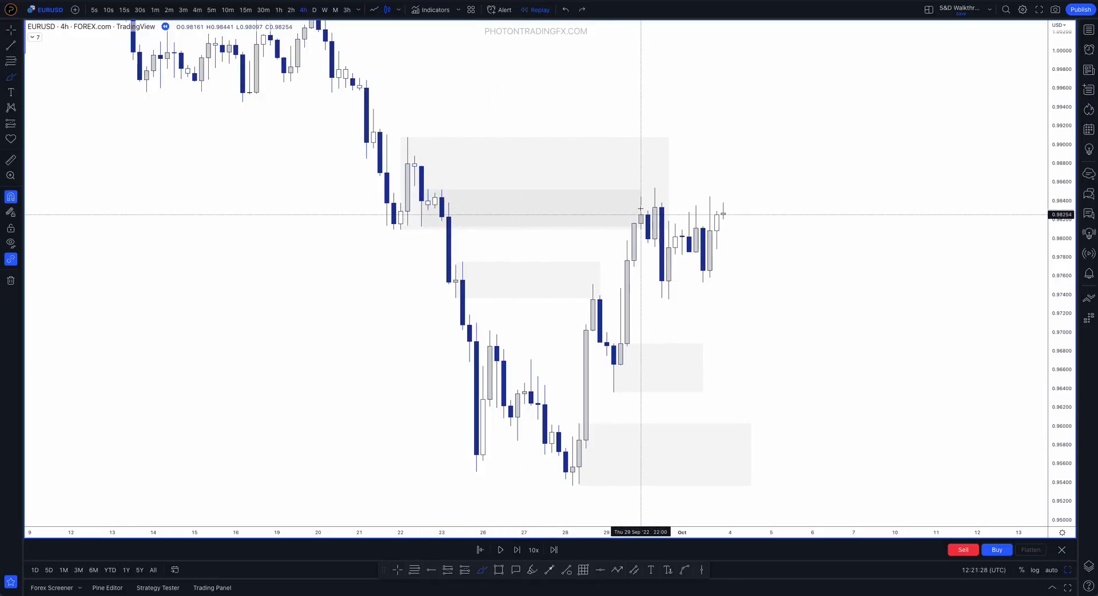
Shrink the inner supply zone back to the low of the small 22 September 22:00 candle
mouse_move(641, 208)
mouse_down()
mouse_move(626, 208)
mouse_move(641, 208)
mouse_up()
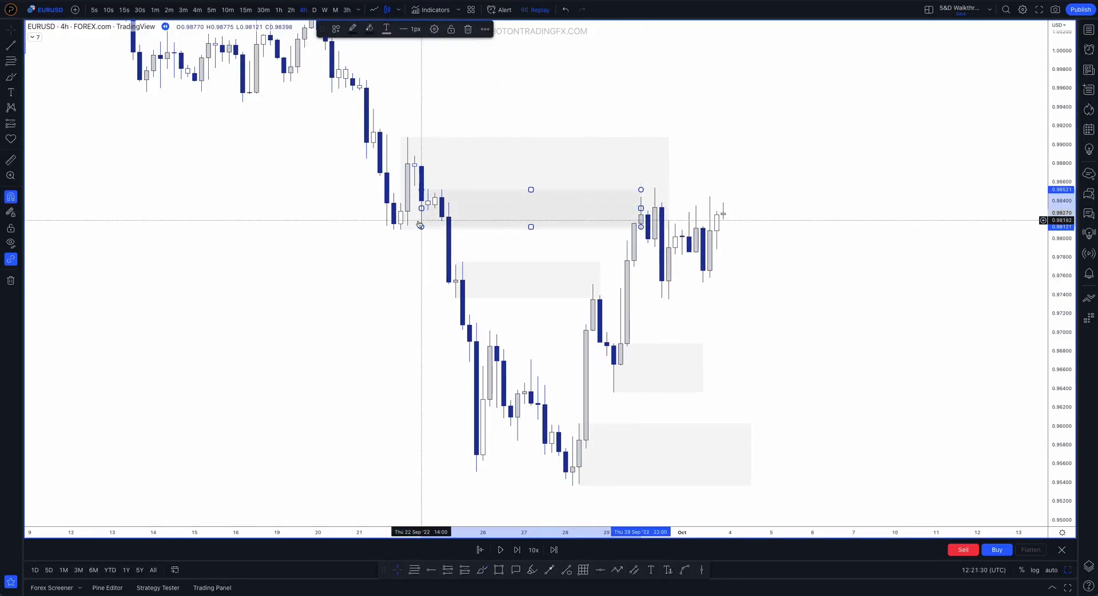
drag(422, 227, 434, 210)
click(434, 247)
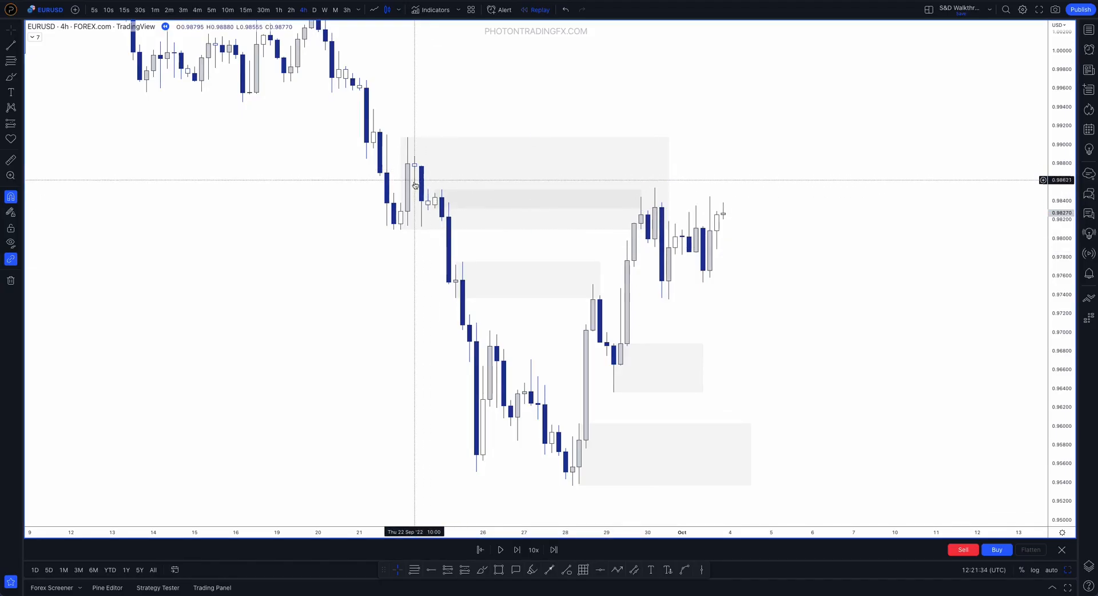
Brush the 29 September rally into the enlarged supply zone and a drop out of it, undoing each stroke
click(481, 570)
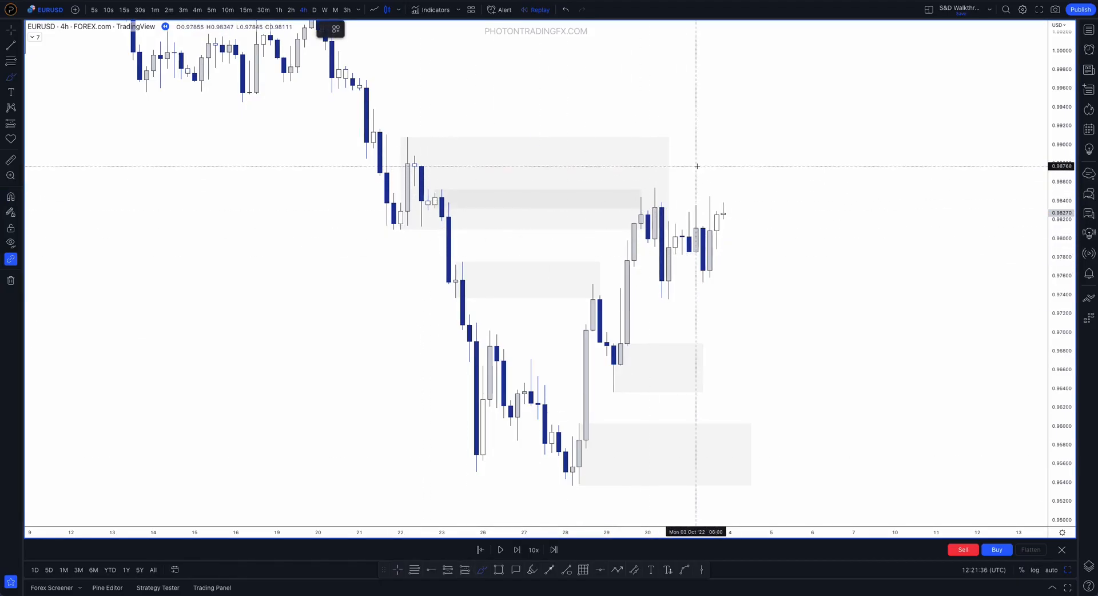
mouse_move(615, 232)
mouse_down()
mouse_move(663, 134)
mouse_move(397, 147)
mouse_move(404, 221)
mouse_up()
key(ctrl+z)
mouse_move(620, 237)
mouse_down()
mouse_move(636, 209)
mouse_move(664, 198)
mouse_move(682, 332)
mouse_up()
key(ctrl+z)
key(Escape)
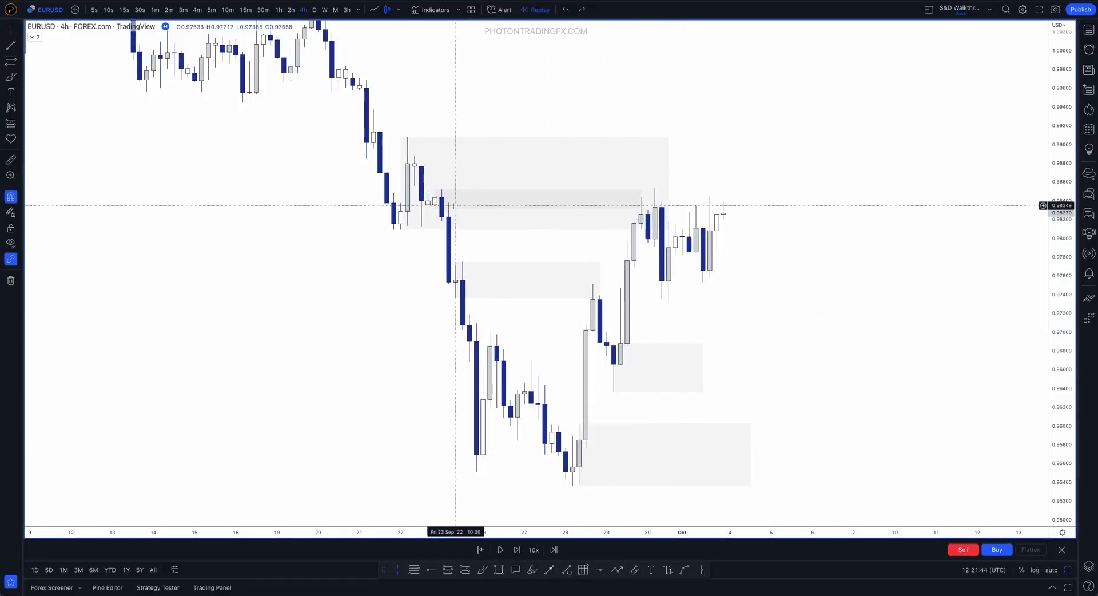
Mark a supply zone on the 22 September 10:00 candle from 0.98880 to 0.98555, extend it to 30 September, and delete the enlarged zone
drag(456, 212, 414, 177)
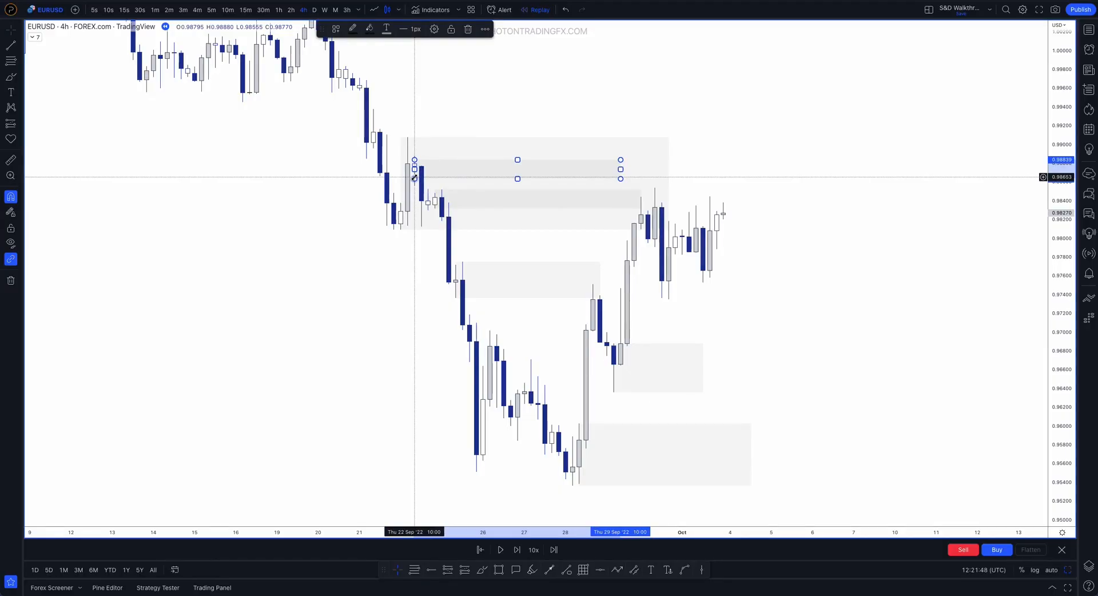
drag(415, 178, 415, 156)
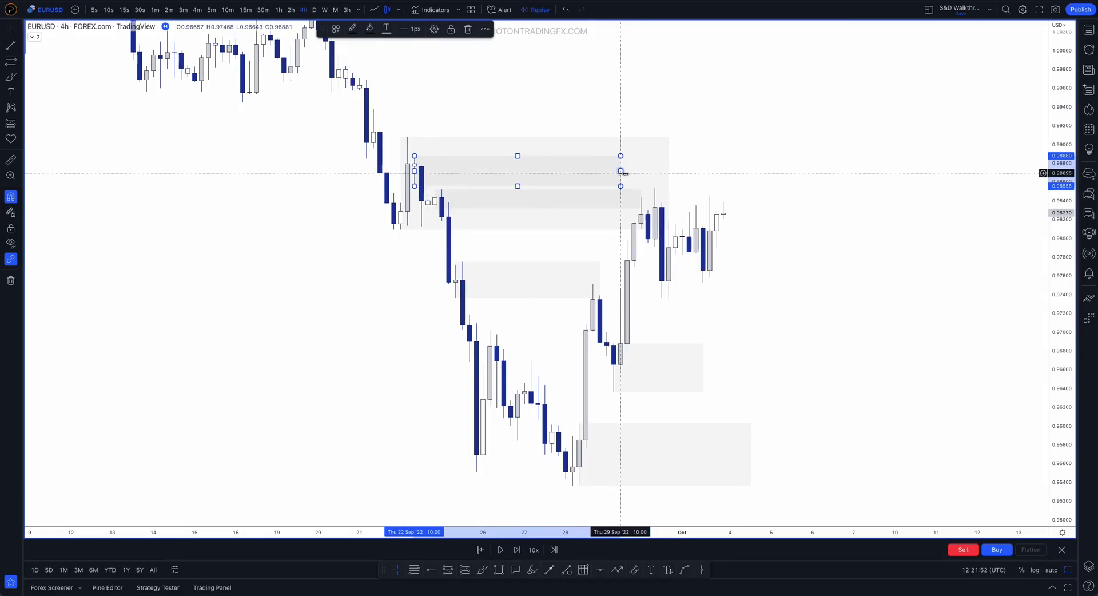
drag(620, 171, 662, 171)
click(692, 199)
key(Delete)
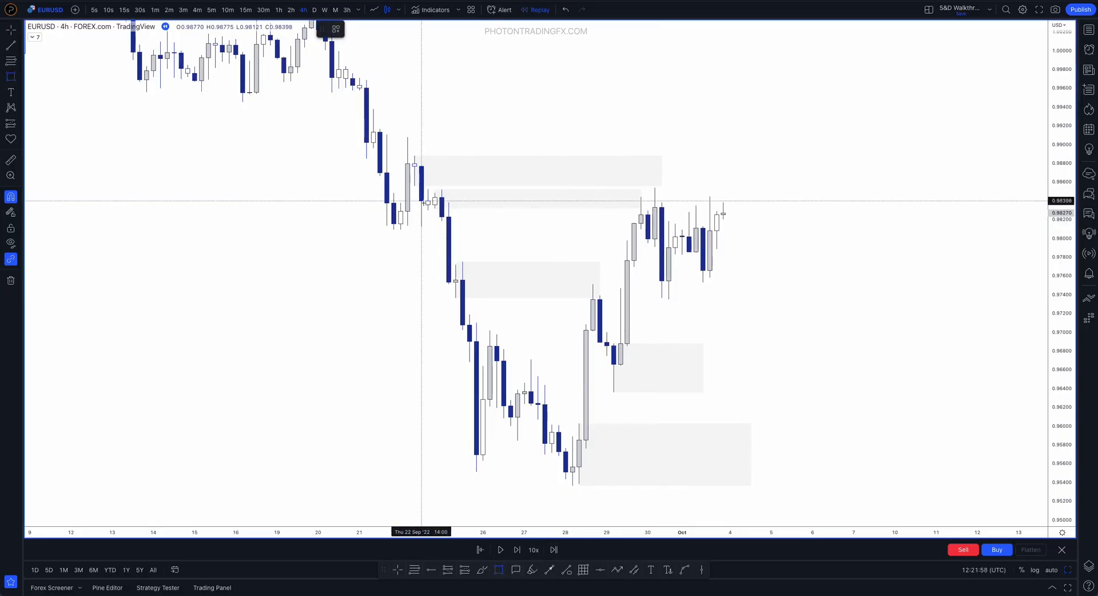
Draw a wide zone from 22 September 02:00 to 2 October 22:00 spanning 0.98090 to 0.99077, and delete it
click(400, 230)
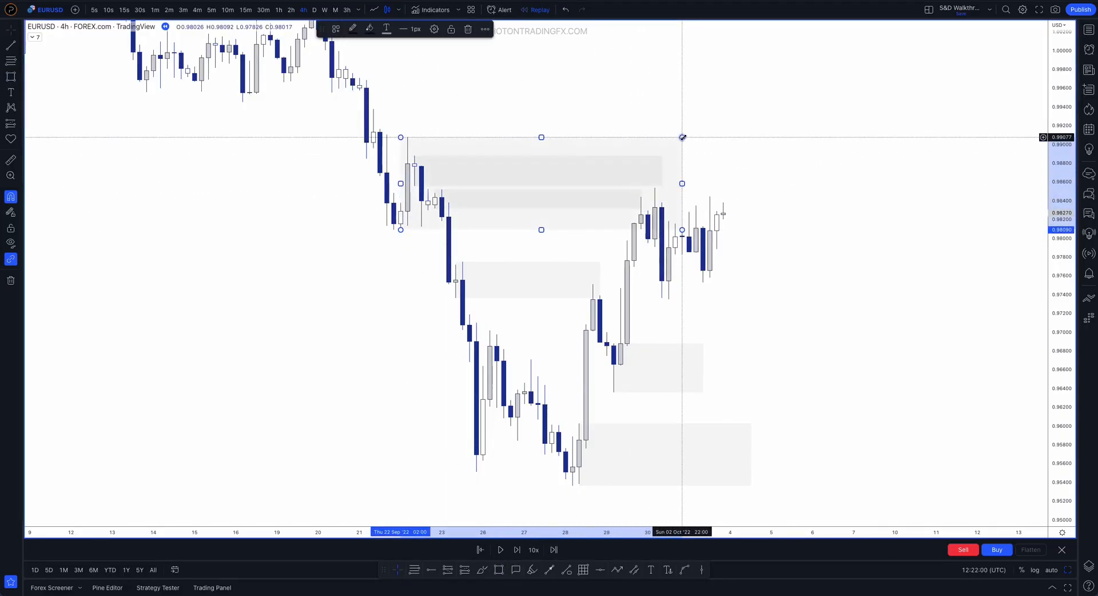
click(682, 137)
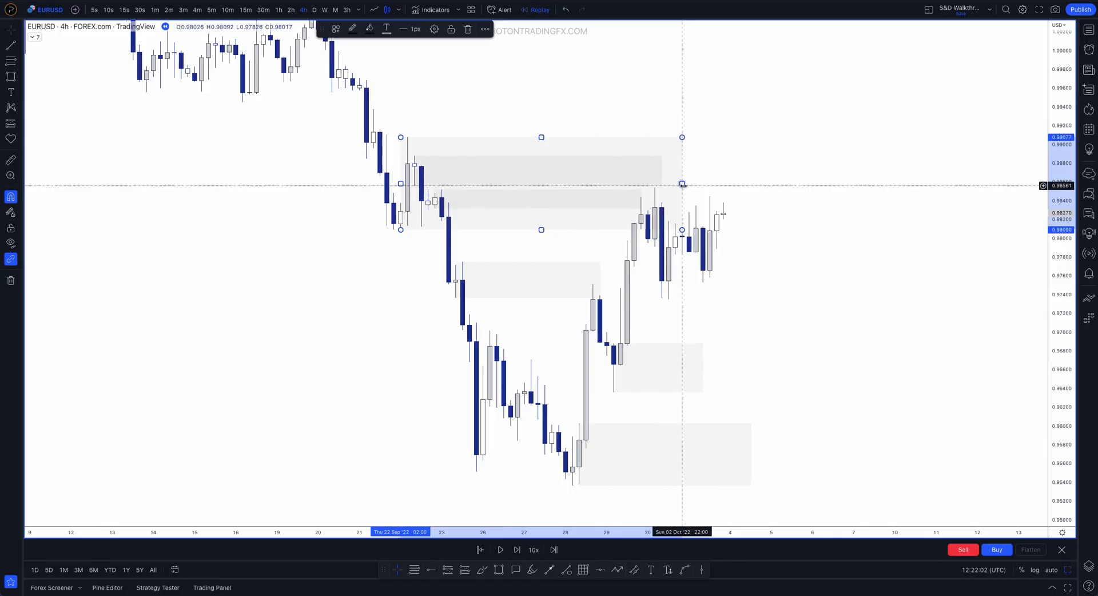
key(Delete)
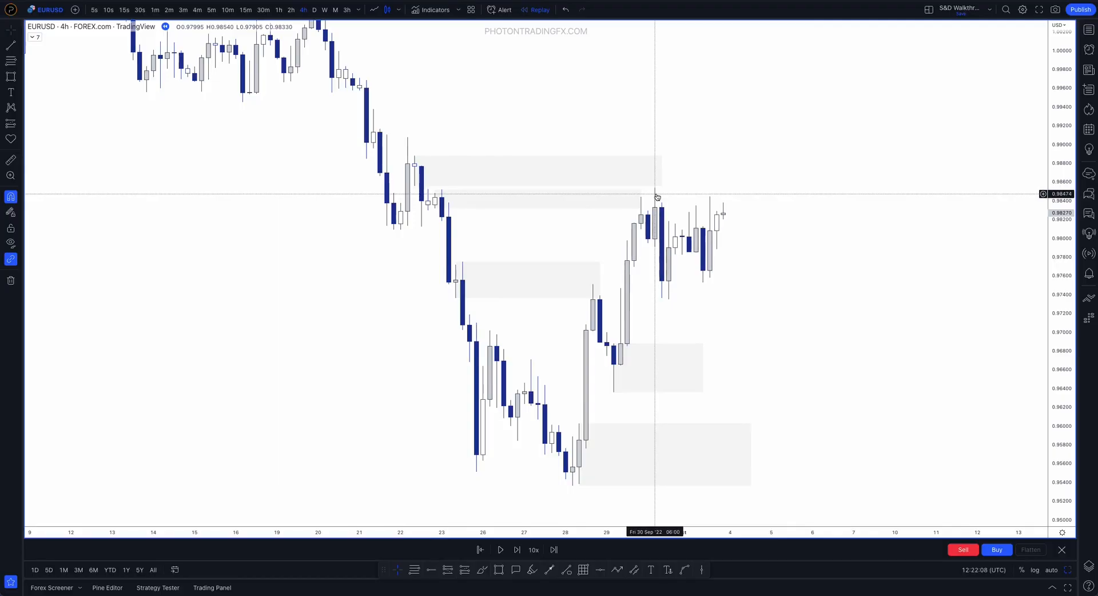
Advance the replay candle by candle past both upper supply zones to 5 October
click(463, 176)
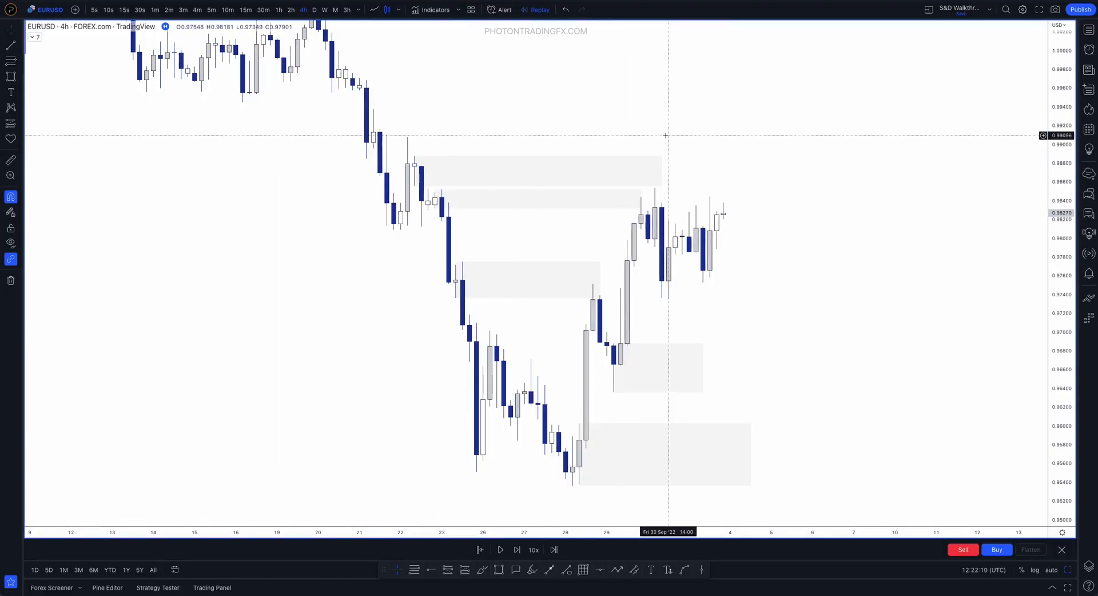
scroll(715, 189, up, 1)
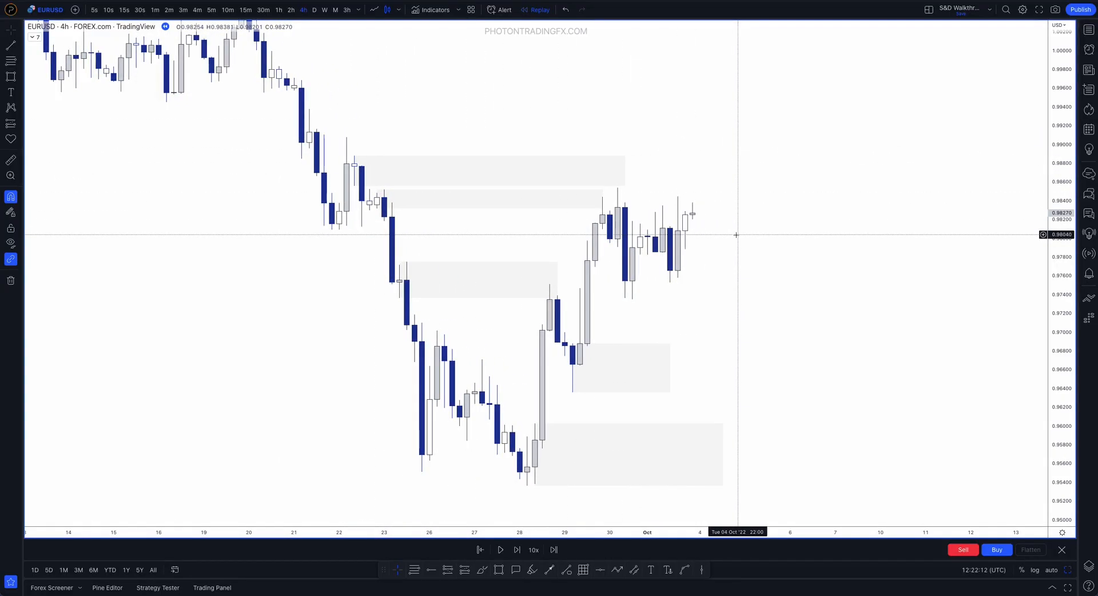
key(shift+Right)
key(shift+Right)
key(shift+Right)
key(shift+Right)
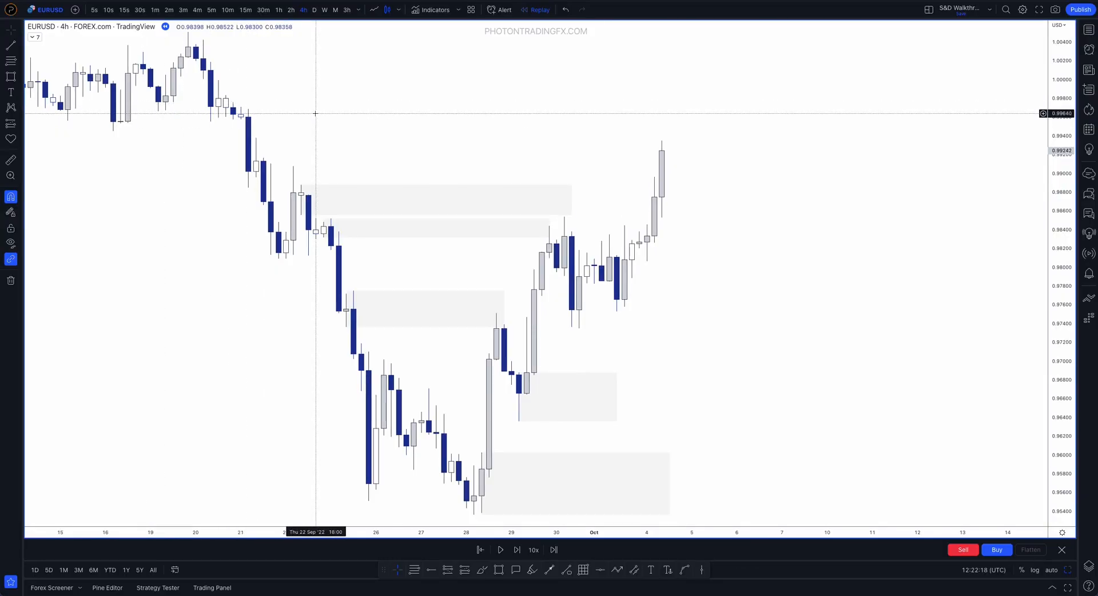
key(shift+Right)
key(shift+Right)
key(shift+Right)
key(shift+Right)
key(shift+Right)
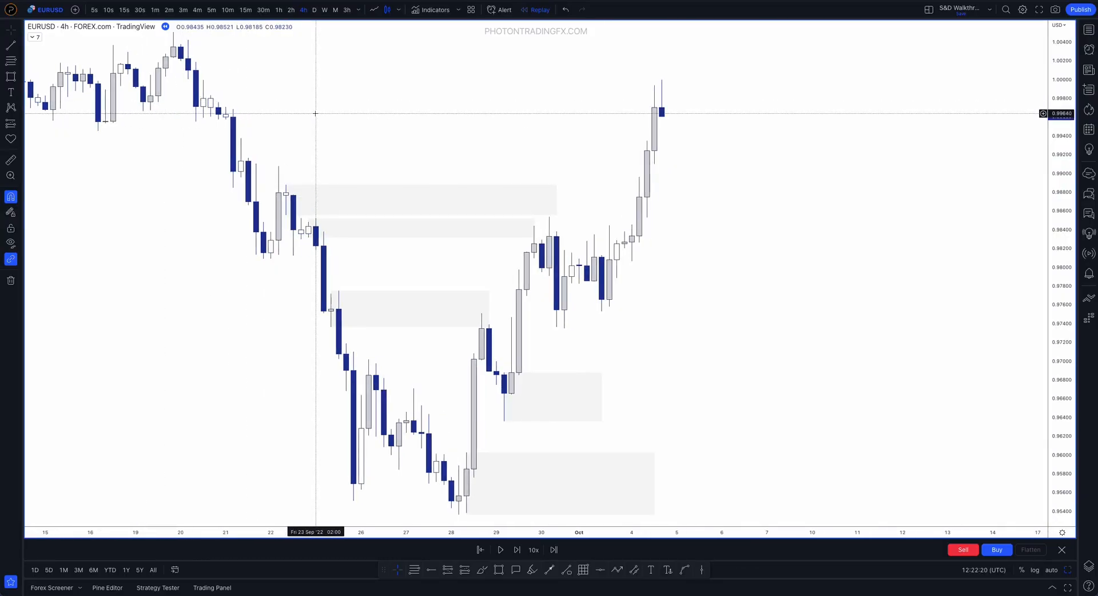
Continue the replay candle by candle to about 11 October, keeping the late September zones in view
key(shift+Right)
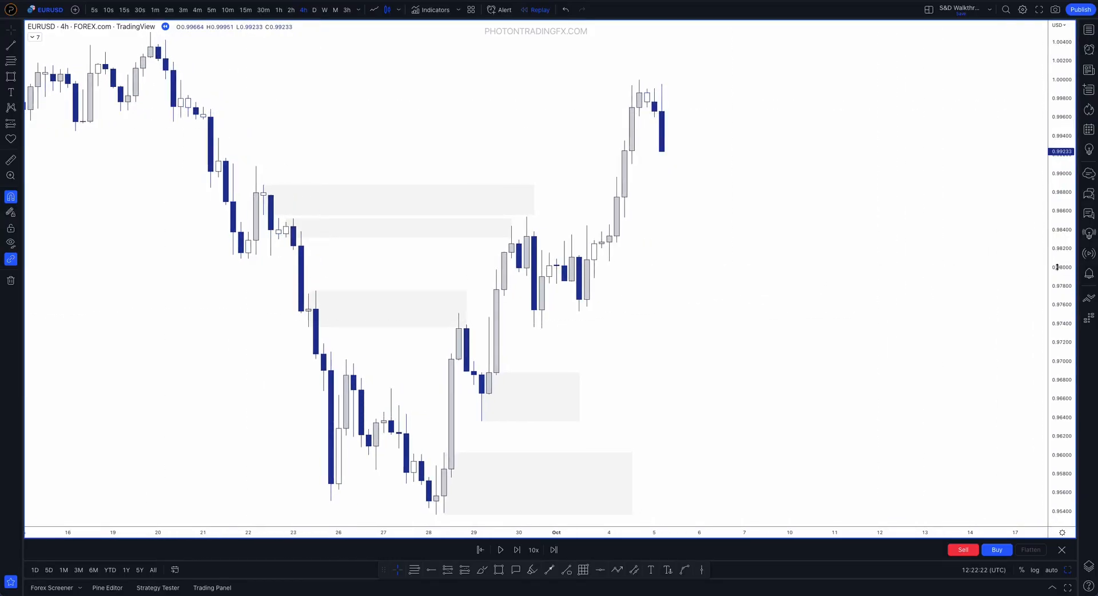
scroll(919, 392, down, 5)
key(shift+Right)
key(shift+Right)
key(shift+Right)
key(shift+Right)
key(shift+Right)
key(shift+Right)
key(shift+Right)
key(shift+Right)
key(shift+Right)
key(shift+Right)
key(shift+Right)
key(shift+Right)
key(shift+Right)
key(shift+Right)
key(shift+Right)
key(shift+Right)
key(shift+Right)
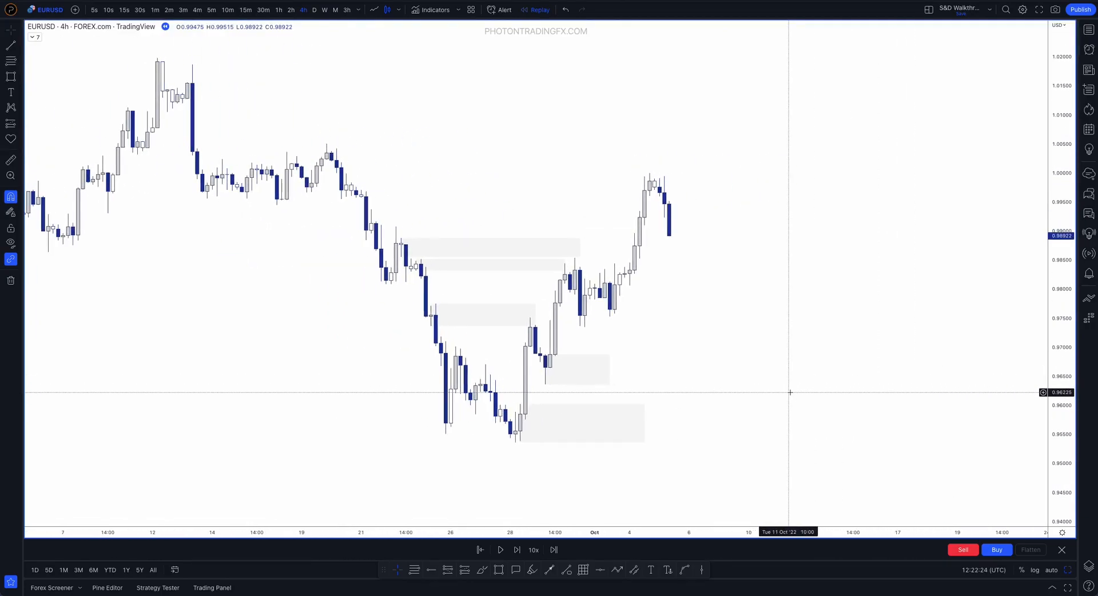
Advance the replay to about 13 October, trace the rally into early October with a brush stroke, and undo the stroke
key(shift+Right)
key(shift+Right)
key(shift+Right)
key(shift+Right)
key(shift+Right)
key(shift+Right)
key(shift+Right)
key(shift+Right)
key(shift+Right)
key(shift+Right)
key(shift+Right)
key(shift+Right)
key(shift+Right)
key(shift+Right)
key(shift+Right)
key(shift+Right)
key(shift+Right)
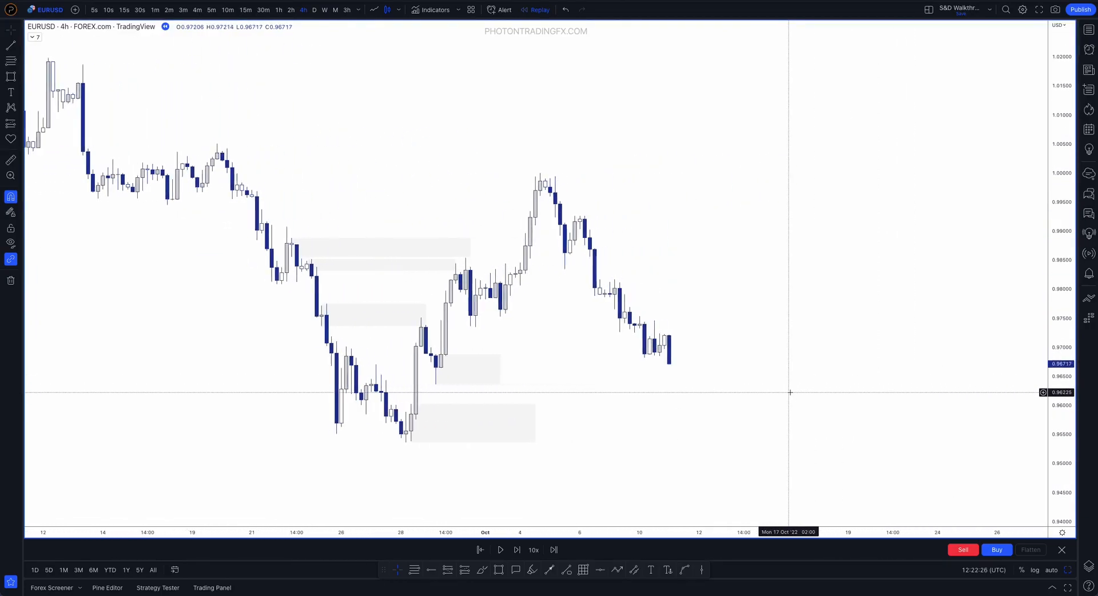
key(shift+Right)
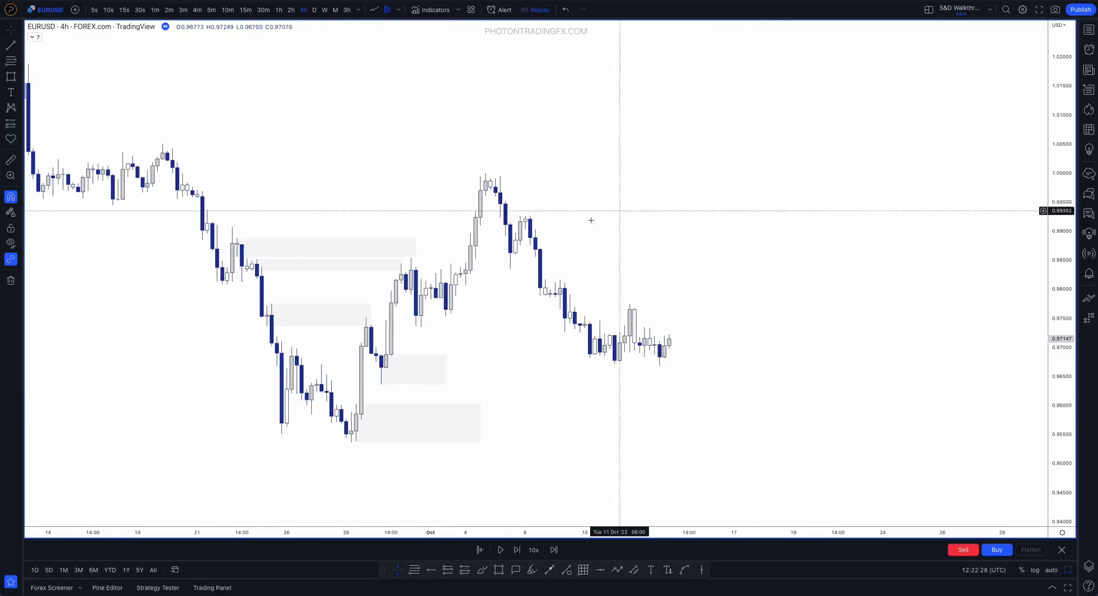
click(483, 570)
mouse_move(398, 327)
mouse_down()
mouse_move(411, 258)
mouse_move(451, 316)
mouse_move(496, 176)
mouse_up()
key(ctrl+z)
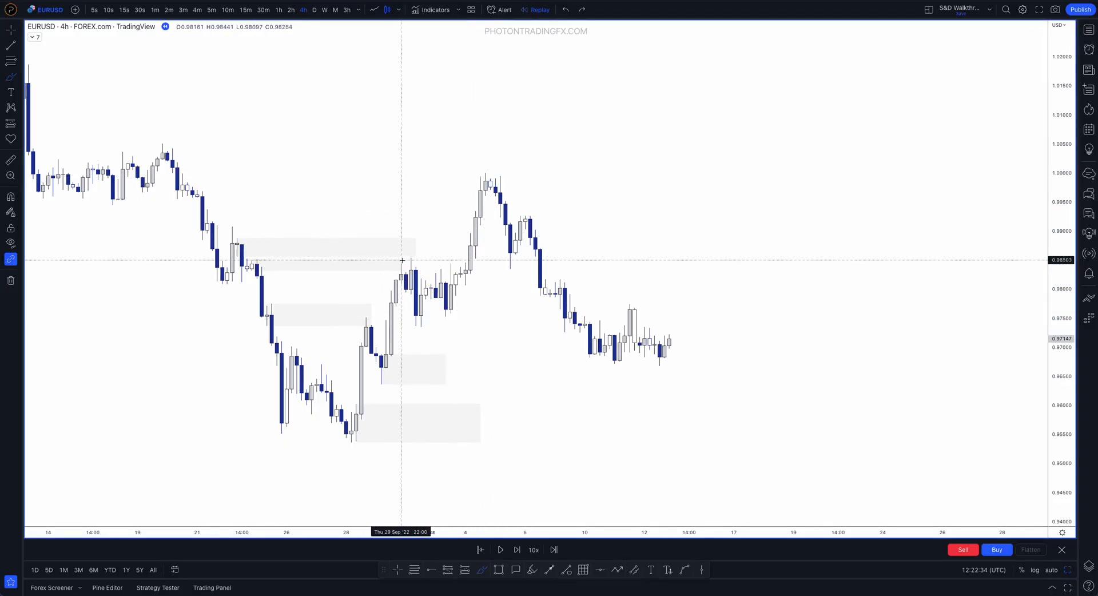
Draw a zone from the 30 September 06:00 candle between 0.98540 and 0.97349, and extend it to 6 October
click(500, 570)
click(412, 259)
click(486, 326)
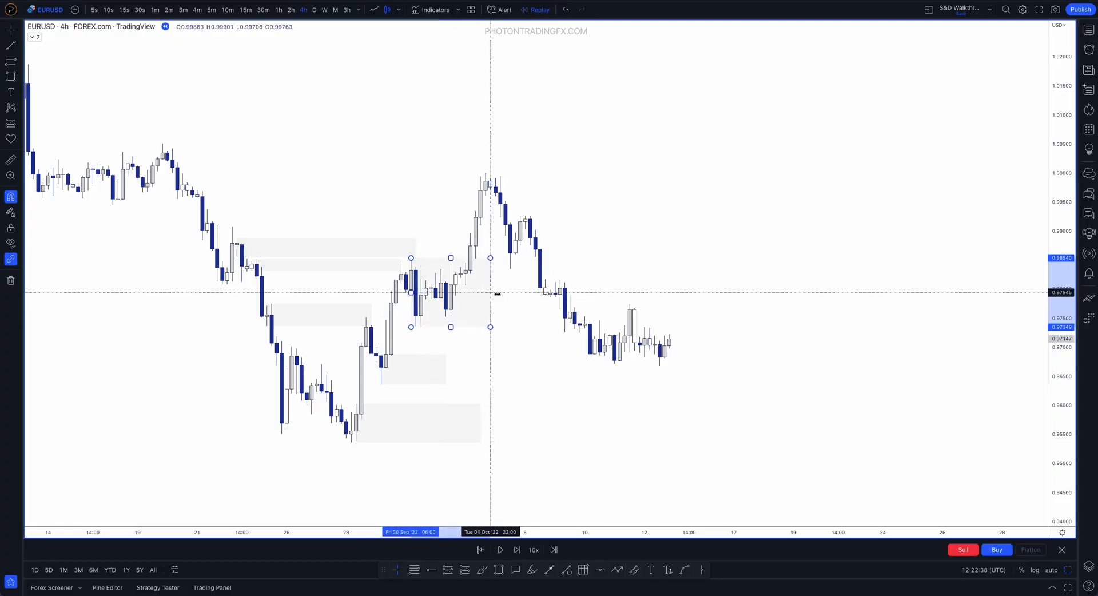
drag(532, 294, 532, 293)
click(576, 214)
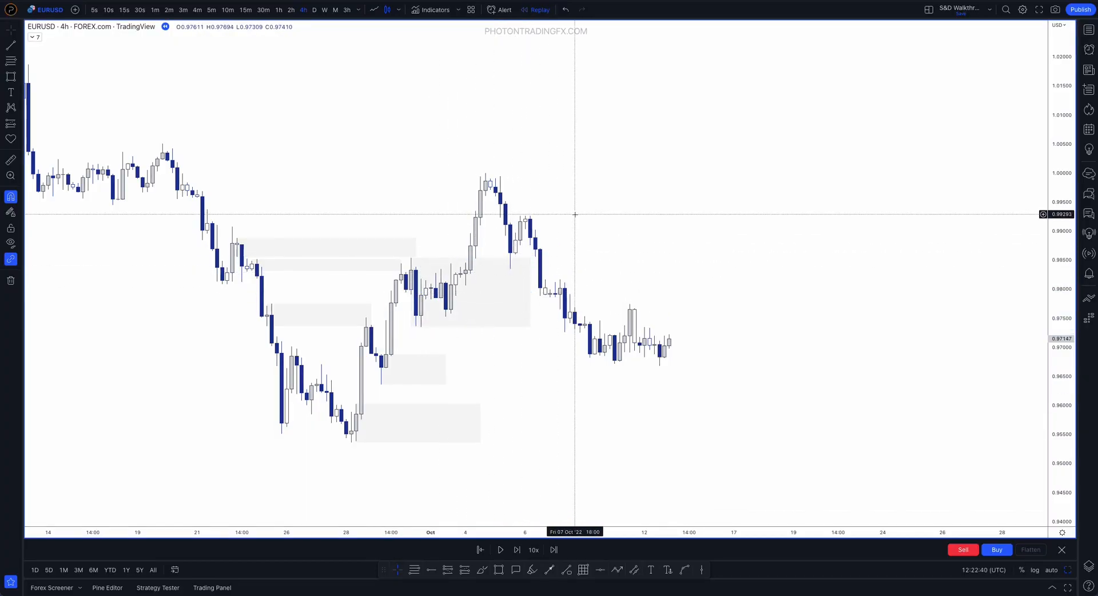
click(499, 569)
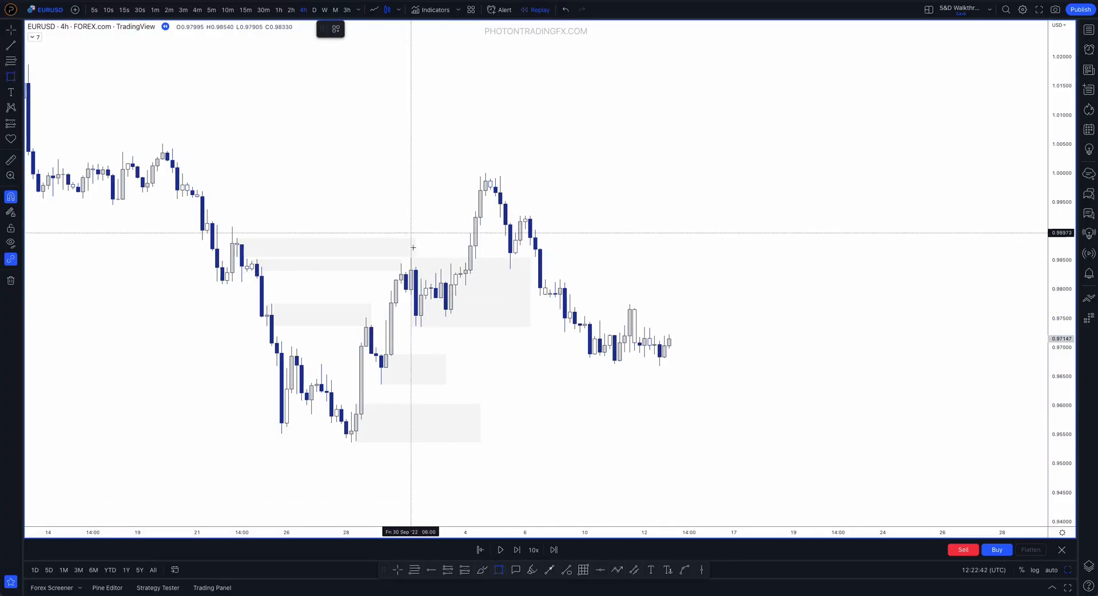
key(Escape)
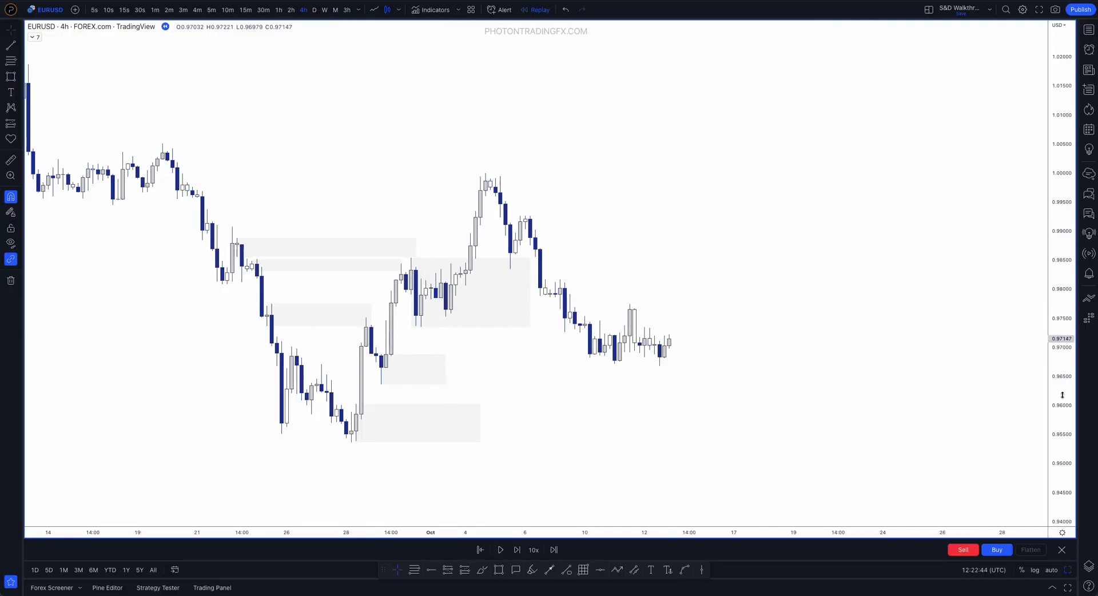
Shorten the 30 September zone so it ends at 5 October 18:00, and delete it
scroll(944, 269, up, 3)
scroll(806, 213, up, 5)
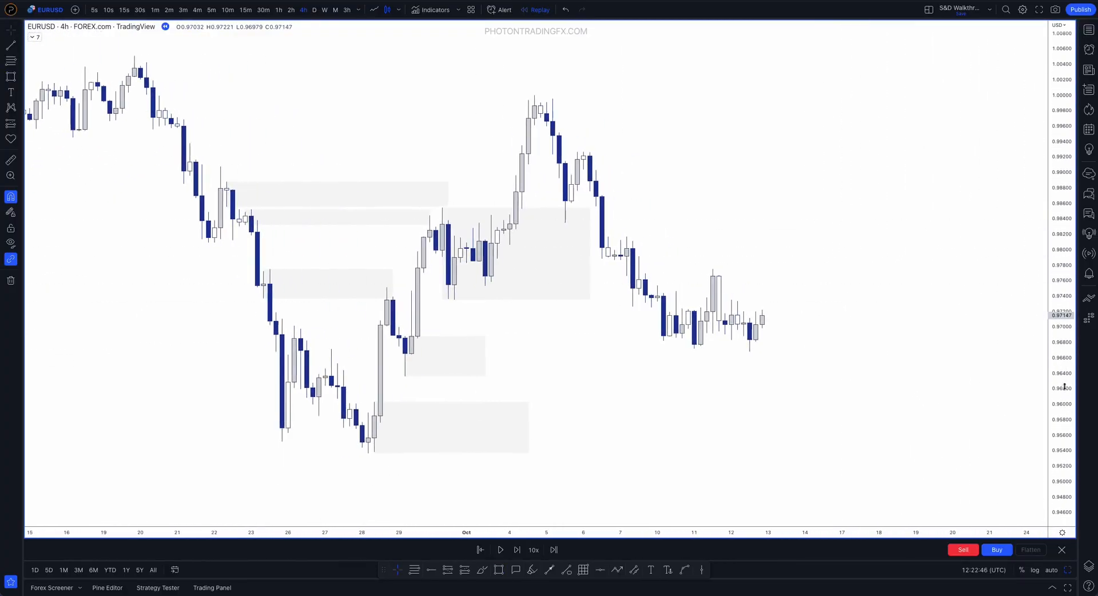
scroll(656, 136, up, 1)
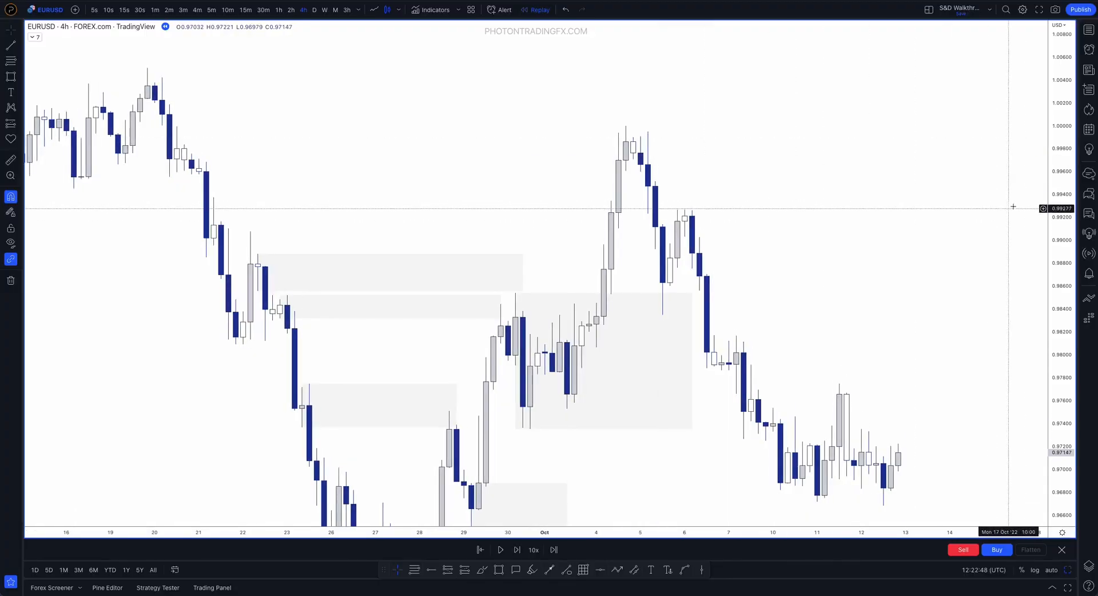
drag(1064, 184, 1065, 248)
drag(809, 238, 799, 198)
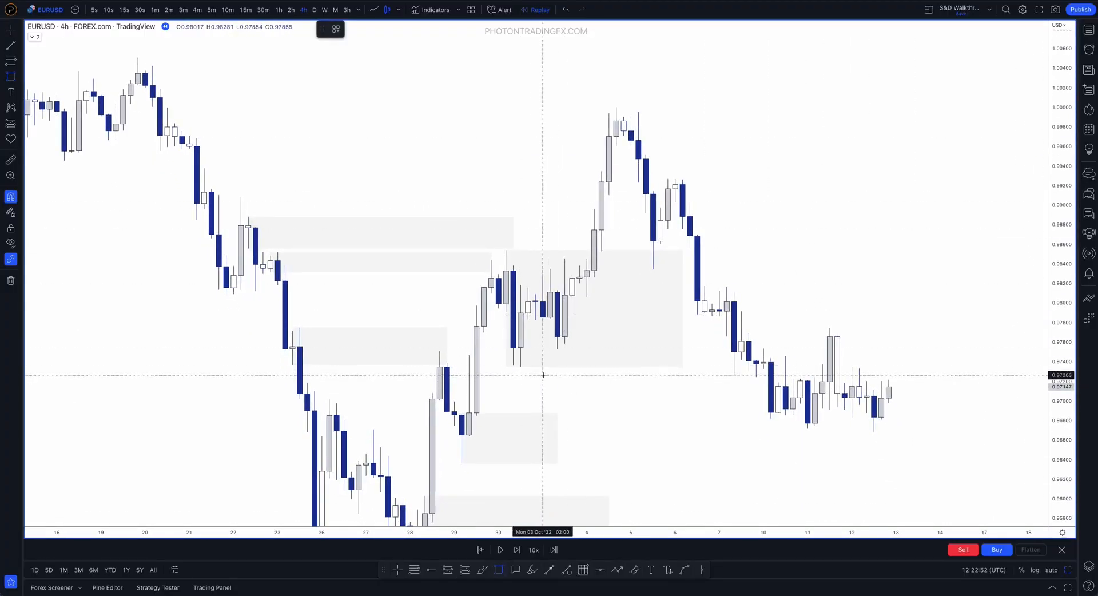
click(683, 308)
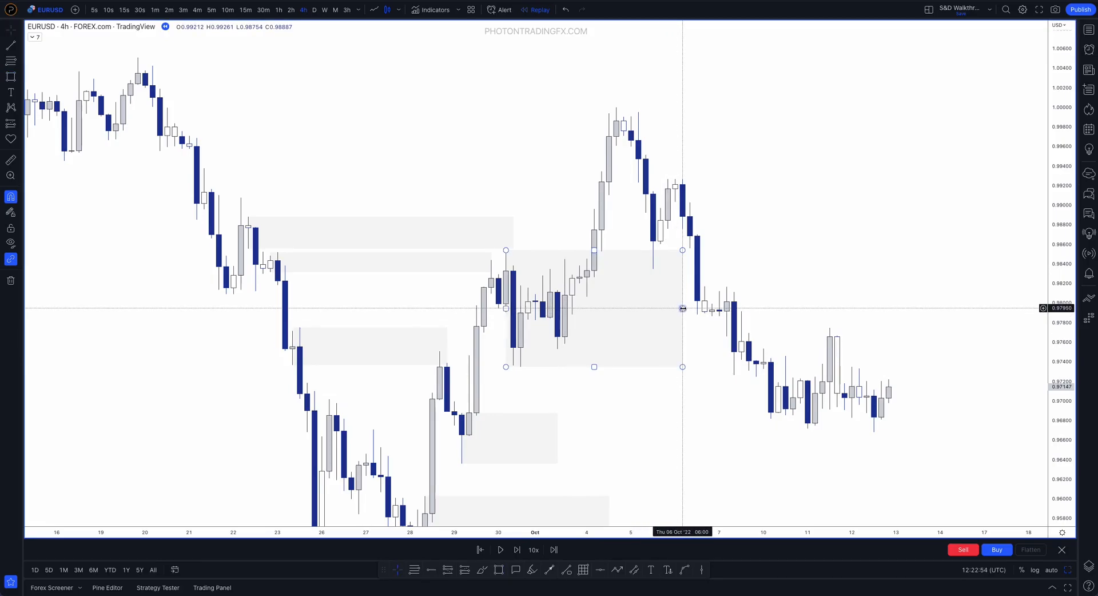
drag(683, 308, 661, 304)
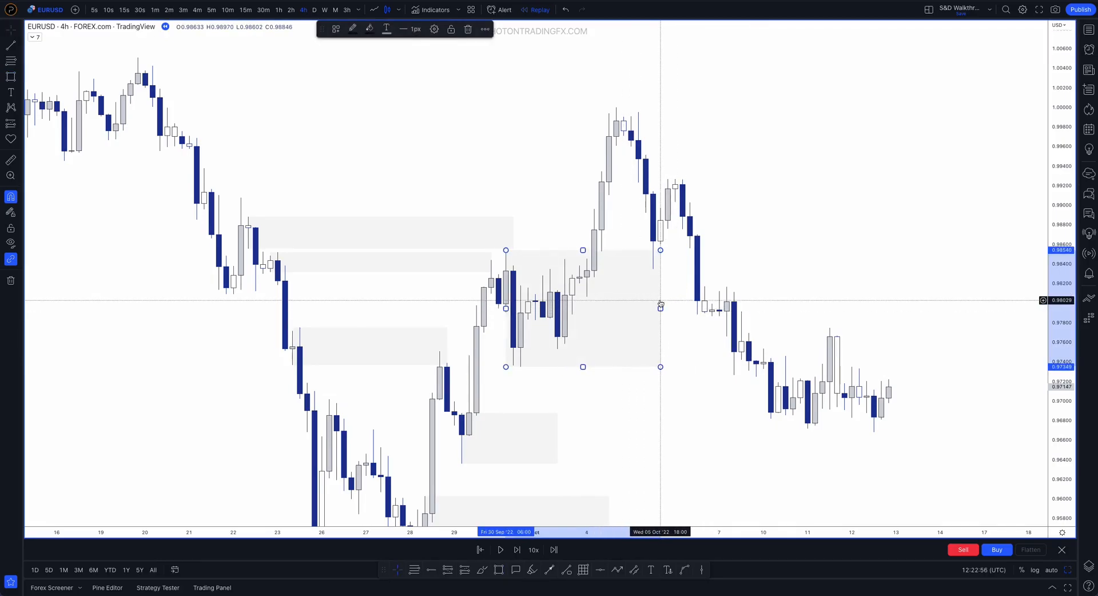
key(Delete)
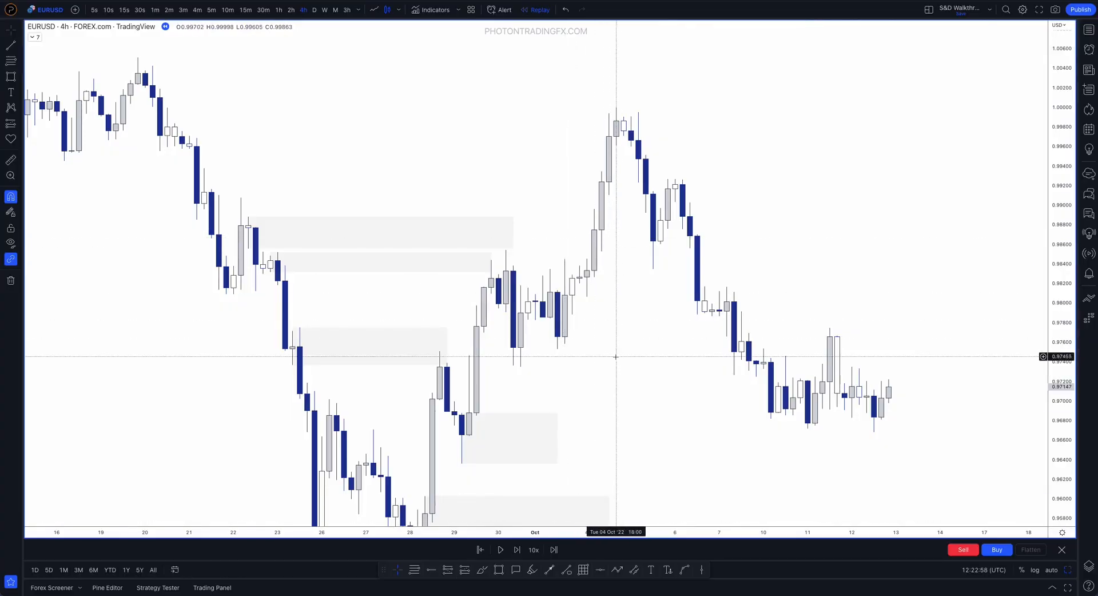
Rewind the replay to the 5 October 10:00 candle
click(481, 551)
click(653, 294)
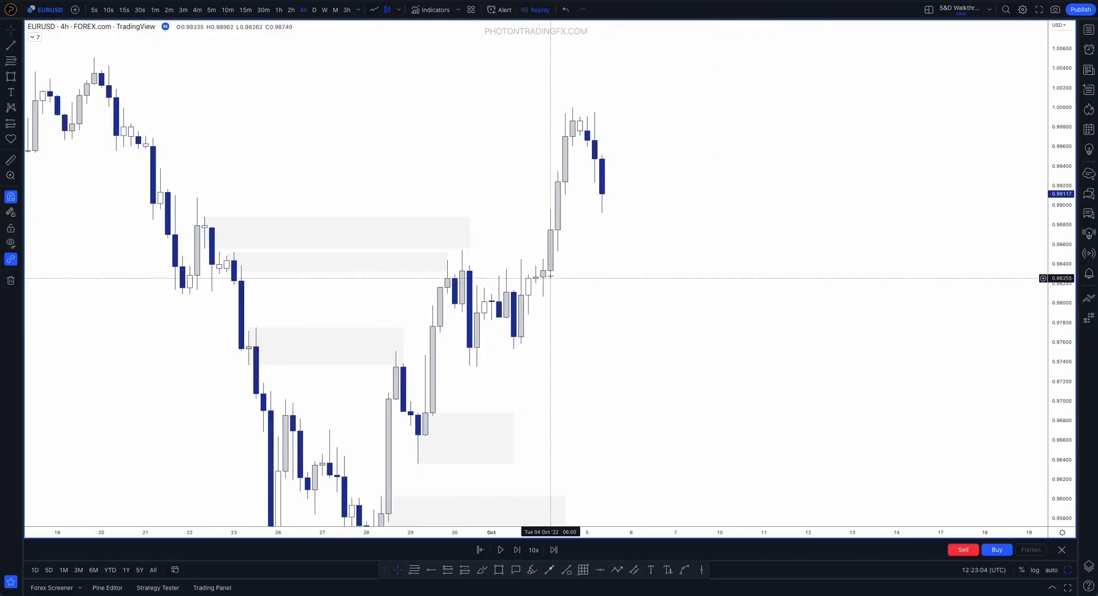
Sketch levels at the 30 September high and low plus a dip-and-rally path with the brush, and undo the strokes
click(483, 570)
drag(463, 251, 691, 247)
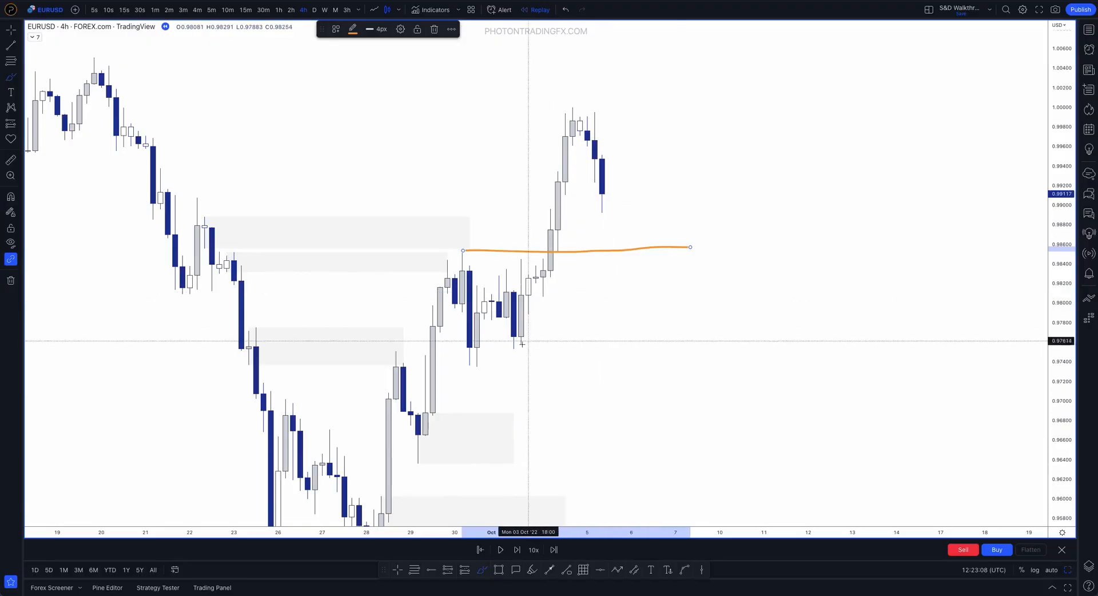
drag(478, 364, 654, 361)
drag(602, 194, 736, 92)
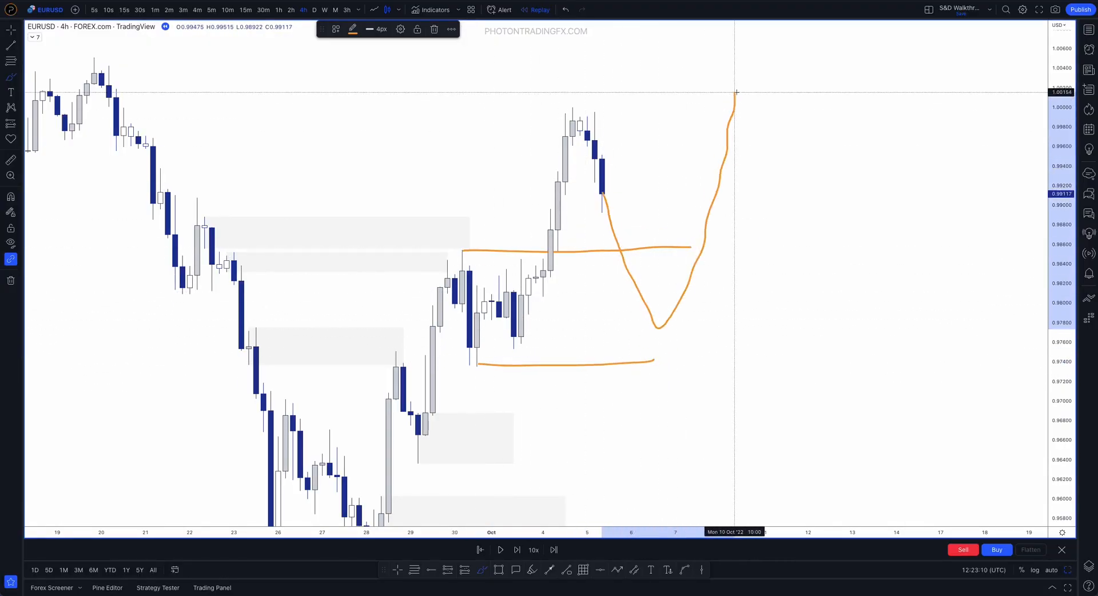
key(ctrl+z)
key(ctrl+z)
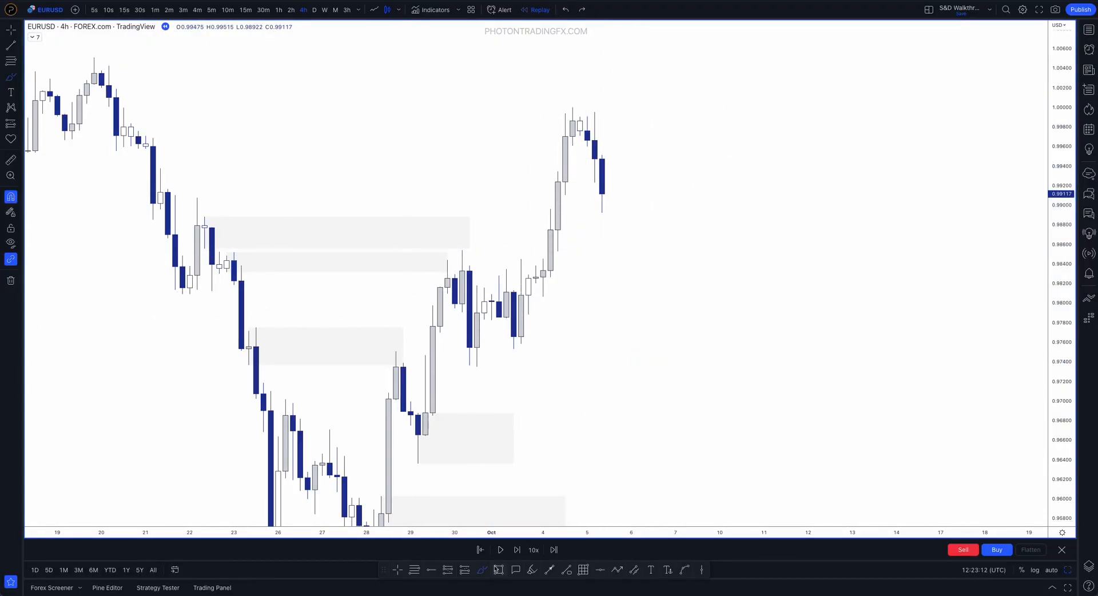
Draw a zone on the 30 September pullback, refit it to the 14:00 candle, and shorten it to 3 October 22:00
key(alt+shift+r)
drag(466, 251, 476, 358)
drag(477, 309, 749, 309)
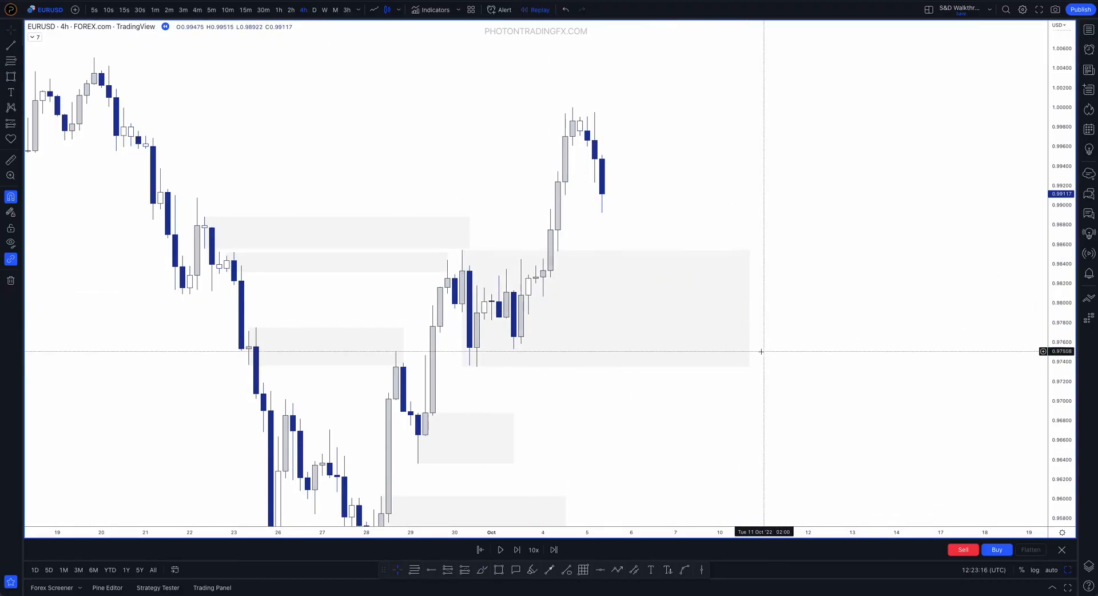
click(463, 250)
drag(463, 250, 477, 285)
drag(750, 327, 536, 326)
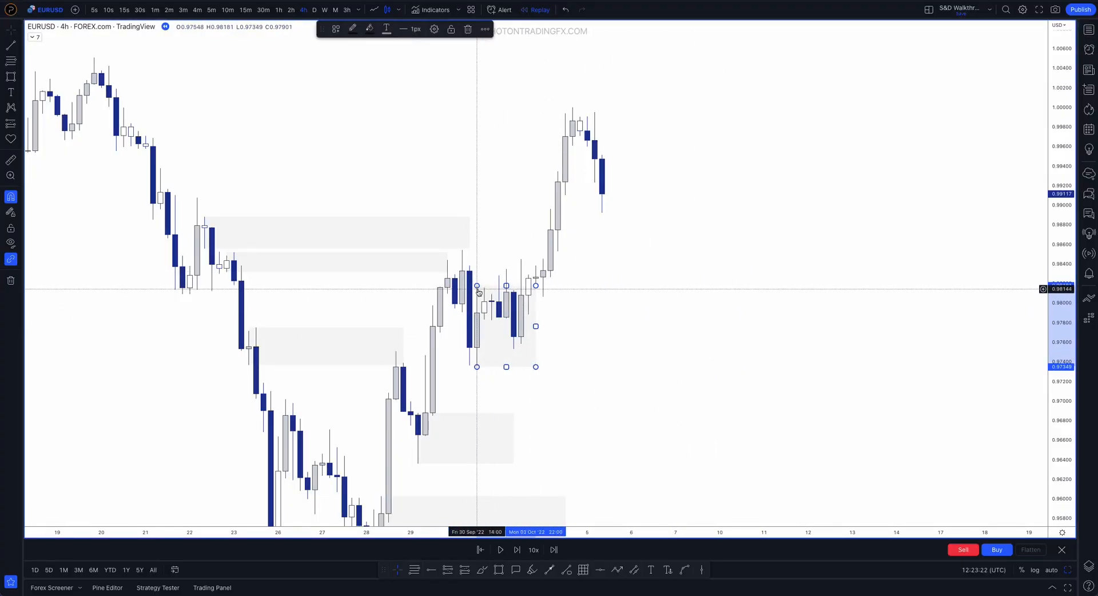
Refit the zone to the 3 October 14:00 candle from 0.98447 to 0.97581, and extend it to 5 October 18:00
drag(478, 286, 522, 293)
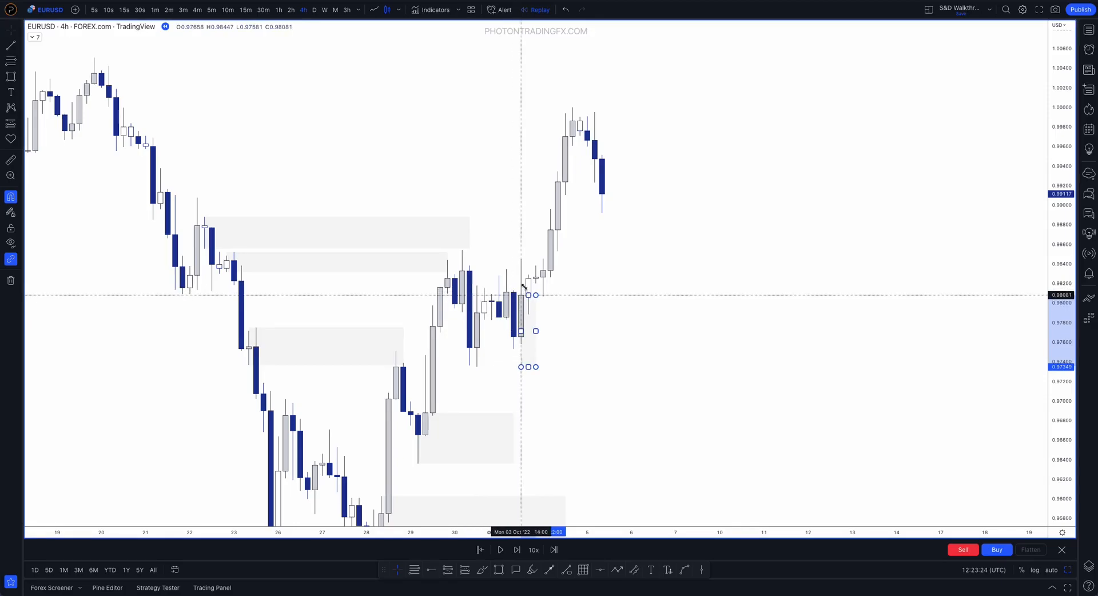
drag(521, 367, 521, 344)
drag(537, 302, 616, 302)
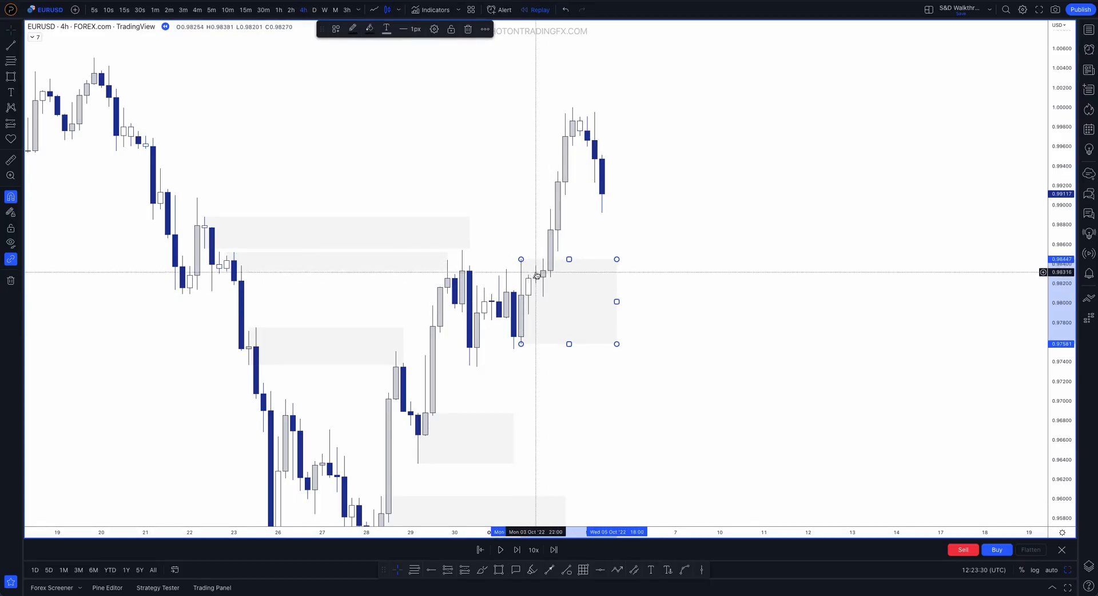
Refit the zone to the 3 October 18:00 candle from 0.98291 to 0.97883, and move it to the 22:00 candle with its top at 0.98381
drag(521, 259, 528, 274)
drag(528, 344, 528, 314)
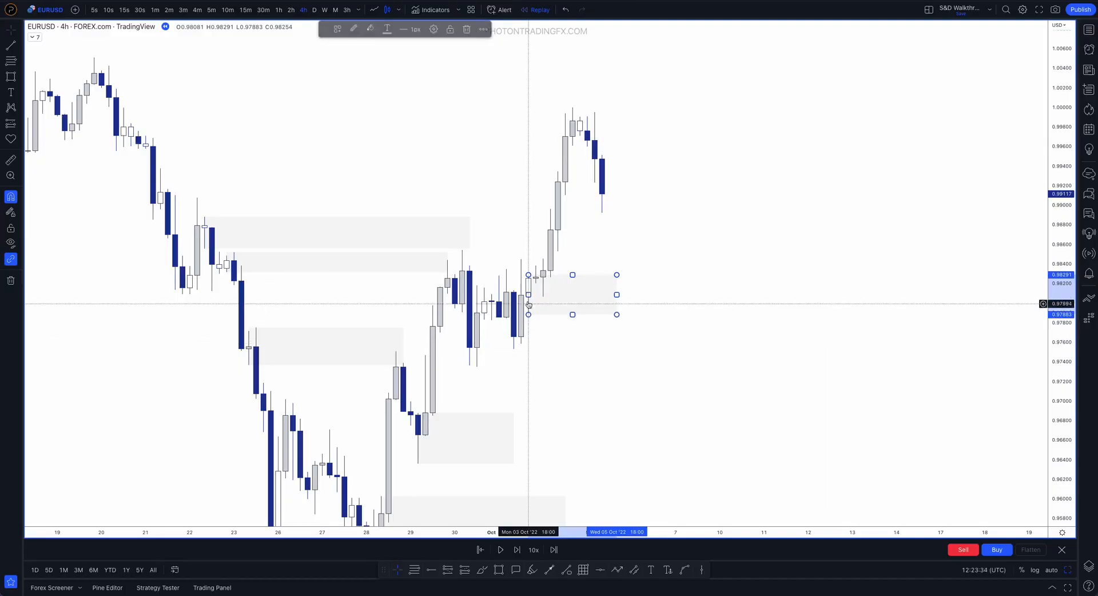
drag(528, 275, 536, 266)
drag(536, 314, 536, 311)
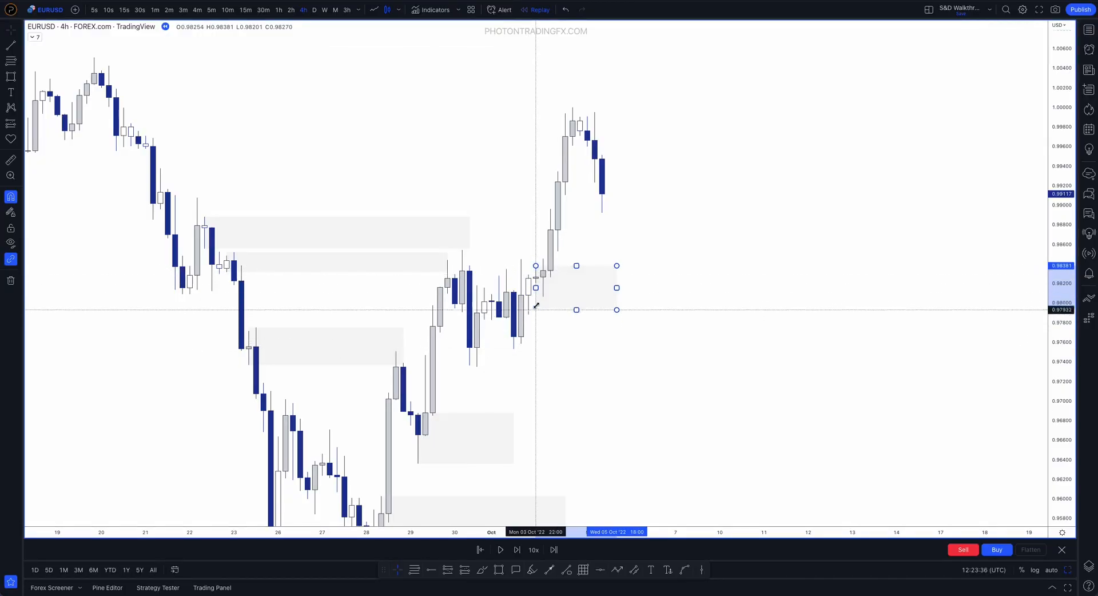
Refit the zone to the 4 October 02:00 candle from 0.98455 to 0.98063, and extend it to 6 October 18:00
drag(535, 266, 543, 297)
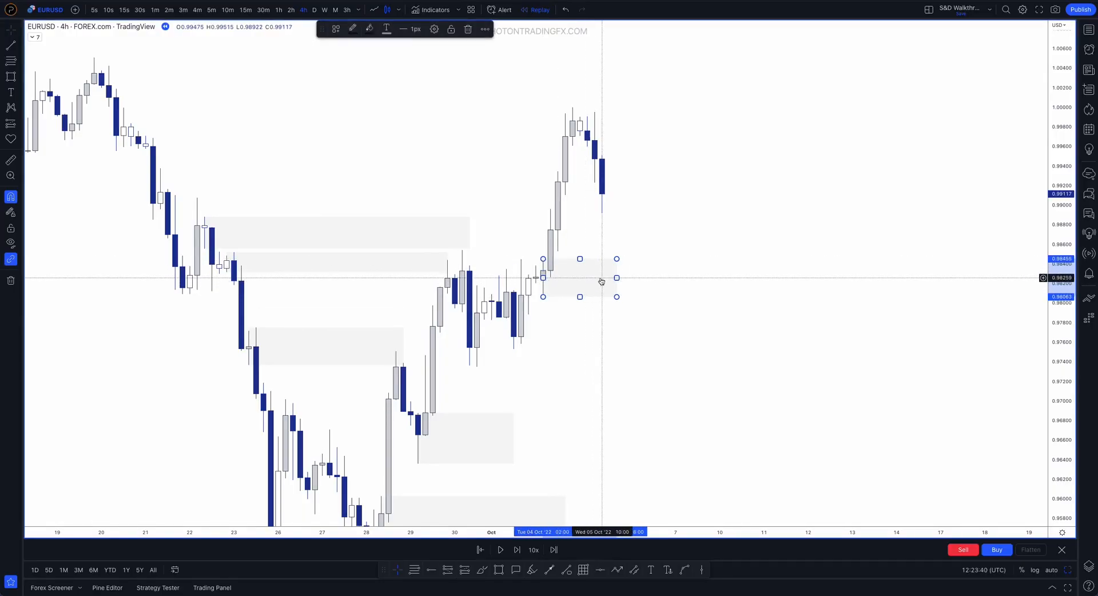
drag(618, 278, 661, 279)
click(530, 314)
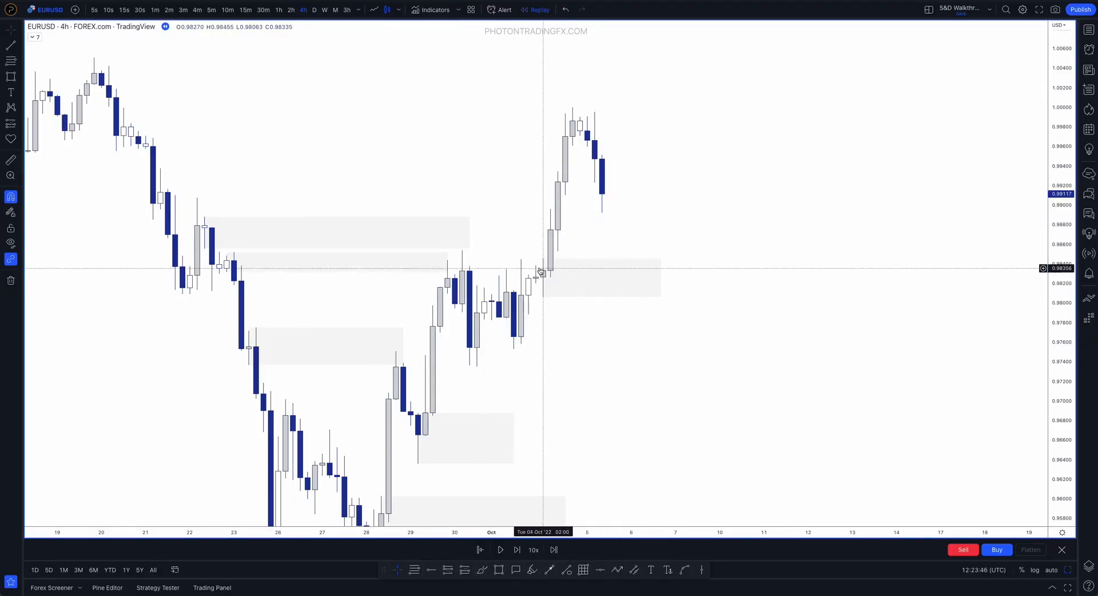
Highlight the 4 October 02:00 candle's range, the move above it and its body with brush strokes, and undo each mark
click(482, 570)
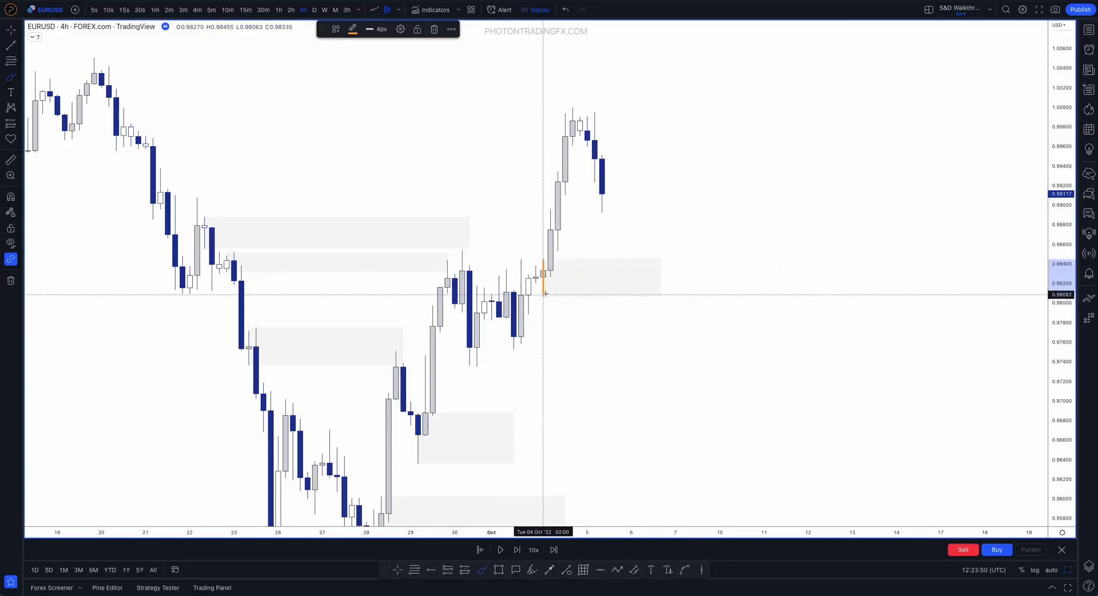
key(ctrl+z)
drag(541, 282, 551, 216)
key(ctrl+z)
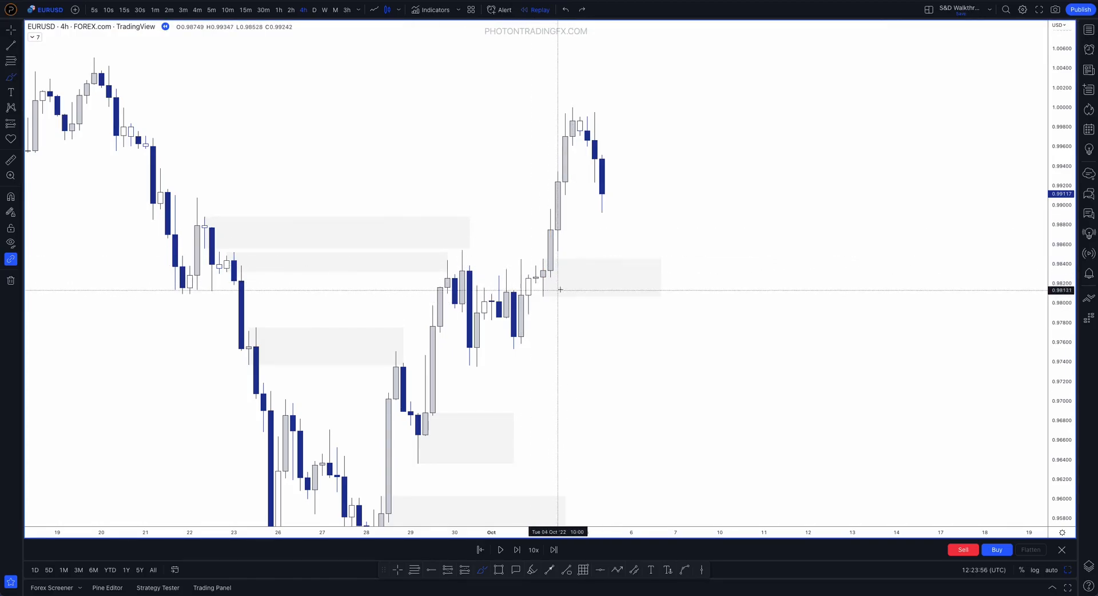
mouse_move(539, 268)
mouse_down()
mouse_move(549, 281)
mouse_move(543, 271)
mouse_up()
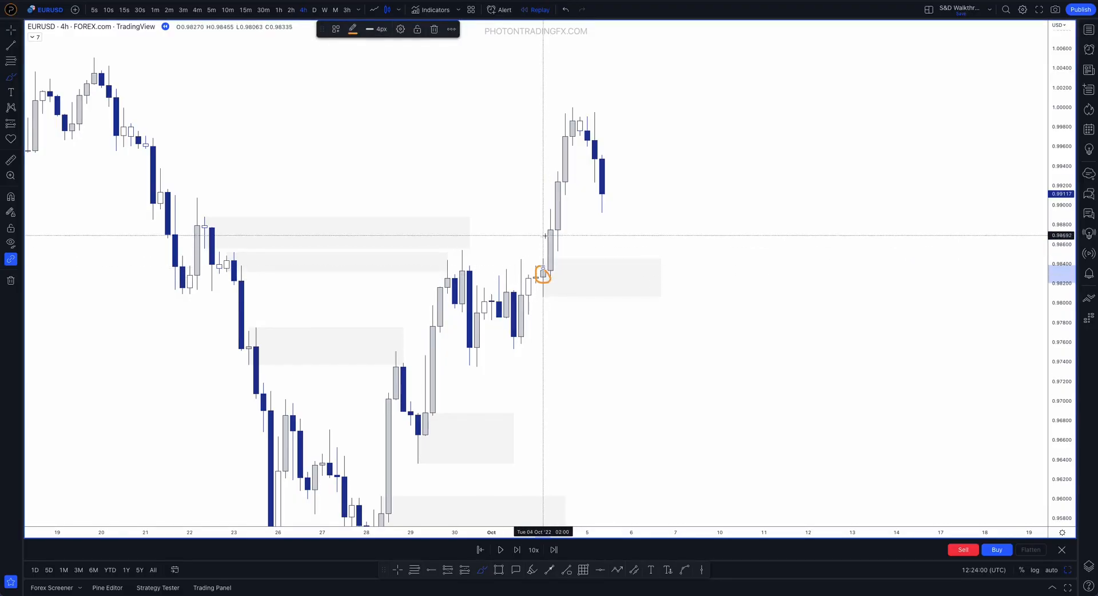
mouse_move(425, 413)
mouse_down()
mouse_move(410, 428)
mouse_move(422, 417)
mouse_up()
key(ctrl+z)
key(ctrl+z)
Switch the chart to the 3-hour interval and lower the 4 October zone's top to the 01:00 candle's high
text(3h)
key(Return)
click(514, 275)
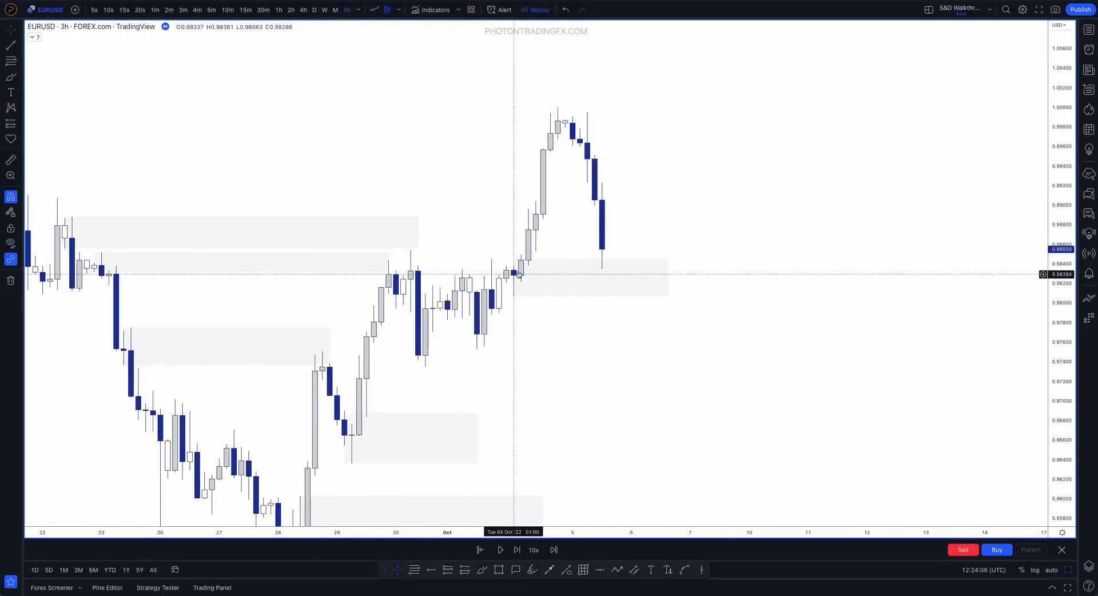
click(515, 261)
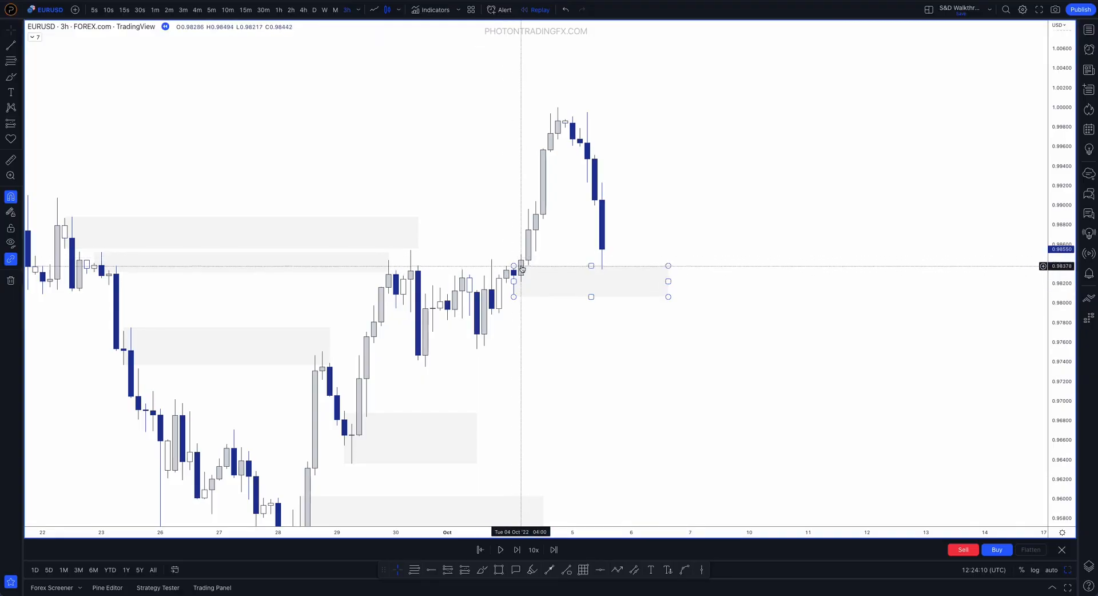
Return the chart to the 4-hour interval and raise the 4 October zone's top to 0.98455
text(4H)
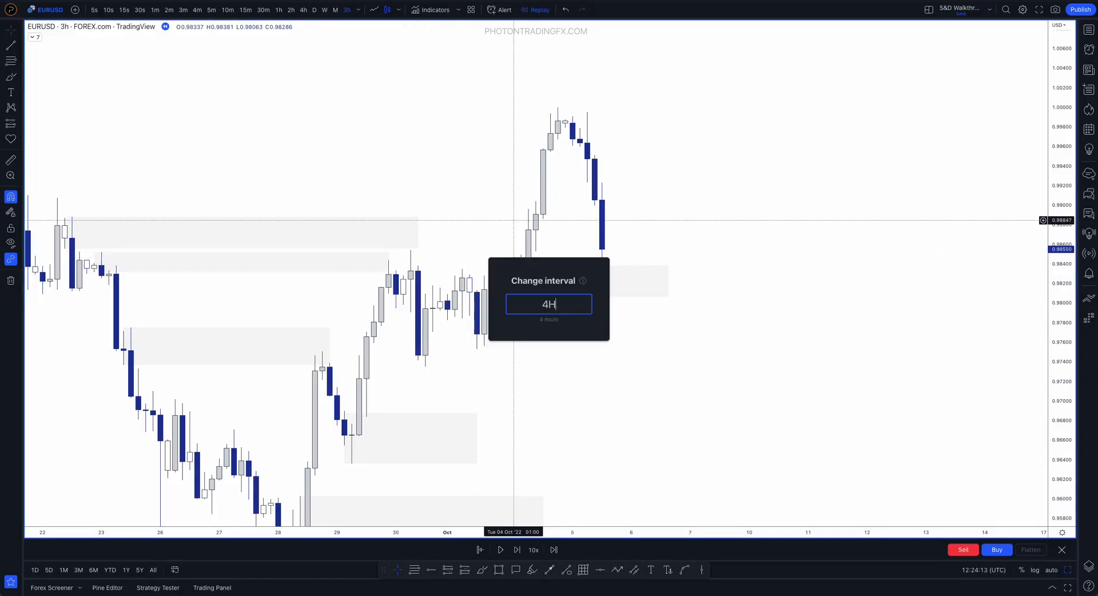
key(Return)
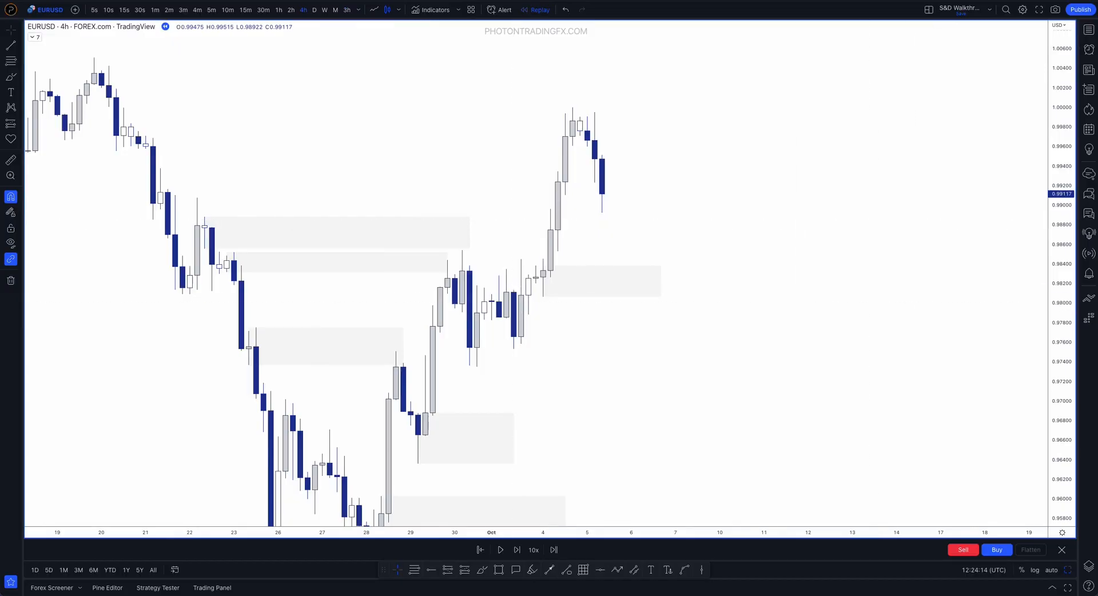
scroll(789, 319, down, 5)
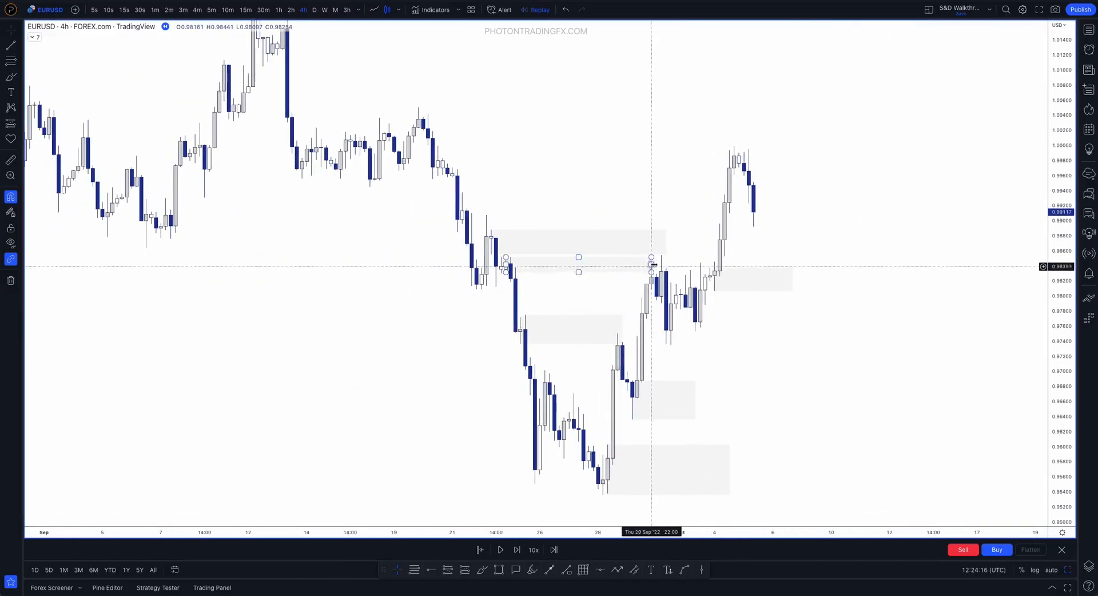
drag(715, 268, 715, 258)
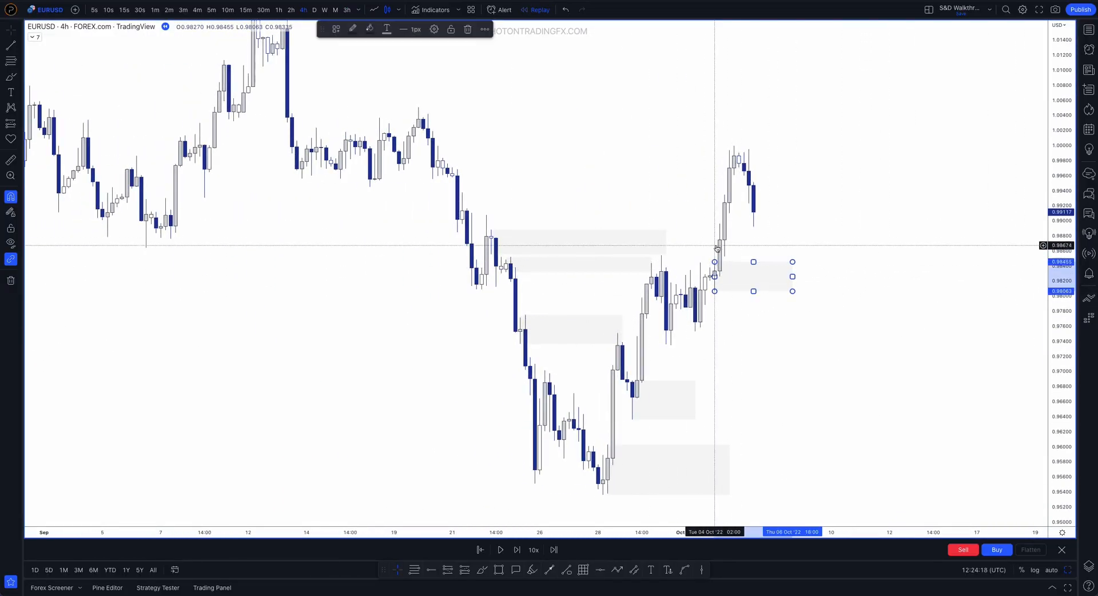
click(710, 255)
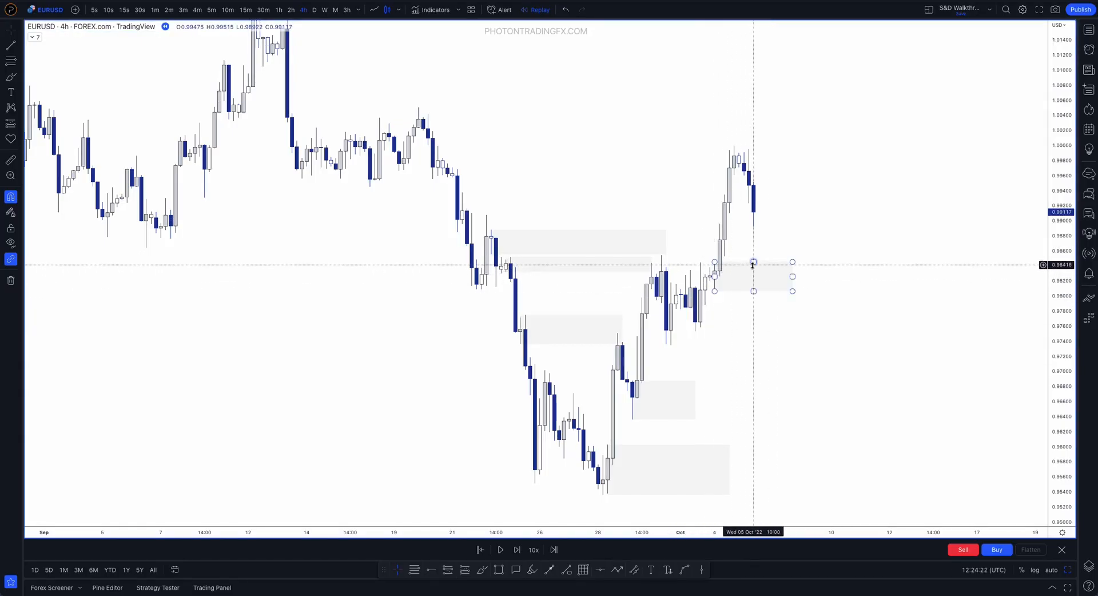
drag(757, 252, 715, 252)
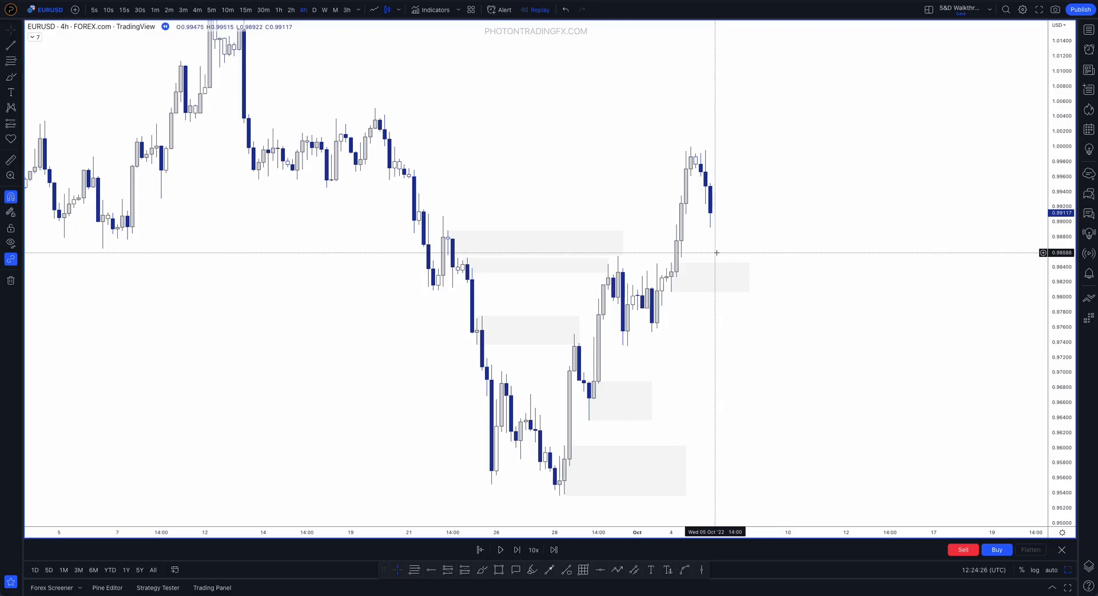
Advance the replay candle by candle to 6 October and shorten the 4 October zone to end at 5 October 22:00
key(shift+Right)
key(shift+Right)
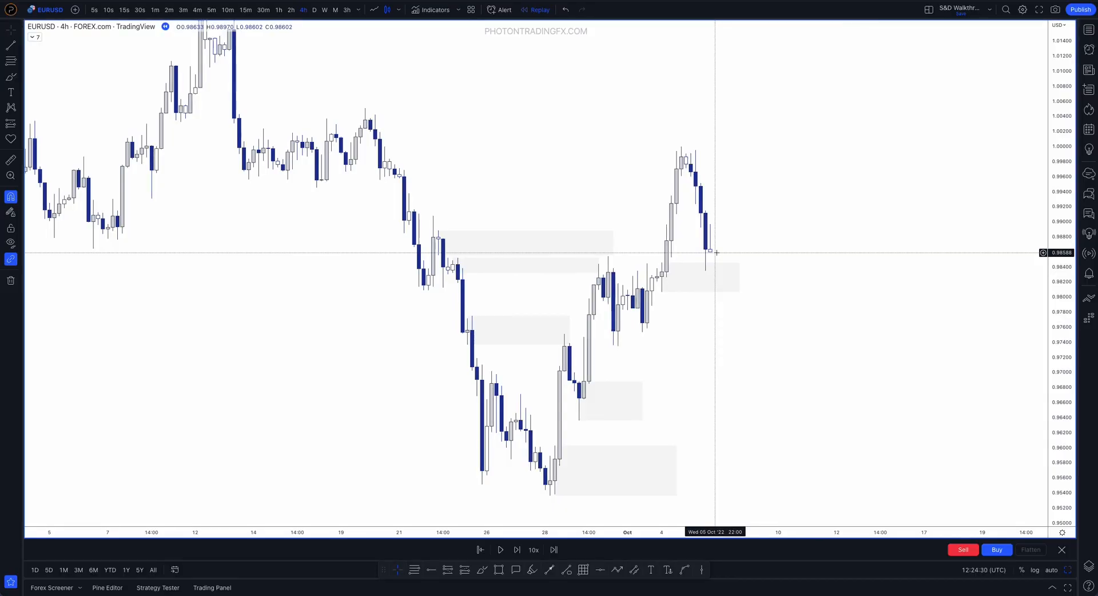
drag(740, 277, 715, 278)
click(748, 259)
key(shift+Right)
key(shift+Right)
key(shift+Right)
key(shift+Right)
key(shift+Right)
key(shift+Right)
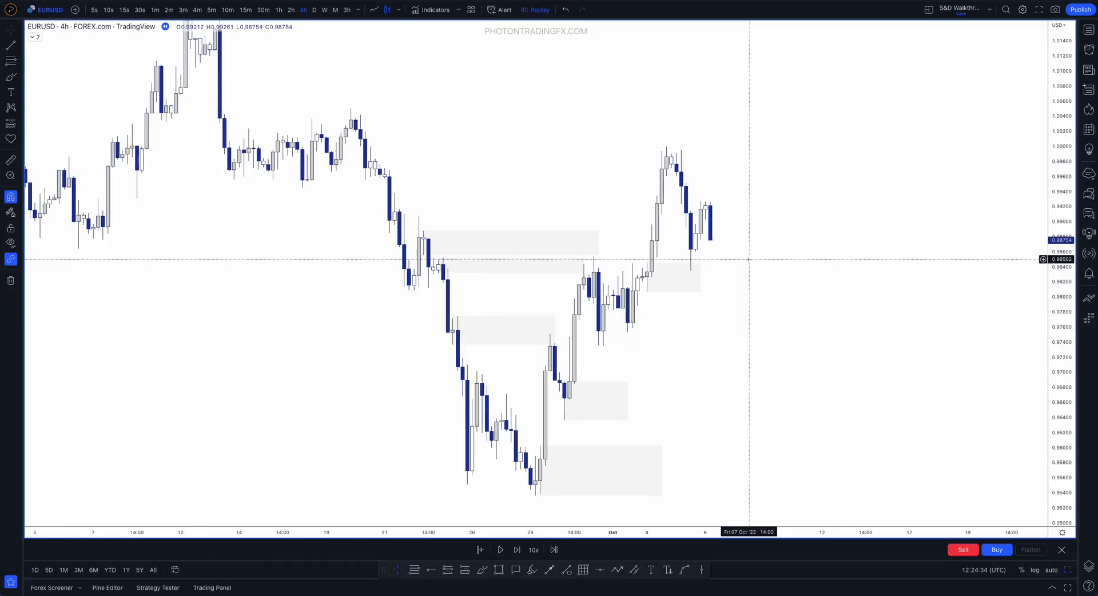
Mark the October decline with a brush stroke and undo the mark
click(483, 569)
mouse_move(667, 203)
mouse_down()
mouse_move(681, 270)
mouse_move(694, 199)
mouse_move(720, 324)
mouse_up()
key(ctrl+z)
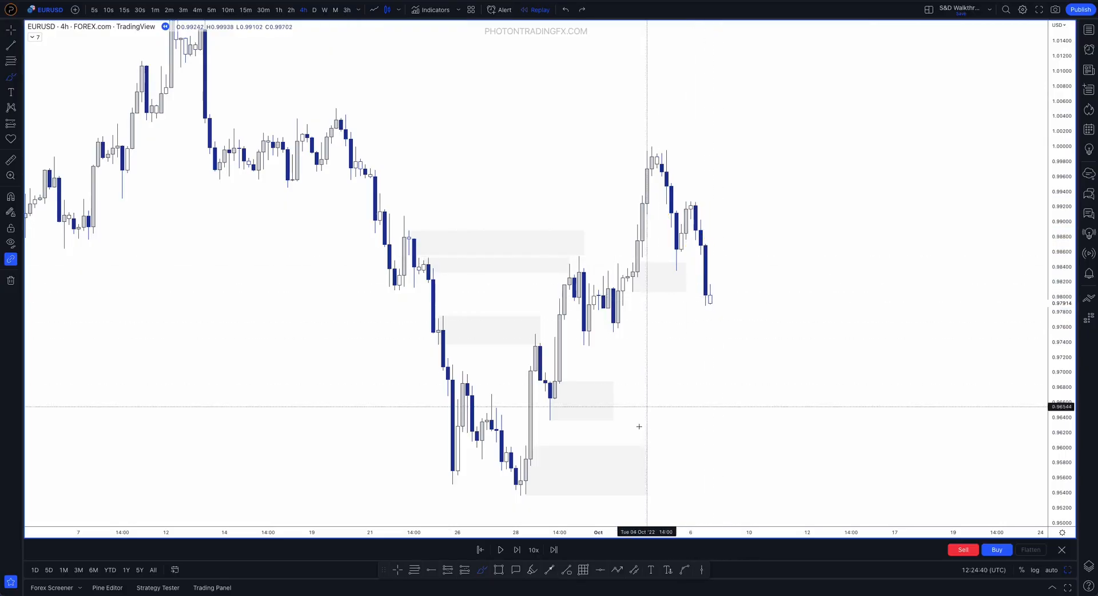
Draw a zone from the 5 October low to the 6 October high, and refit it to the 6 October 02:00 candle down to 0.99033
click(499, 569)
mouse_move(677, 271)
mouse_down()
mouse_move(696, 202)
mouse_move(784, 237)
mouse_up()
click(774, 178)
scroll(773, 180, right, 3)
click(584, 272)
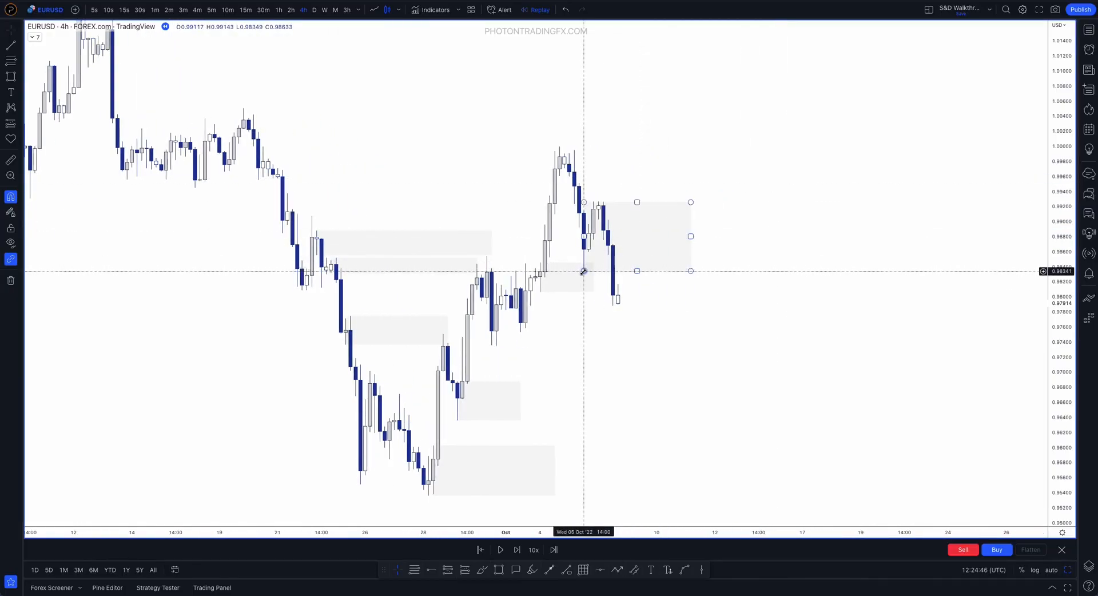
drag(584, 271, 606, 219)
click(665, 259)
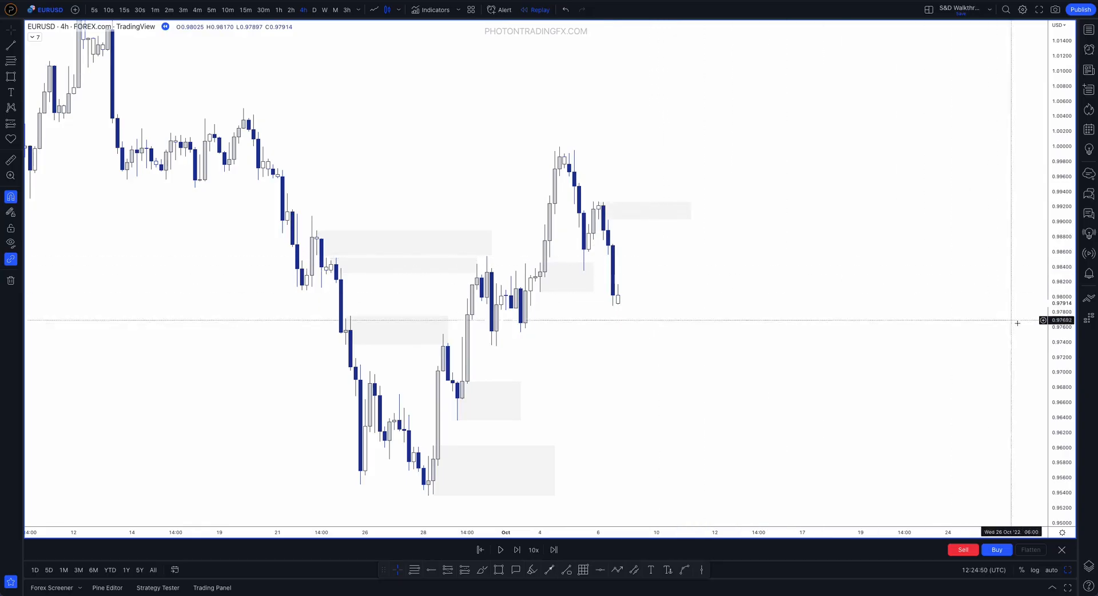
Lower the 6 October zone's bottom to the 06:00 candle's low at 0.98754 and extend the zone to 12 October 02:00
scroll(659, 135, up, 3)
scroll(659, 134, up, 1)
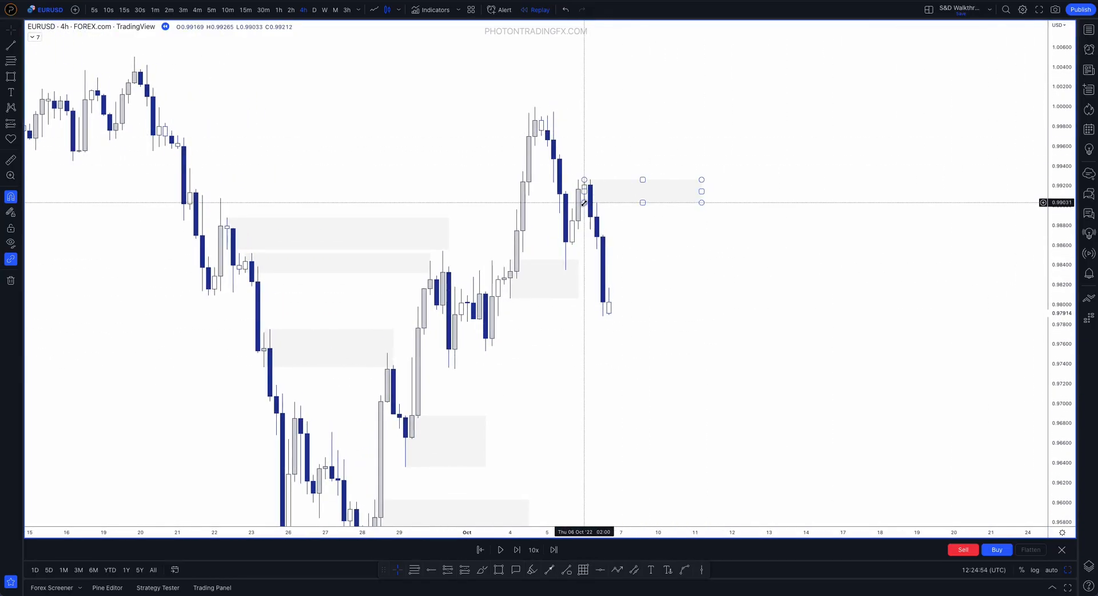
drag(583, 221, 578, 228)
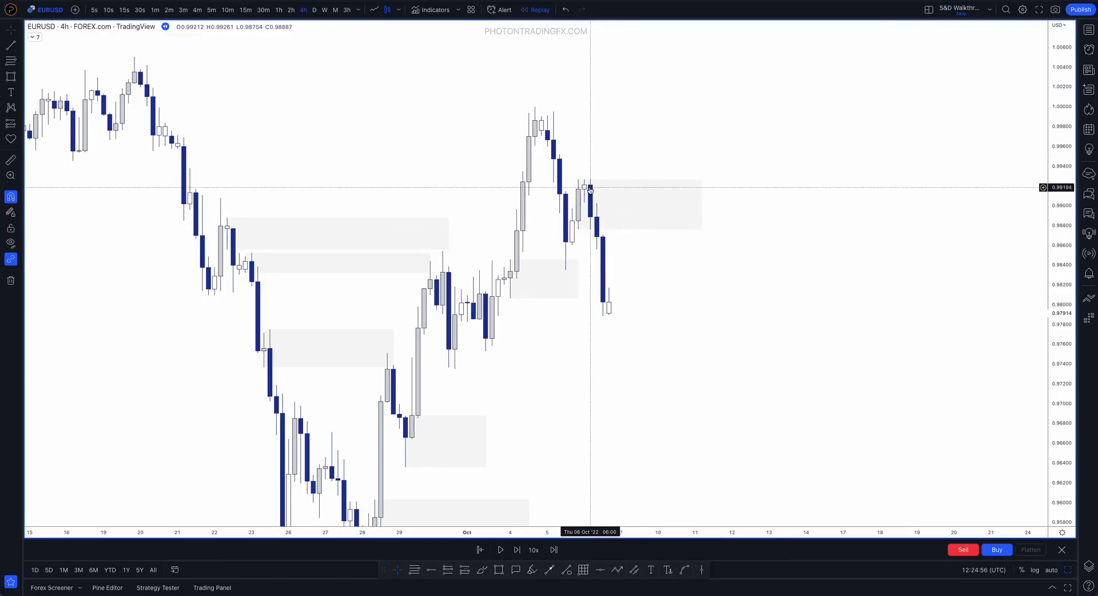
drag(701, 204, 731, 205)
click(681, 173)
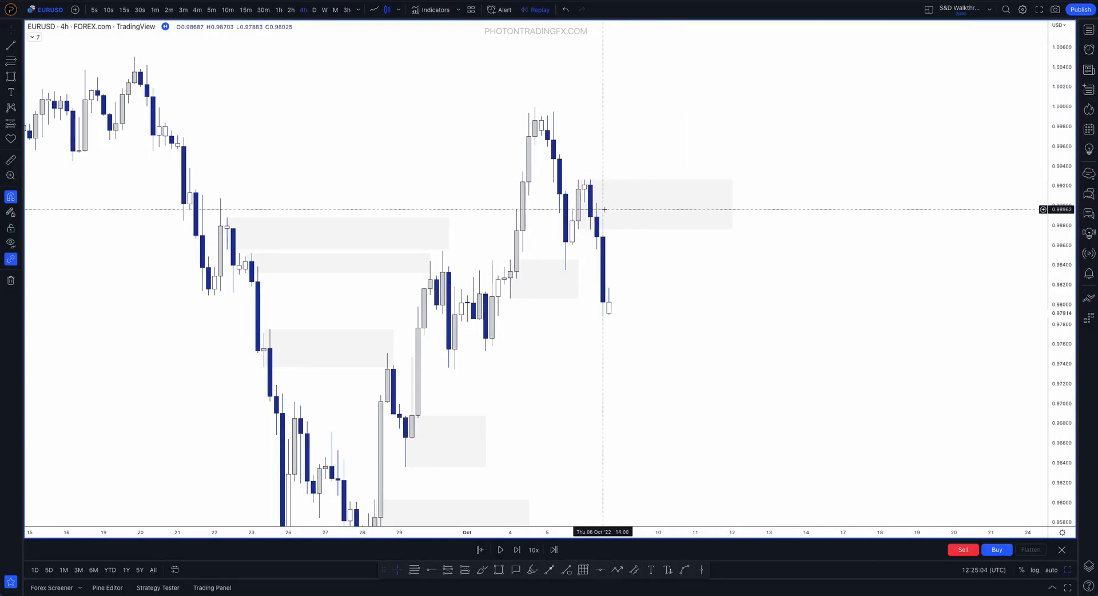
Refit the 6 October zone to the 02:00 candle, raising its bottom to 0.99033
mouse_move(599, 229)
mouse_down()
mouse_move(579, 230)
mouse_move(584, 201)
mouse_up()
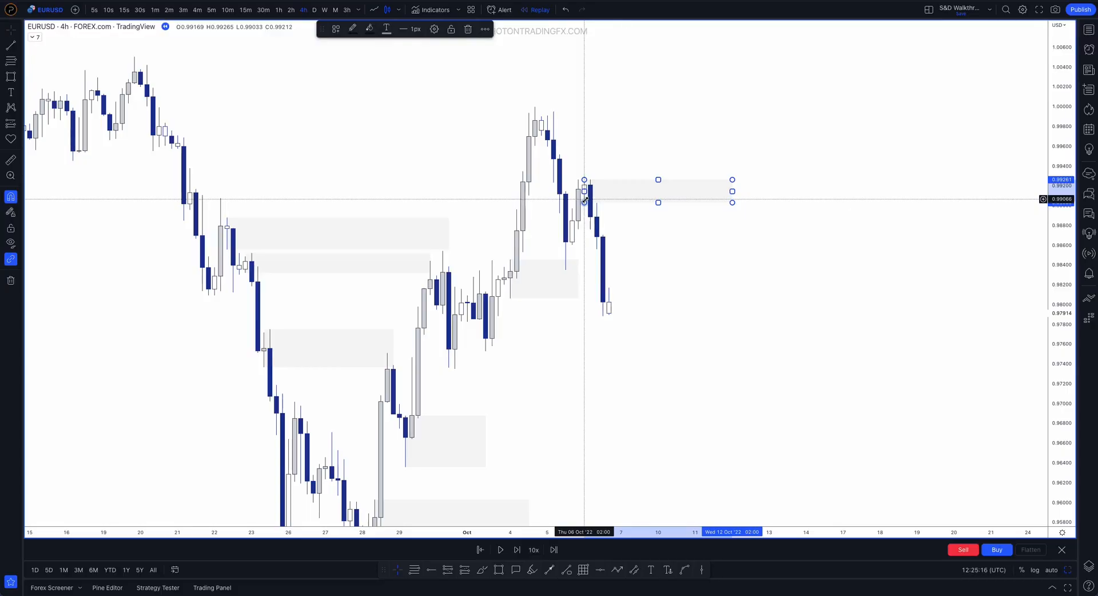
click(679, 250)
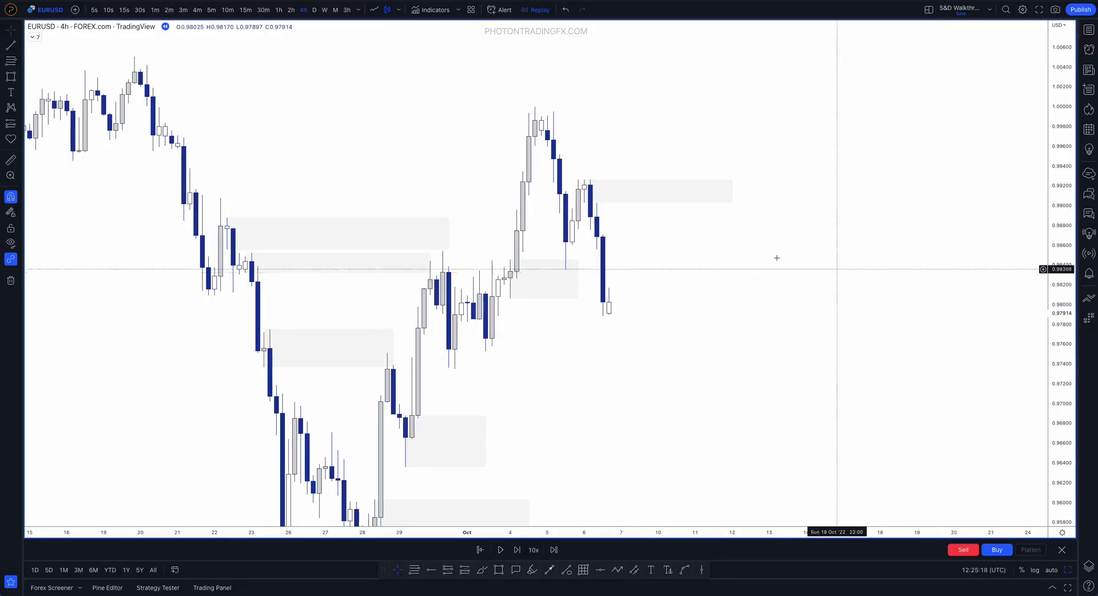
click(586, 202)
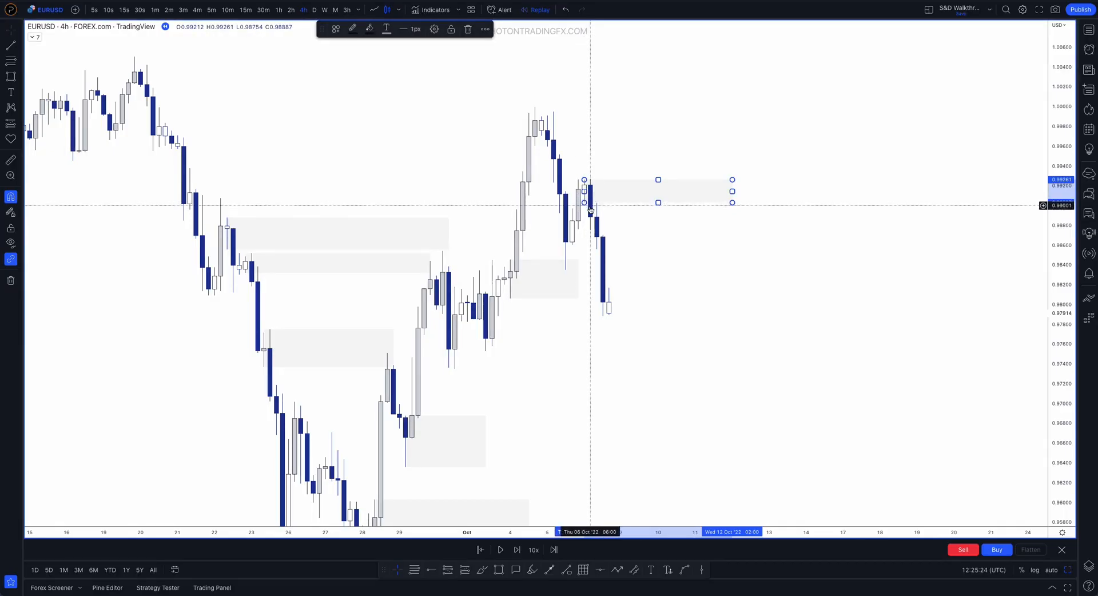
click(590, 215)
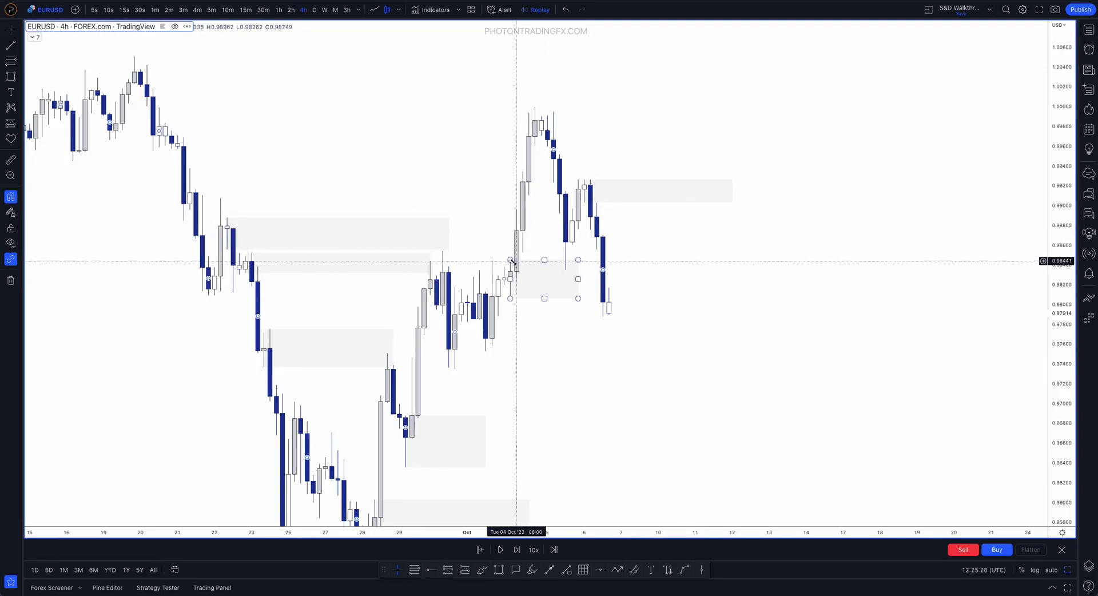
click(692, 245)
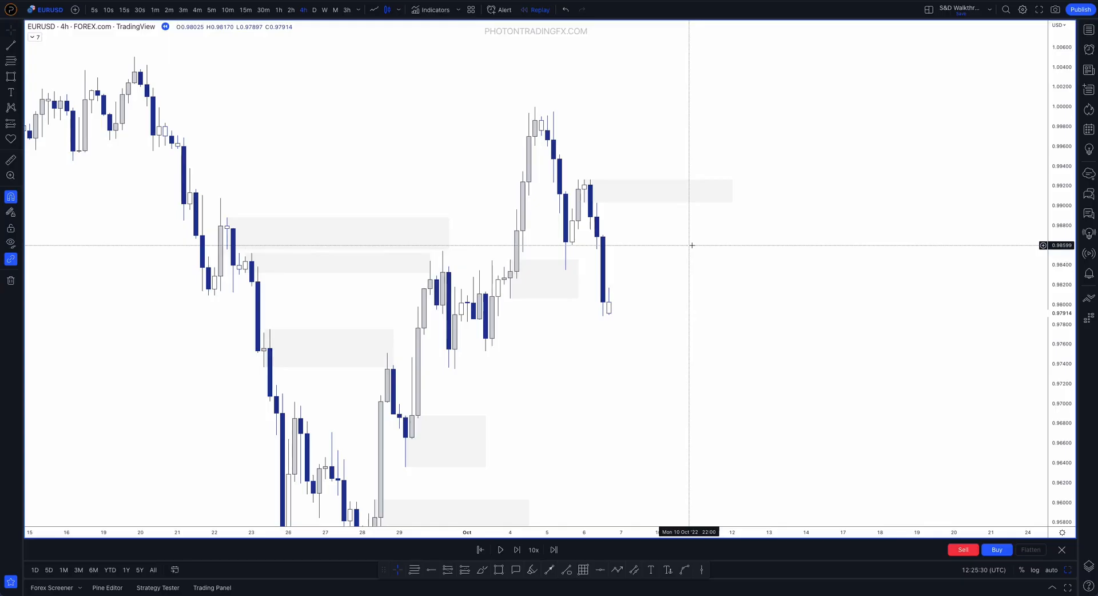
Circle the 6 October zone with the brush, undo the circle, and sketch a rising path from current price to about 0.987
click(483, 569)
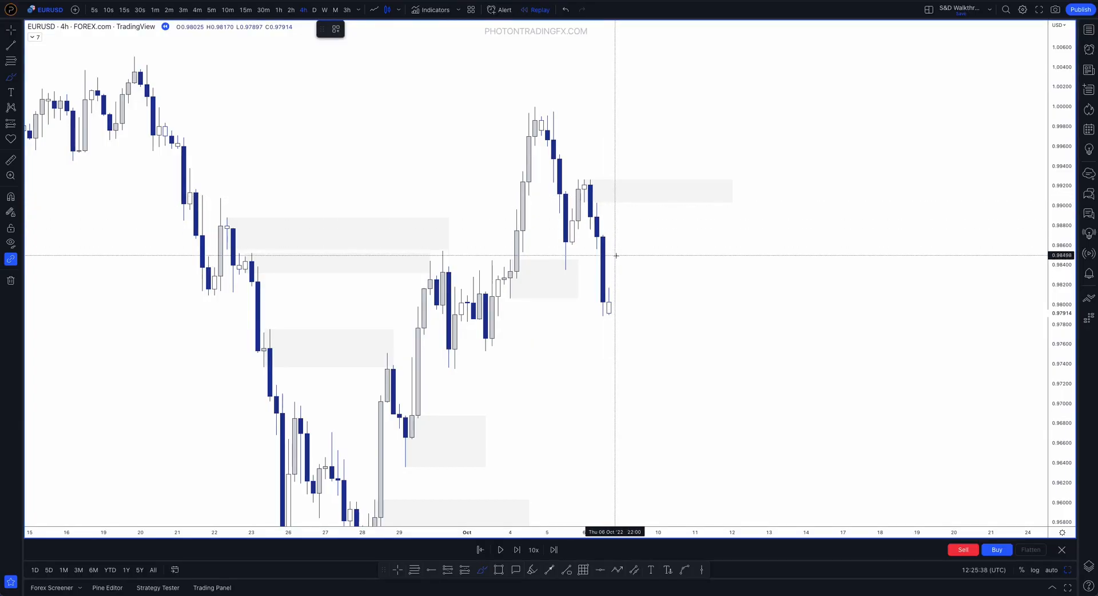
mouse_move(658, 178)
mouse_down()
mouse_move(620, 194)
mouse_move(668, 180)
mouse_up()
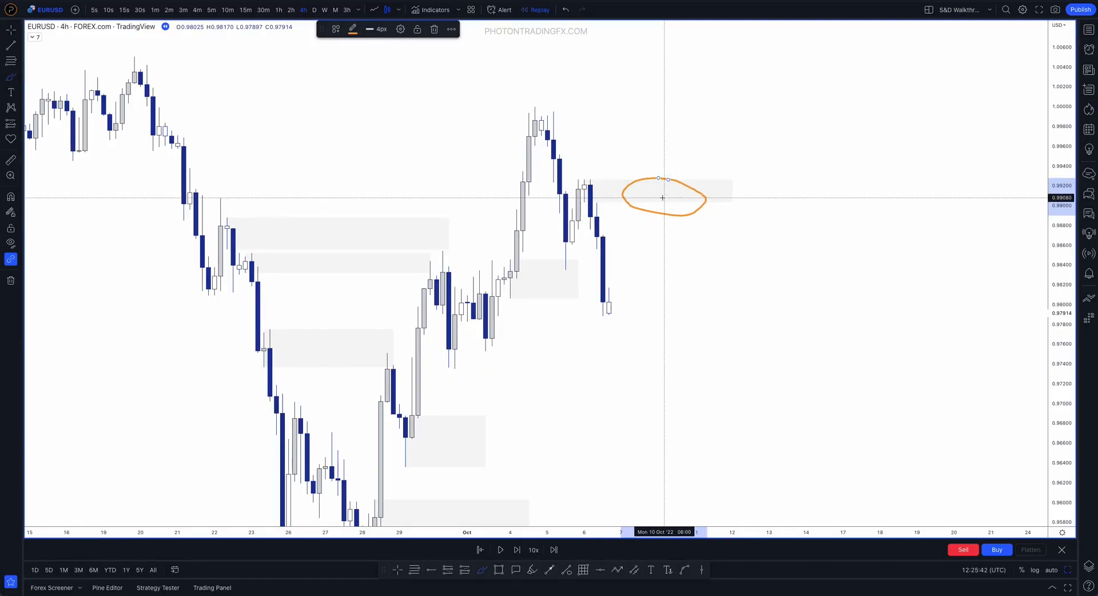
key(ctrl+z)
drag(610, 311, 657, 237)
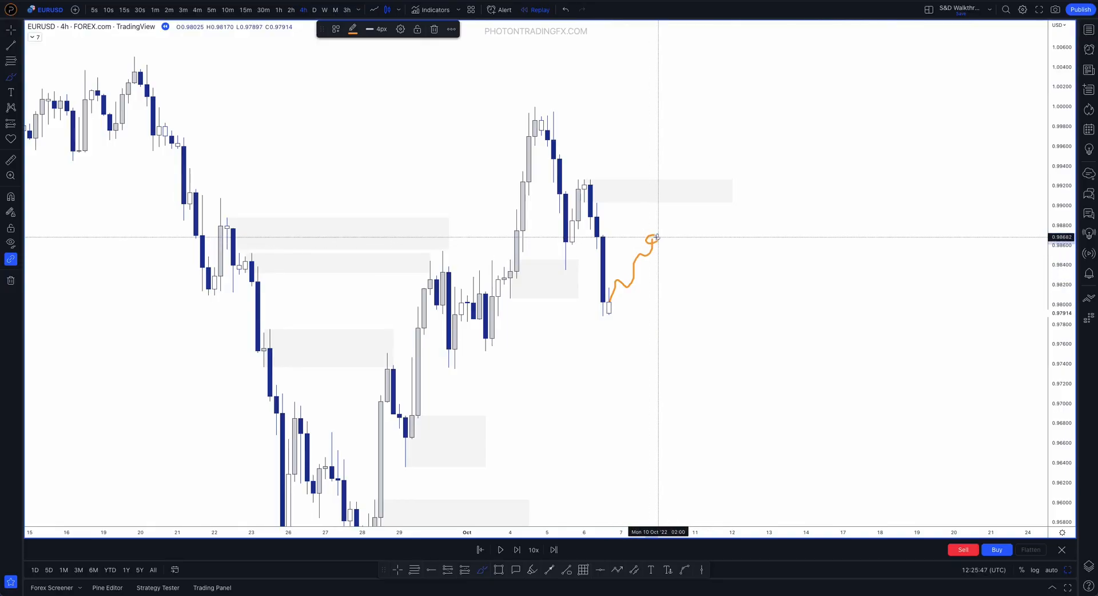
Draw a large zone from the 5 October low to the 6 October high, and shorten the inner zone to 11 October 10:00
click(499, 570)
mouse_move(566, 268)
mouse_down()
mouse_move(677, 188)
mouse_move(751, 180)
mouse_move(708, 194)
mouse_up()
click(732, 191)
drag(679, 312, 674, 303)
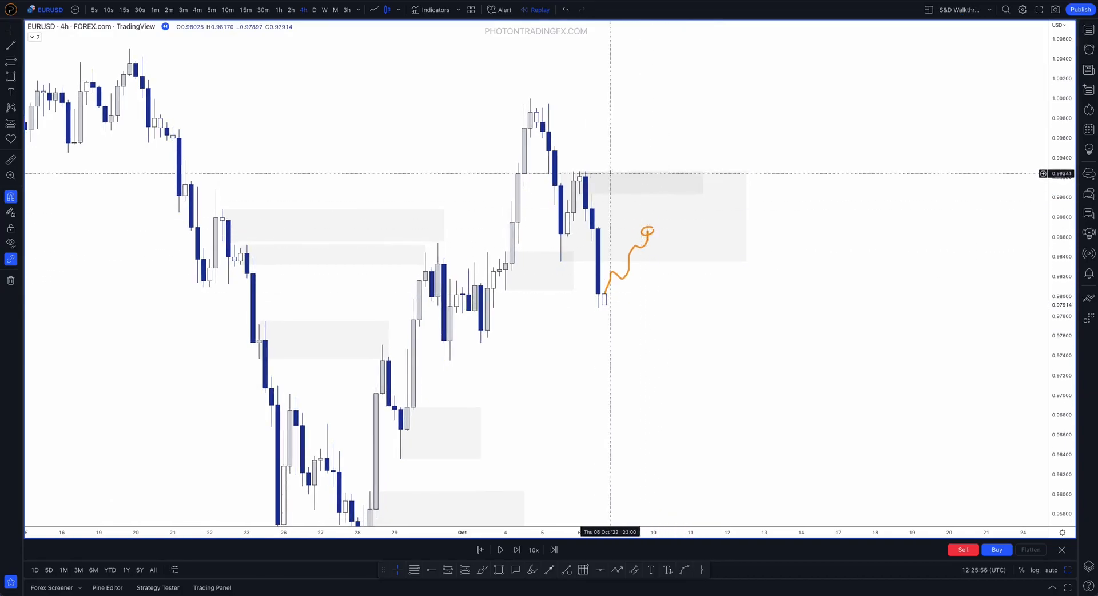
Sketch a price path peaking inside the large zone and falling to about 0.967, and undo it
click(639, 222)
mouse_move(576, 262)
mouse_down()
mouse_move(662, 219)
mouse_move(694, 235)
mouse_move(740, 427)
mouse_up()
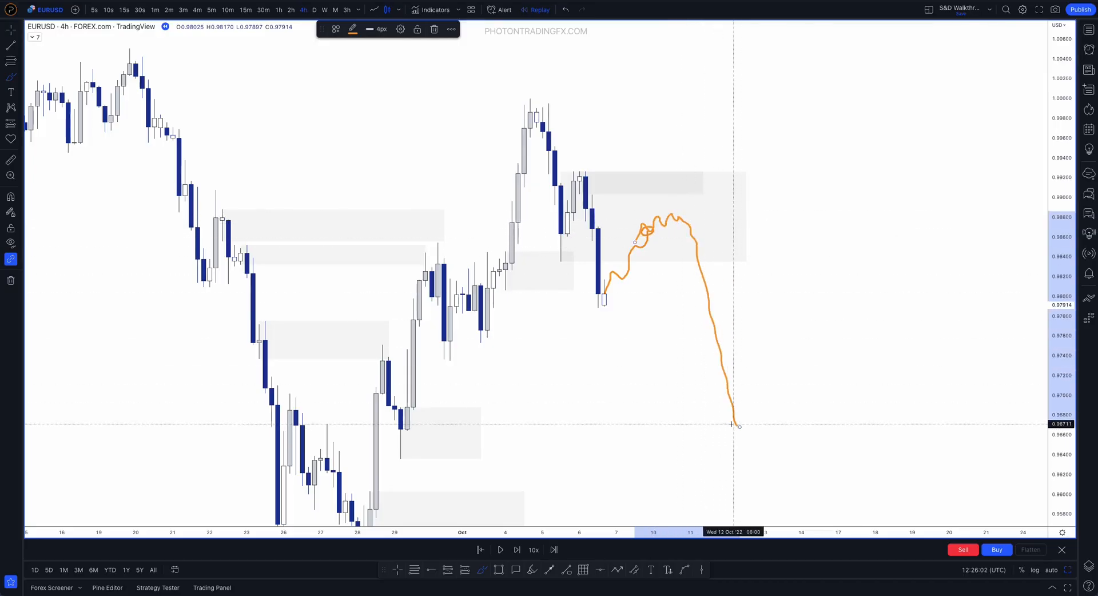
key(ctrl+z)
Circle a spot in the inner zone, continue the rising path below it, and outline a small zone at the path's peak
mouse_move(686, 182)
mouse_down()
mouse_move(674, 183)
mouse_move(690, 182)
mouse_up()
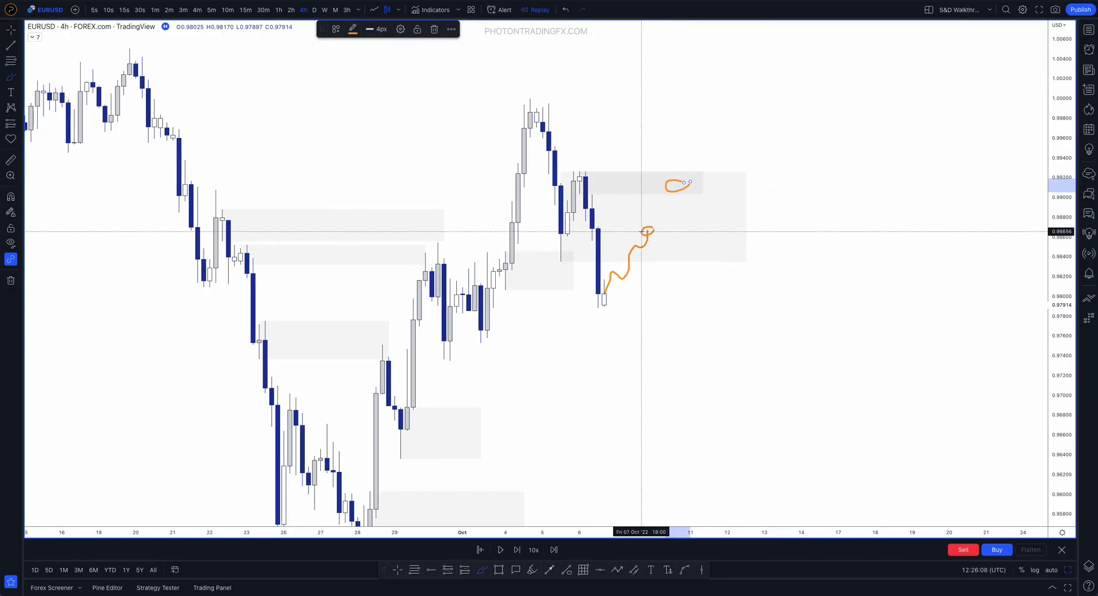
drag(674, 179, 677, 185)
drag(647, 228, 671, 215)
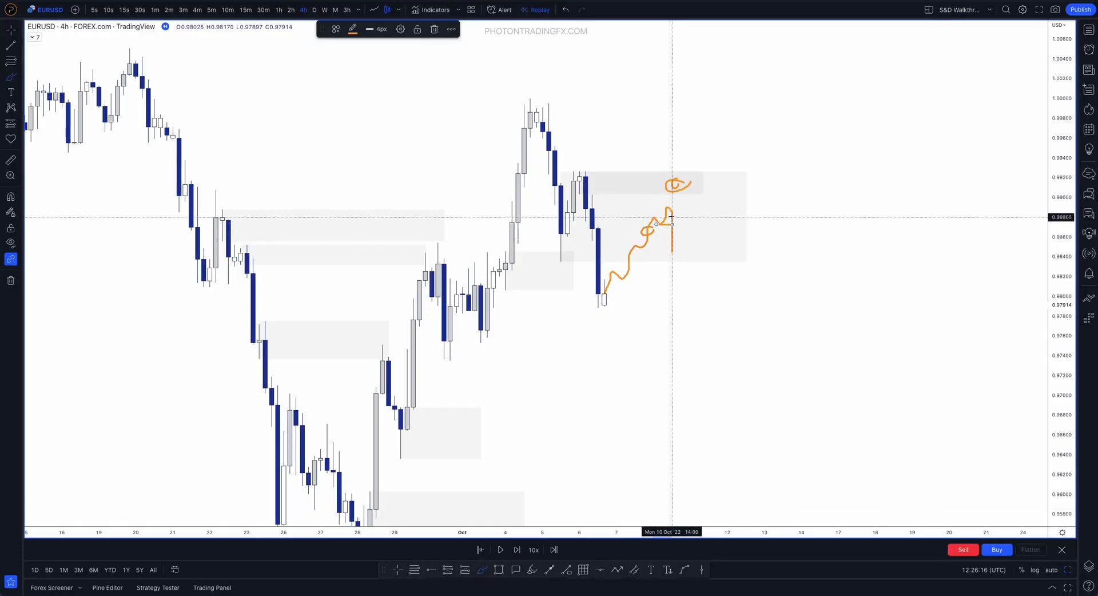
drag(693, 219, 698, 211)
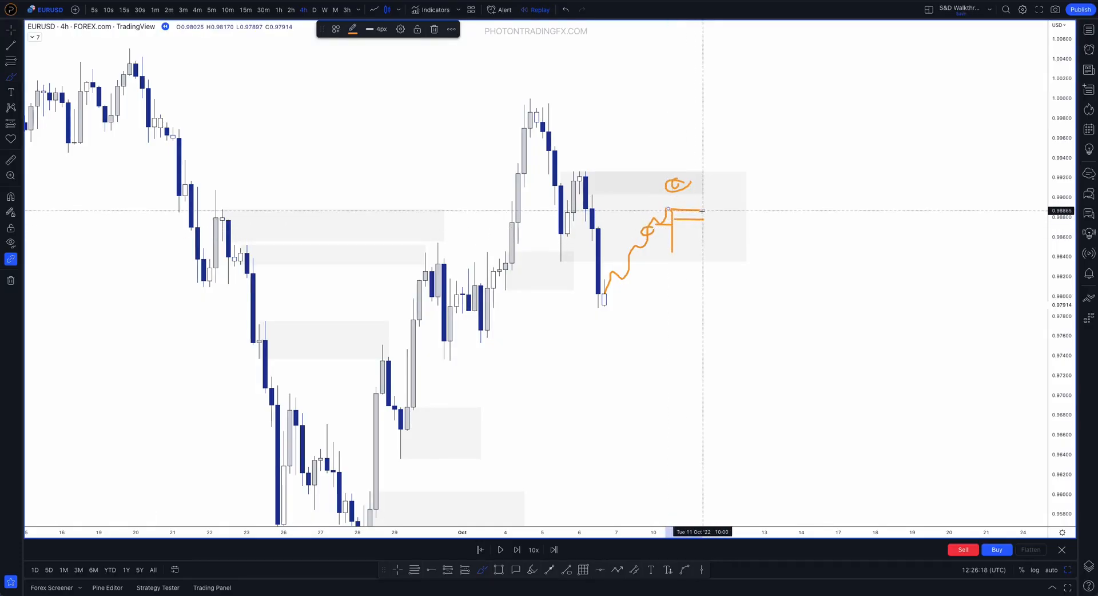
Brush more marks from the 6 October zone, and undo all sketches, the large zone and the inner zone's shortening
mouse_move(587, 184)
mouse_down()
mouse_move(619, 228)
mouse_move(679, 226)
mouse_move(688, 213)
mouse_move(679, 216)
mouse_move(734, 333)
mouse_up()
key(ctrl+z)
mouse_move(689, 174)
mouse_down()
mouse_move(652, 169)
mouse_move(699, 188)
mouse_move(680, 173)
mouse_up()
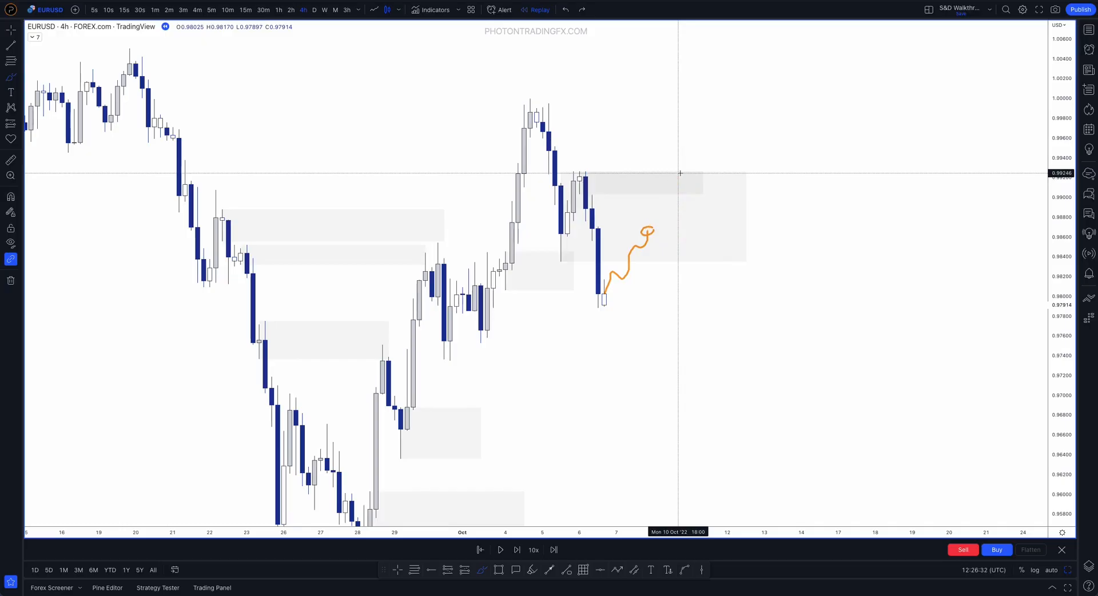
key(ctrl+z)
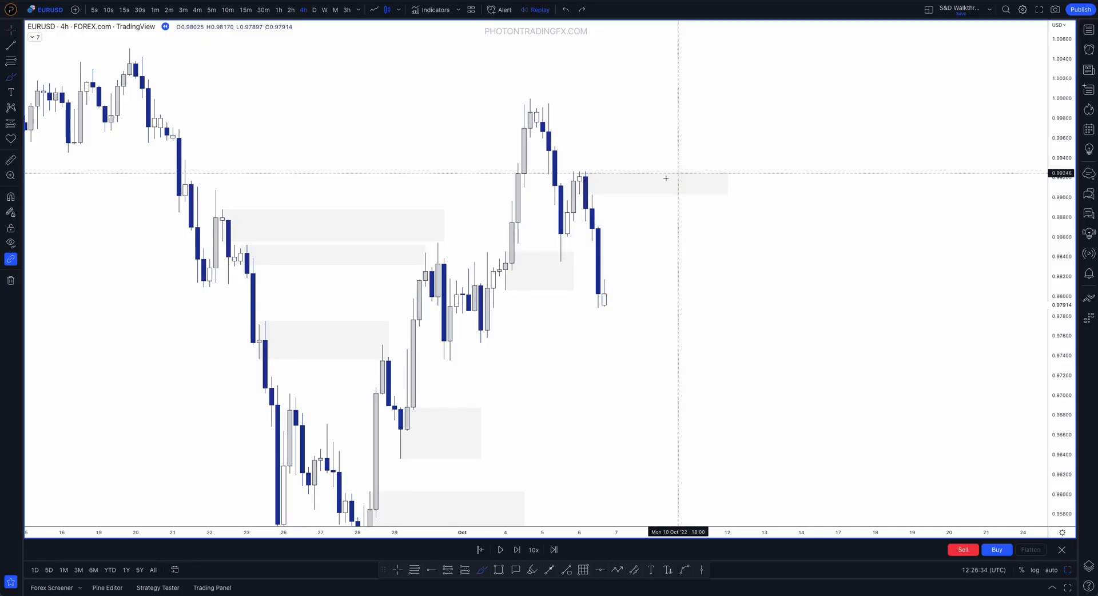
Highlight the 6 October high, the swing around the 5 October low and the 02:00 candle with brush strokes, and undo each mark
drag(586, 175, 574, 197)
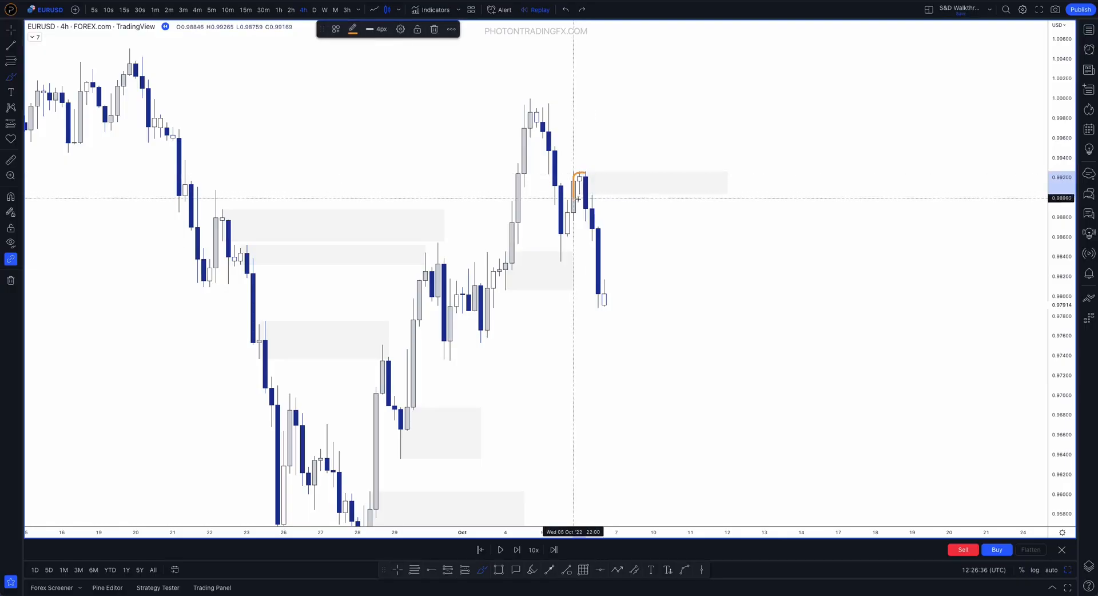
key(ctrl+z)
mouse_move(556, 253)
mouse_down()
mouse_move(575, 187)
mouse_move(617, 349)
mouse_up()
key(ctrl+z)
mouse_move(578, 174)
mouse_down()
mouse_move(713, 193)
mouse_move(638, 169)
mouse_move(584, 184)
mouse_up()
key(ctrl+z)
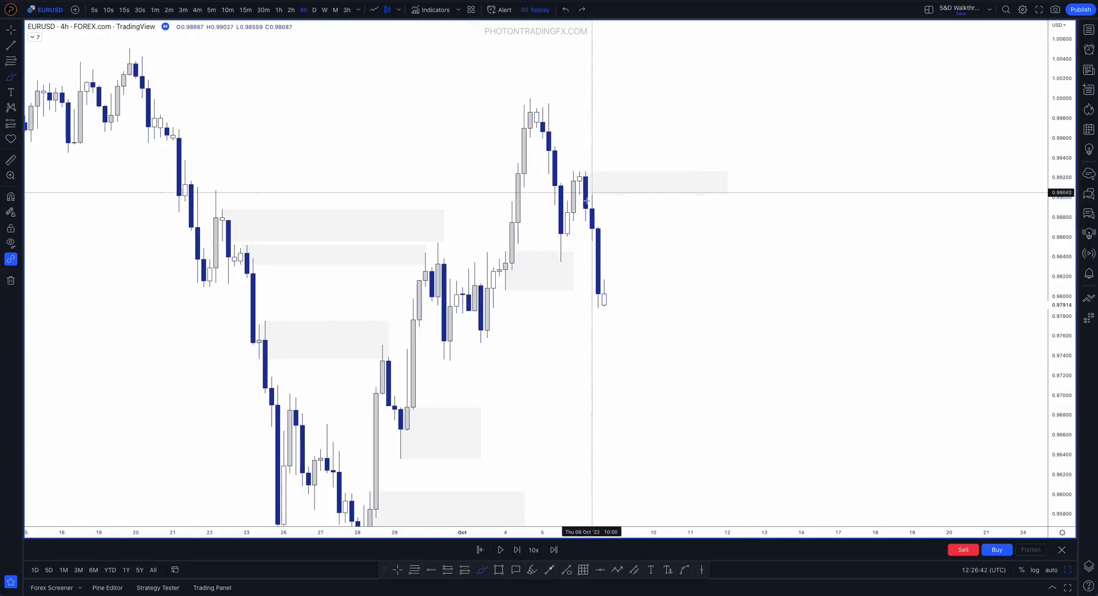
Brush horizontal lines at the 5 October low and the 6 October high, and undo both
drag(563, 259, 753, 260)
drag(594, 172, 740, 176)
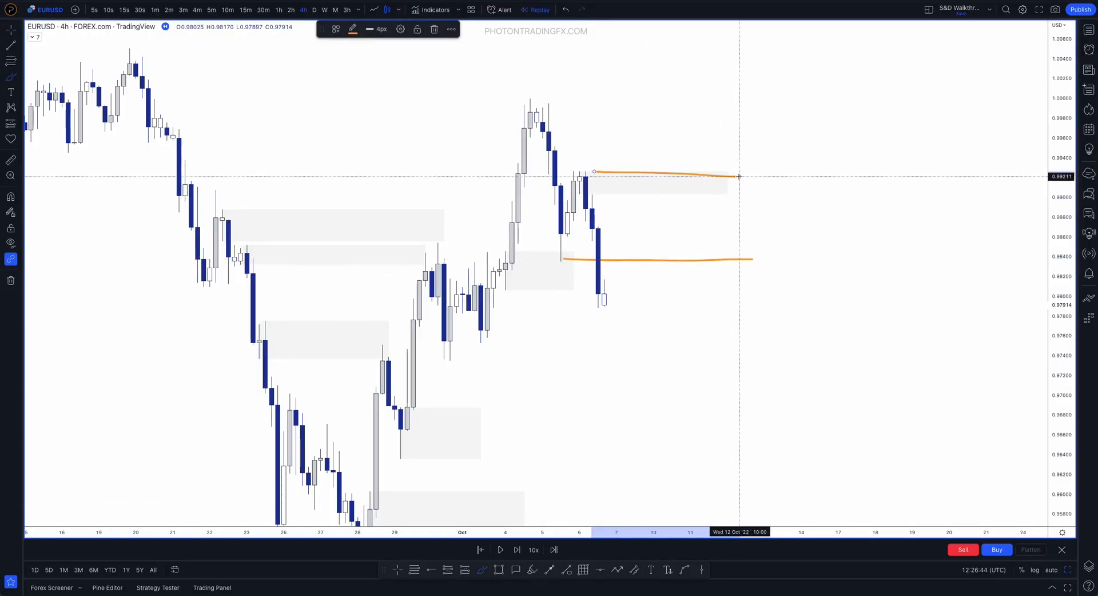
key(ctrl+z)
key(ctrl+z)
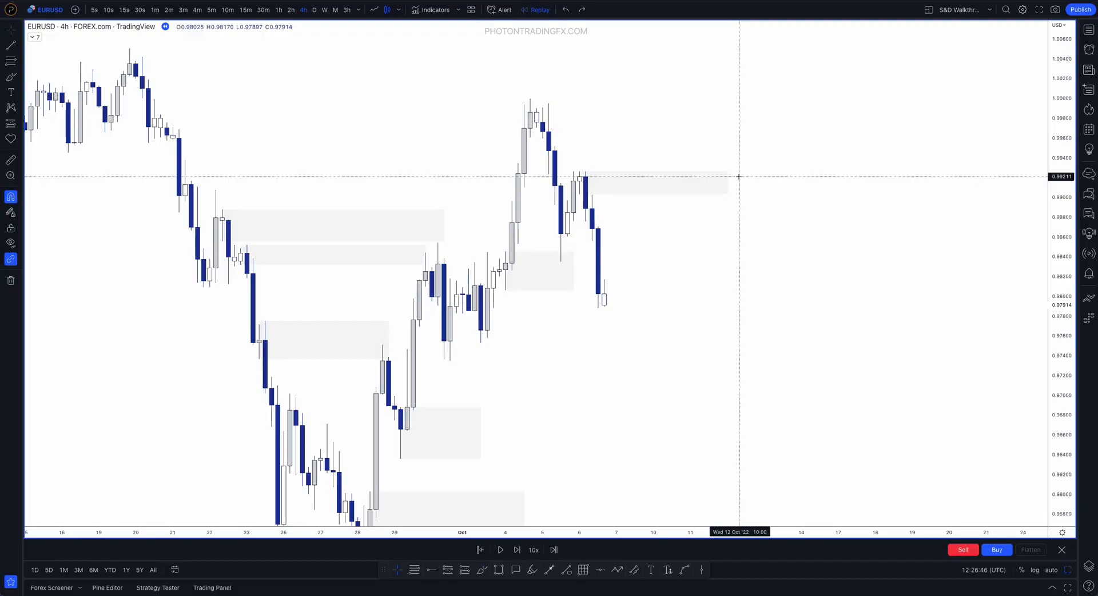
Advance the replay to 11 October and extend the 29 September demand zone to 10 October 14:00
key(shift+Right)
key(shift+Right)
key(shift+Right)
key(shift+Right)
key(shift+Right)
key(shift+Right)
key(shift+Right)
key(shift+Right)
key(shift+Right)
key(shift+Right)
key(shift+Right)
key(shift+Right)
key(shift+Right)
key(shift+Right)
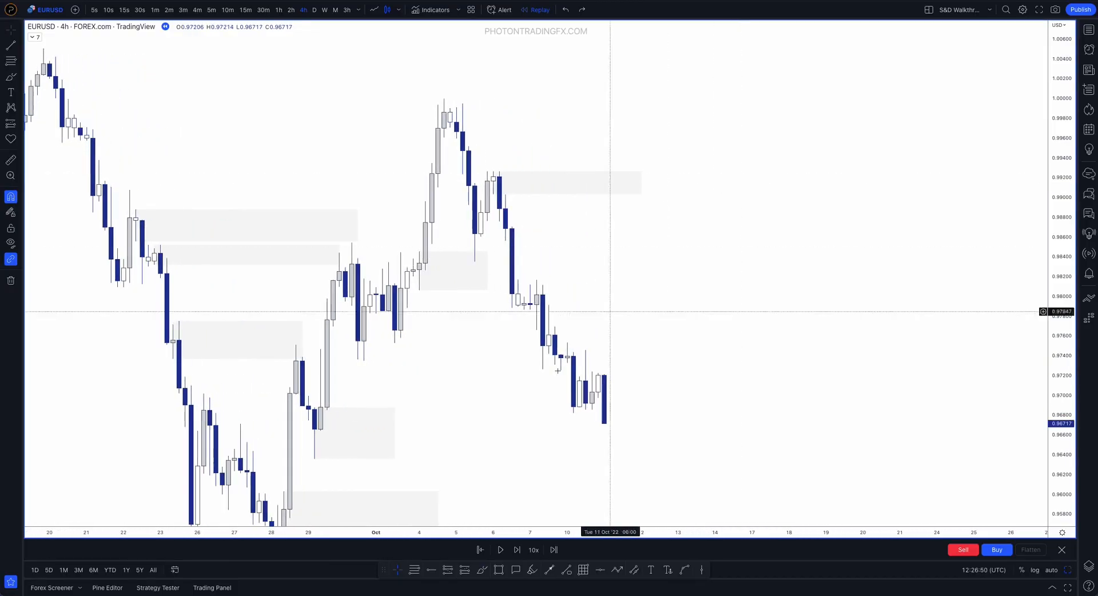
click(394, 433)
drag(395, 433, 585, 426)
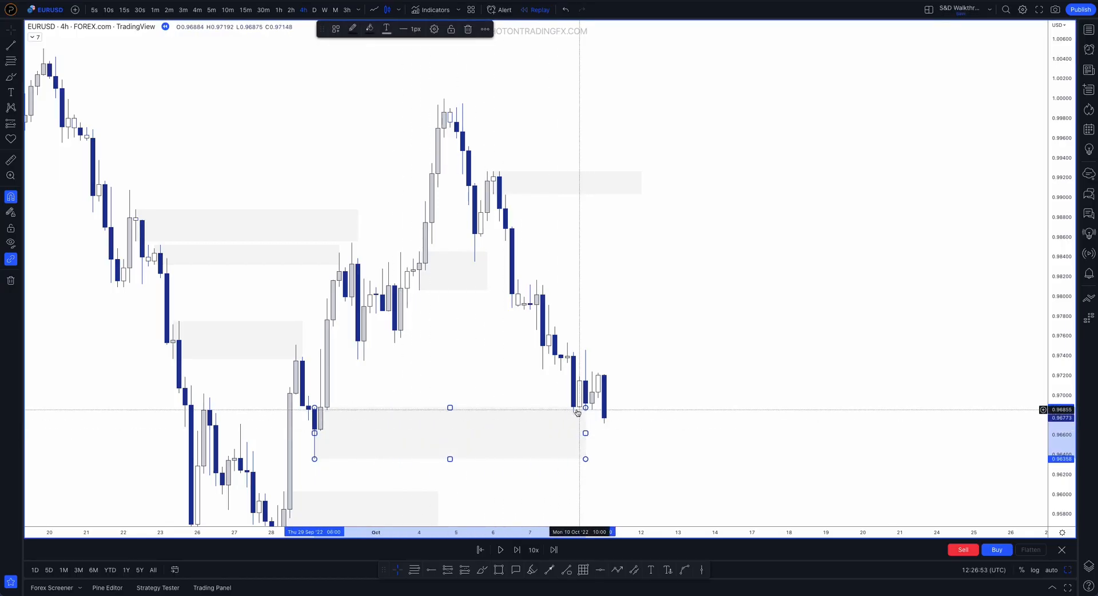
Draw a supply zone on the 10 October 02:00 candle and set its end to 10 October 18:00
click(498, 569)
click(567, 363)
click(567, 347)
drag(568, 353, 592, 353)
click(719, 373)
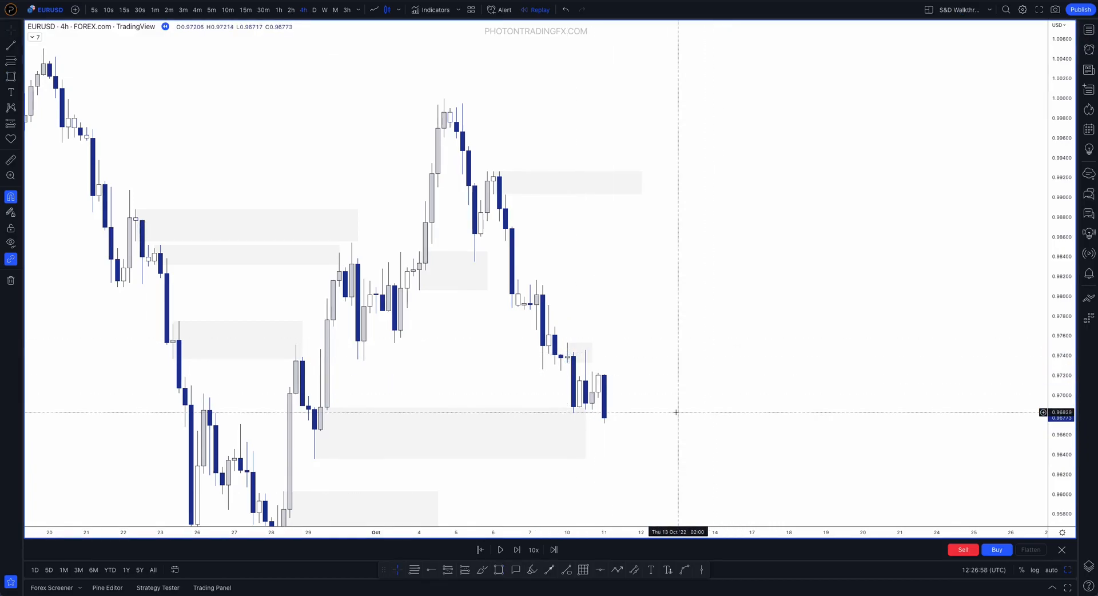
Advance the replay candle by candle to 14 October
key(shift+Right)
key(shift+Right)
key(shift+Right)
key(shift+Right)
key(shift+Right)
key(shift+Right)
key(shift+Right)
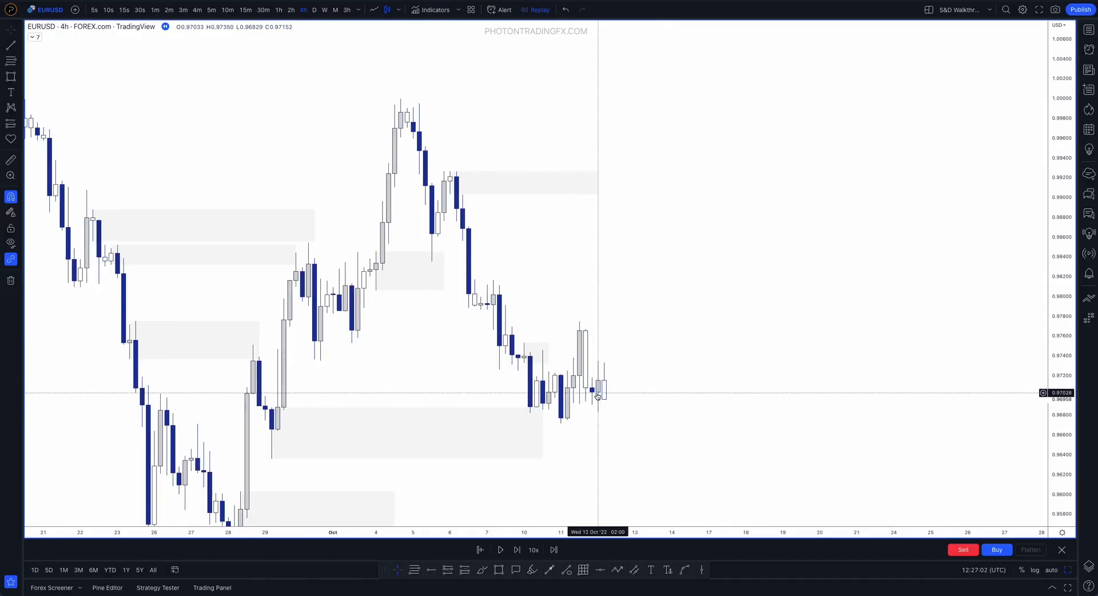
key(shift+Right)
key(shift+Right)
key(shift+Right)
key(shift+Right)
key(shift+Right)
key(shift+Right)
key(shift+Right)
key(shift+Right)
key(shift+Right)
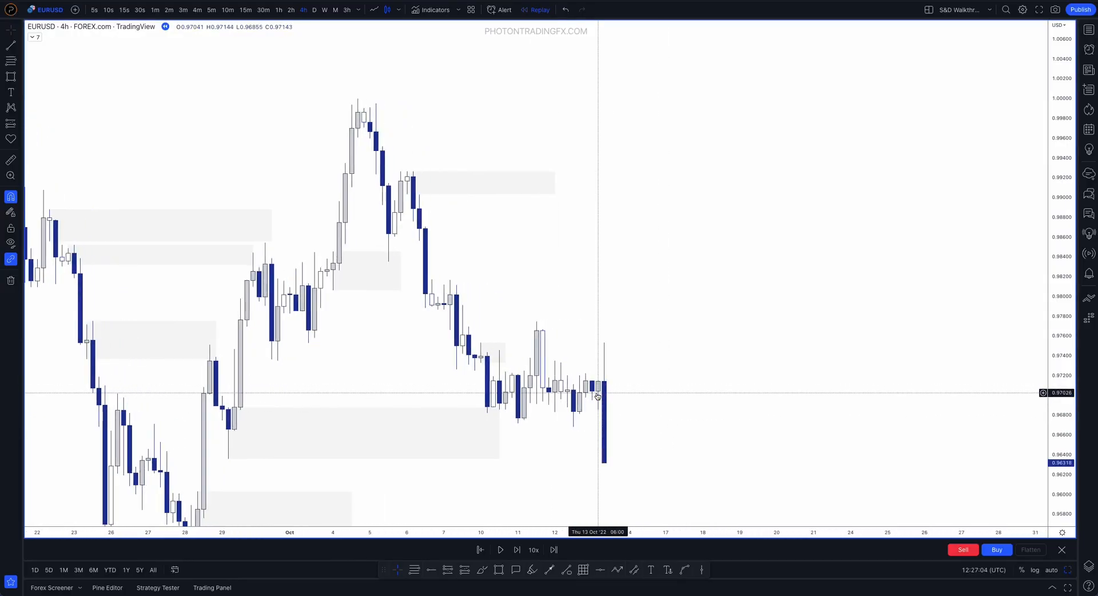
key(shift+Right)
key(shift+Right)
key(shift+Right)
key(shift+Right)
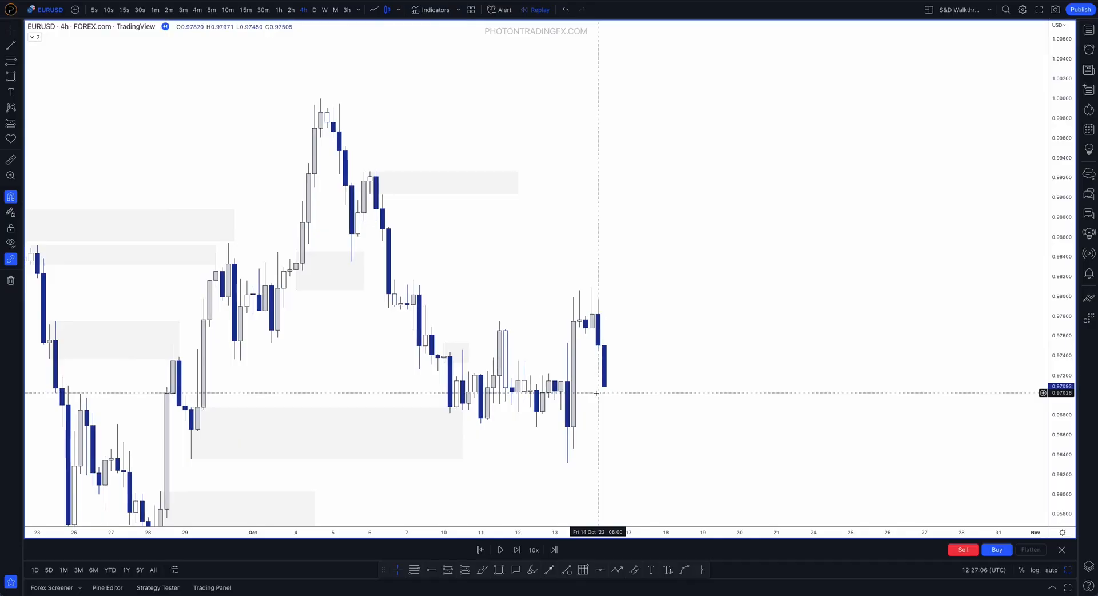
key(shift+Right)
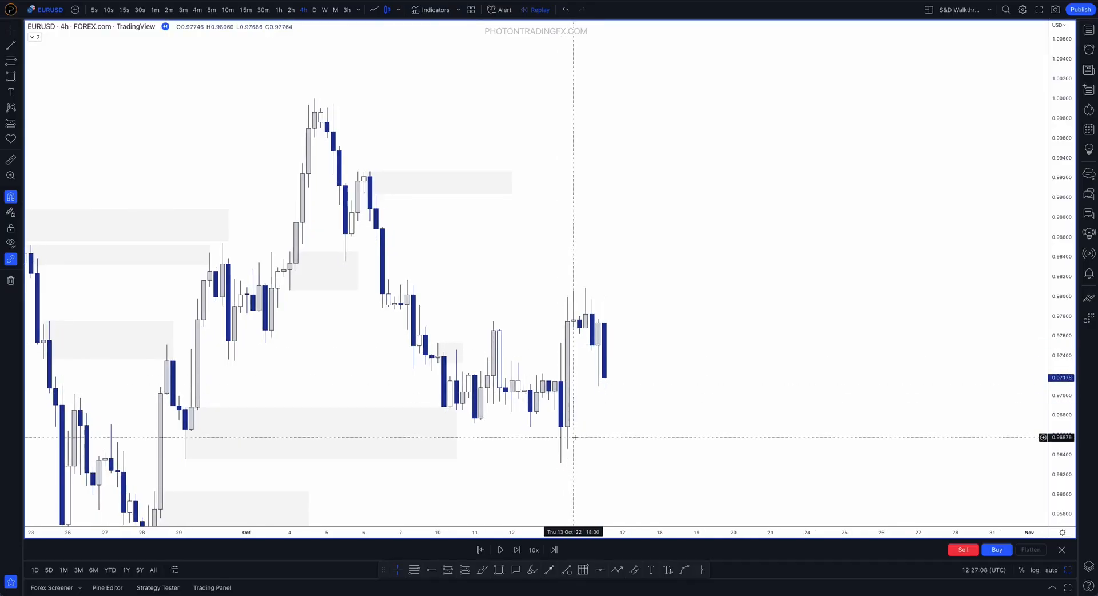
Draw a demand zone over the full range of the 13 October 10:00 candle and extend it past the latest candle
click(562, 342)
click(561, 461)
click(565, 401)
drag(564, 402, 699, 405)
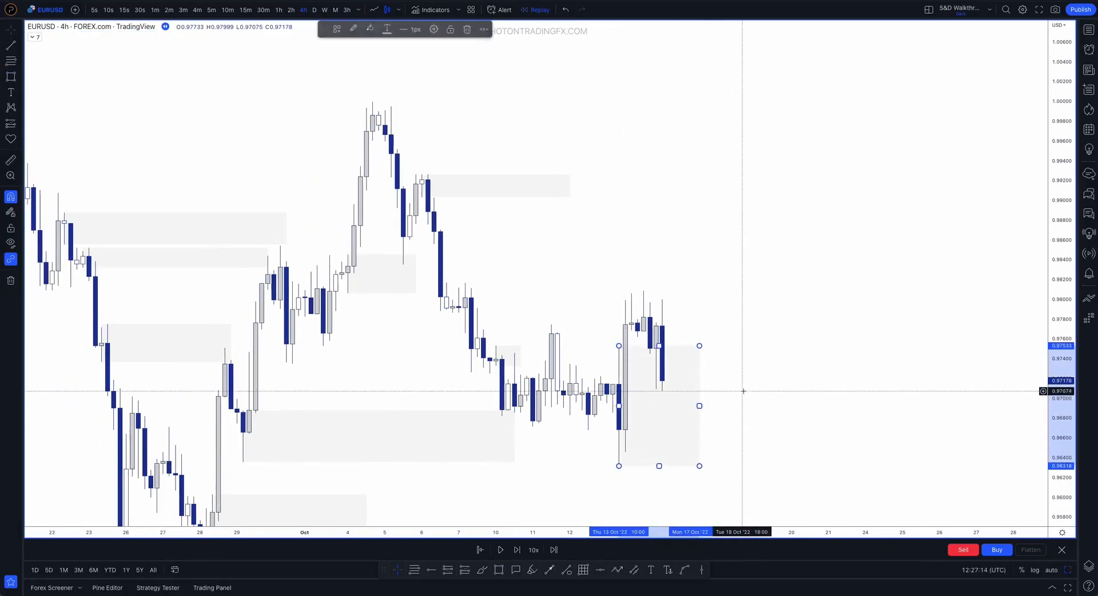
Draw a supply zone on the 7 October 06:00 candle and raise its bottom to the candle's close at 0.98018
click(465, 333)
click(465, 283)
mouse_move(465, 308)
mouse_down()
mouse_move(489, 308)
mouse_move(466, 298)
mouse_up()
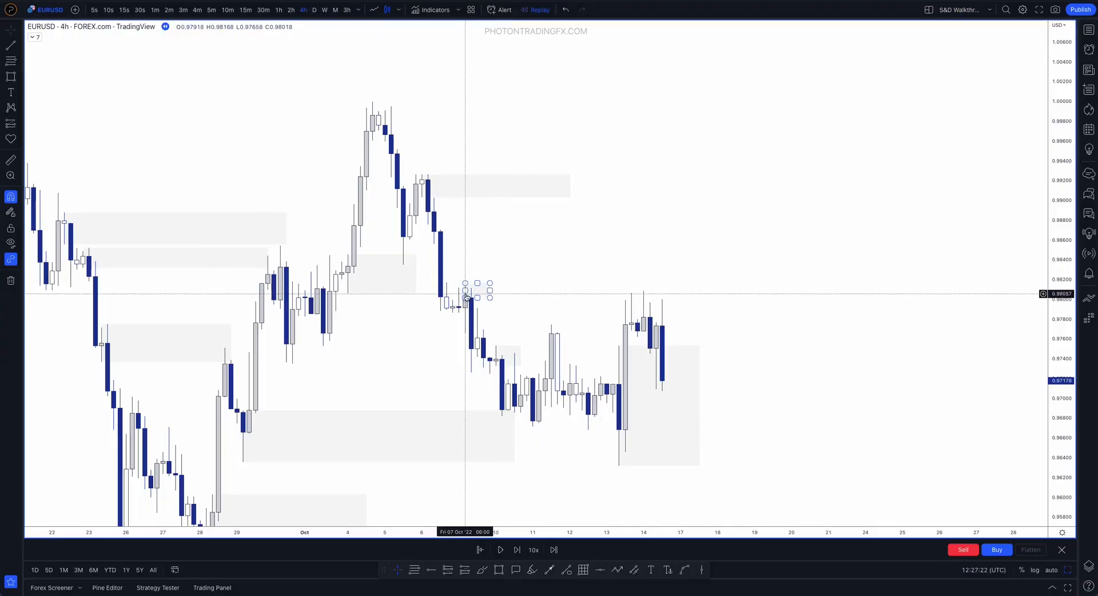
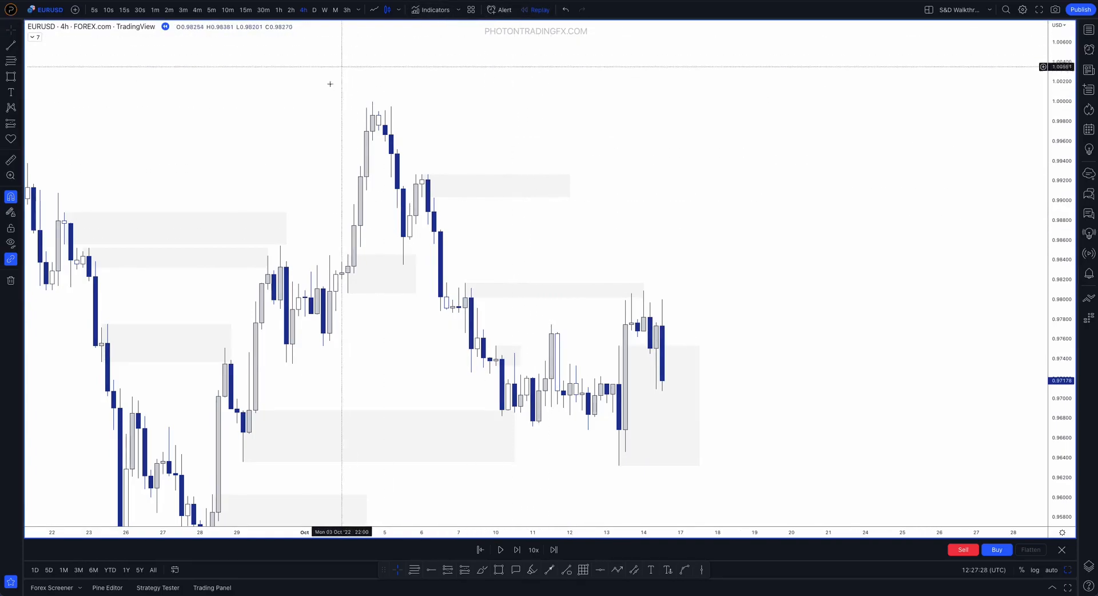
Switch to the 15-minute chart and inspect price around the 7 October supply zone and its 13–14 October retest
click(246, 10)
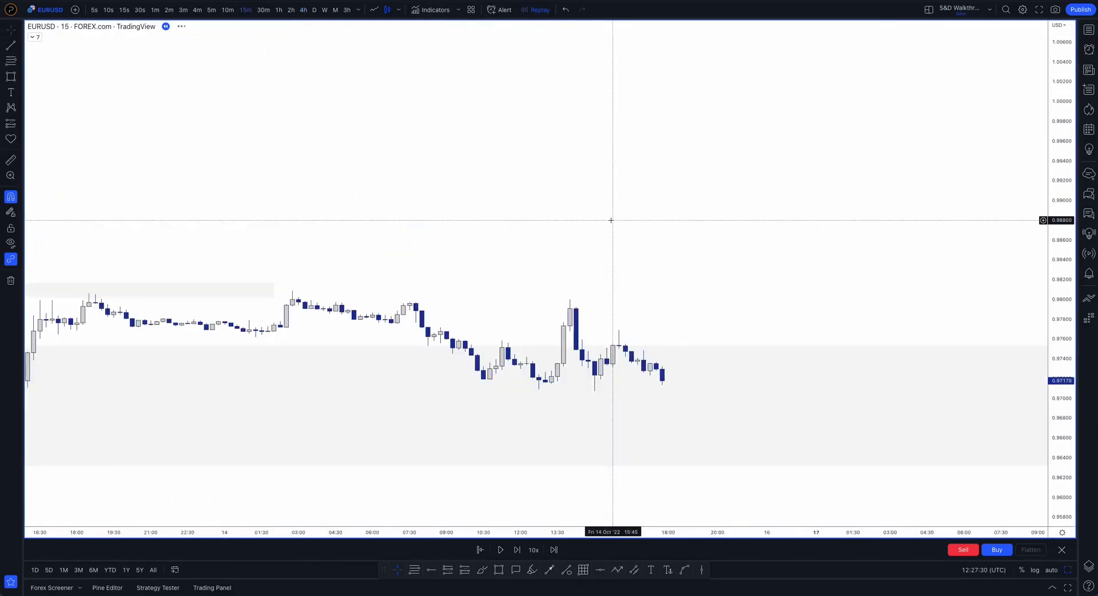
scroll(612, 220, down, 2)
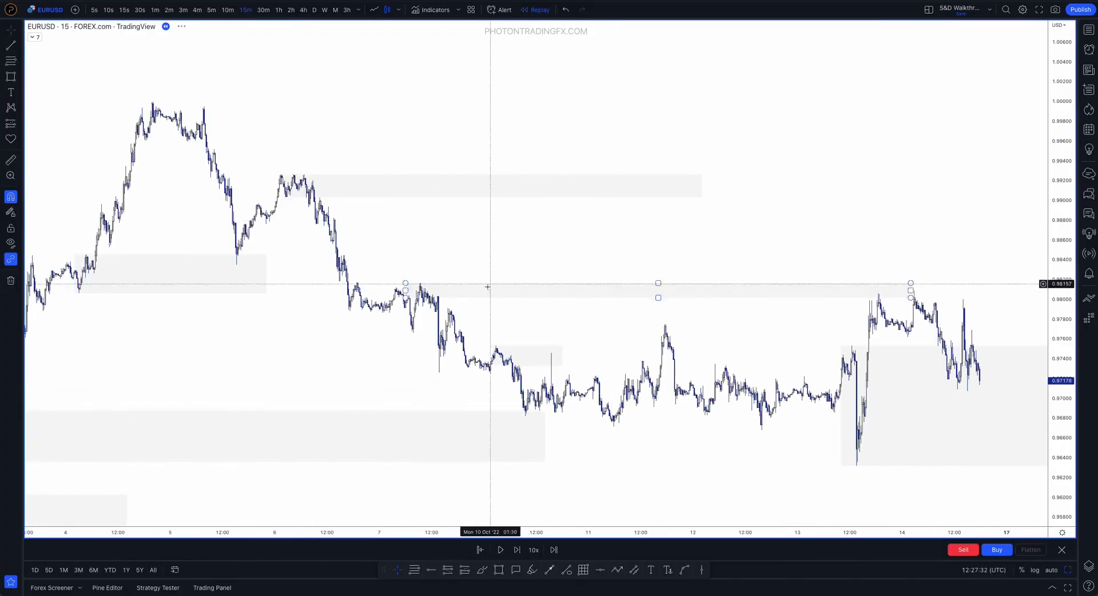
drag(1055, 451, 1055, 168)
drag(408, 258, 433, 159)
scroll(434, 159, up, 7)
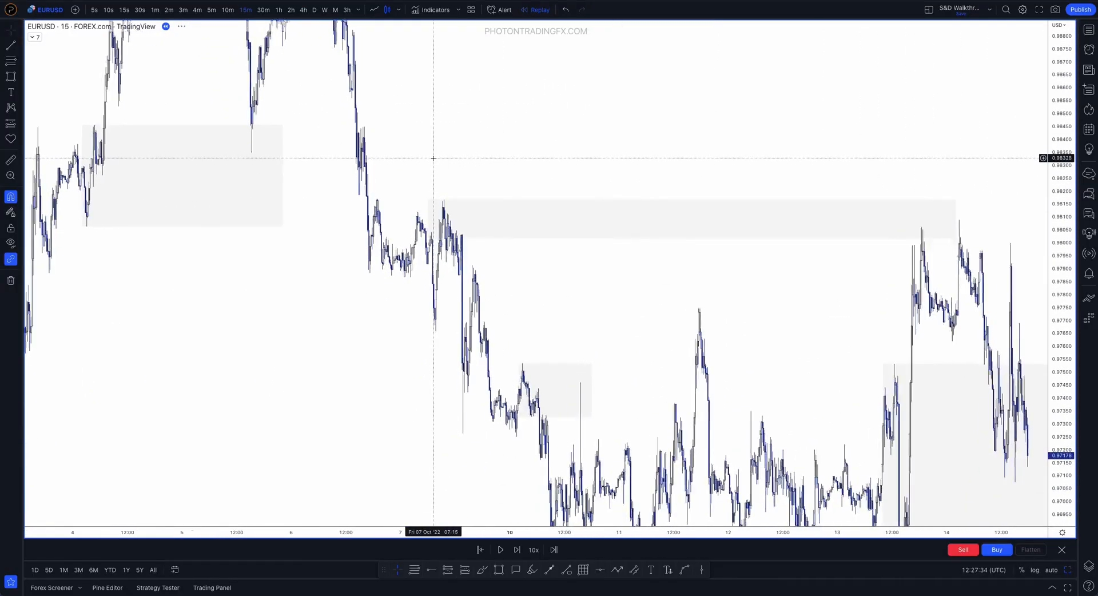
scroll(412, 248, up, 3)
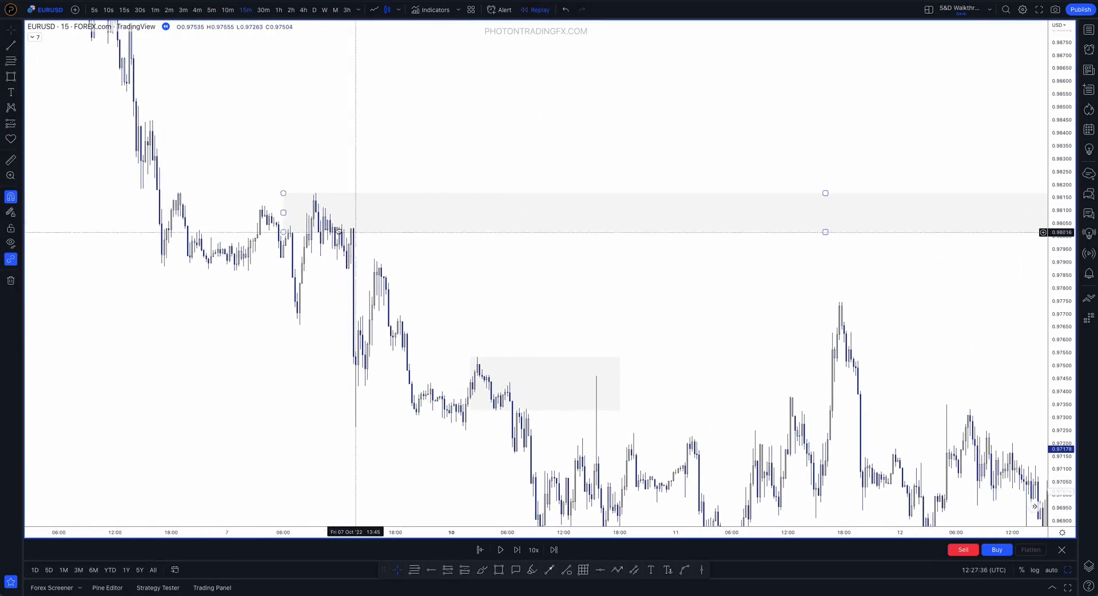
drag(544, 149, 205, 159)
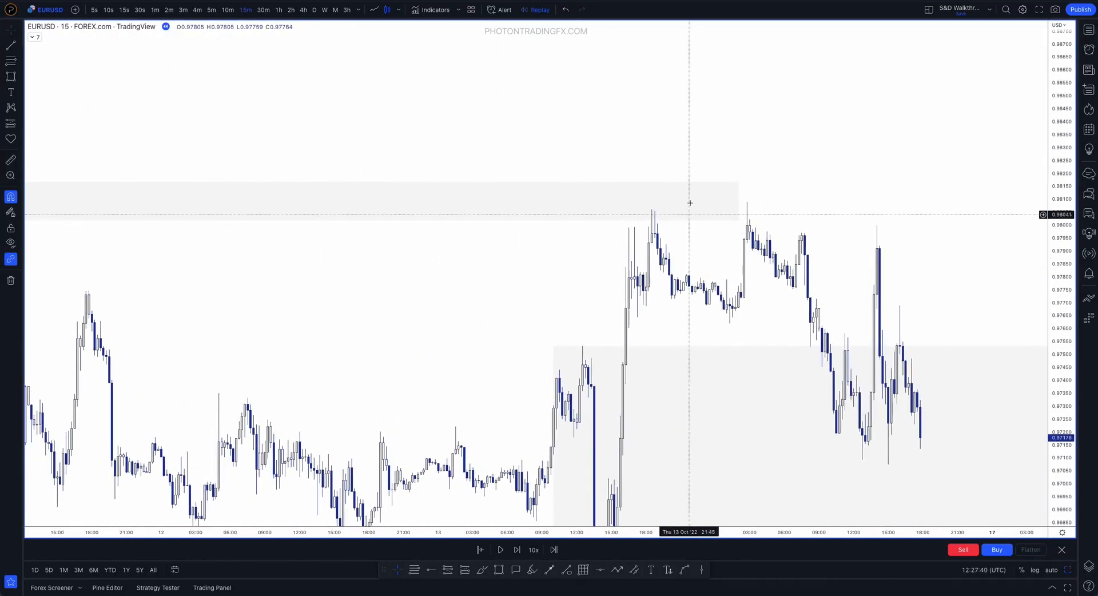
Return to the 4-hour chart and reframe it around the late September to mid-October zones
click(305, 10)
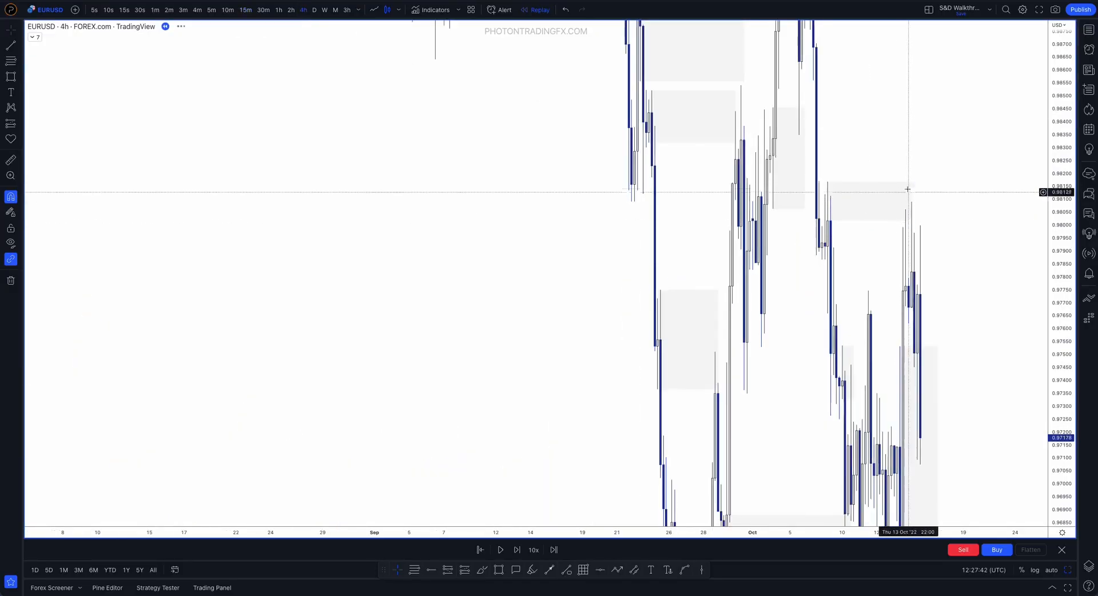
scroll(926, 157, up, 5)
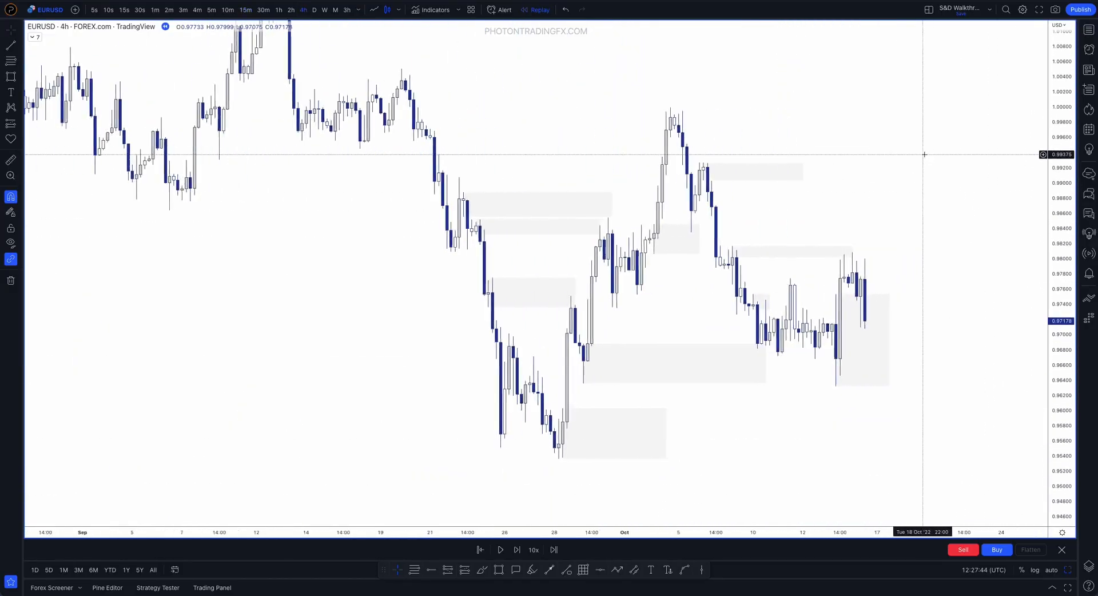
drag(1062, 286, 1062, 198)
drag(928, 209, 762, 205)
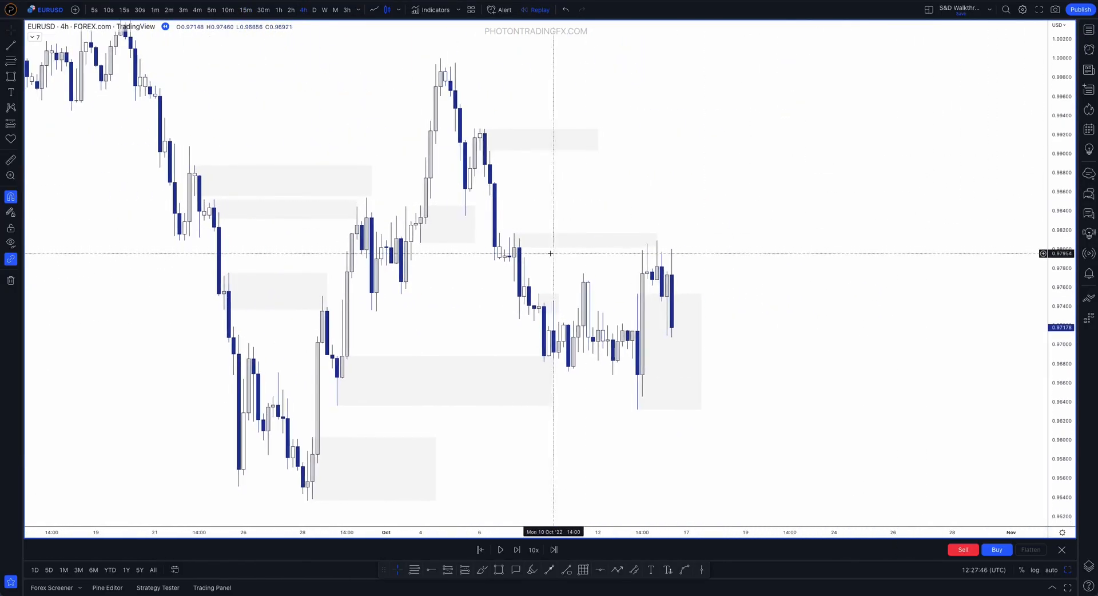
Lower the 7 October supply zone's bottom to the candle's low at 0.97658 and shorten its end to 7 October 18:00
click(513, 248)
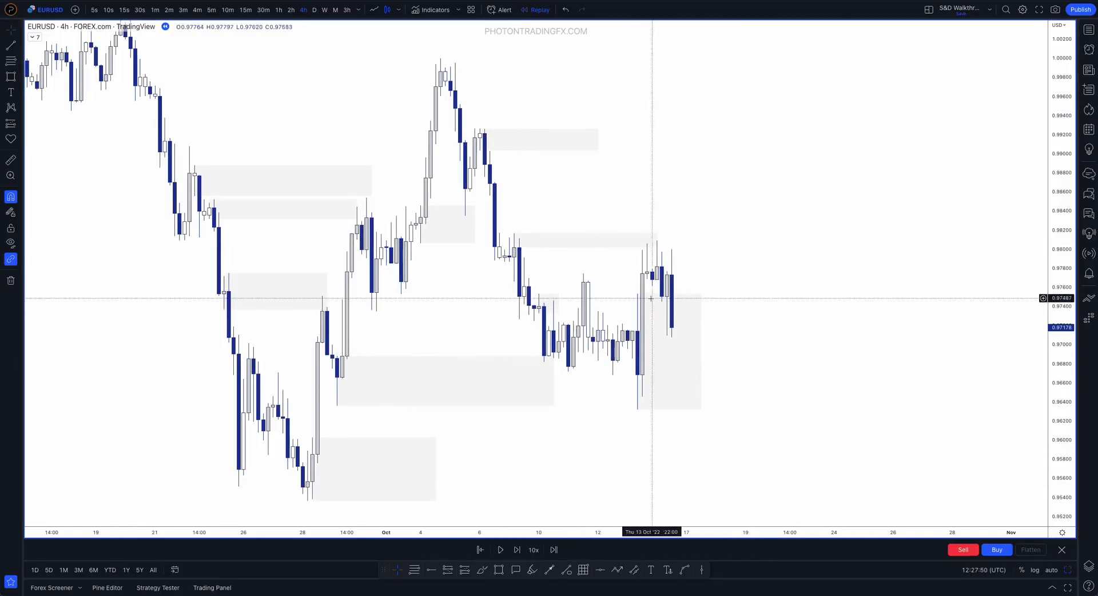
scroll(528, 271, up, 2)
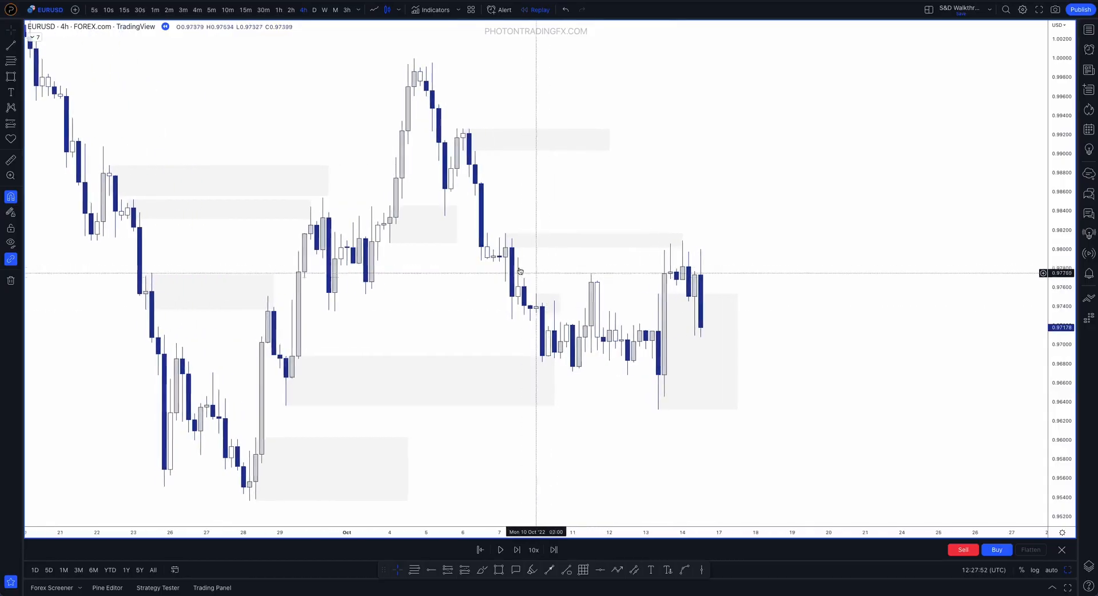
scroll(528, 271, up, 1)
drag(495, 248, 493, 287)
drag(675, 257, 513, 252)
click(522, 58)
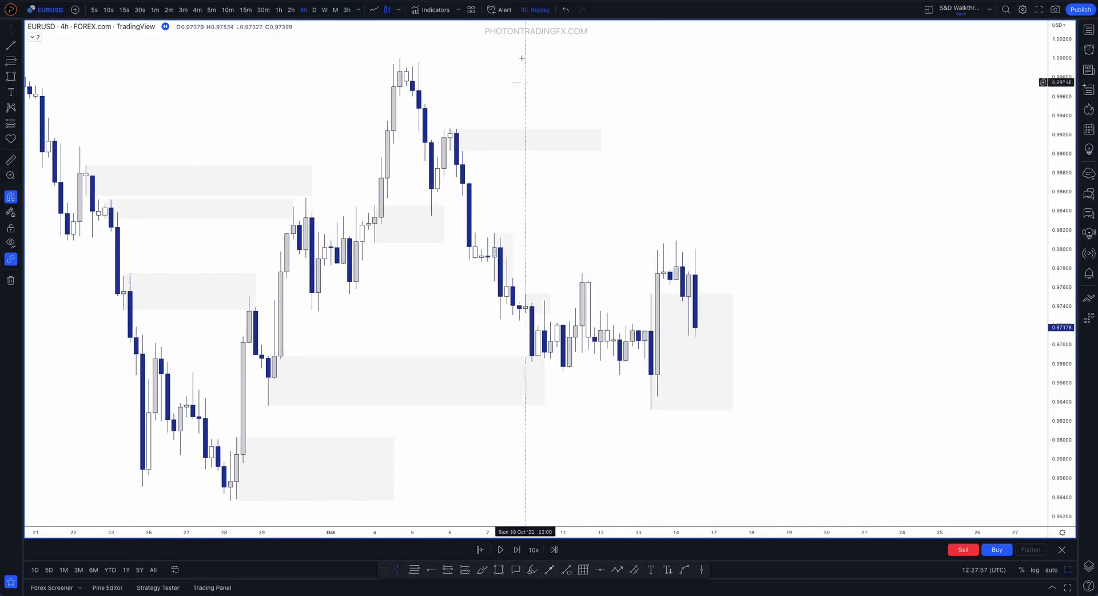
Rewind the replay to the 7 October 10:00 candle and advance it to 10 October 02:00
click(480, 550)
click(507, 411)
scroll(682, 164, left, 3)
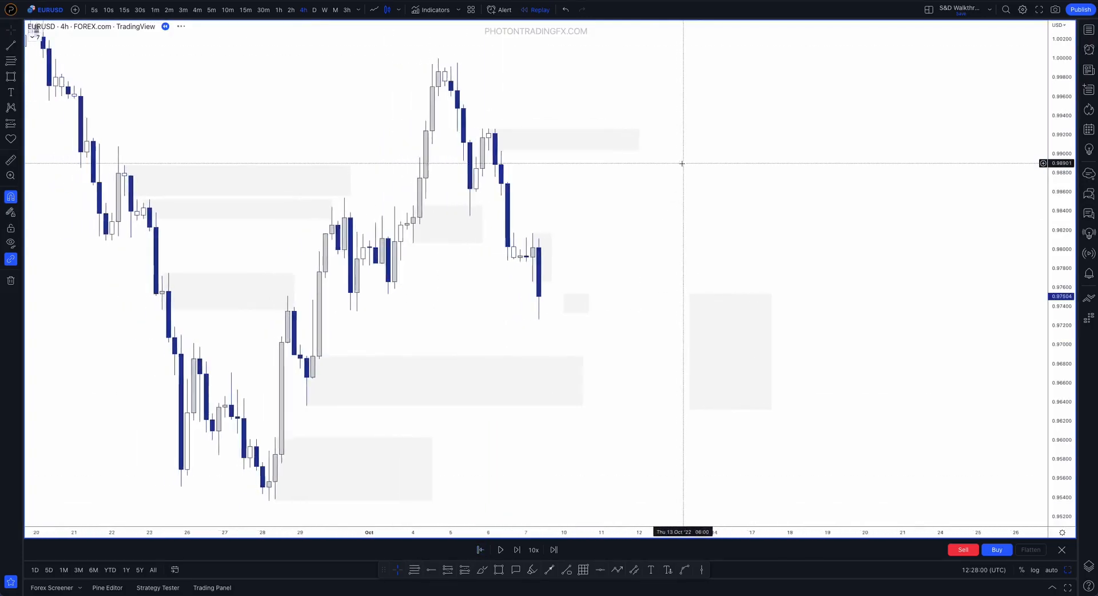
scroll(667, 203, up, 3)
scroll(667, 203, up, 1)
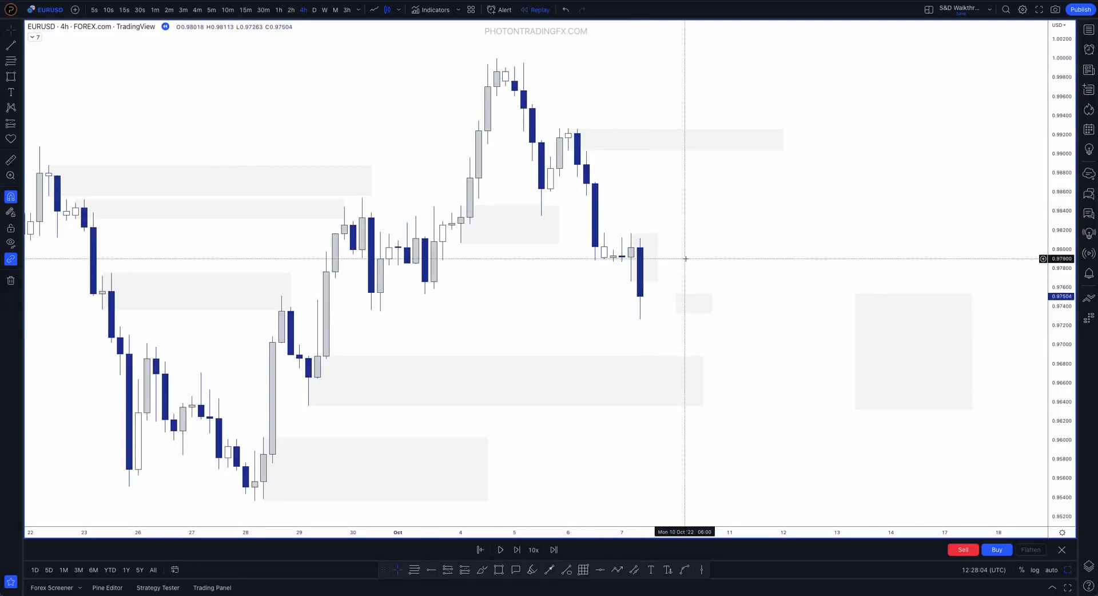
key(shift+Right)
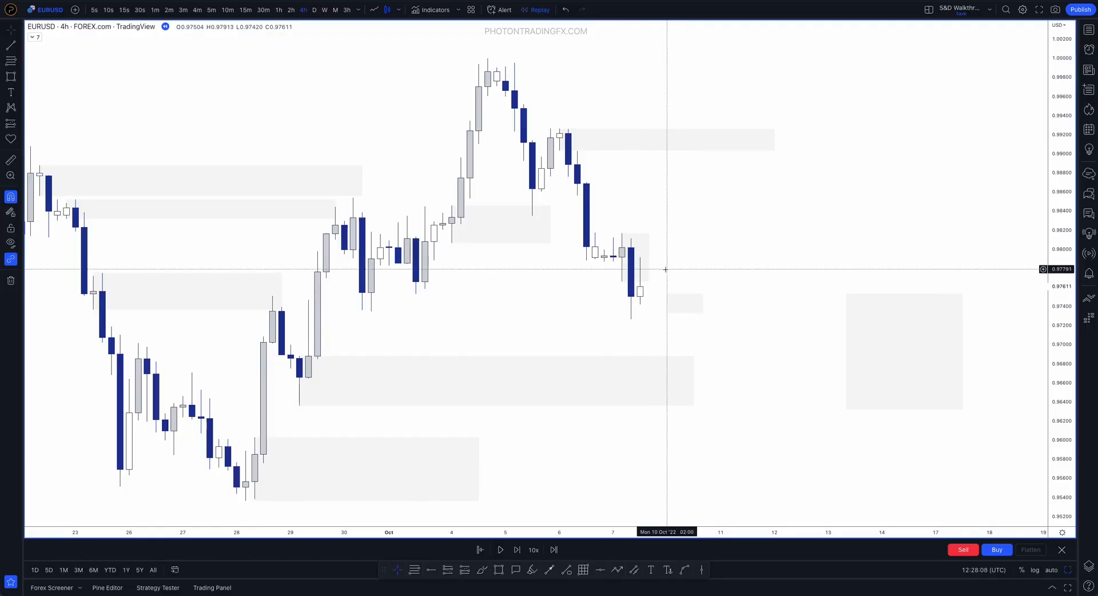
click(649, 258)
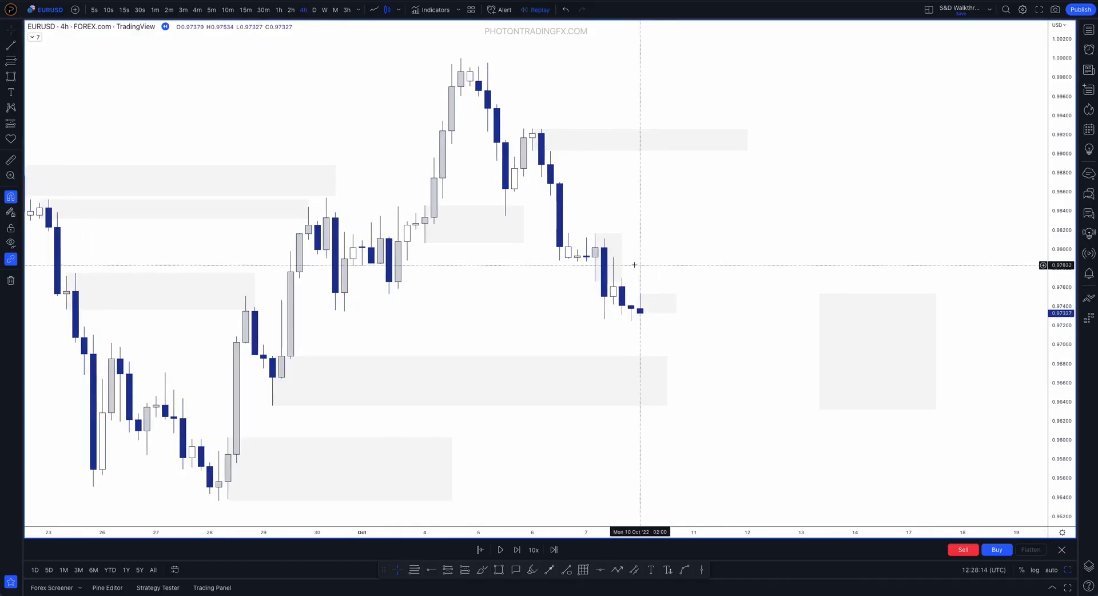
Check the end of the 7 October supply zone, sketch a brush stroke below price and undo it
mouse_move(622, 258)
mouse_down()
mouse_move(611, 259)
mouse_move(620, 257)
mouse_up()
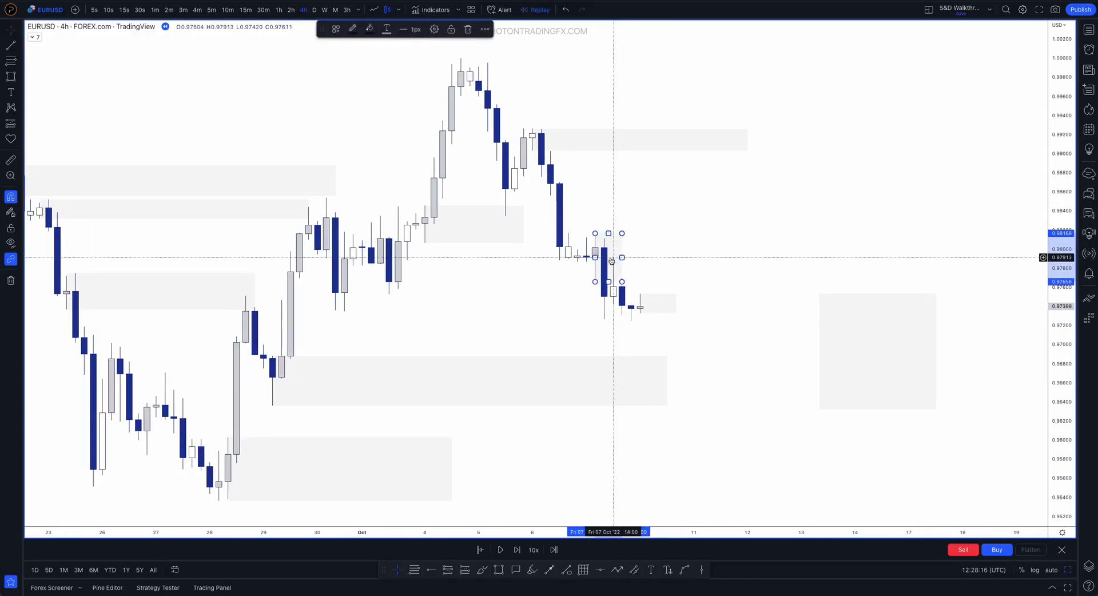
click(667, 256)
click(622, 257)
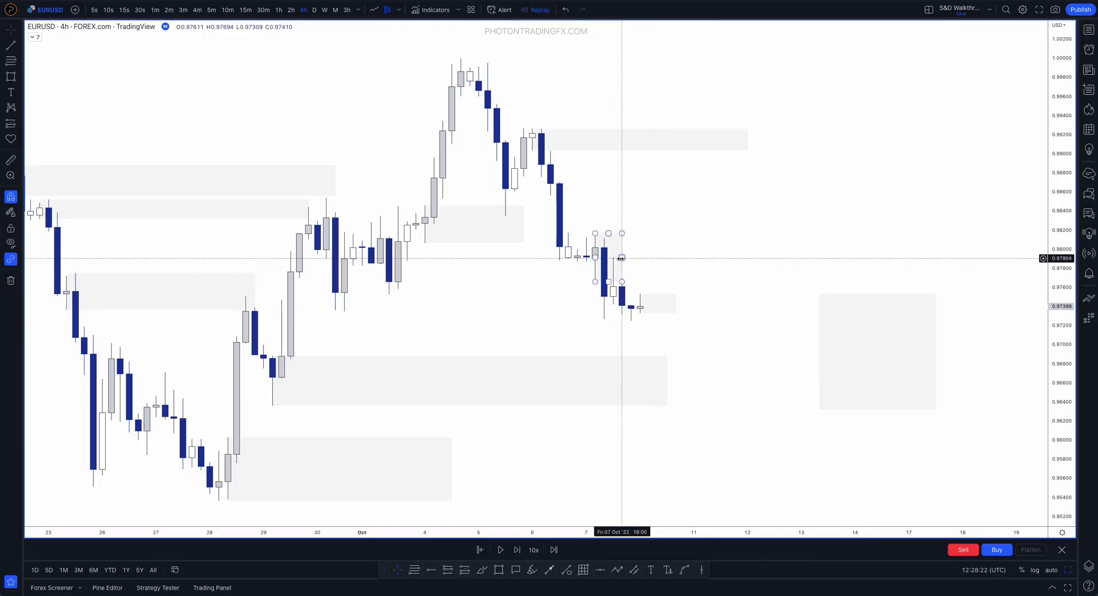
click(483, 569)
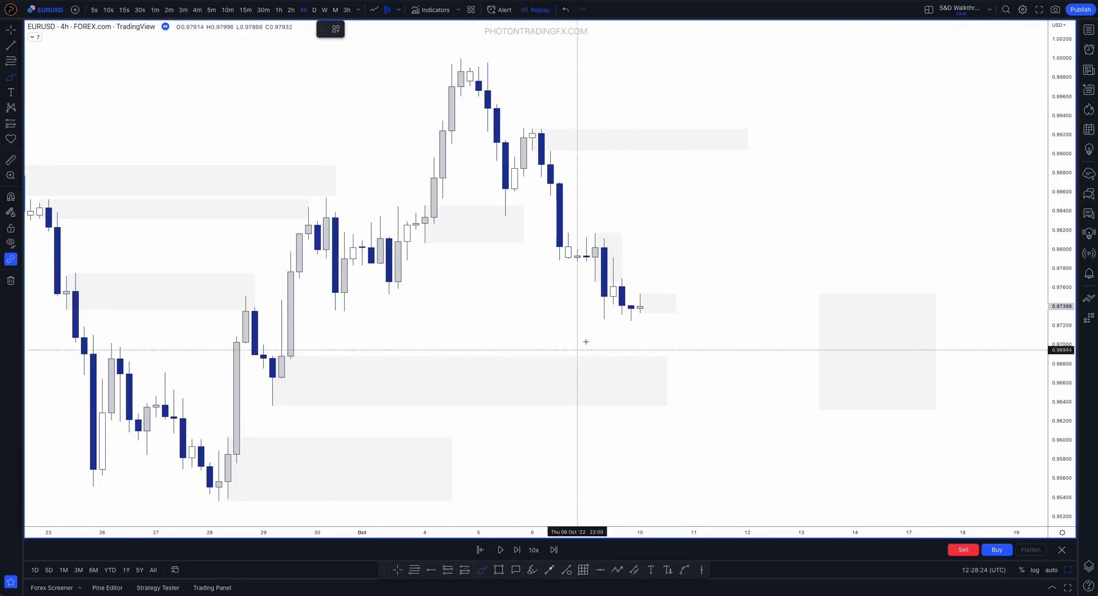
mouse_move(621, 330)
mouse_down()
mouse_move(657, 256)
mouse_move(747, 442)
mouse_up()
key(ctrl+z)
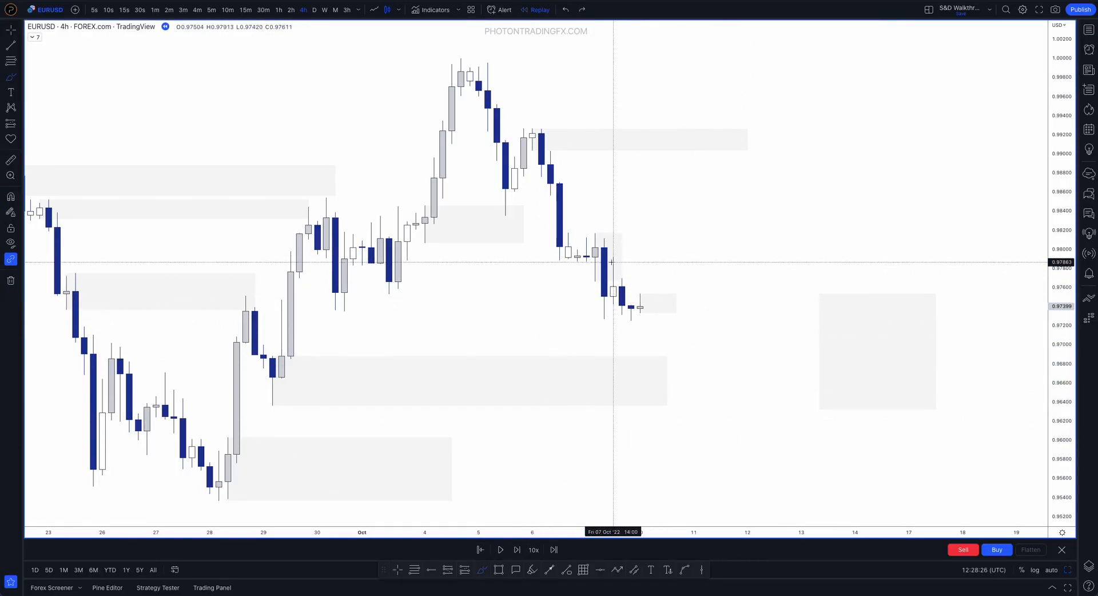
key(Escape)
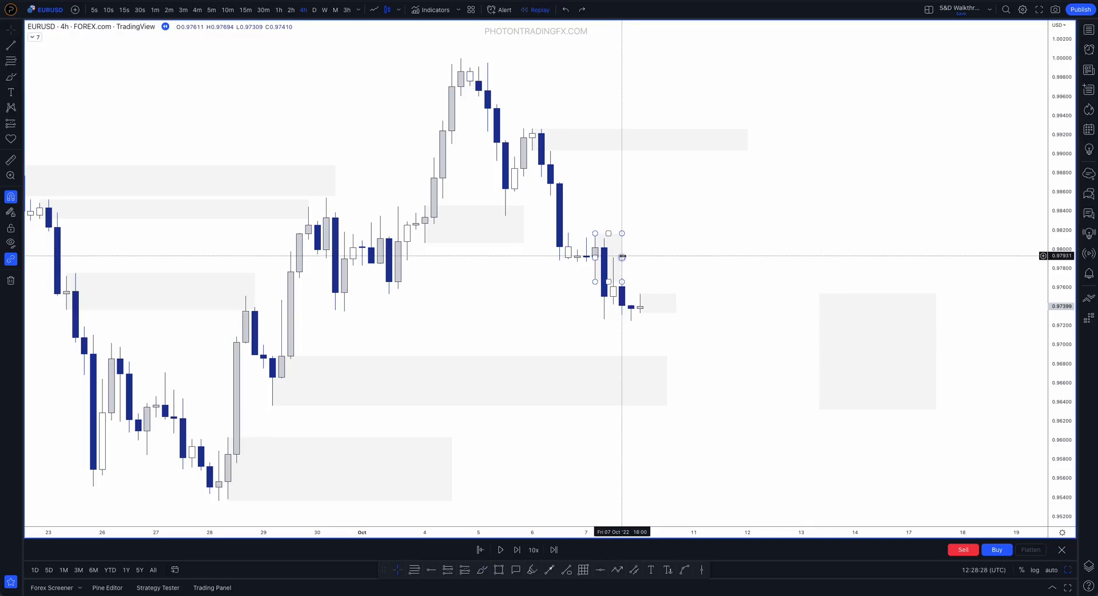
Advance the replay candle by candle from 10 October to the 14 October 06:00 candle
key(shift+Right)
key(shift+Right)
key(shift+Right)
key(shift+Right)
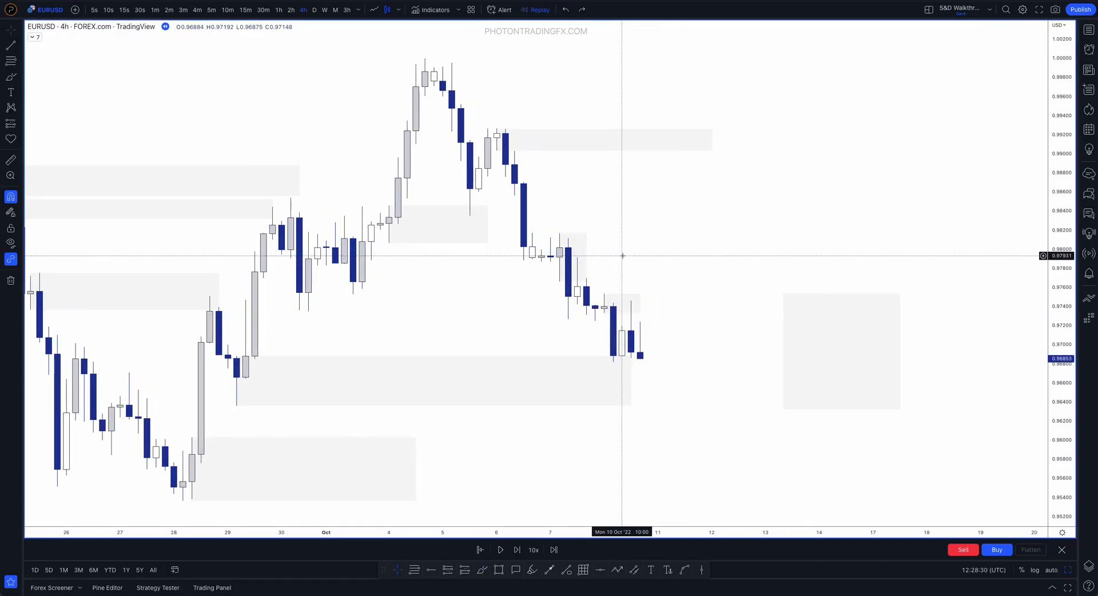
key(shift+Right)
key(shift+Right)
key(shift+Right)
key(shift+Right)
key(shift+Right)
key(shift+Right)
key(shift+Right)
key(shift+Right)
key(shift+Right)
key(shift+Right)
key(shift+Right)
key(shift+Right)
key(shift+Right)
key(shift+Right)
key(shift+Right)
key(shift+Right)
key(shift+Right)
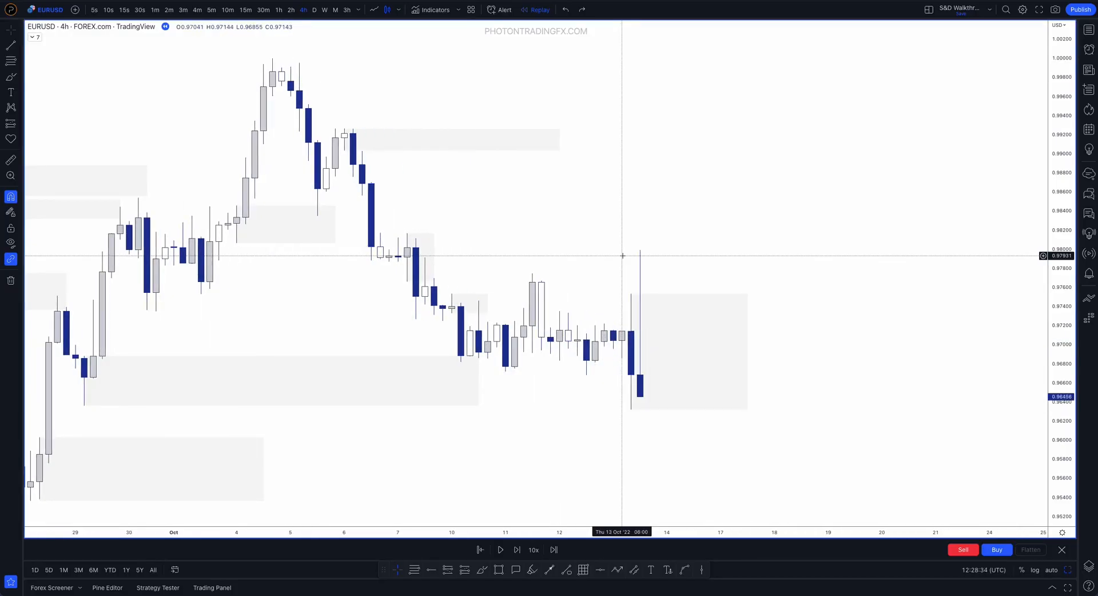
key(shift+Right)
key(shift+Right)
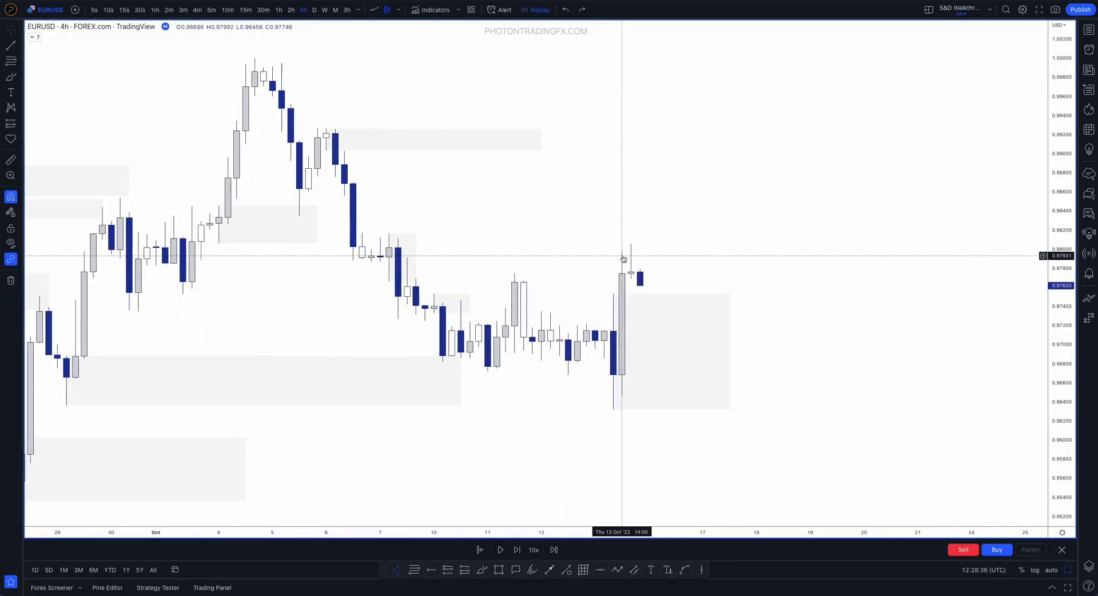
key(shift+Right)
key(shift+Right)
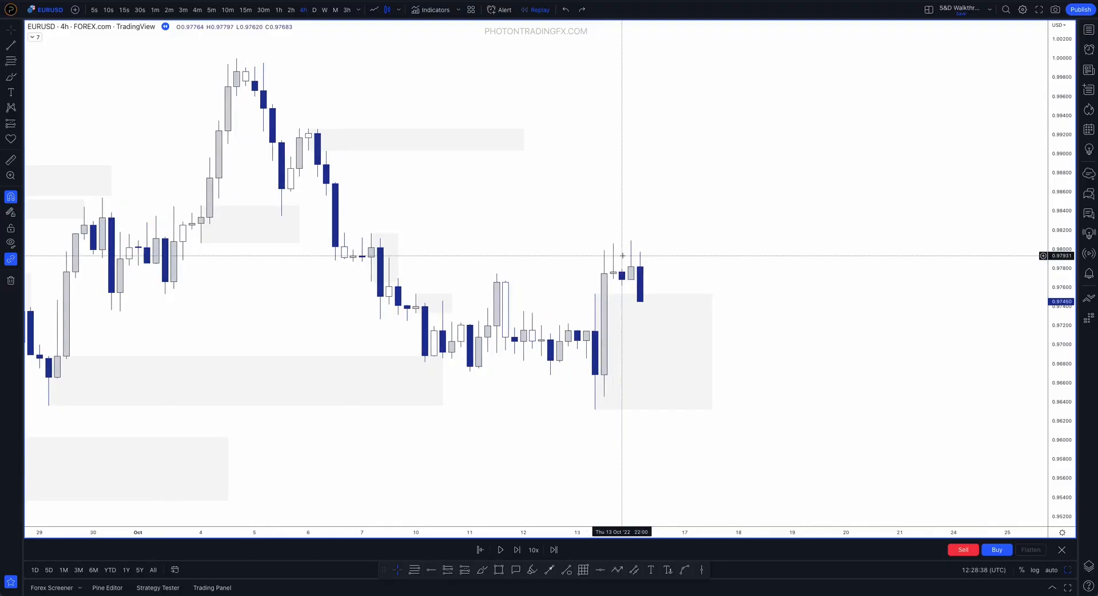
key(shift+Right)
Raise the 7 October supply zone's bottom to the candle's close at 0.98018 and extend its end to 14 October 02:00
click(399, 251)
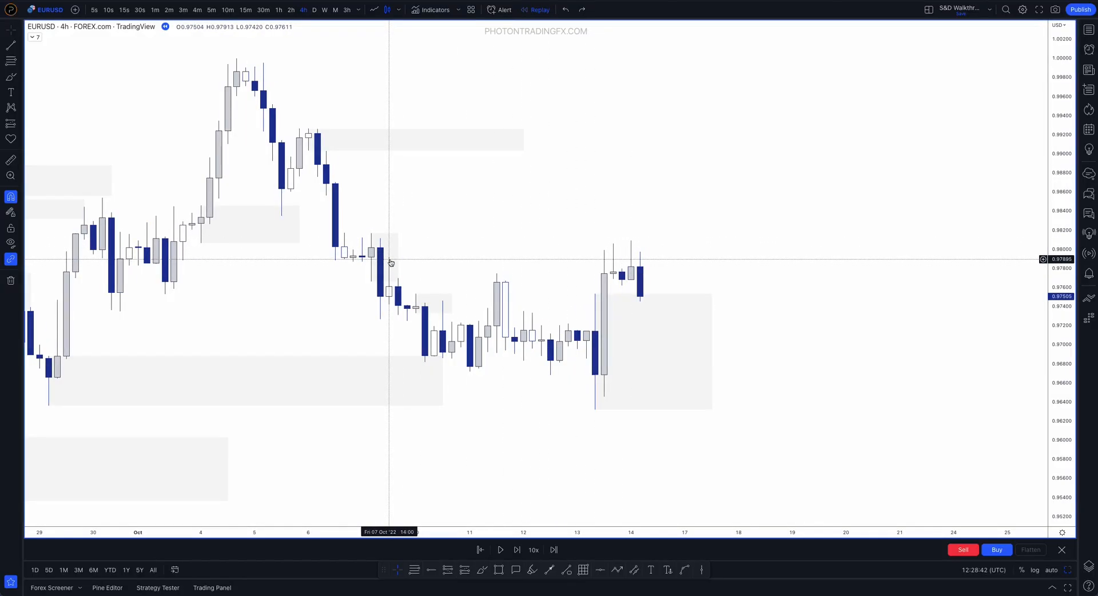
mouse_move(371, 281)
mouse_down()
mouse_move(371, 246)
mouse_move(631, 240)
mouse_up()
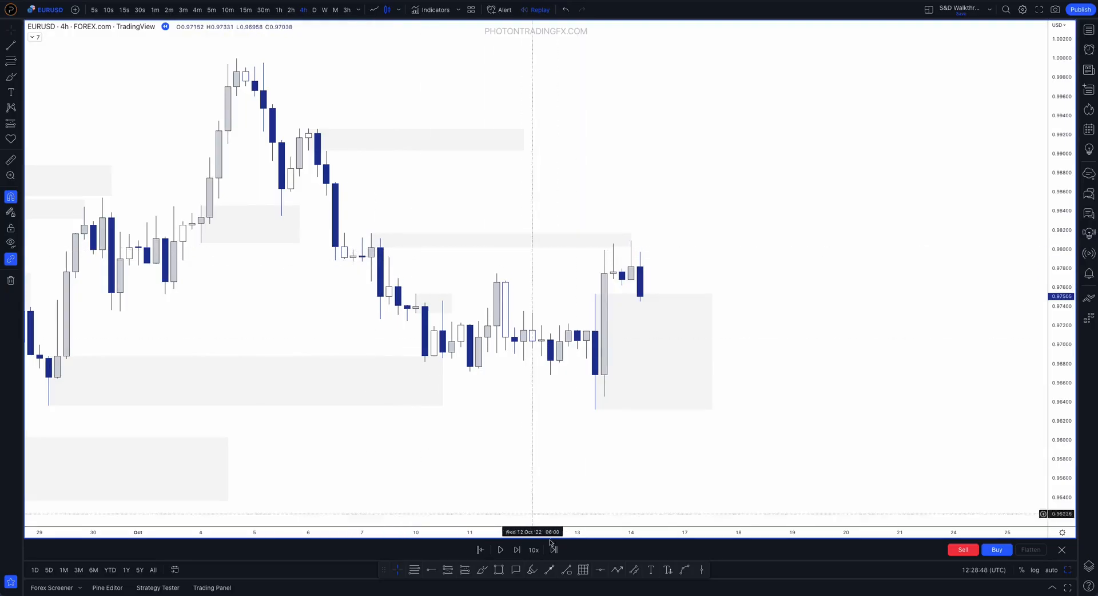
Brush an outline beside the 7 October candle's lower wick and a falling path from the 13 October high, and undo both
click(480, 572)
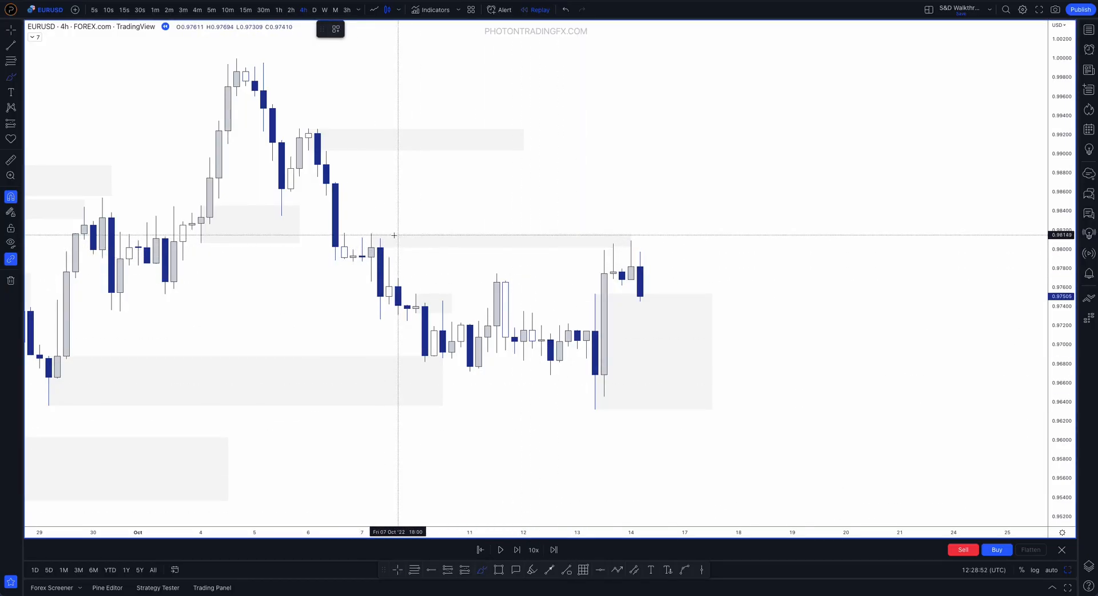
drag(389, 259, 395, 283)
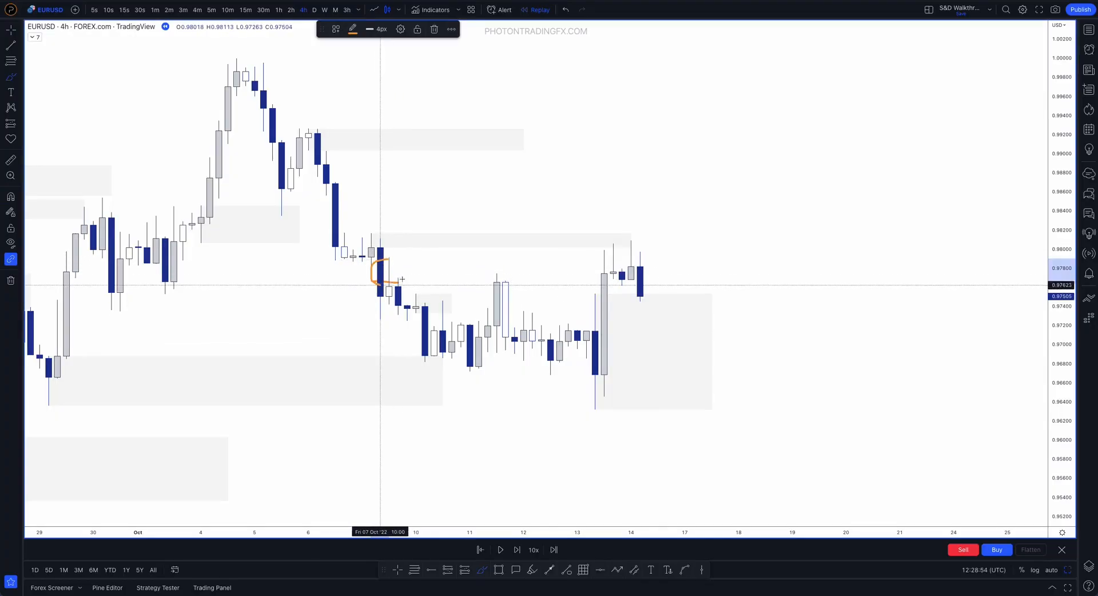
mouse_move(605, 245)
mouse_down()
mouse_move(645, 264)
mouse_move(764, 504)
mouse_up()
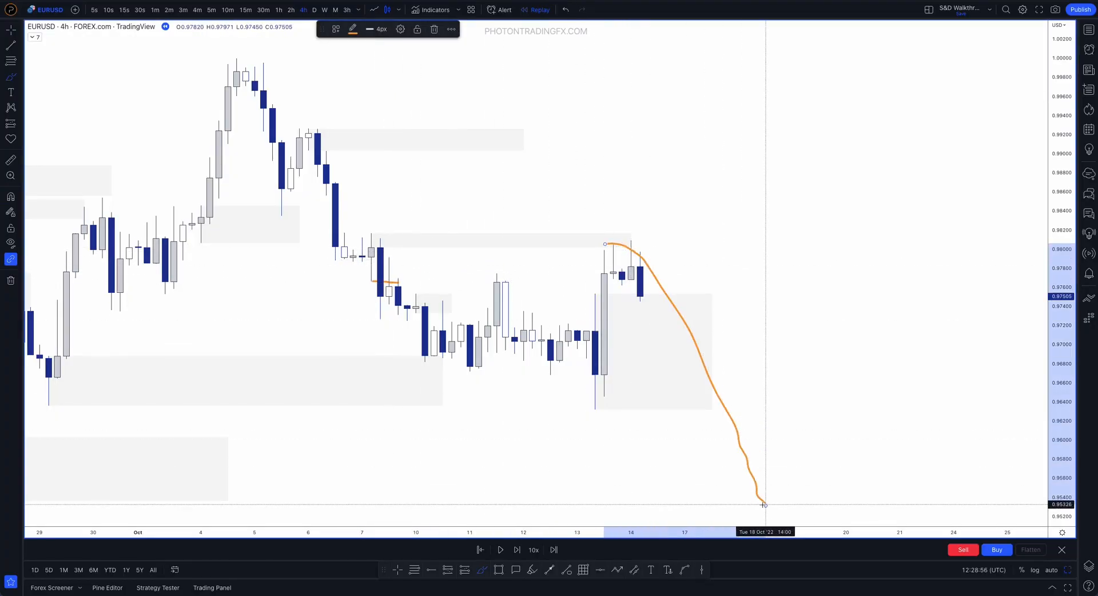
key(ctrl+z)
Brush over the 7 October supply zone and trace price's turn down into the 13 October demand zone, clearing the strokes
key(ctrl+z)
drag(373, 238, 388, 236)
key(ctrl+z)
mouse_move(605, 250)
mouse_down()
mouse_move(643, 270)
mouse_move(655, 316)
mouse_move(568, 314)
mouse_move(675, 404)
mouse_move(650, 295)
mouse_up()
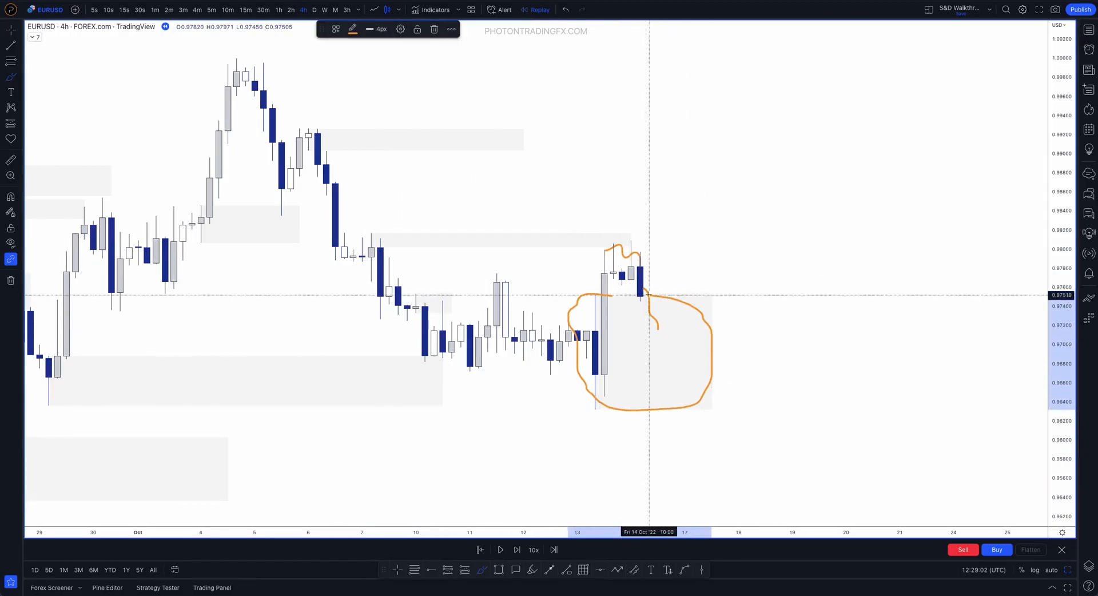
key(ctrl+z)
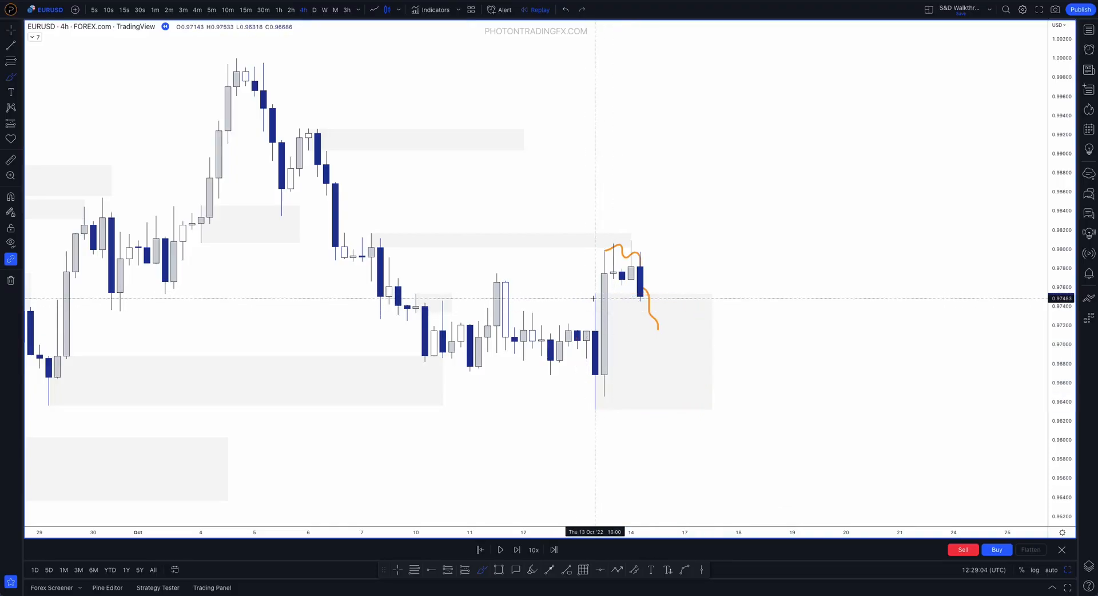
mouse_move(640, 289)
mouse_down()
mouse_move(720, 324)
mouse_move(605, 363)
mouse_up()
key(ctrl+z)
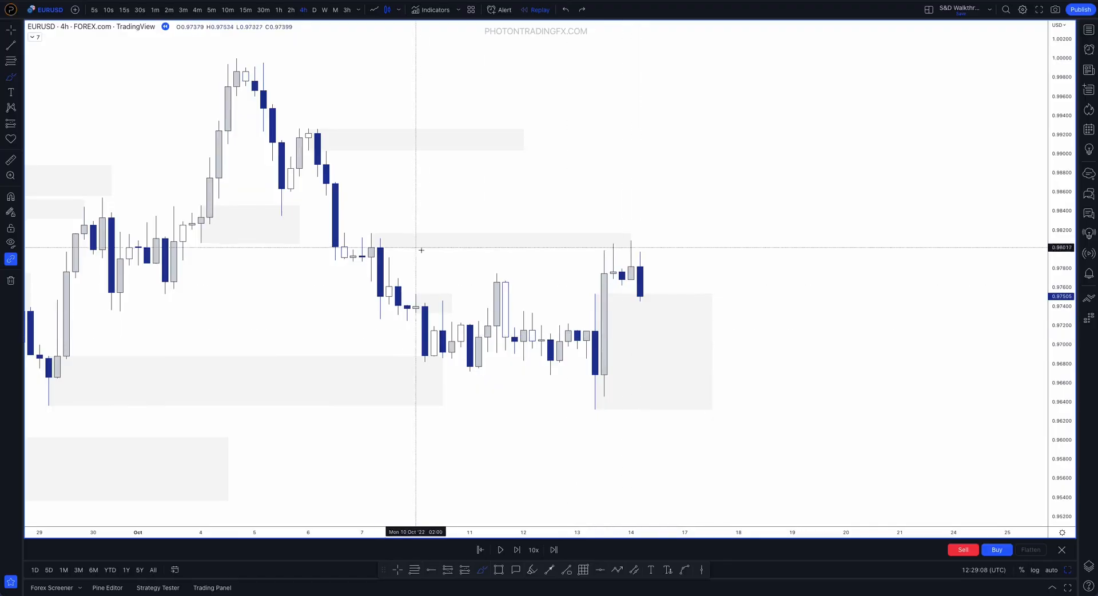
drag(379, 238, 371, 236)
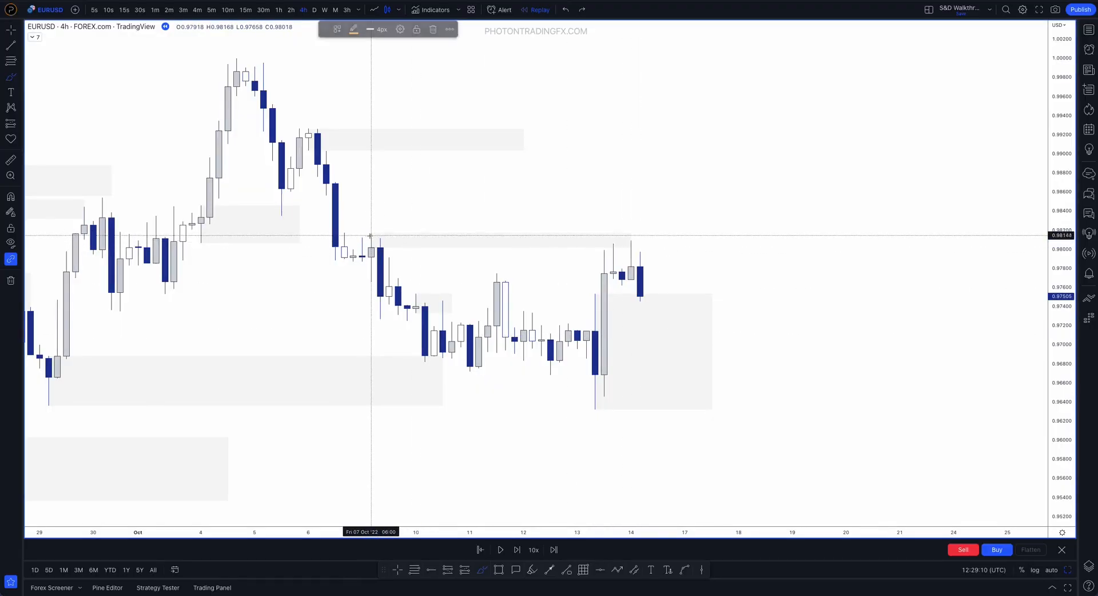
key(ctrl+z)
Circle the 13 October demand zone with the brush, replacing the first attempt
mouse_move(689, 299)
mouse_down()
mouse_move(591, 312)
mouse_move(643, 405)
mouse_move(669, 290)
mouse_up()
key(ctrl+z)
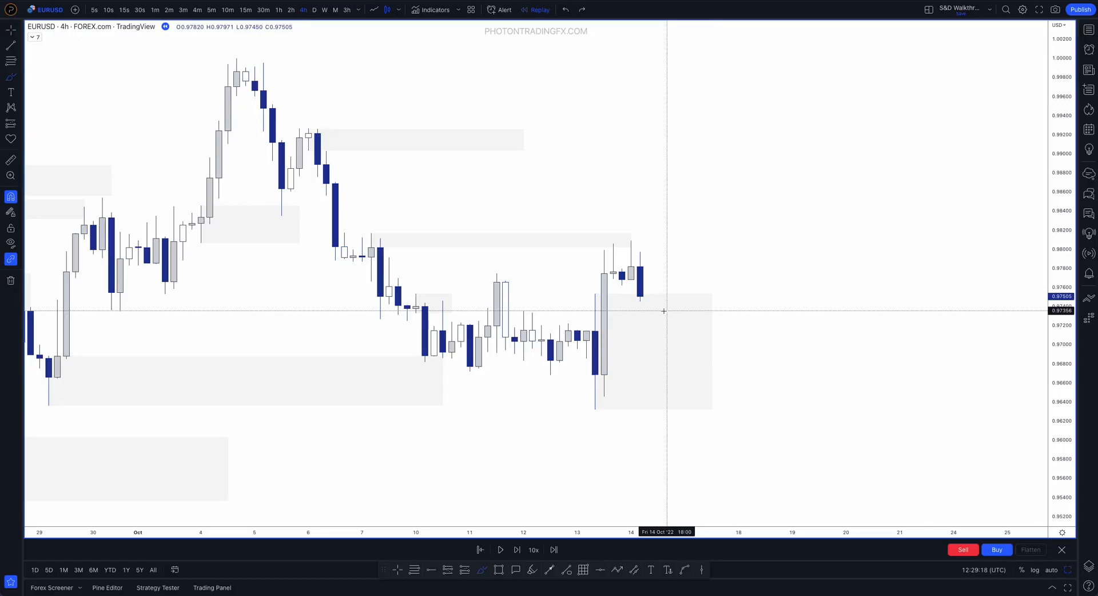
mouse_move(621, 292)
mouse_down()
mouse_move(598, 405)
mouse_move(694, 333)
mouse_move(641, 293)
mouse_up()
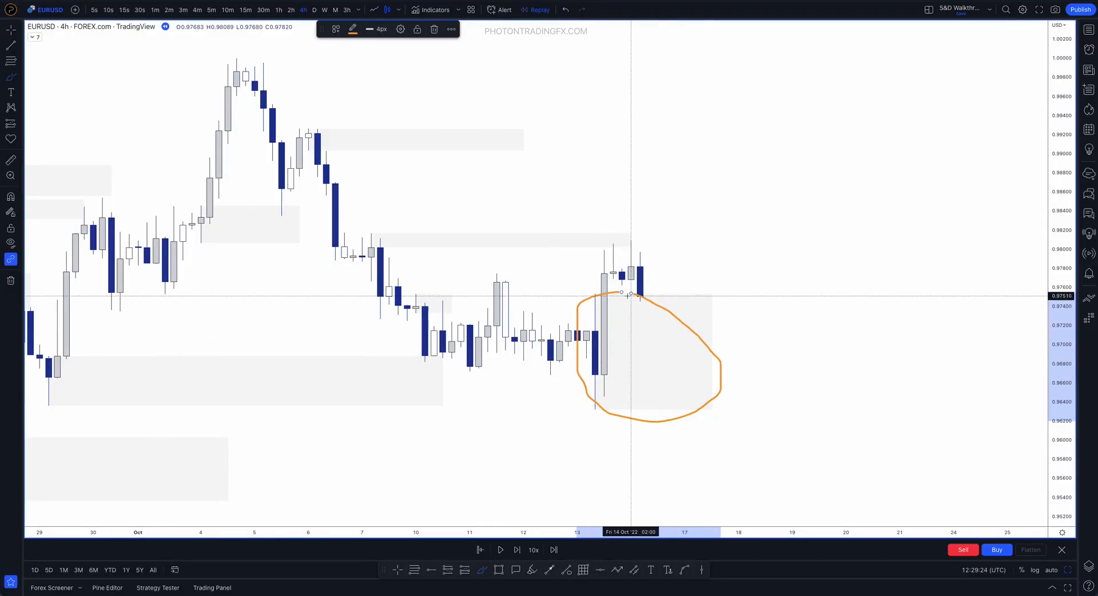
Clear the demand zone circle, and brush a rising path from it and a ring around the 7 October supply candle, undoing both strokes
key(ctrl+z)
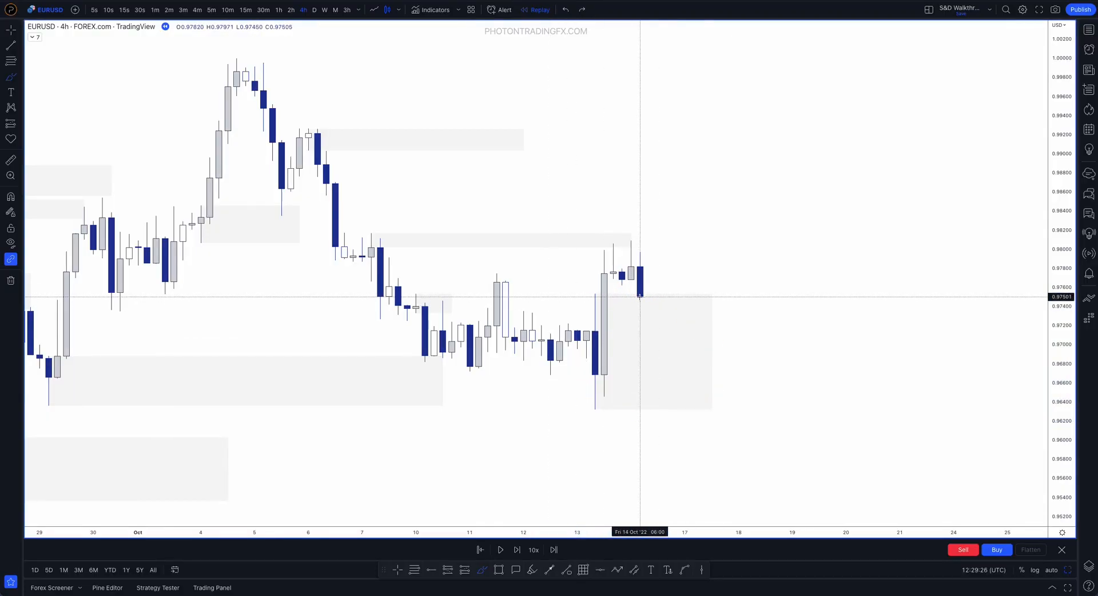
mouse_move(639, 299)
mouse_down()
mouse_move(657, 332)
mouse_move(706, 98)
mouse_up()
key(ctrl+z)
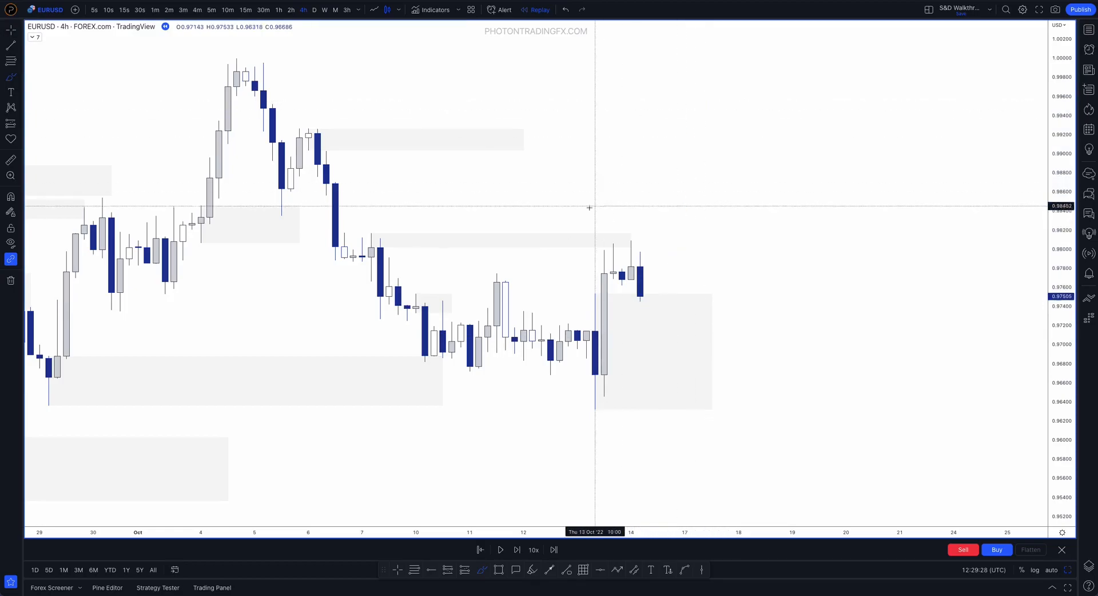
mouse_move(392, 241)
mouse_down()
mouse_move(364, 245)
mouse_move(371, 231)
mouse_up()
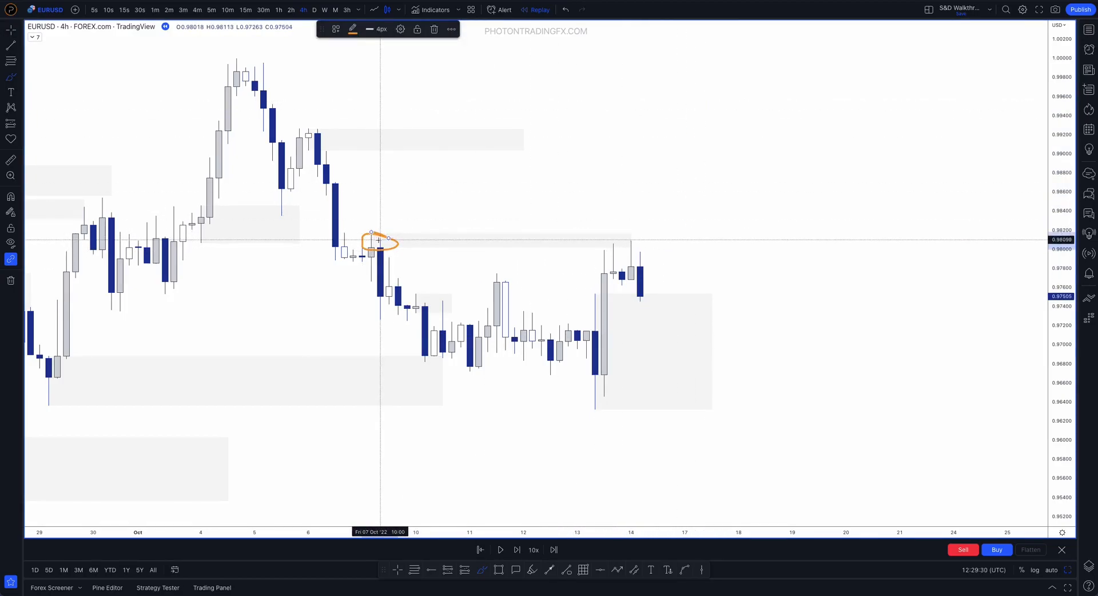
key(ctrl+z)
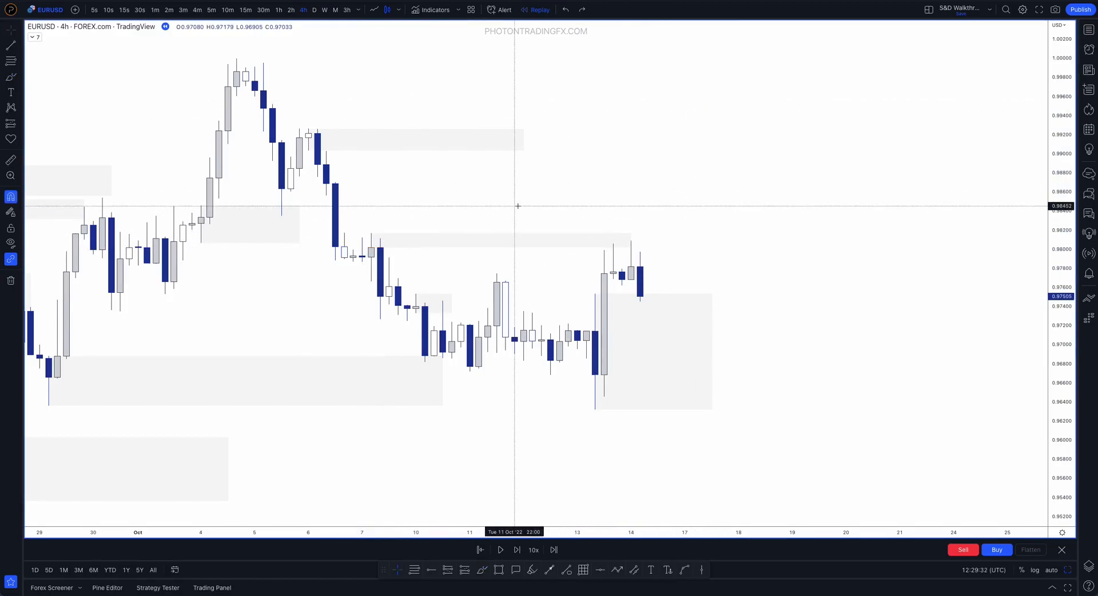
Advance the replay to the 17 October 14:00 candle and extend the 6 October supply zone's end to 18 October
key(shift+Right)
key(shift+Right)
key(shift+Right)
key(shift+Right)
key(shift+Right)
key(shift+Right)
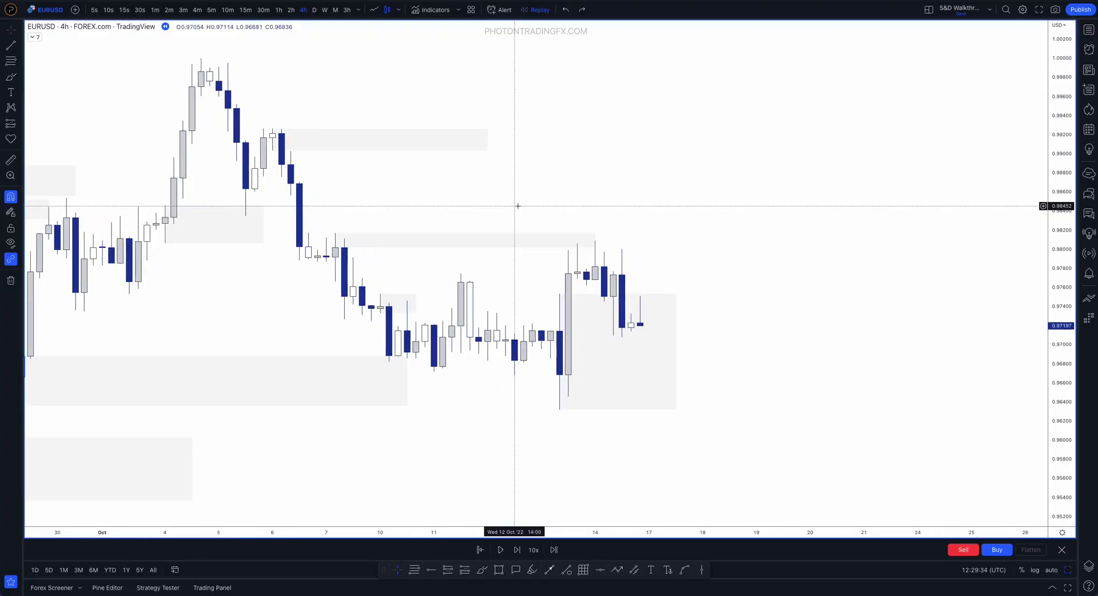
key(shift+Right)
key(shift+Right)
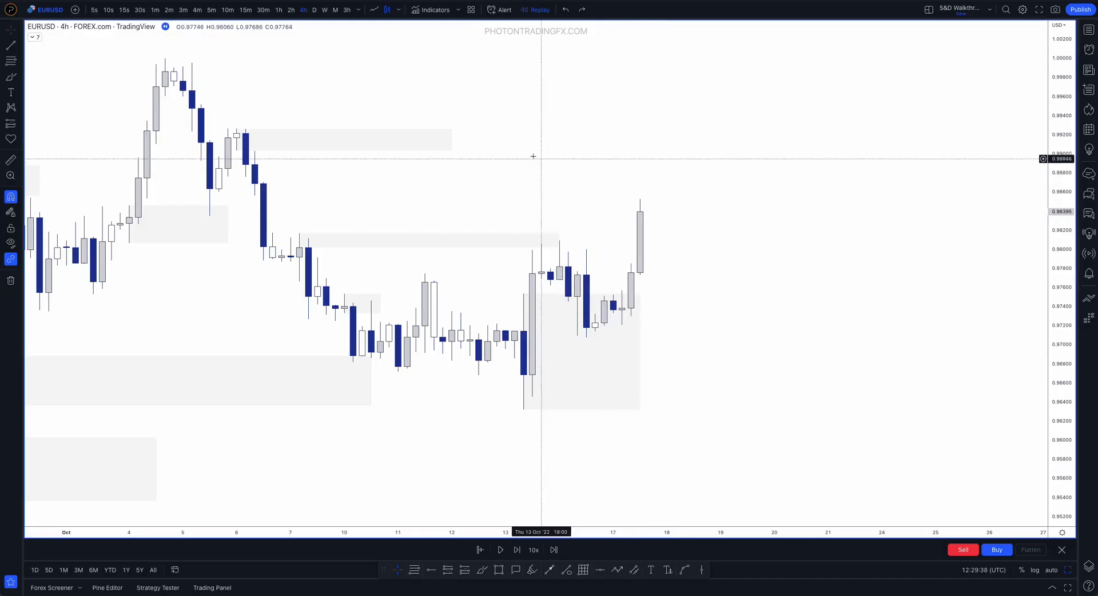
drag(453, 139, 666, 150)
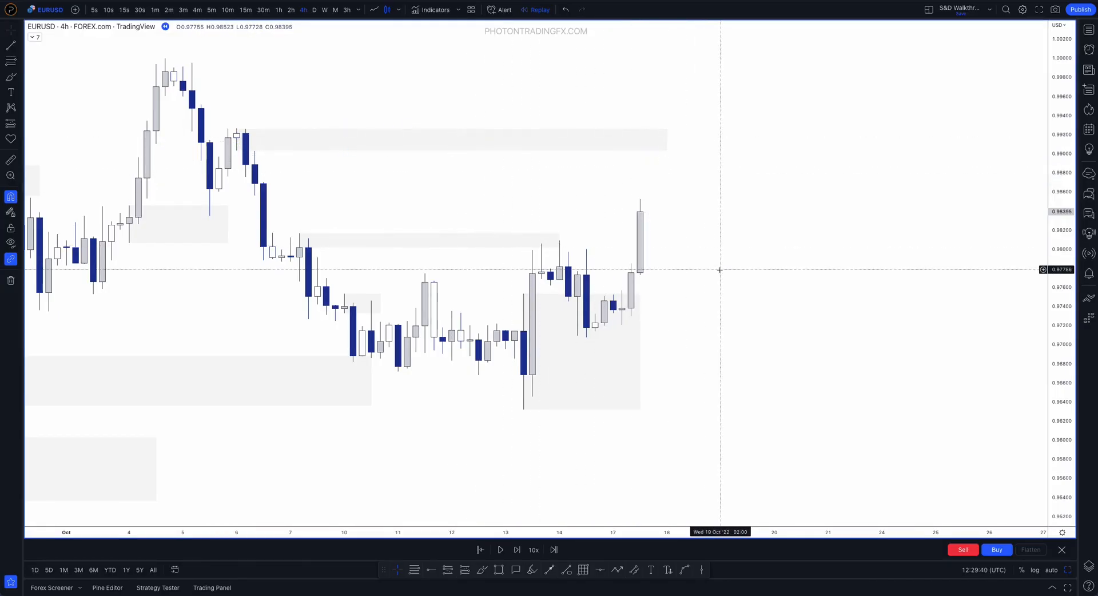
Advance the replay to the 19 October 22:00 candle
key(shift+Right)
key(shift+Right)
key(shift+Right)
key(shift+Right)
key(shift+Right)
key(shift+Right)
key(shift+Right)
key(shift+Right)
key(shift+Right)
key(shift+Right)
key(shift+Right)
key(shift+Right)
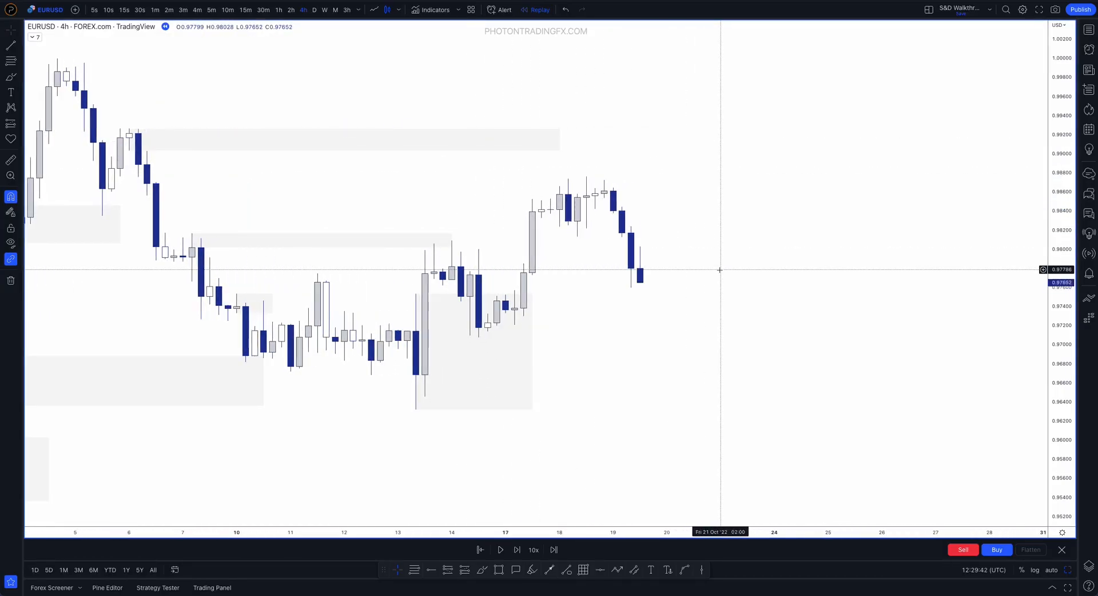
key(shift+Right)
key(shift+Right)
scroll(720, 270, down, 3)
drag(728, 270, 787, 311)
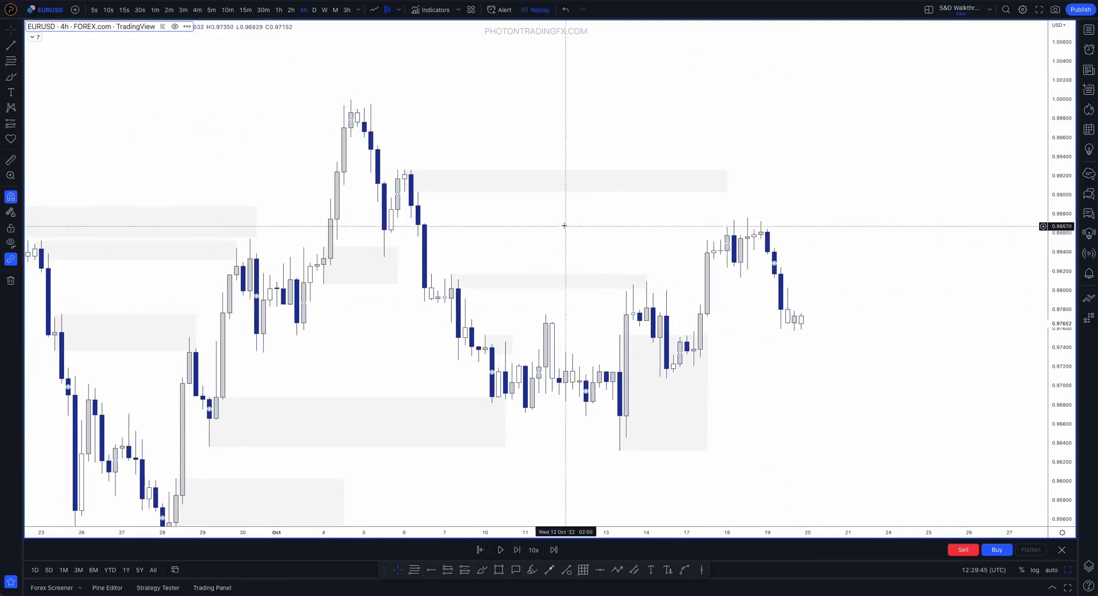
Extend the 6 October supply zone to 20 October 06:00 and stretch its start and bottom to the 5 October 14:00 candle's low
click(728, 181)
drag(727, 181, 815, 181)
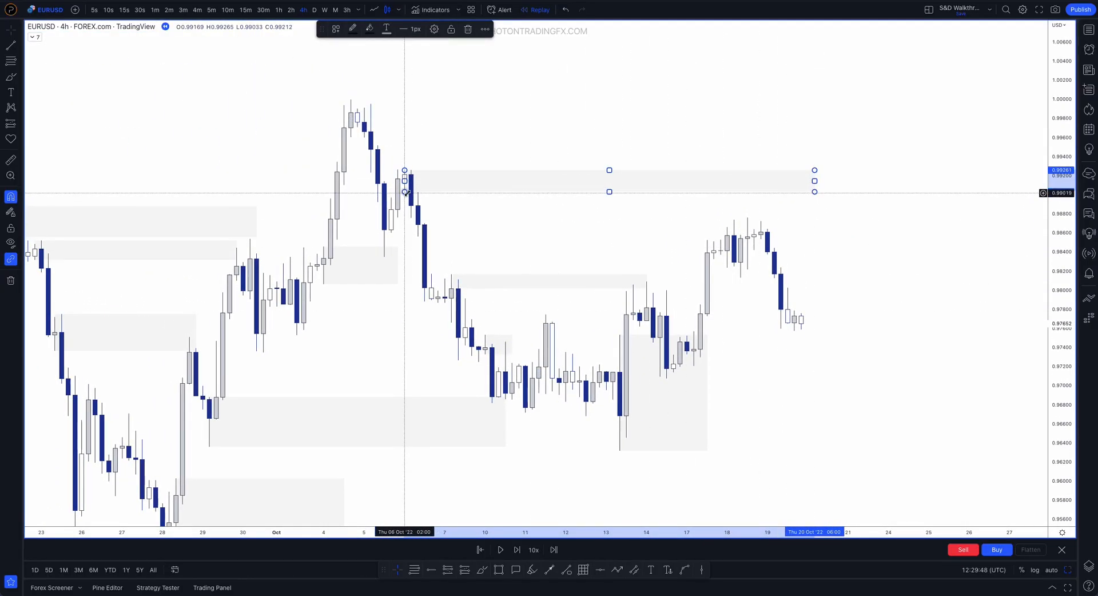
drag(404, 191, 380, 267)
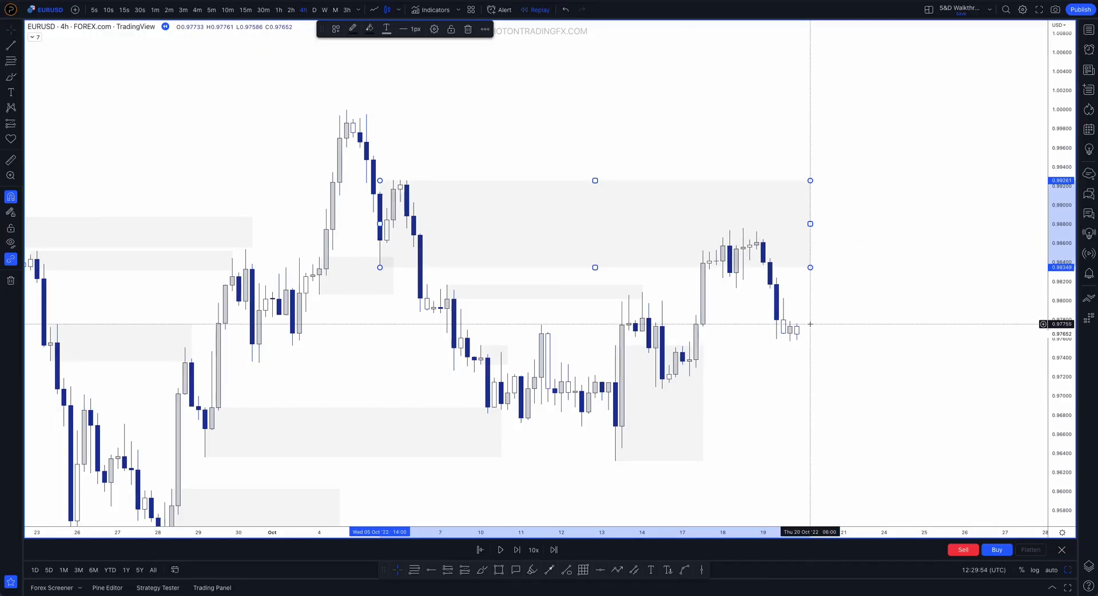
click(811, 324)
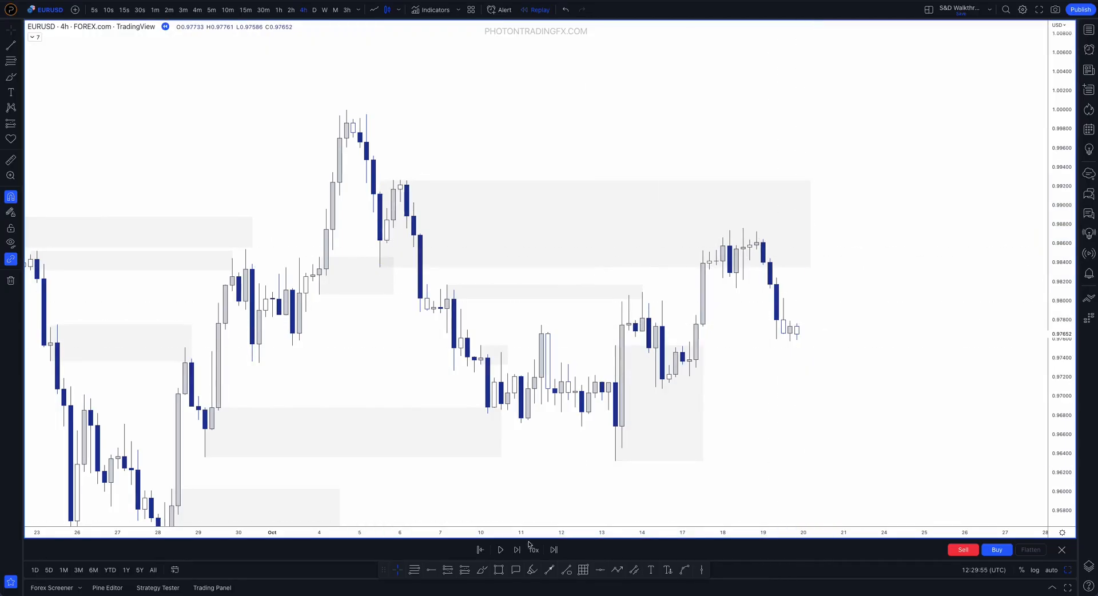
Draw a demand rectangle from the 17 October rally's base to 20 October and shorten the large supply zone's end to 18 October
click(498, 570)
mouse_move(689, 361)
mouse_down()
mouse_move(689, 378)
mouse_move(829, 359)
mouse_up()
click(846, 287)
drag(811, 220, 750, 221)
click(862, 230)
Stretch the new demand zone back and up to the 14 October 02:00 candle's high, and shorten the 13 October demand zone's end
drag(689, 341, 643, 292)
drag(736, 377, 676, 402)
Brush strokes at the 13 October demand zone, a rising path and the new demand zone's upper and lower edges, undoing them all
click(482, 570)
mouse_move(603, 456)
mouse_down()
mouse_move(642, 288)
mouse_move(662, 361)
mouse_move(675, 358)
mouse_move(602, 420)
mouse_up()
key(ctrl+z)
key(ctrl+z)
mouse_move(624, 304)
mouse_down()
mouse_move(654, 332)
mouse_move(676, 383)
mouse_move(696, 255)
mouse_up()
key(ctrl+z)
drag(639, 293, 871, 293)
drag(657, 389, 829, 391)
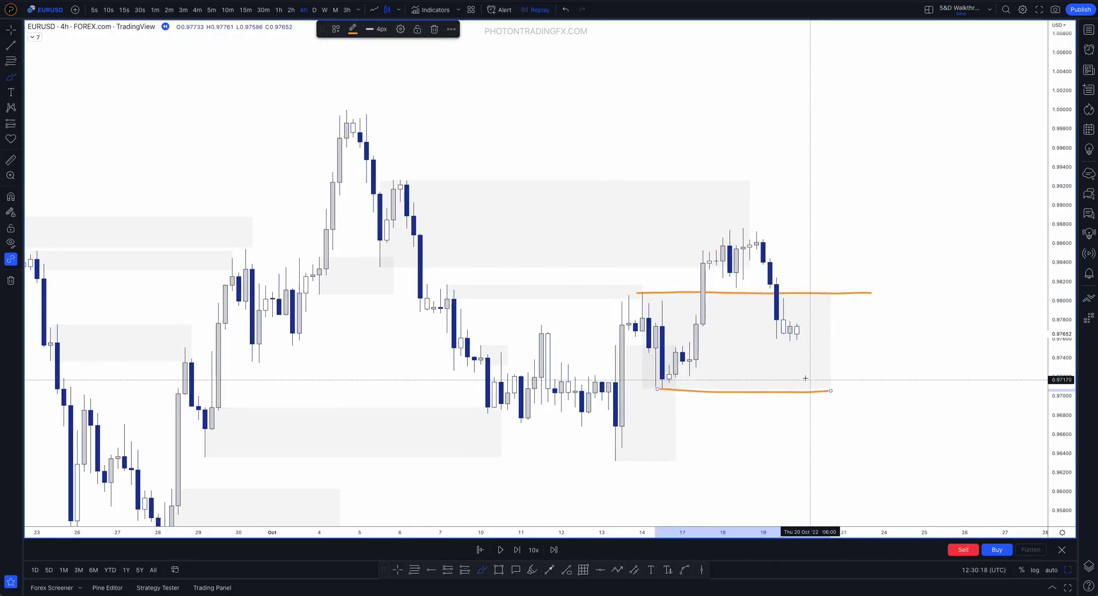
key(ctrl+z)
key(ctrl+z)
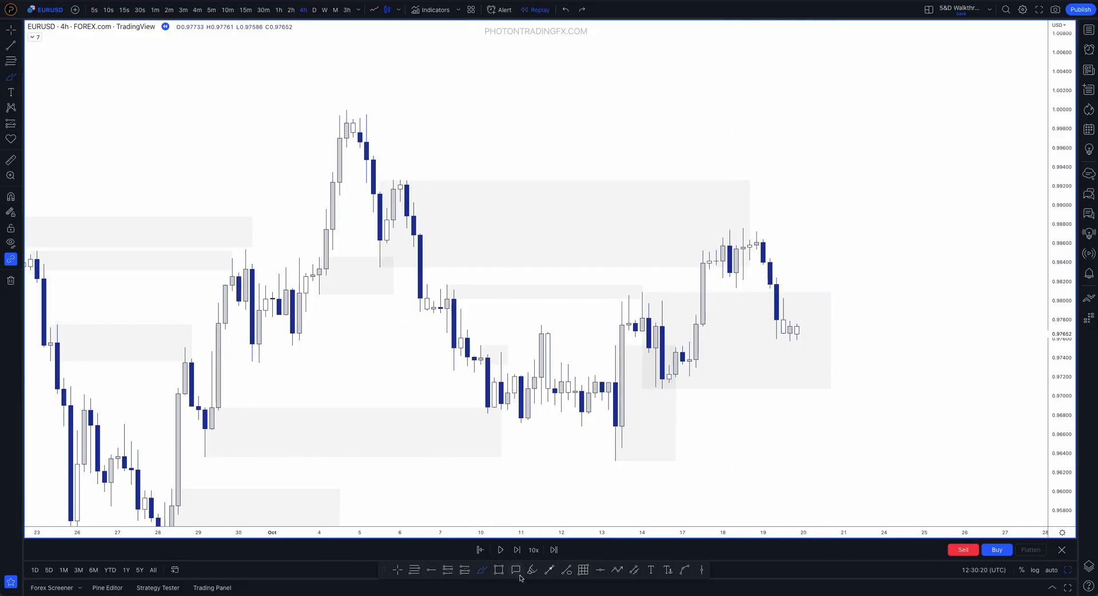
Draw a refined demand rectangle over the 17 October 06:00 candle's range, inside the larger zone and reaching 20 October
mouse_move(689, 342)
mouse_down()
mouse_move(689, 376)
mouse_move(823, 360)
mouse_up()
click(726, 407)
scroll(915, 312, up, 5)
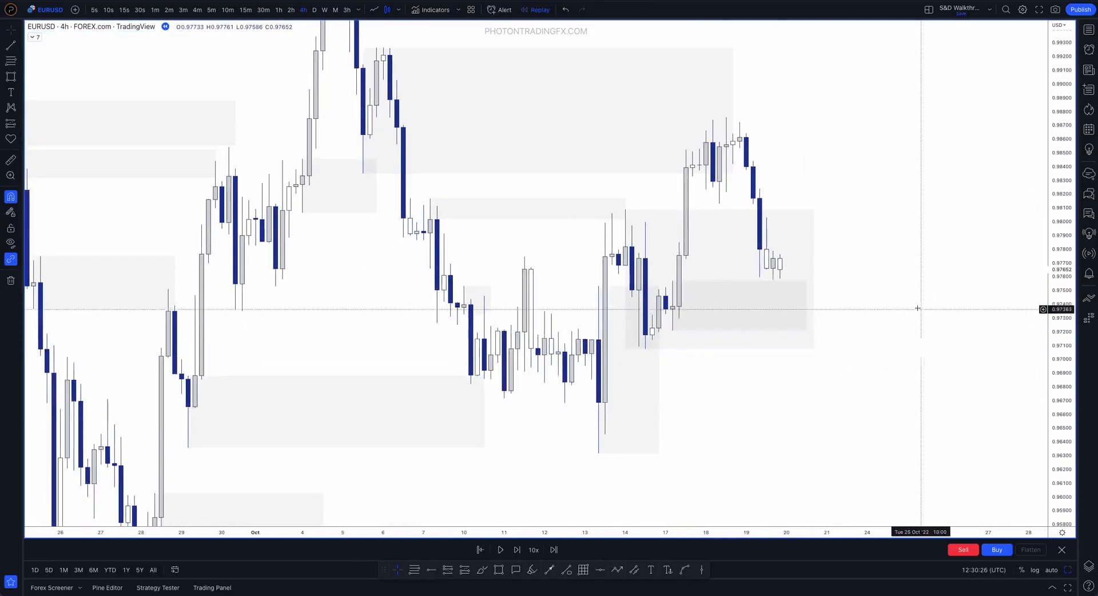
Move the refined demand zone onto the 14 October 18:00 candle's range and shorten its end to 17 October 10:00
drag(599, 281, 570, 342)
click(781, 335)
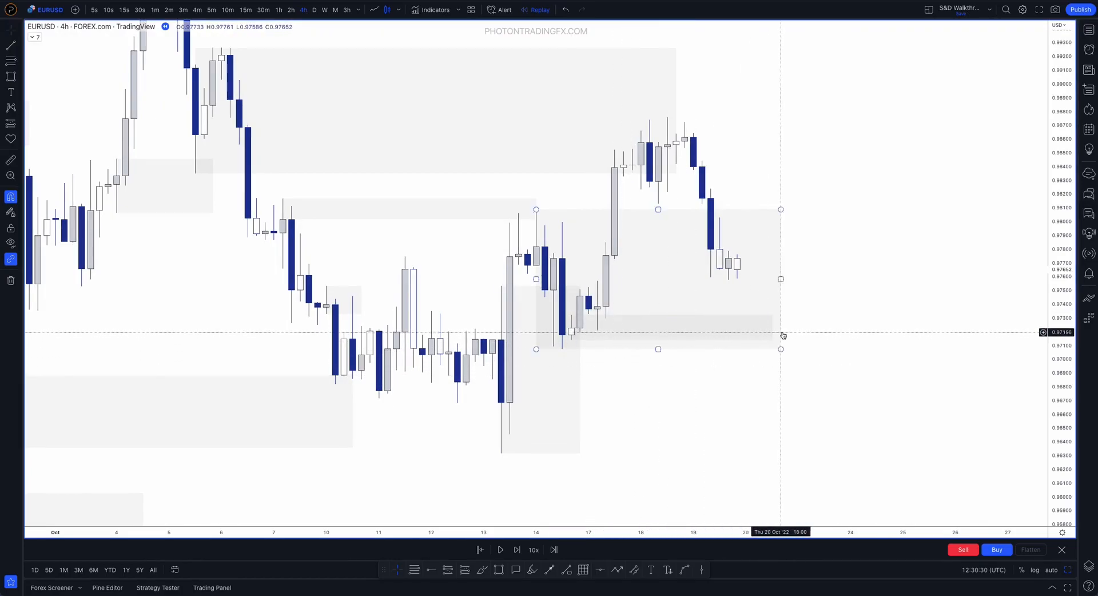
mouse_move(772, 327)
mouse_down()
mouse_move(592, 324)
mouse_move(606, 322)
mouse_up()
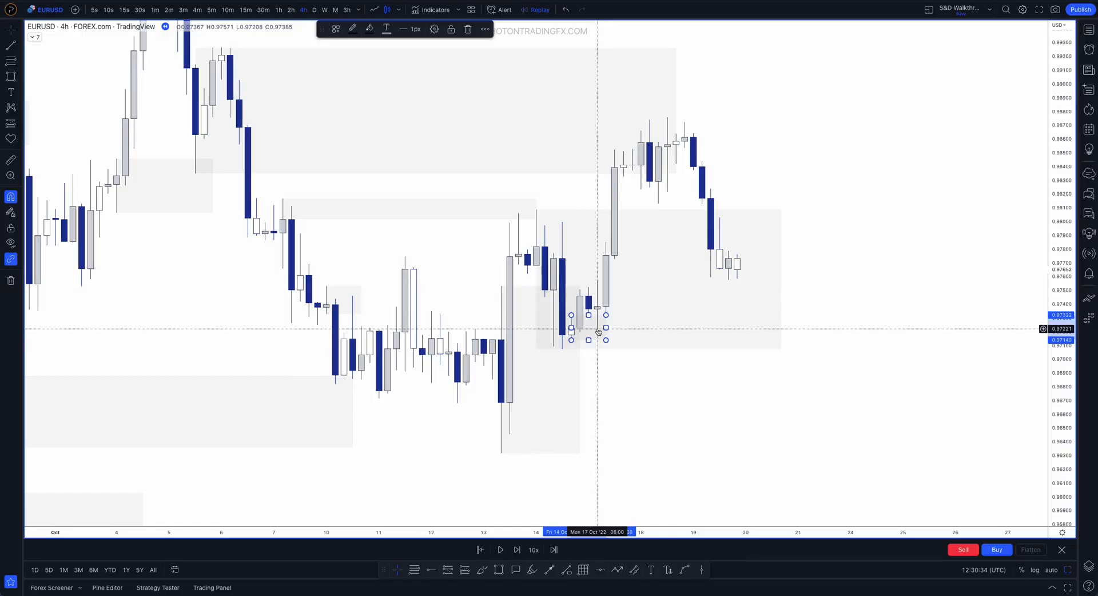
Fit the refined demand zone to the 17 October 06:00 candle, from 0.97571 to 0.97208, and extend it to 20 October 02:00
drag(571, 315, 597, 281)
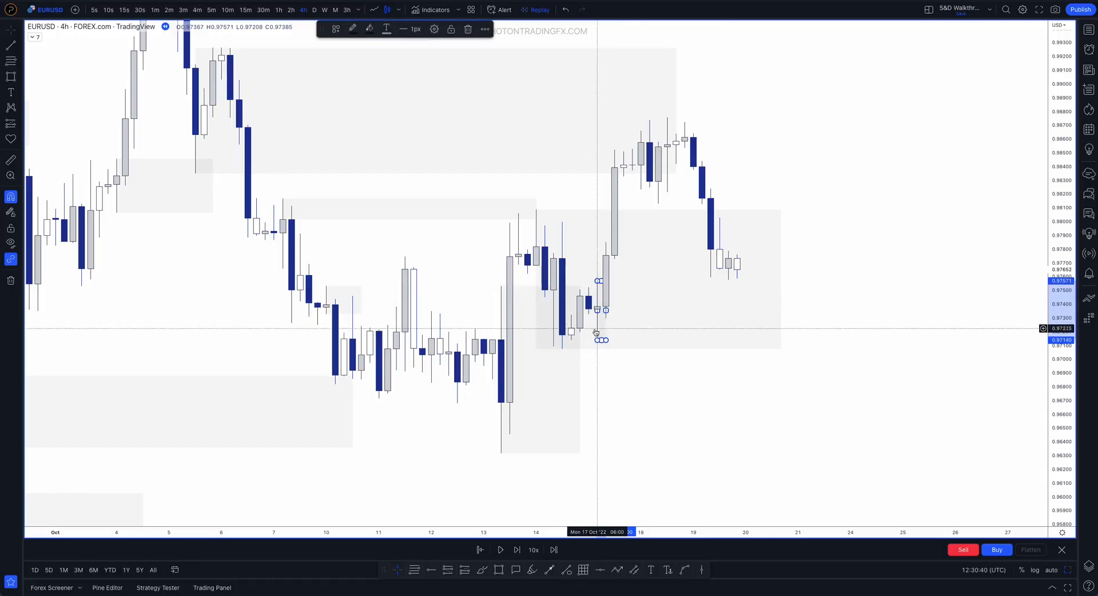
drag(597, 339, 597, 329)
click(631, 297)
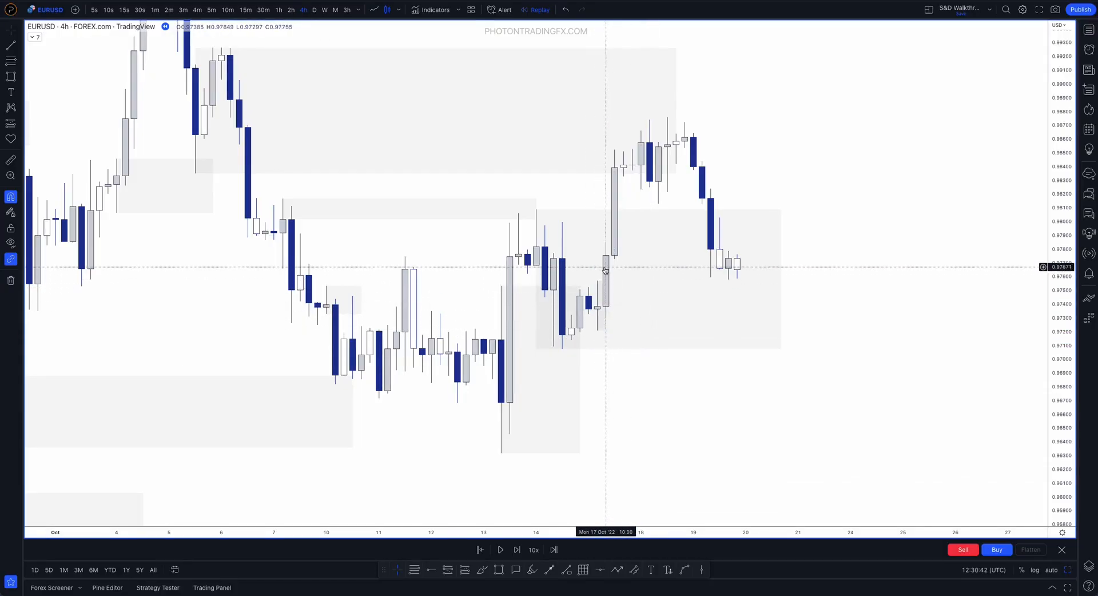
drag(607, 306, 746, 306)
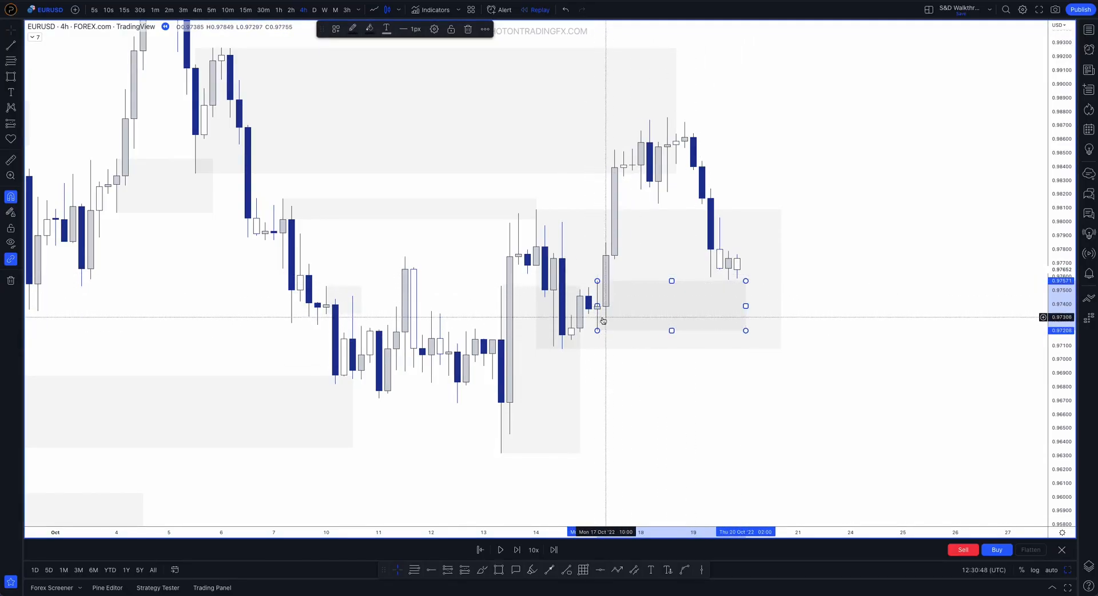
click(613, 375)
Brush the drop from the 13 October high and the 17 October rally, and clear the strokes
click(582, 349)
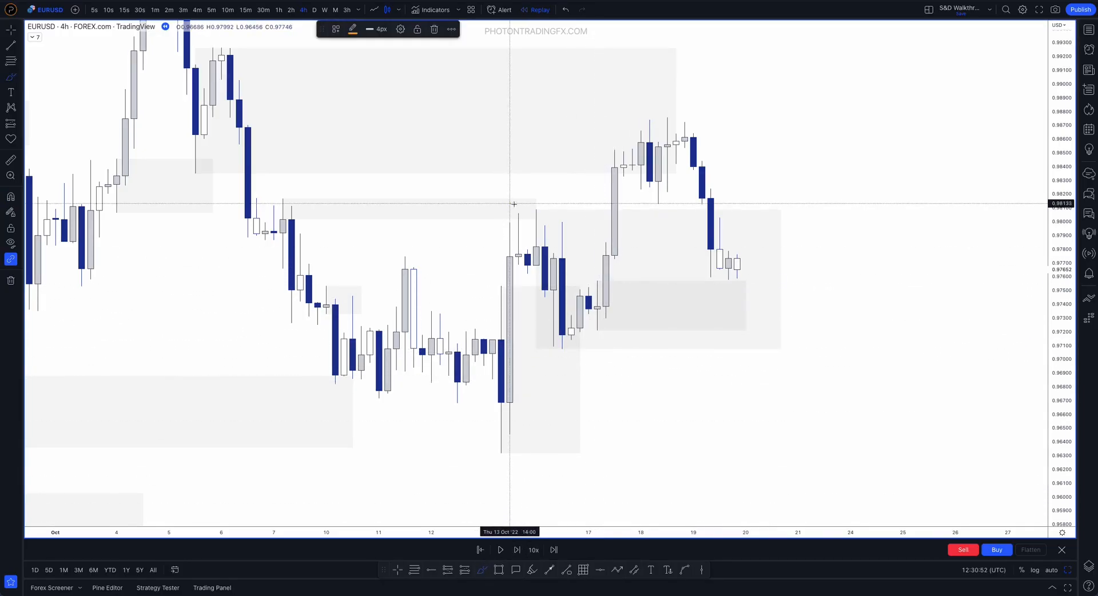
drag(511, 203, 580, 290)
drag(595, 344, 633, 110)
key(ctrl+z)
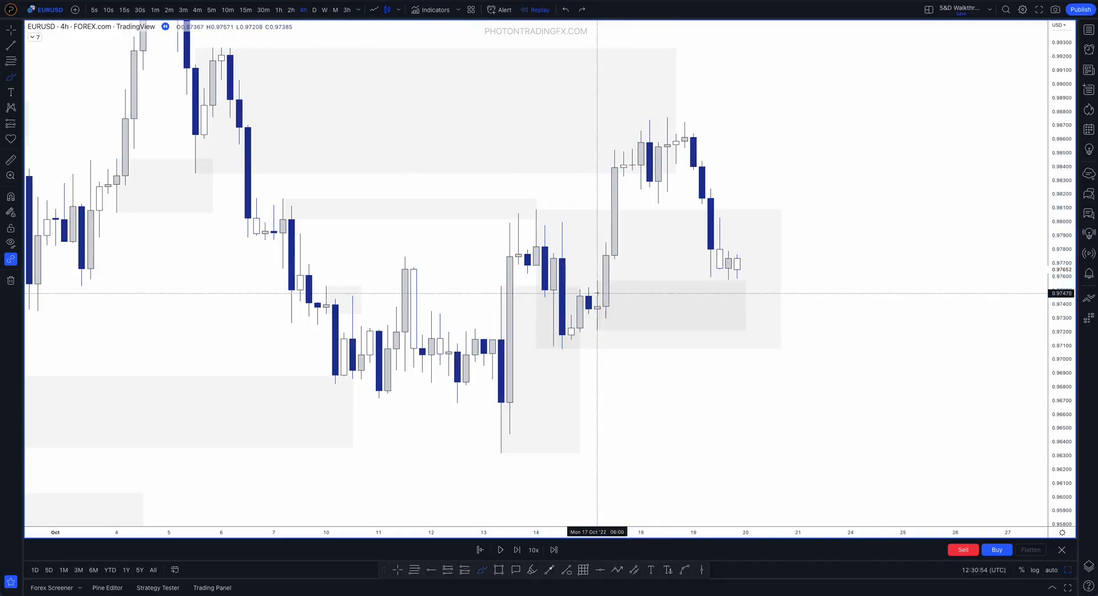
Brush an outline along the refined demand zone and around its originating 17 October candle, undoing the strokes
drag(597, 278, 651, 279)
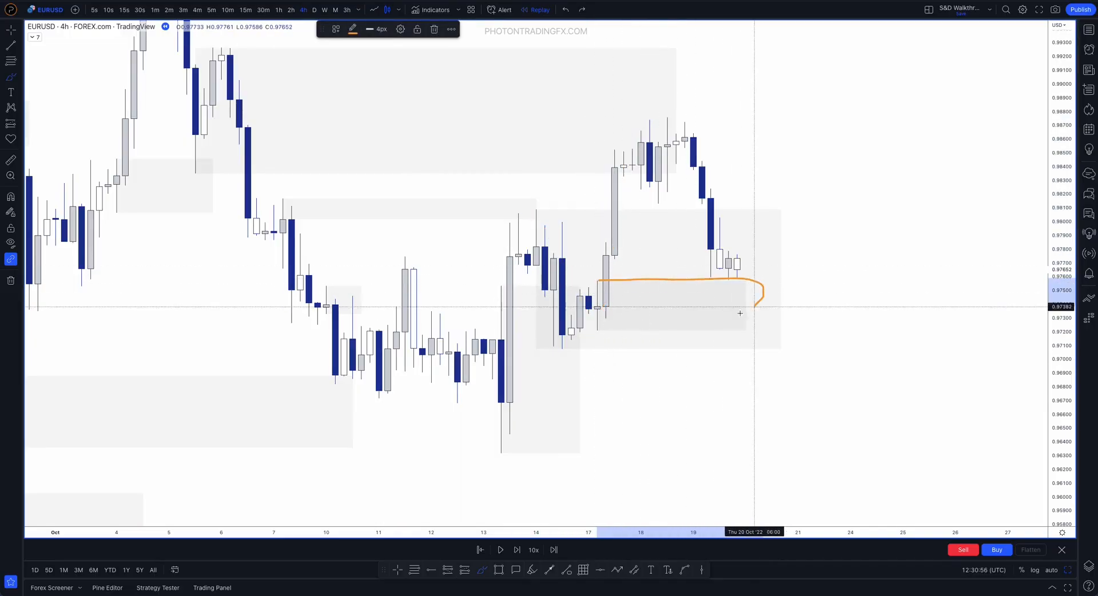
key(ctrl+z)
key(ctrl+z)
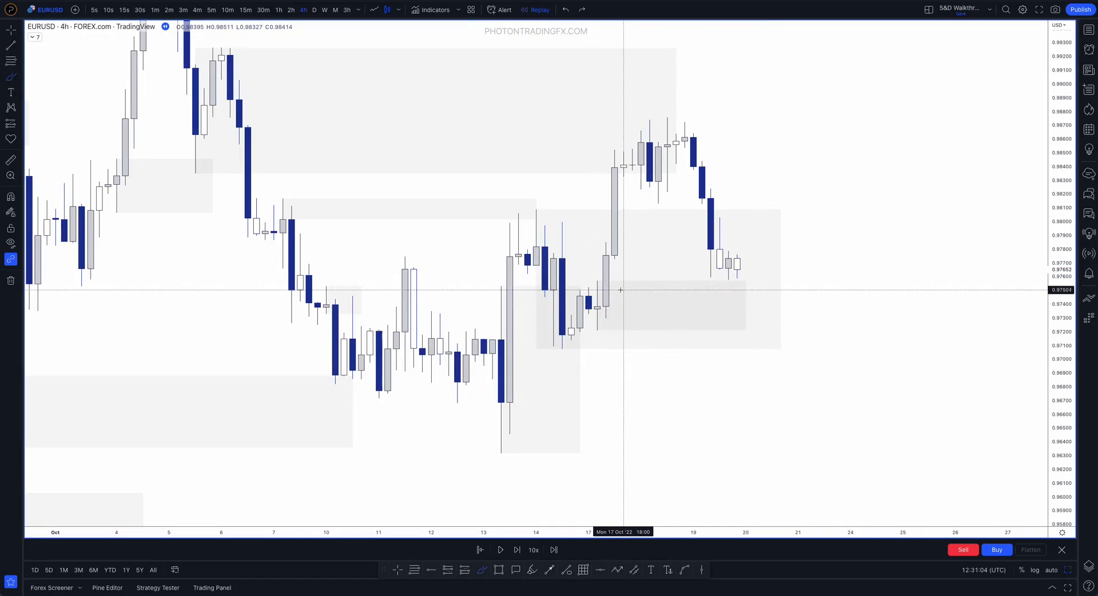
mouse_move(613, 278)
mouse_down()
mouse_move(581, 297)
mouse_move(580, 283)
mouse_up()
key(ctrl+z)
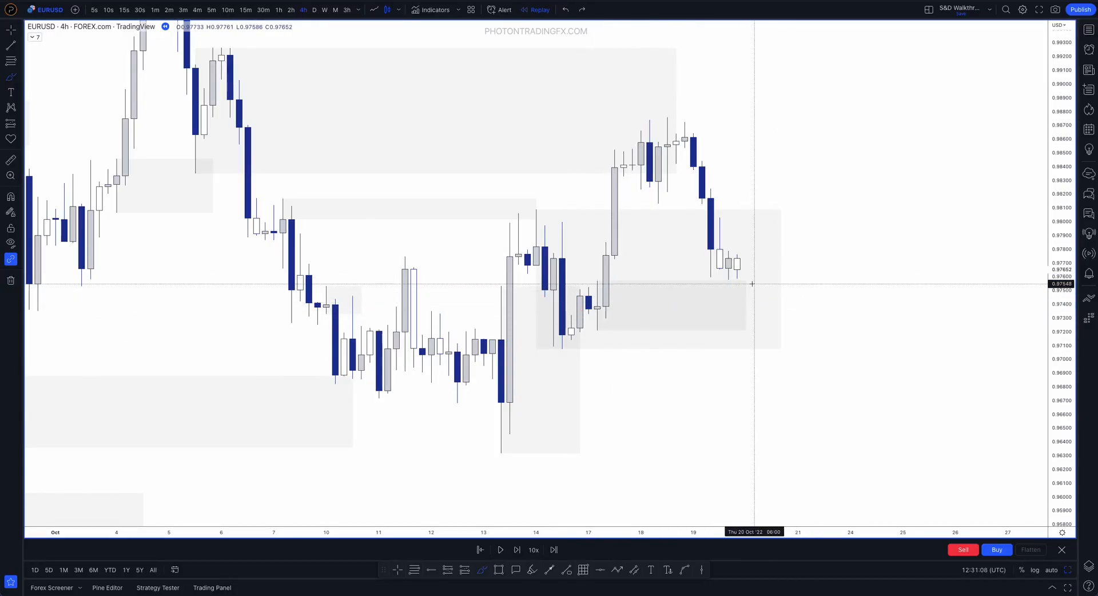
Extend the larger demand zone's end to 21 October and the refined demand zone's end to 20 October 06:00
drag(781, 279, 756, 307)
click(745, 303)
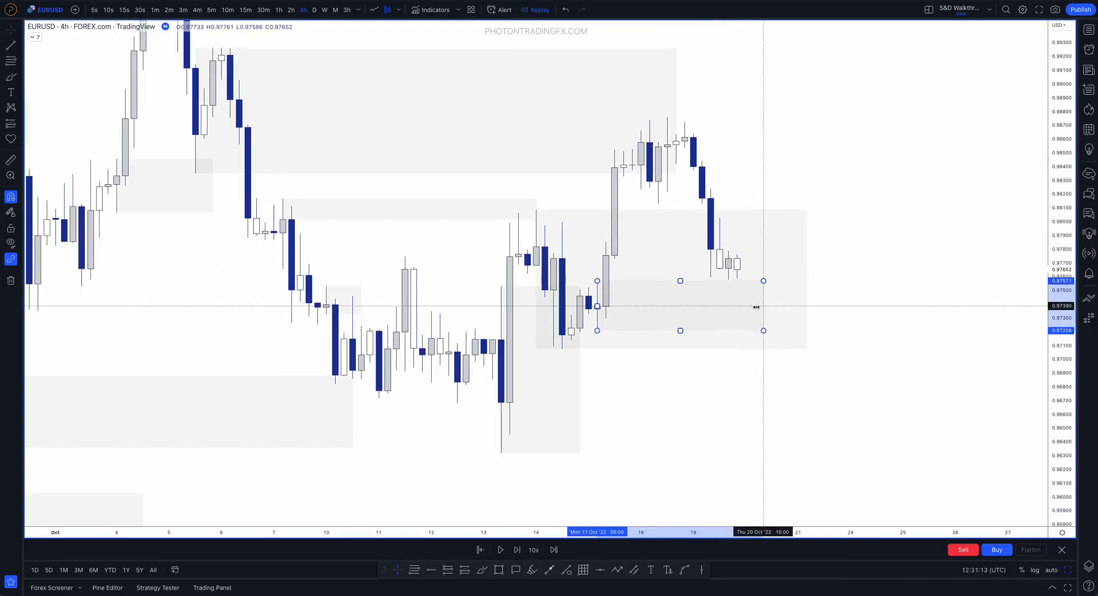
click(623, 384)
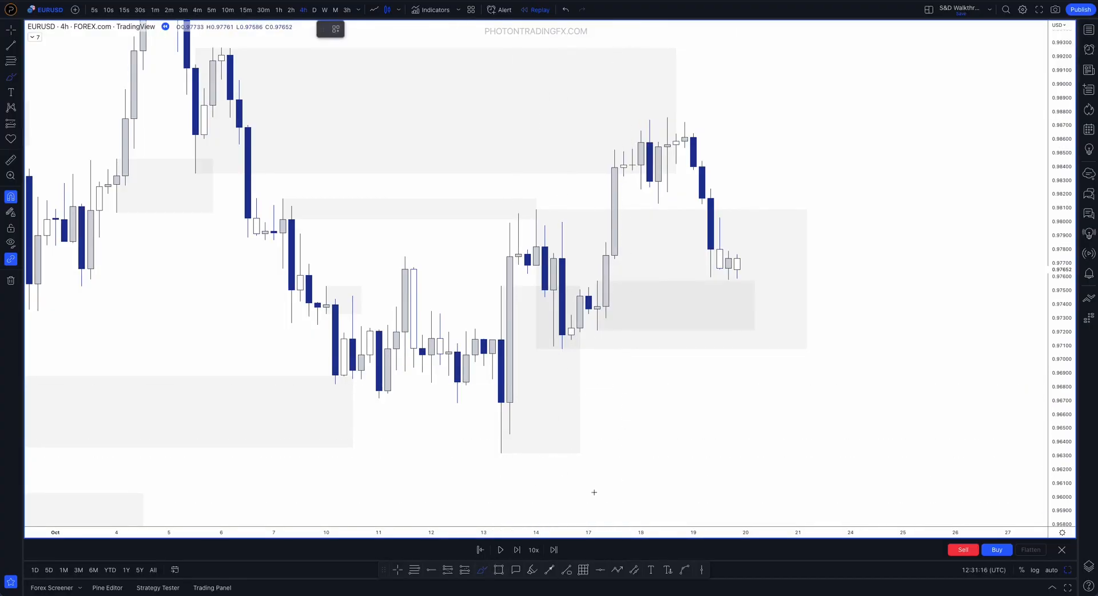
Brush price falling below the refined zone and rallying to about 0.9900, mark the 14 October base level, and undo the strokes
mouse_move(728, 269)
mouse_down()
mouse_move(754, 341)
mouse_move(674, 338)
mouse_up()
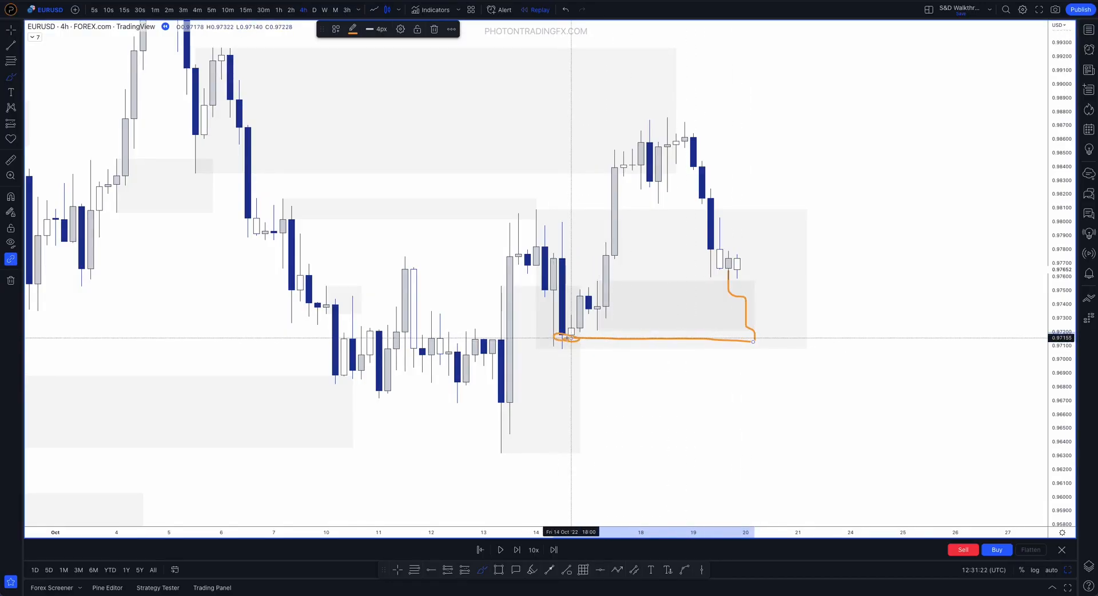
key(ctrl+z)
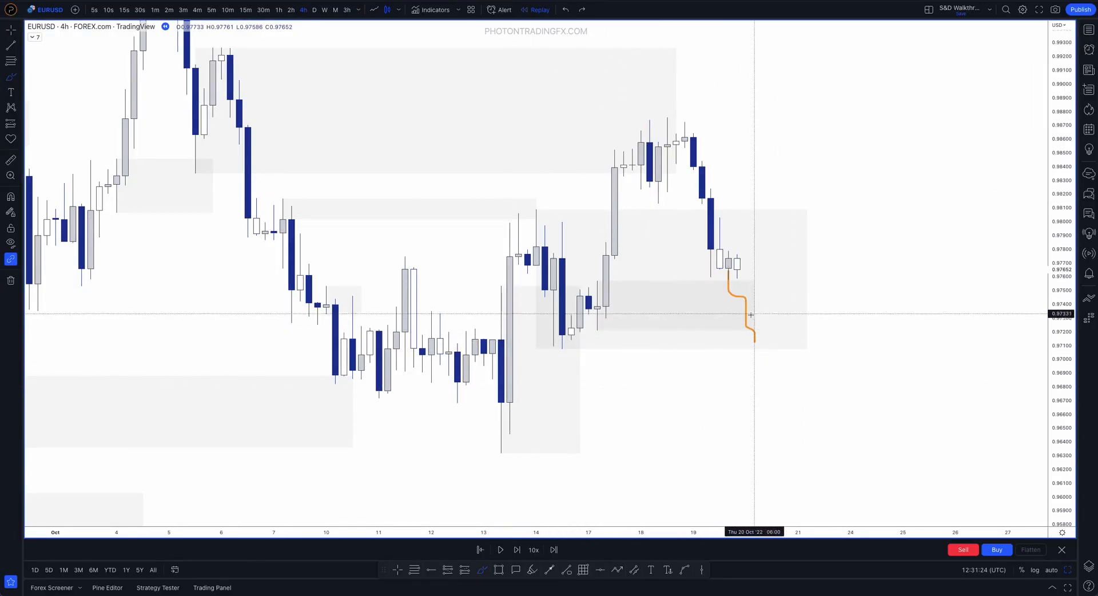
drag(755, 343, 851, 87)
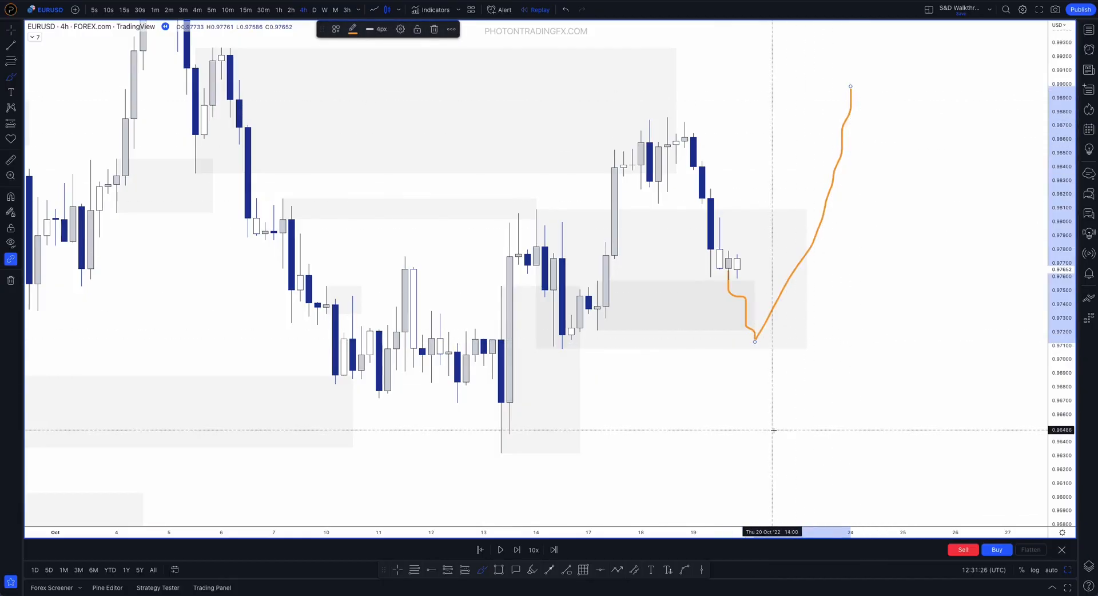
drag(580, 333, 596, 332)
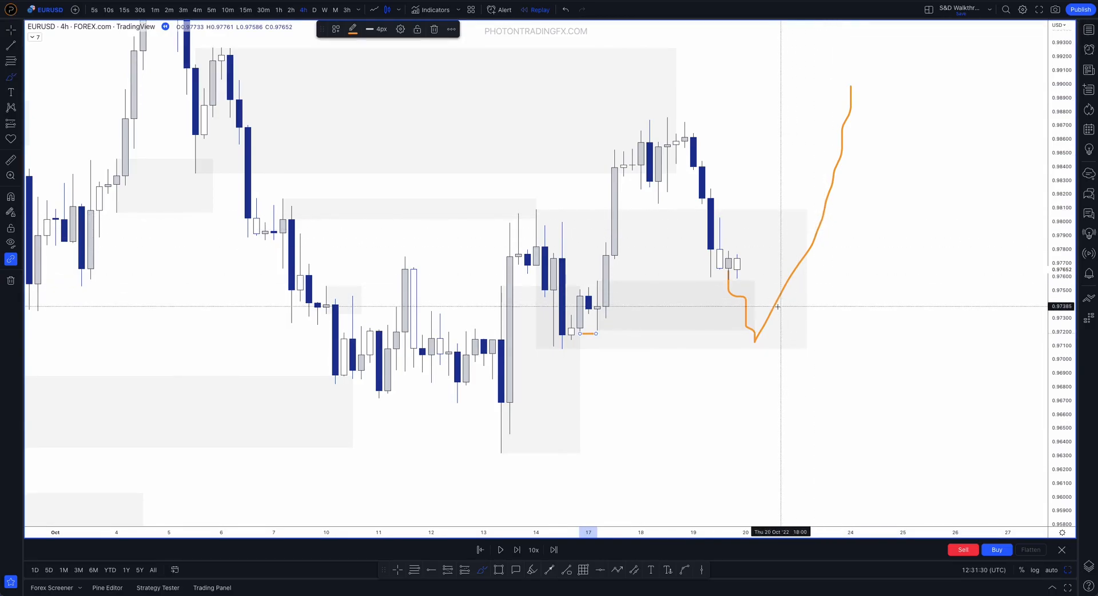
key(ctrl+z)
key(ctrl+z)
Sketch a stepped drop and consolidation in the larger demand zone, a curve under the 14 October low and a rally, clearing everything
mouse_move(719, 275)
mouse_down()
mouse_move(750, 340)
mouse_move(762, 345)
mouse_move(772, 305)
mouse_move(782, 338)
mouse_move(772, 326)
mouse_move(790, 334)
mouse_move(782, 340)
mouse_up()
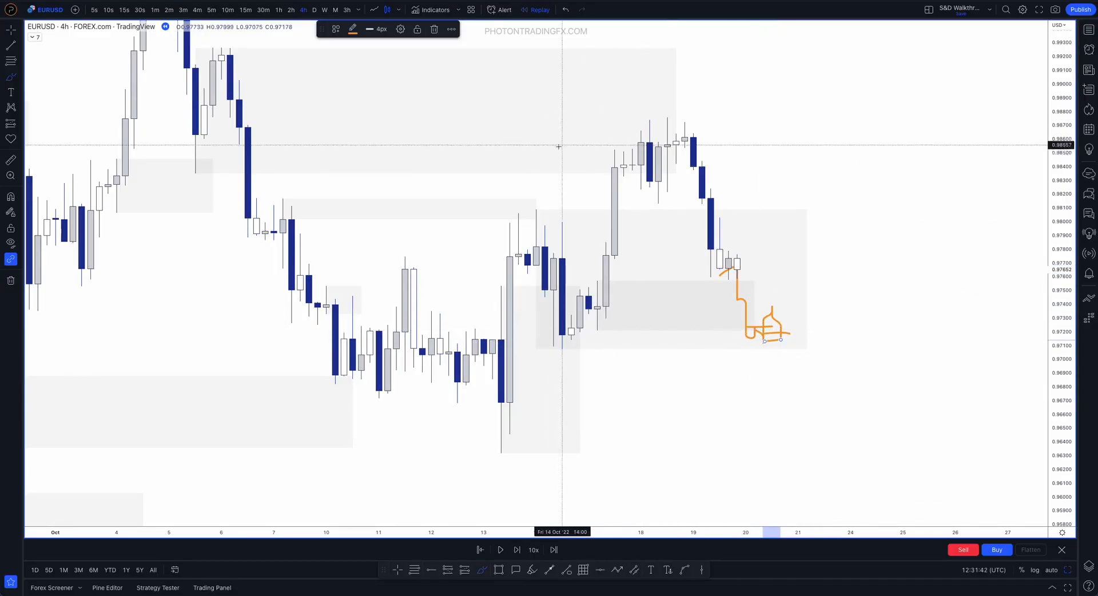
mouse_move(535, 344)
mouse_down()
mouse_move(551, 360)
mouse_move(572, 357)
mouse_up()
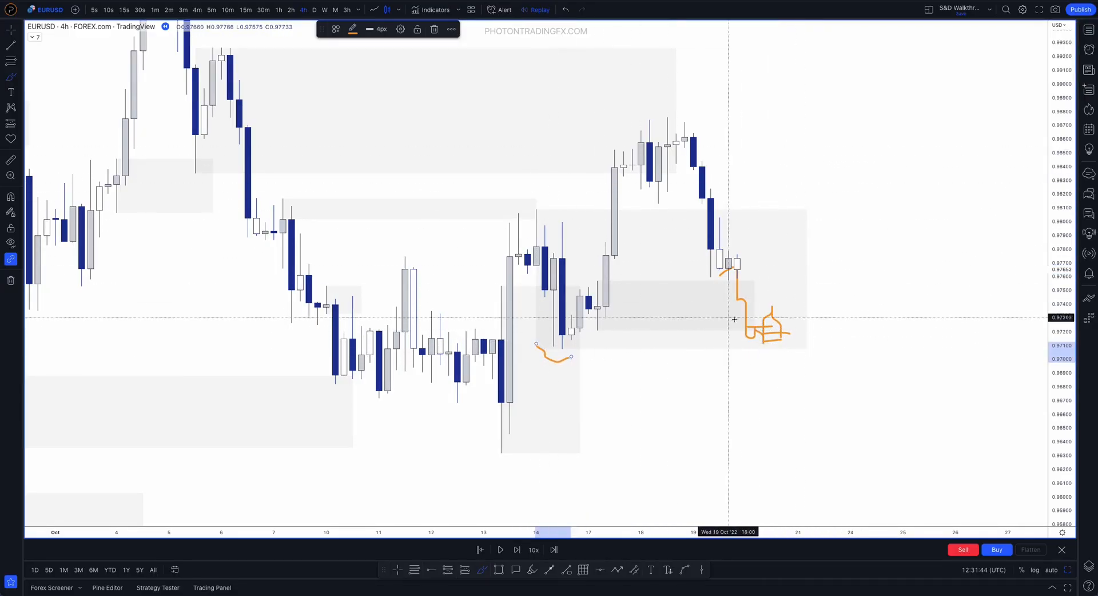
drag(781, 337, 840, 147)
key(ctrl+z)
key(ctrl+z)
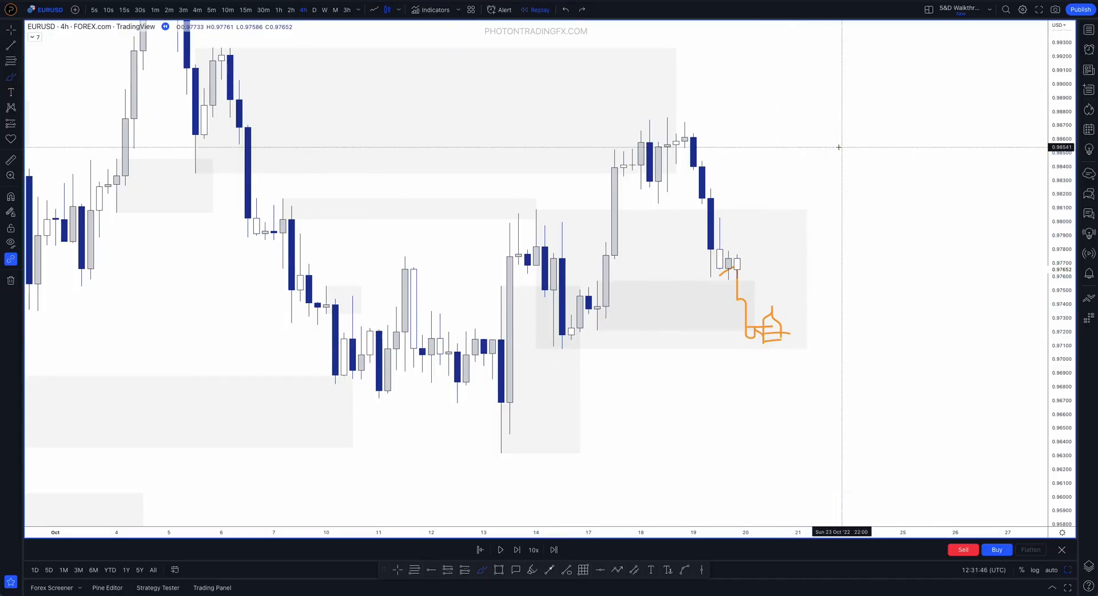
key(ctrl+z)
mouse_move(701, 279)
mouse_down()
mouse_move(682, 280)
mouse_move(764, 312)
mouse_up()
key(ctrl+z)
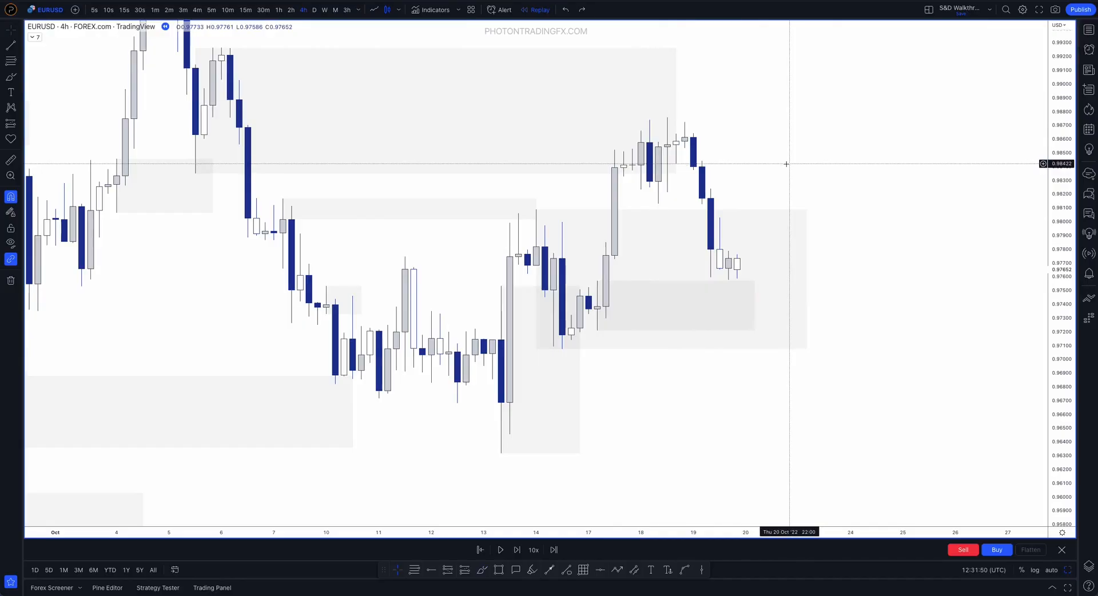
Advance the 4-hour replay candle by candle from 20 October through the rally to the end of 23 October
key(shift+Right)
key(shift+Right)
key(shift+Right)
key(shift+Right)
key(shift+Right)
key(shift+Right)
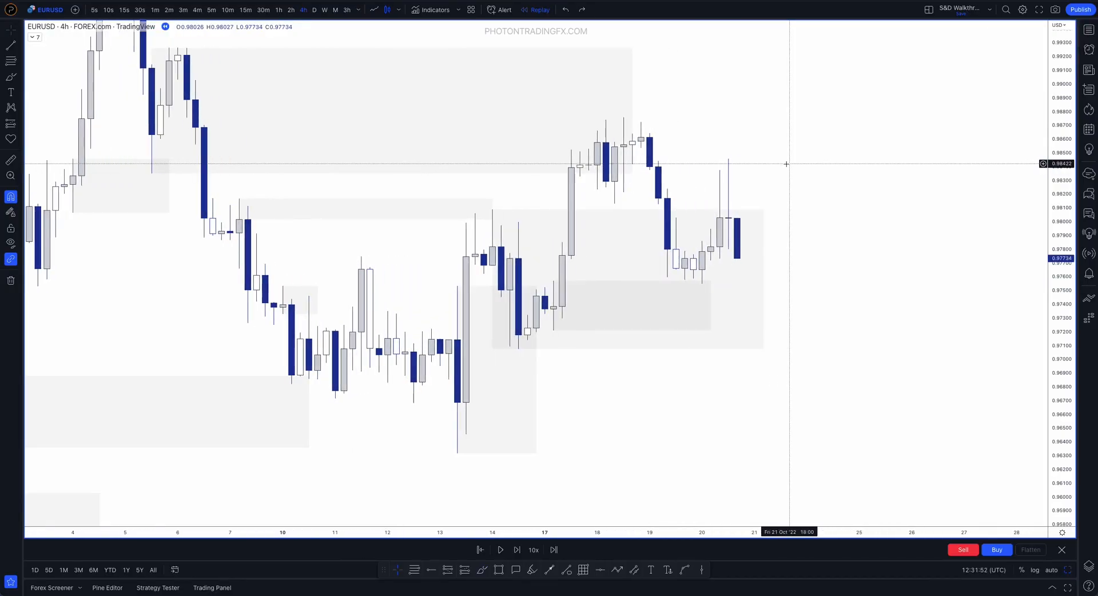
key(shift+Right)
key(shift+Right)
key(shift+Right)
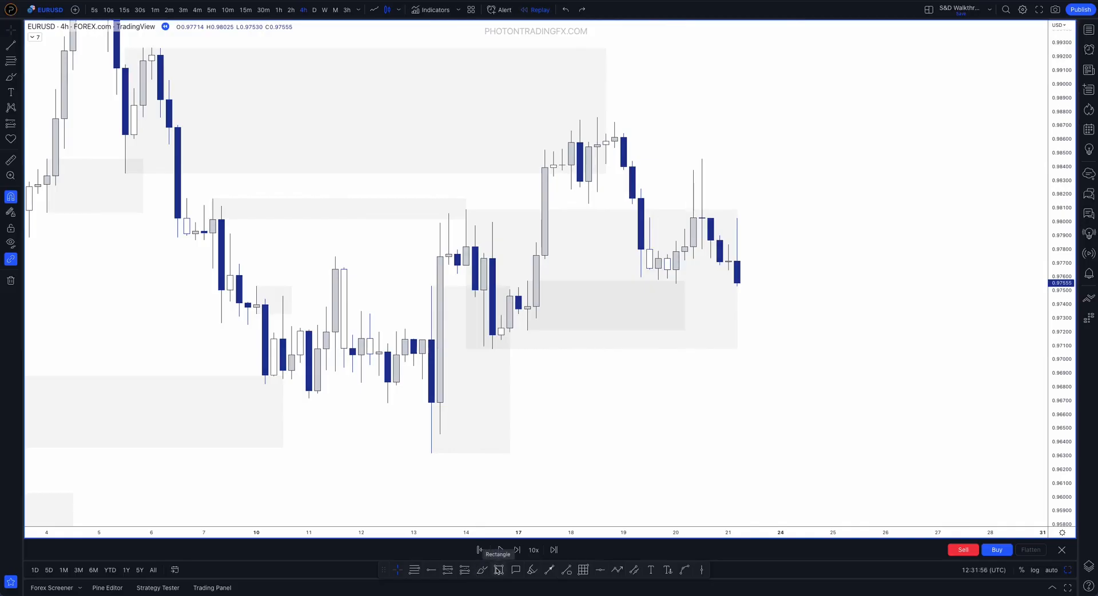
key(shift+Right)
key(shift+Right)
key(shift+Right)
key(shift+Right)
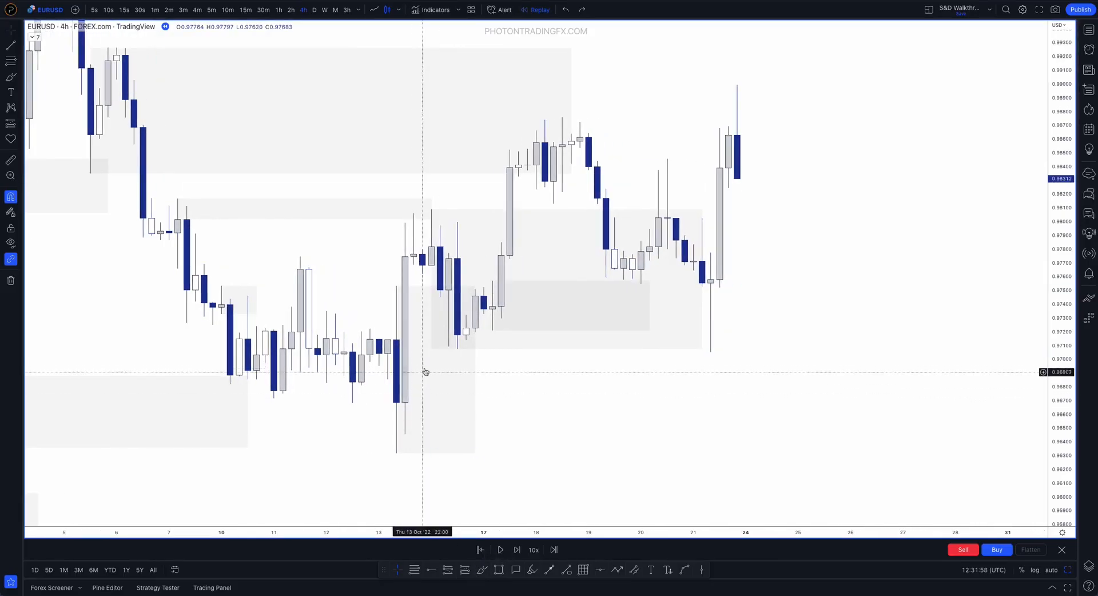
key(shift+Right)
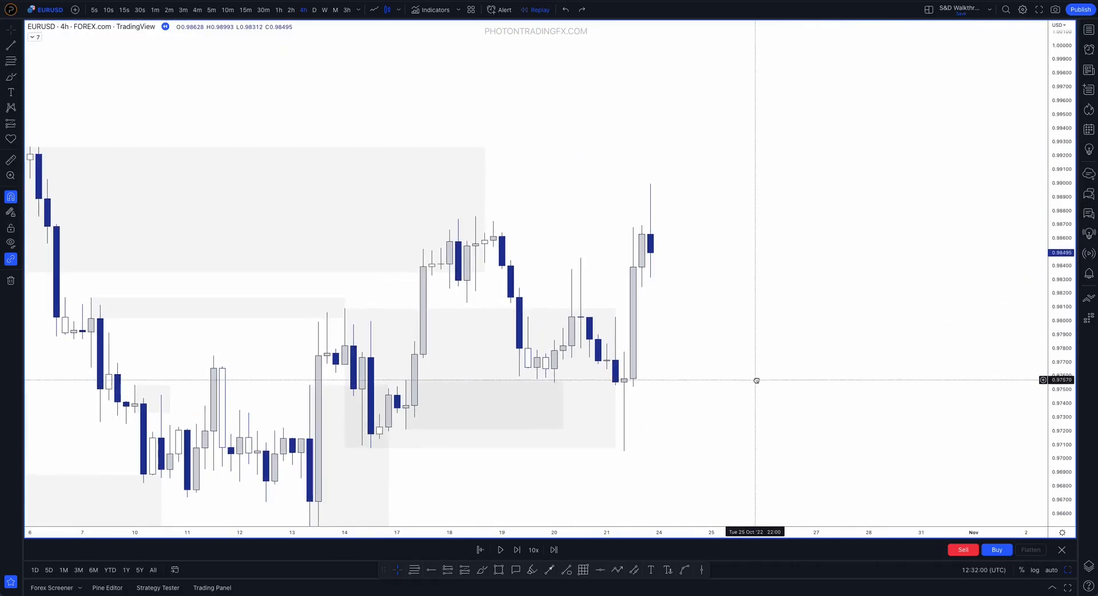
Mark a demand zone from about 0.9705 to 0.9777 at the 21 October low and extend it to about 27 October
drag(624, 351, 624, 451)
drag(624, 400, 851, 391)
click(834, 275)
scroll(868, 305, down, 5)
drag(1053, 276, 1052, 443)
scroll(919, 309, down, 2)
drag(931, 228, 868, 196)
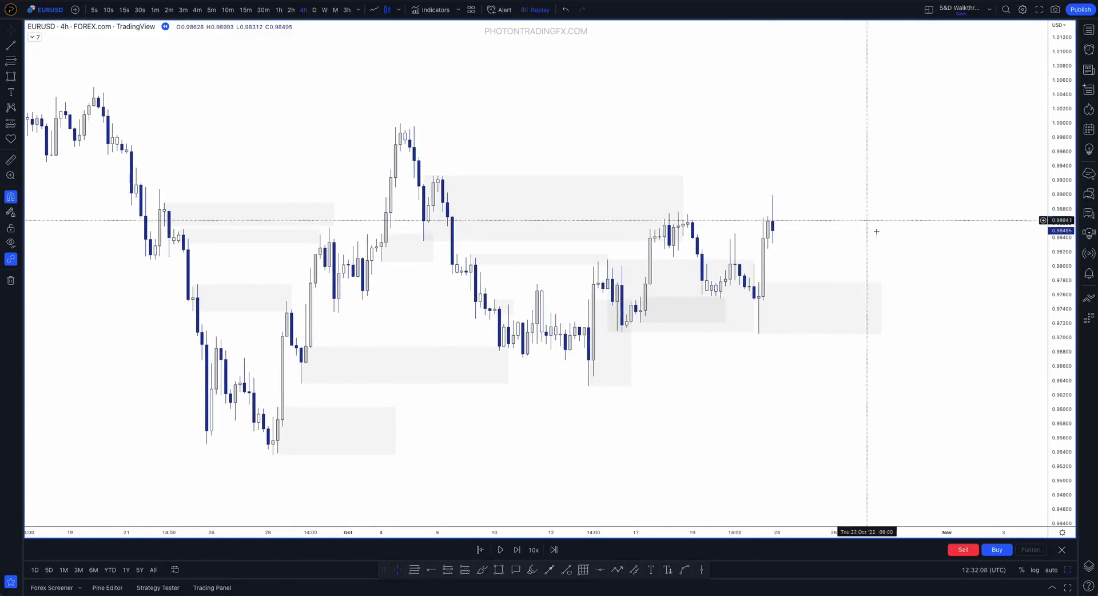
Remove all the drawings from the chart, keeping the indicators, and exit the bar replay
scroll(553, 221, down, 2)
scroll(553, 222, down, 1)
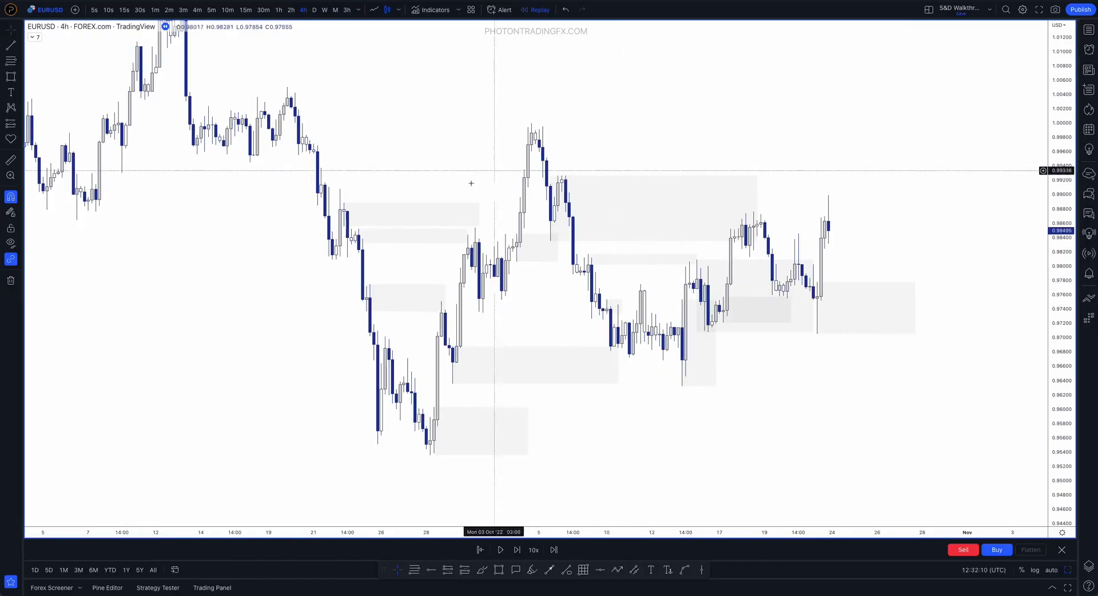
drag(924, 265, 821, 263)
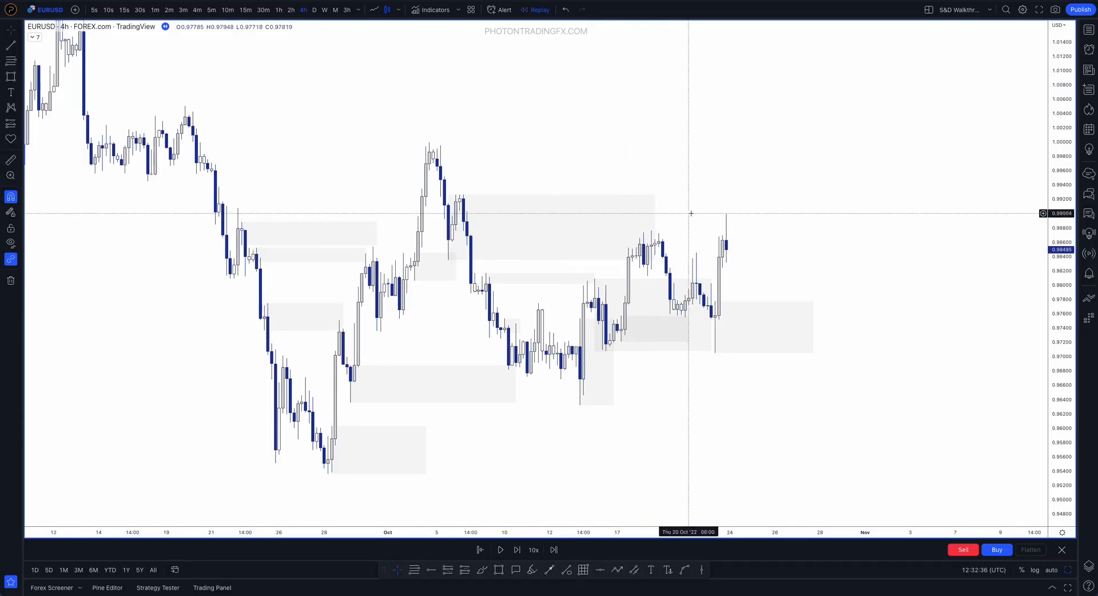
scroll(736, 227, up, 2)
drag(731, 228, 941, 241)
drag(424, 184, 369, 177)
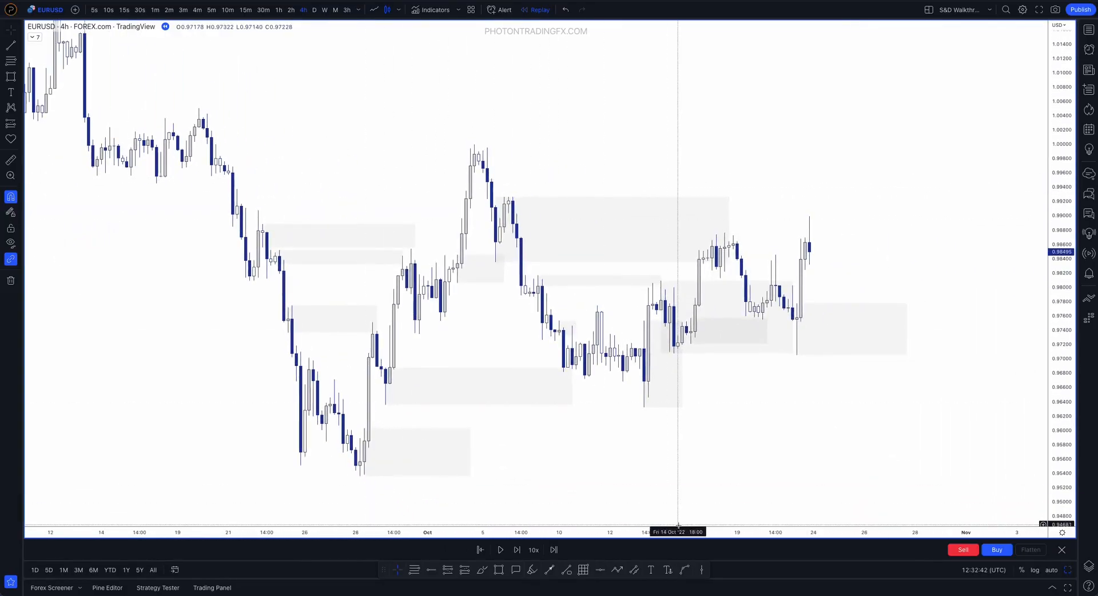
click(18, 284)
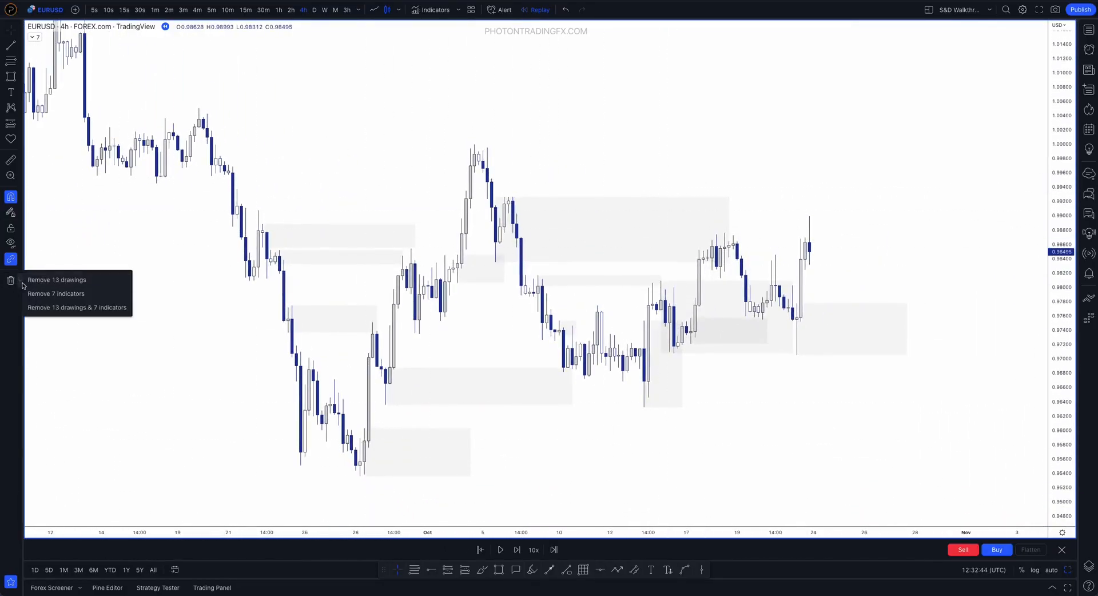
click(45, 280)
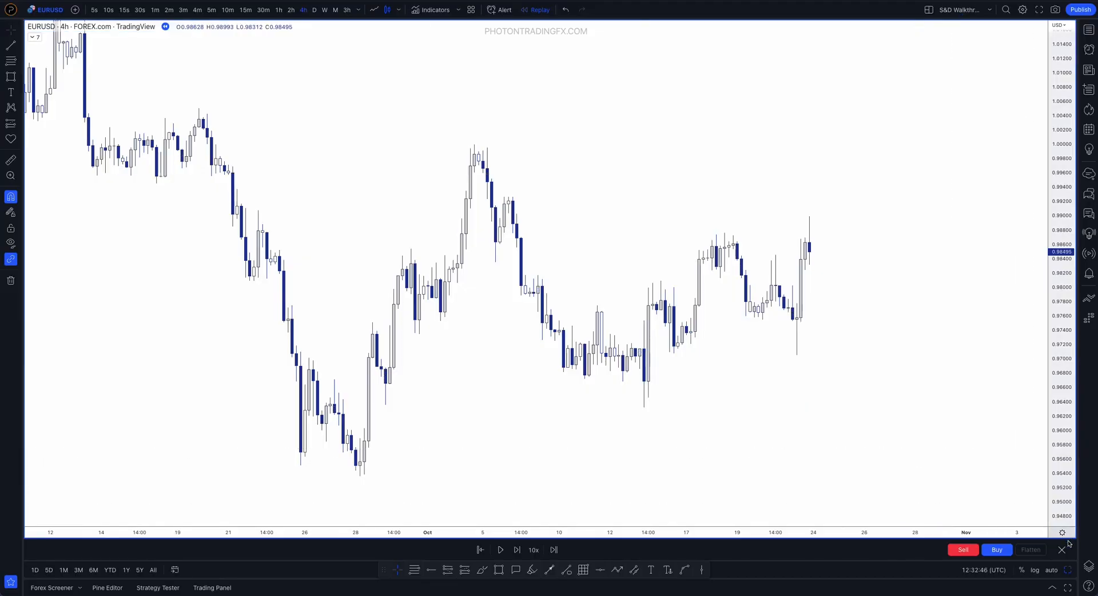
click(623, 324)
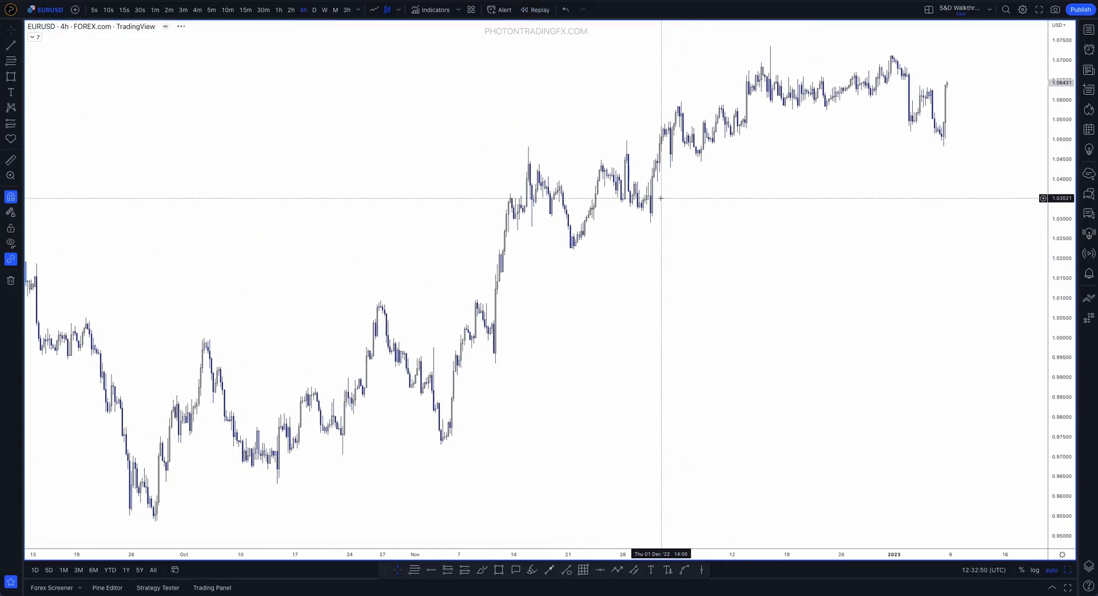
Go back to August 2022 on the 4-hour chart and start a new bar replay from 16 August
scroll(660, 197, left, 7)
scroll(608, 211, up, 6)
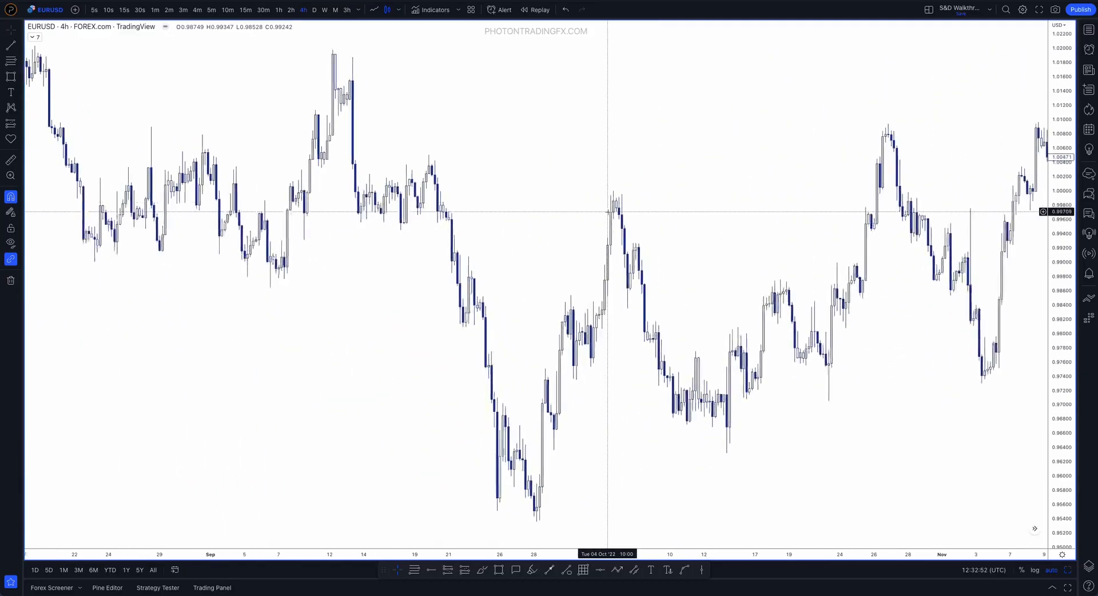
scroll(608, 211, left, 10)
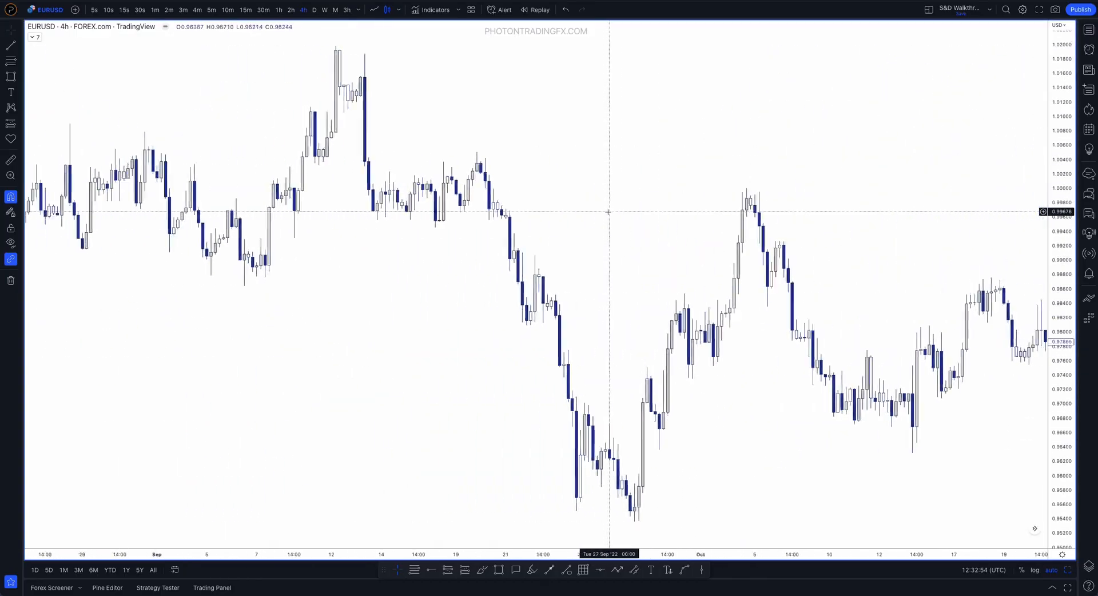
scroll(610, 216, down, 5)
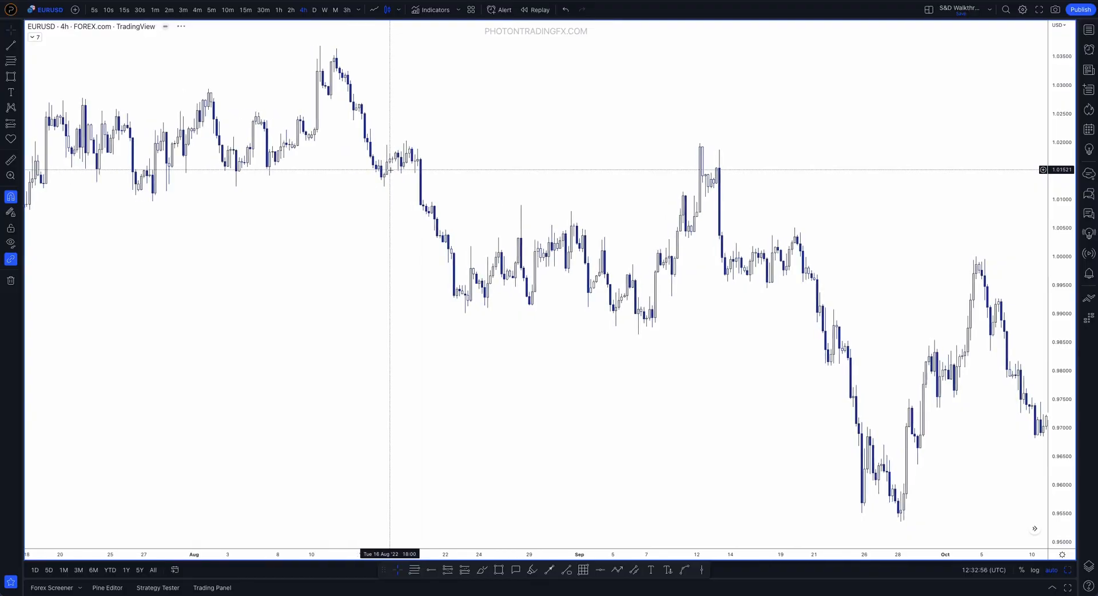
scroll(389, 171, down, 1)
drag(513, 158, 571, 160)
drag(1056, 429, 1055, 309)
drag(532, 49, 719, 283)
scroll(718, 283, up, 7)
click(536, 10)
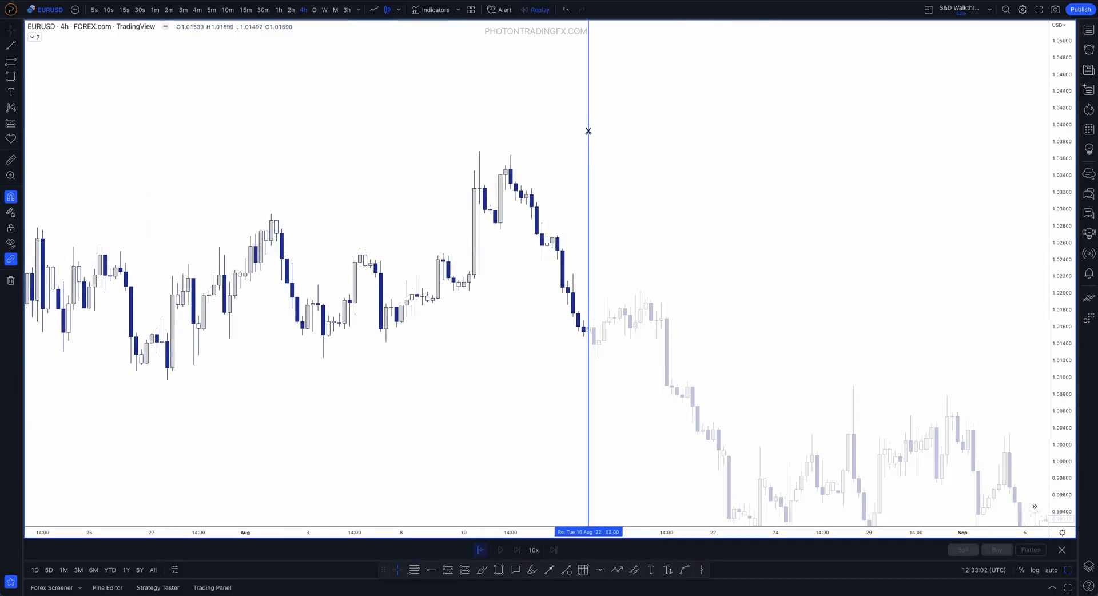
click(593, 136)
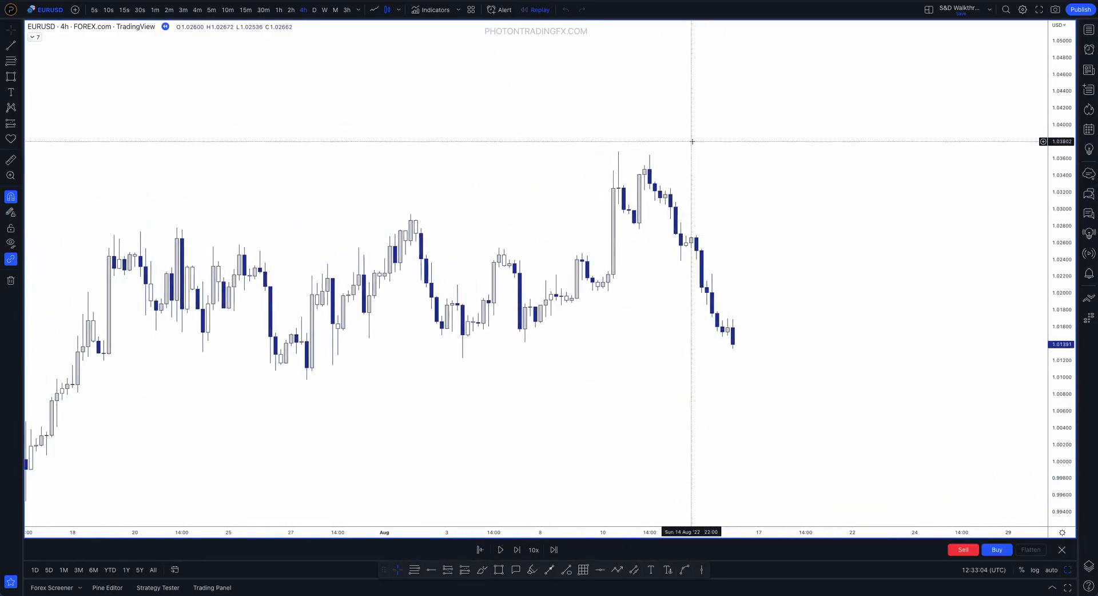
scroll(792, 221, up, 3)
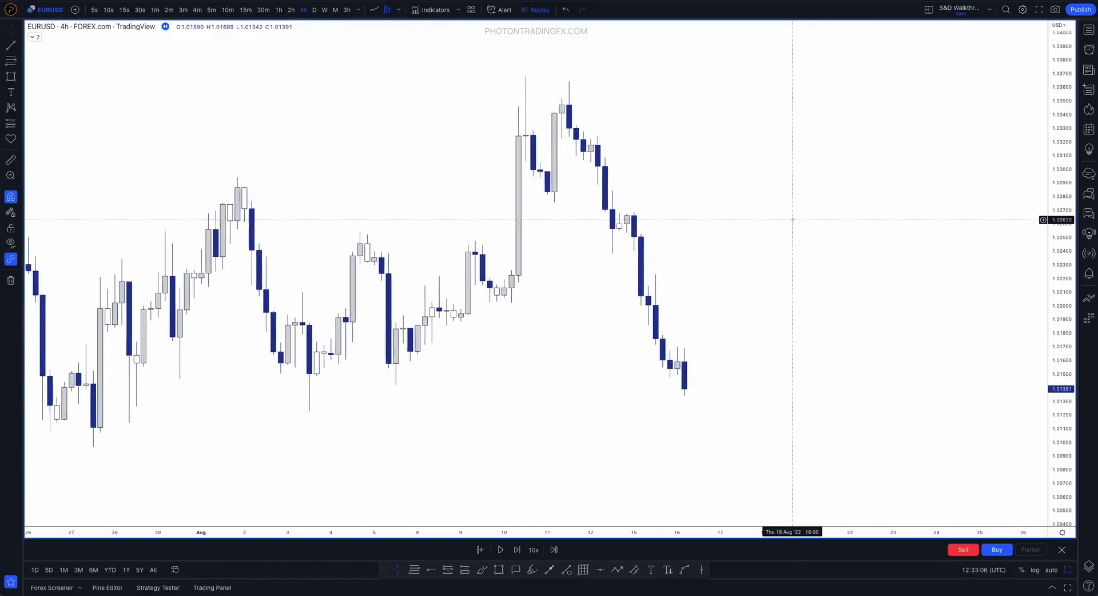
Brush over the latest 16 August candles, down the large 15 August 06:00 bearish candle and along the drop below it, undoing the strokes
click(488, 574)
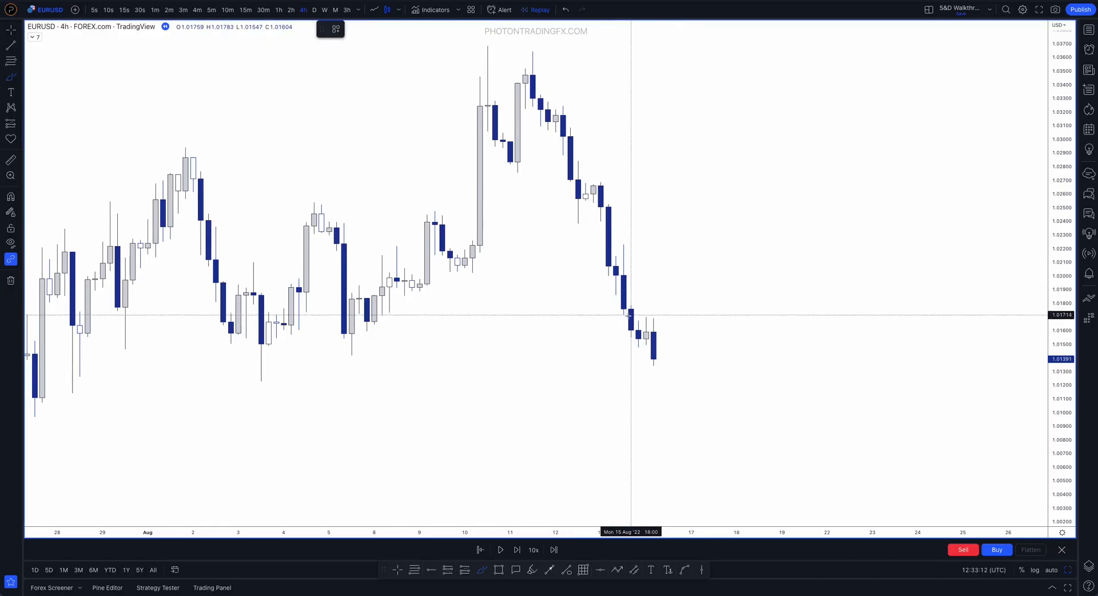
mouse_move(638, 347)
mouse_down()
mouse_move(645, 320)
mouse_move(661, 377)
mouse_up()
key(ctrl+z)
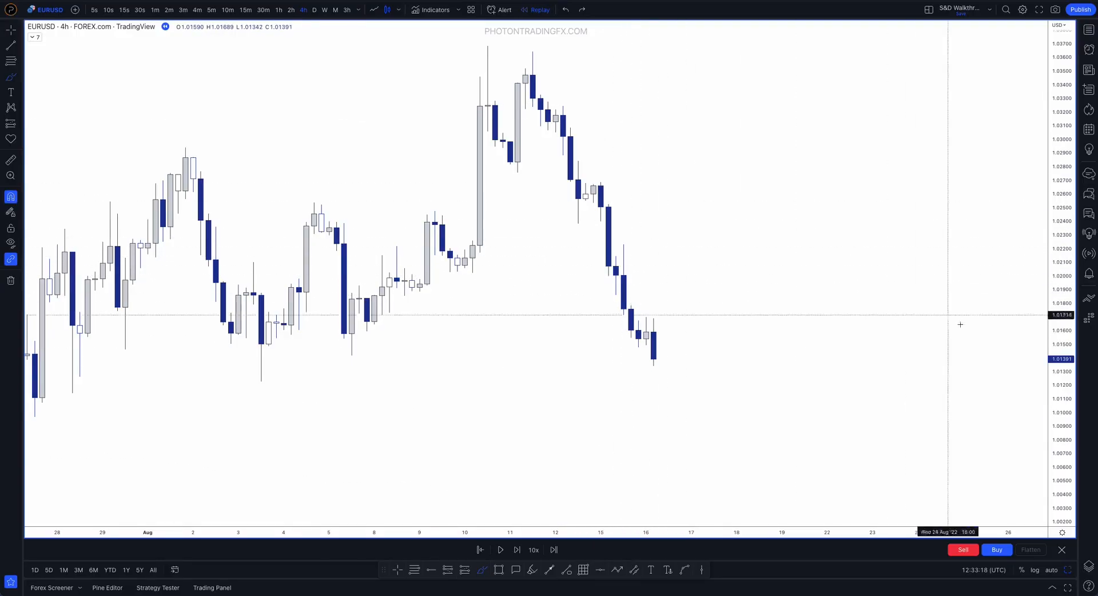
scroll(607, 209, up, 5)
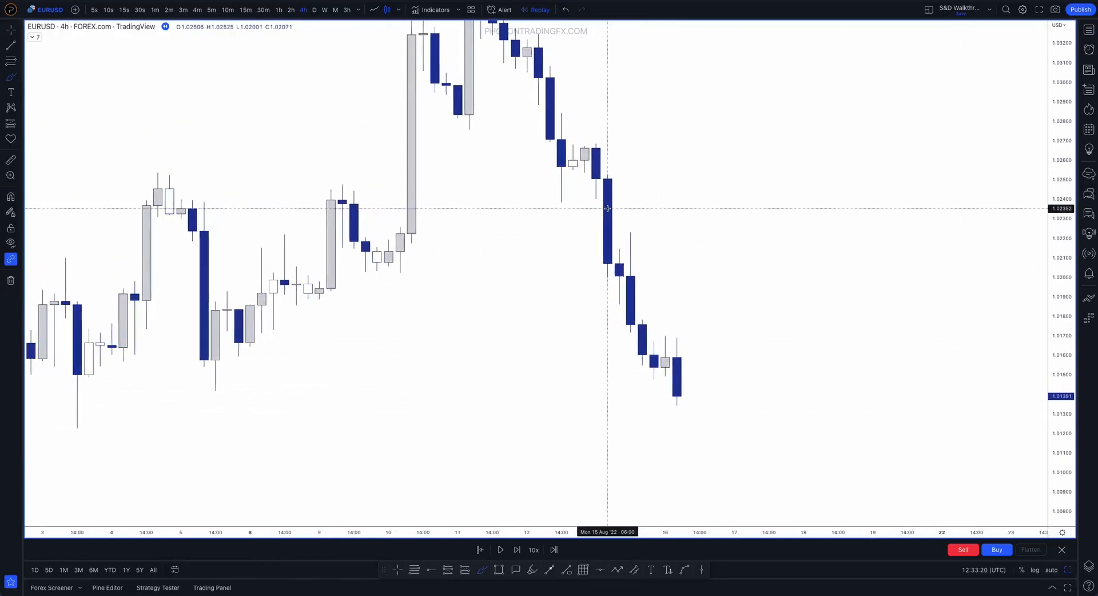
drag(606, 184, 605, 265)
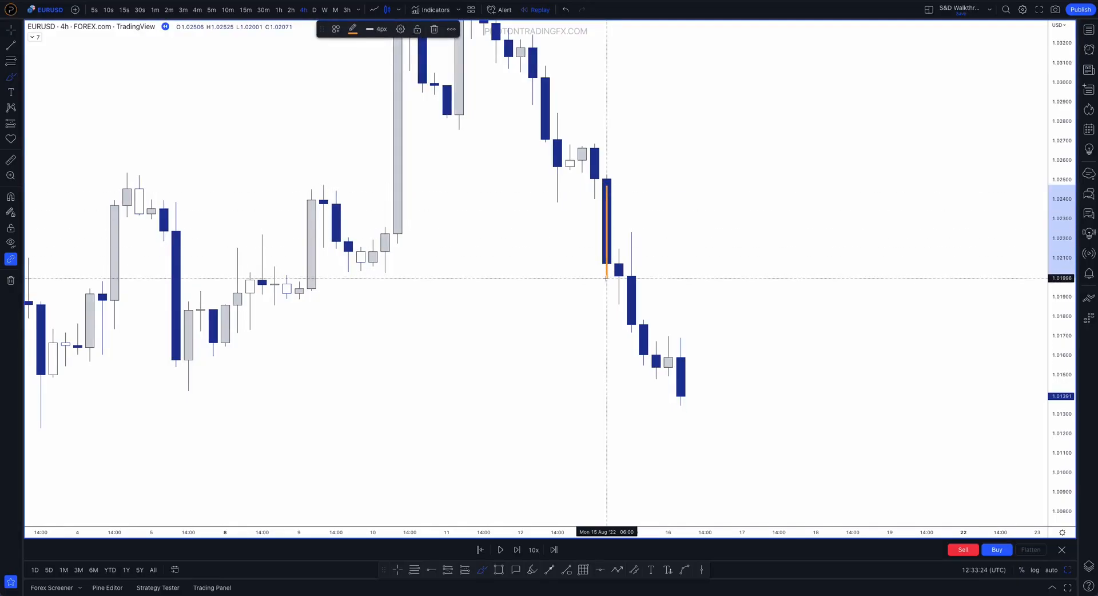
mouse_move(610, 269)
mouse_down()
mouse_move(617, 250)
mouse_move(619, 305)
mouse_move(631, 233)
mouse_move(633, 334)
mouse_move(643, 319)
mouse_move(643, 358)
mouse_move(655, 359)
mouse_move(658, 383)
mouse_move(667, 342)
mouse_move(670, 371)
mouse_move(684, 362)
mouse_up()
key(ctrl+z)
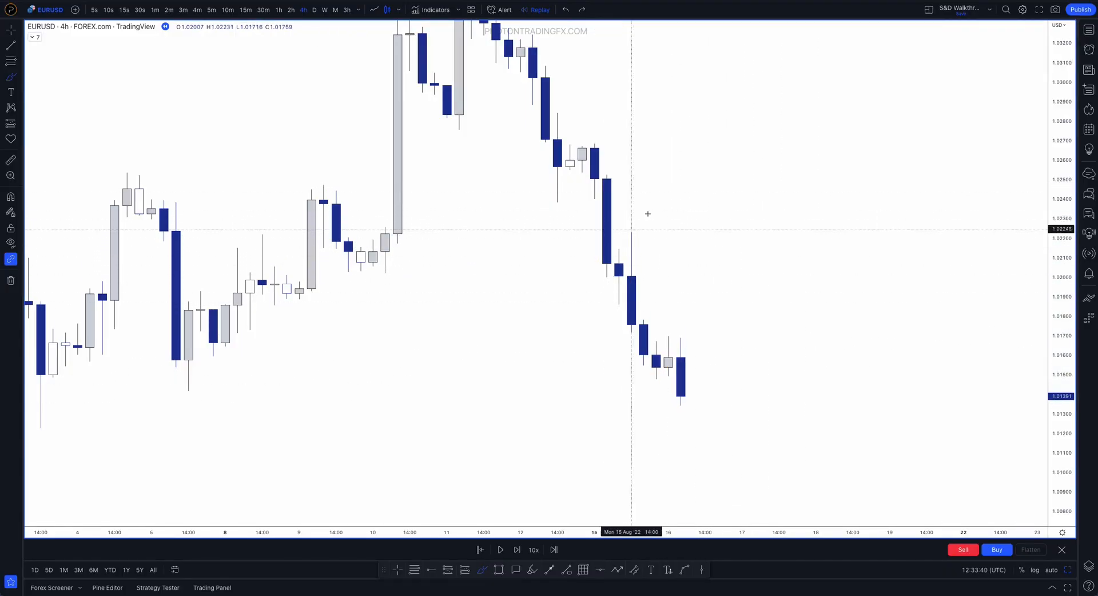
Brush the price path down the 15 August candles, tracing the 10:00 low and the 14:00 high, and delete the strokes
mouse_move(595, 181)
mouse_down()
mouse_move(619, 299)
mouse_move(633, 223)
mouse_move(642, 380)
mouse_up()
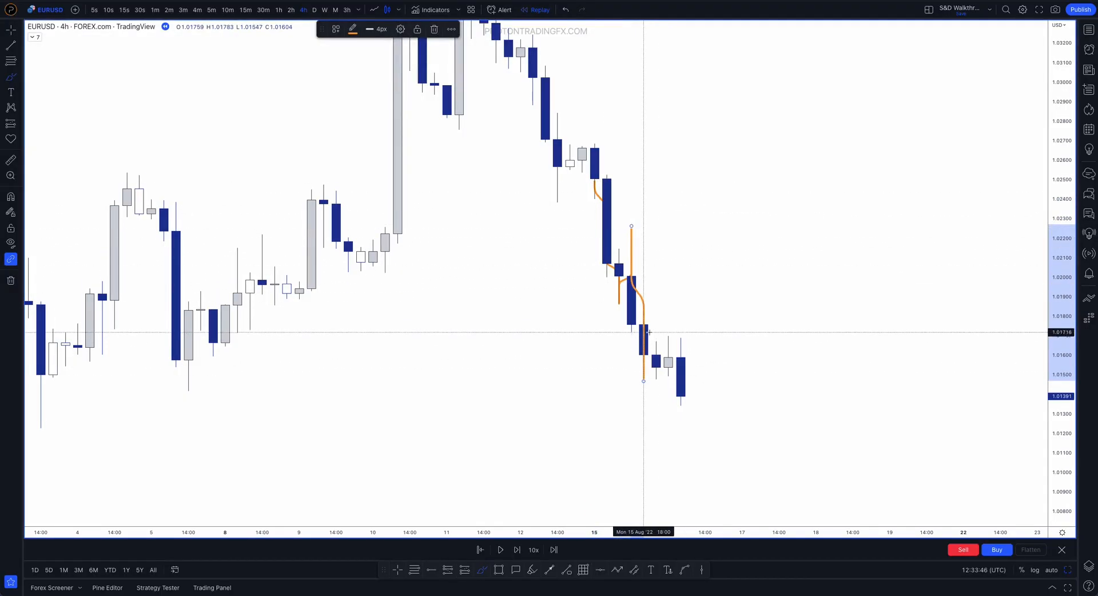
scroll(620, 289, up, 2)
drag(617, 286, 755, 269)
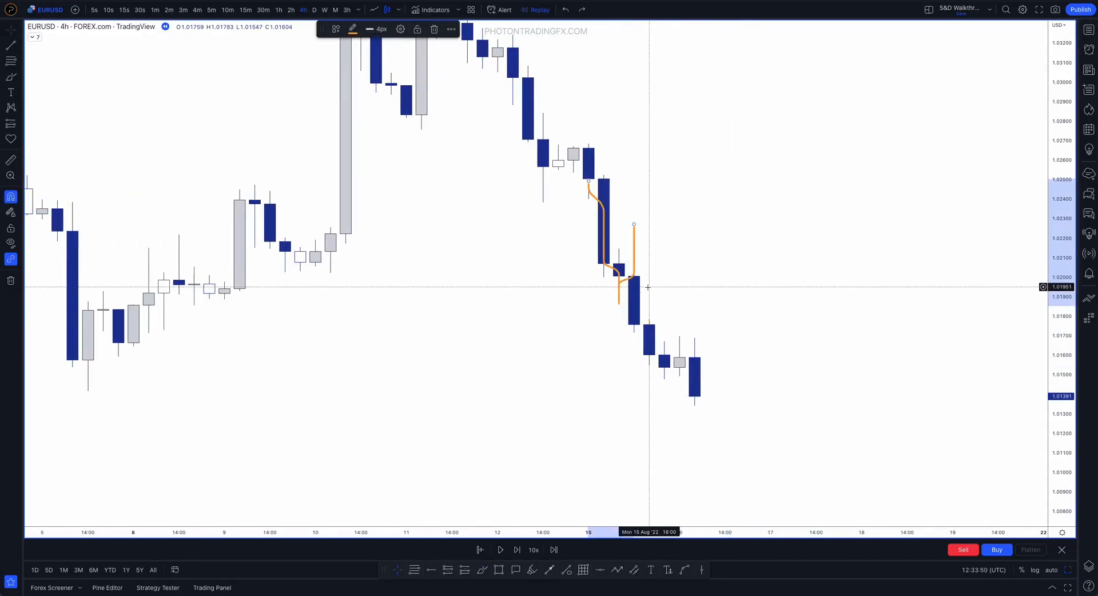
key(Delete)
Draw a supply zone rectangle from the 15 August 10:00 low to the 14:00 high and extend it to 18 August
key(alt+shift+r)
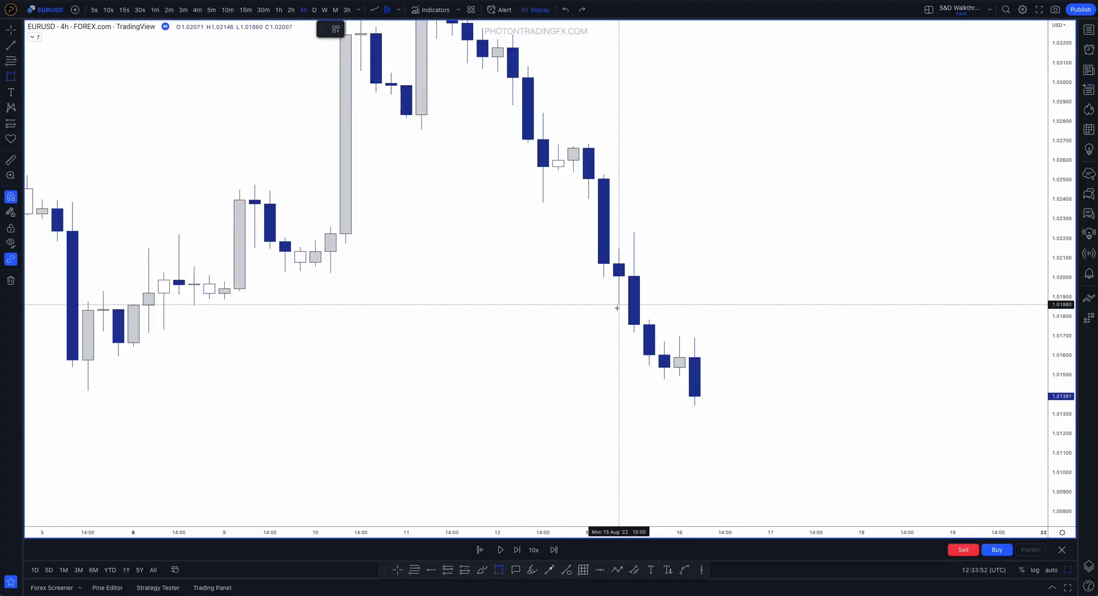
click(619, 304)
click(634, 232)
drag(633, 268, 862, 287)
click(832, 433)
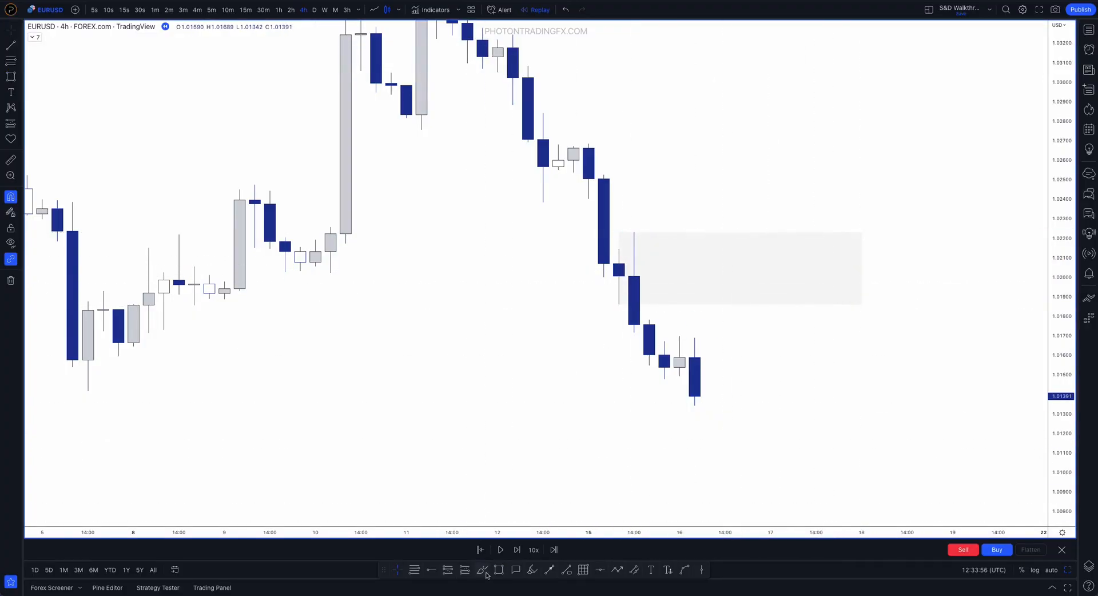
Brush the drop through the supply zone on the 15-minute chart, undo the stroke, and return to the 4-hour timeframe
click(245, 10)
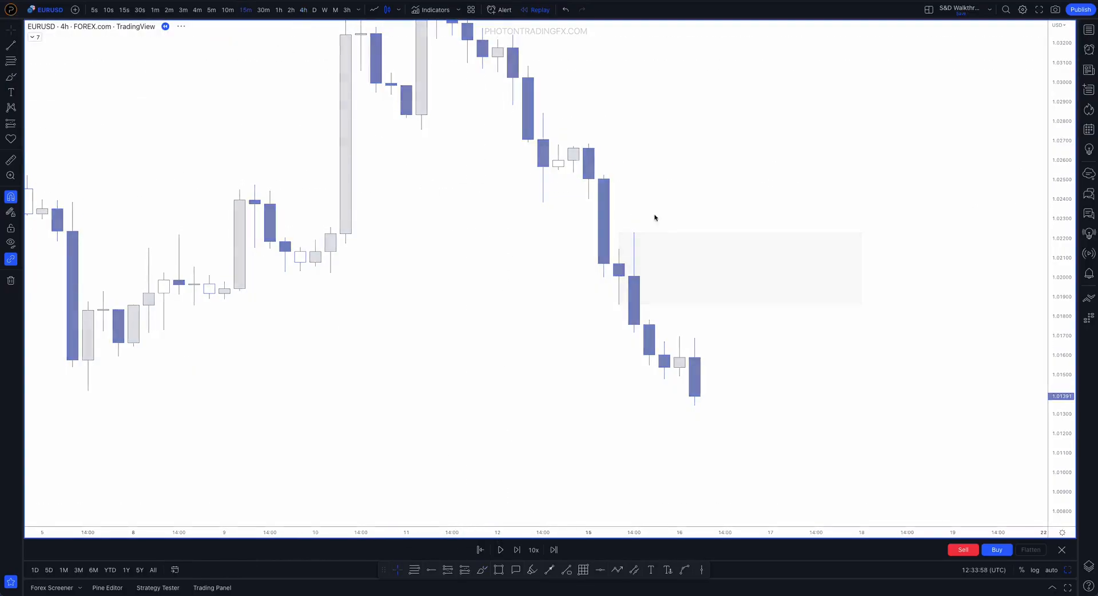
scroll(682, 208, down, 10)
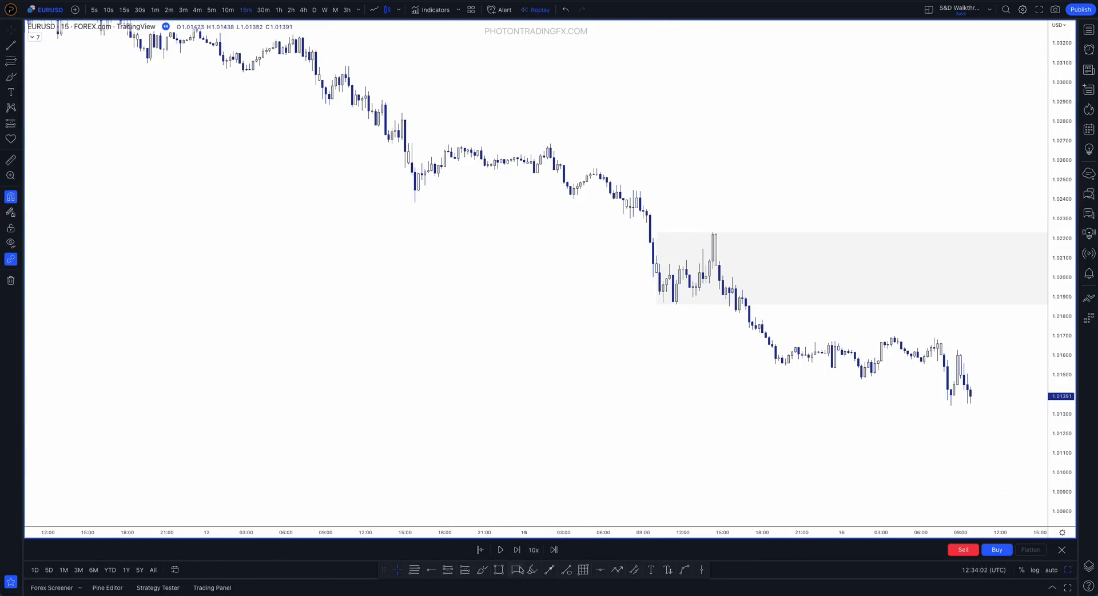
click(484, 570)
mouse_move(653, 259)
mouse_down()
mouse_move(701, 280)
mouse_move(716, 233)
mouse_move(814, 410)
mouse_up()
key(ctrl+z)
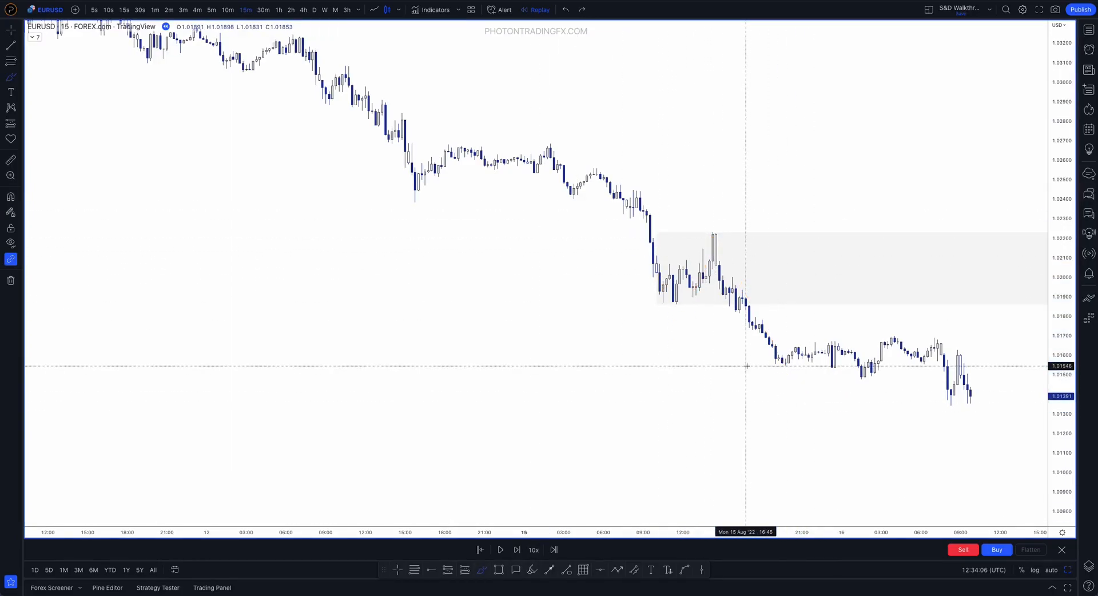
click(298, 12)
Advance the 4-hour replay past the supply zone's retest and the following sell-off to about 19 August
scroll(797, 147, right, 5)
drag(1061, 238, 1002, 446)
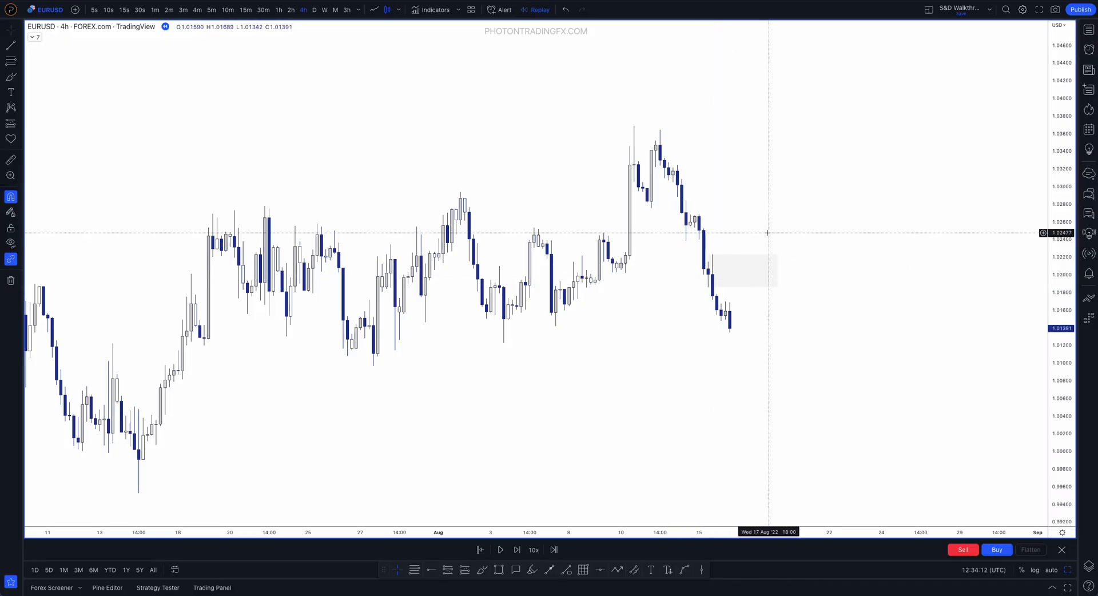
key(shift+Right)
key(shift+Right)
key(shift+Right)
key(shift+Right)
key(shift+Right)
key(shift+Right)
key(shift+Right)
key(shift+Right)
key(shift+Right)
key(shift+Right)
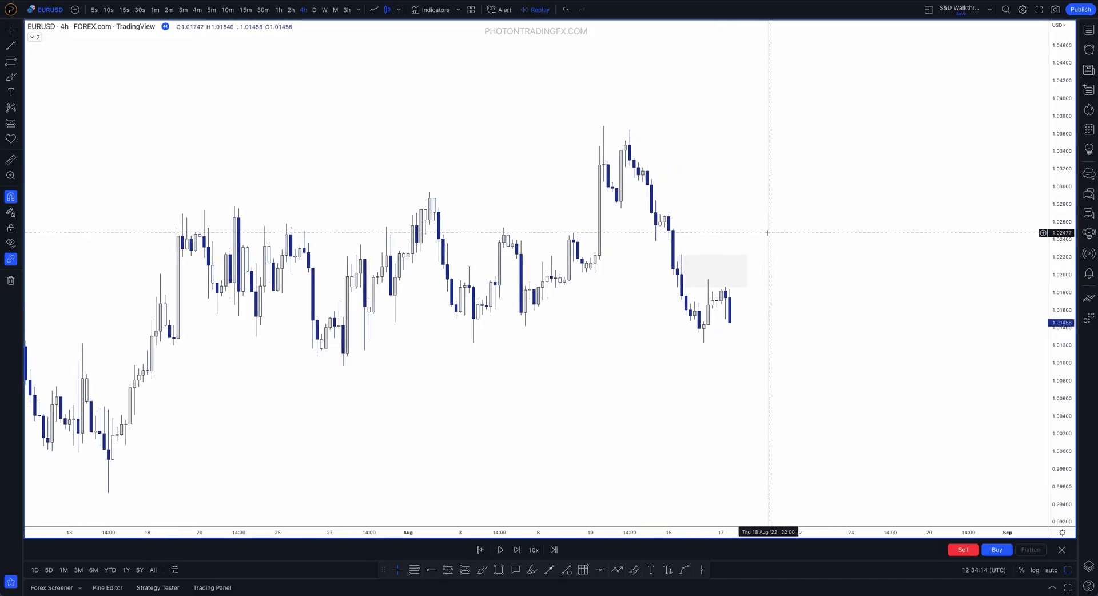
key(shift+Right)
key(shift+Right)
key(shift+Right)
key(shift+Right)
key(shift+Right)
key(shift+Right)
key(shift+Right)
key(shift+Right)
key(shift+Right)
key(shift+Right)
key(shift+Right)
key(shift+Right)
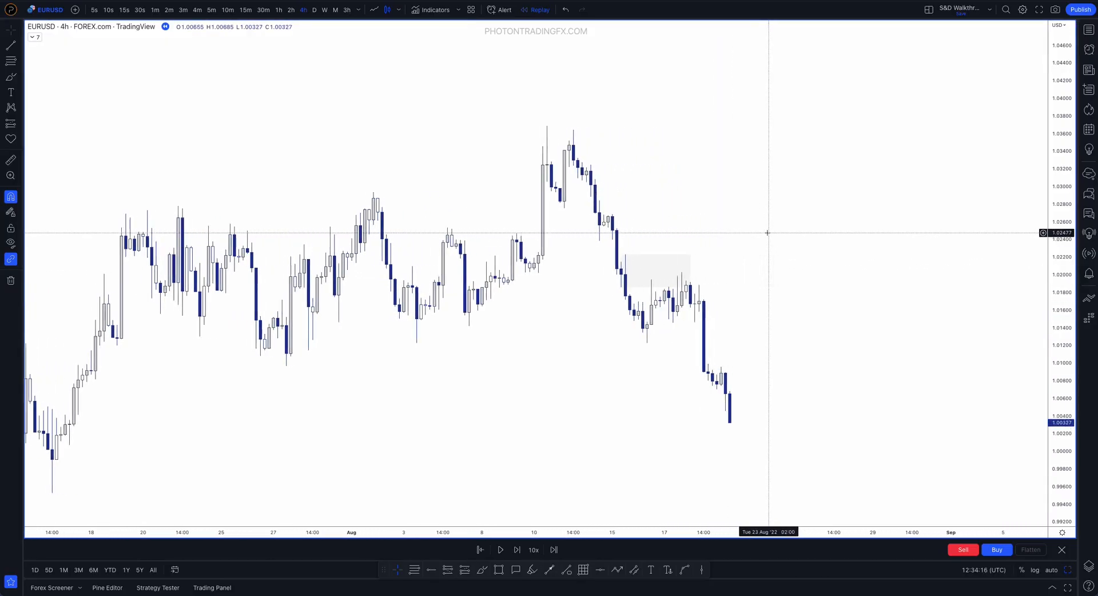
Raise the August supply zone's lower edge to about 1.0200, and delete the zone
drag(614, 288, 614, 273)
click(634, 250)
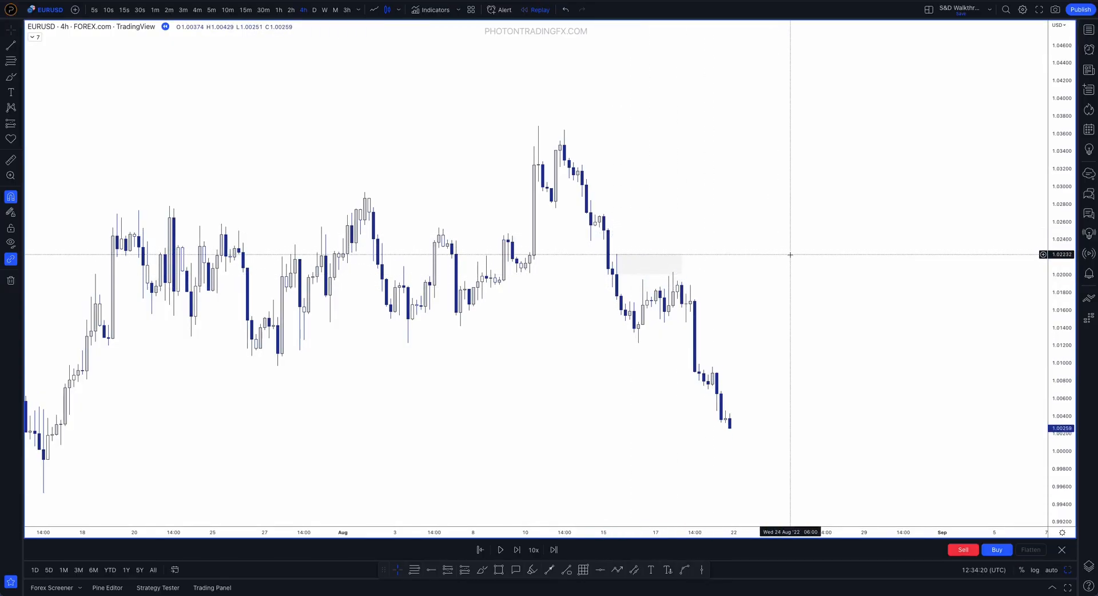
scroll(744, 254, down, 2)
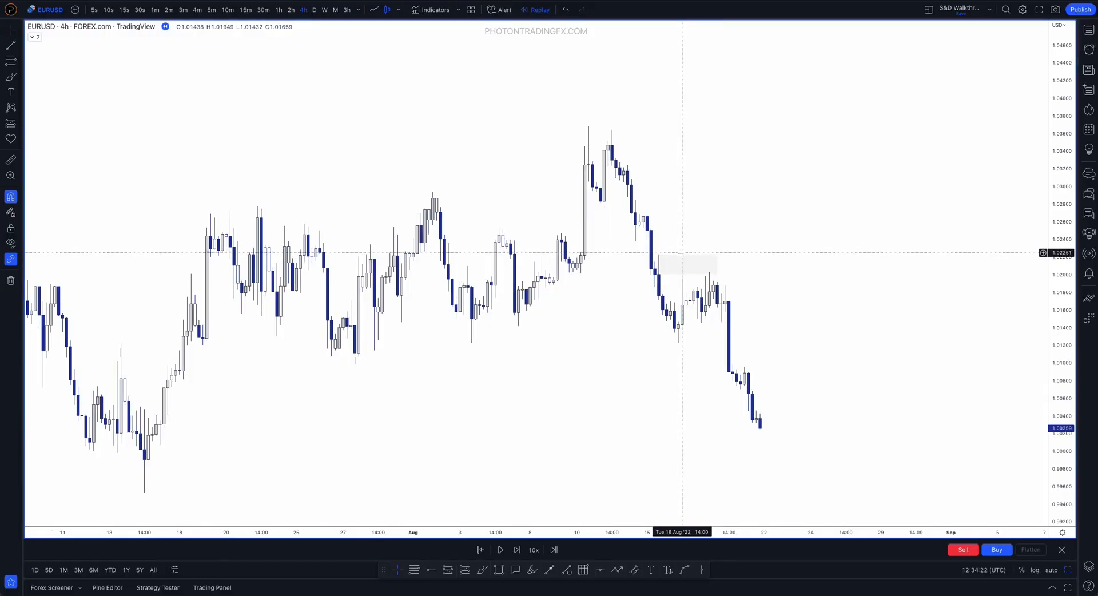
click(682, 257)
key(Delete)
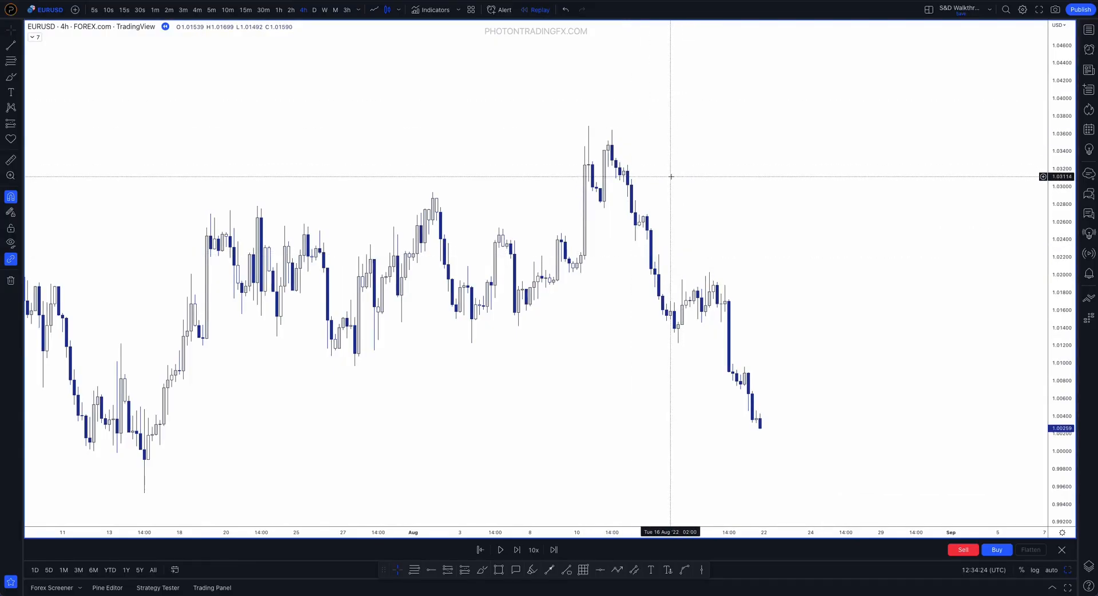